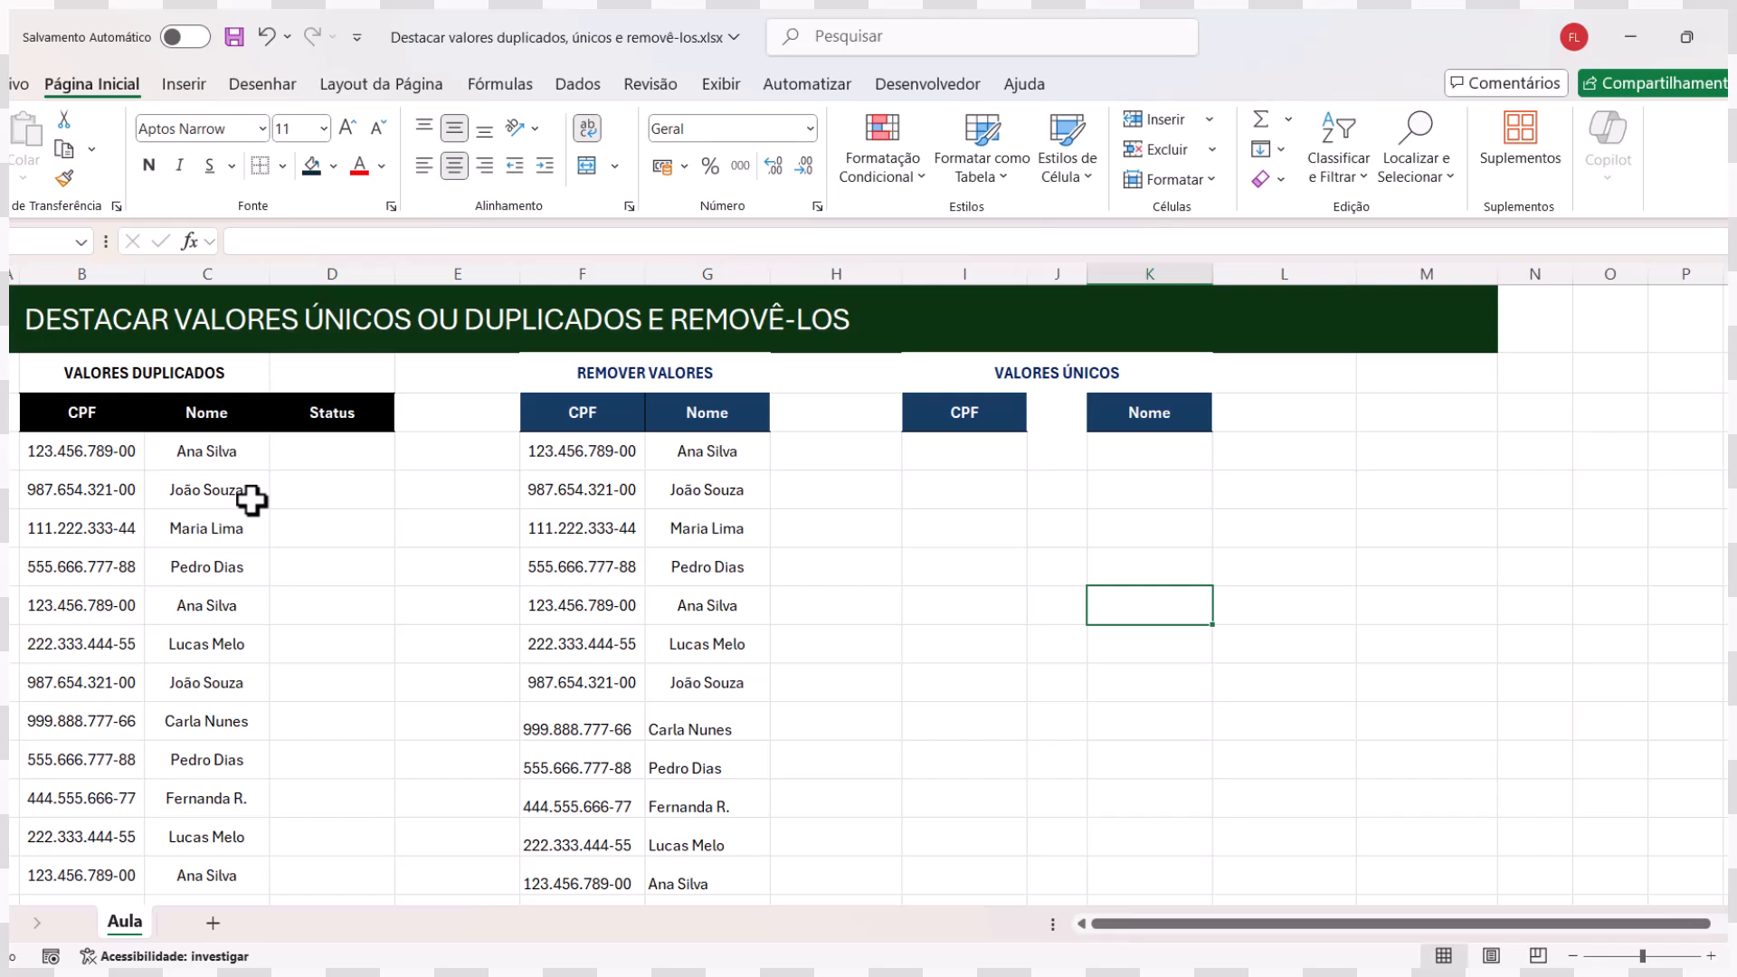
- Shade the first CPF cell in the duplicates table light gray and colour the first Nome entry's text red
left_click(106, 451)
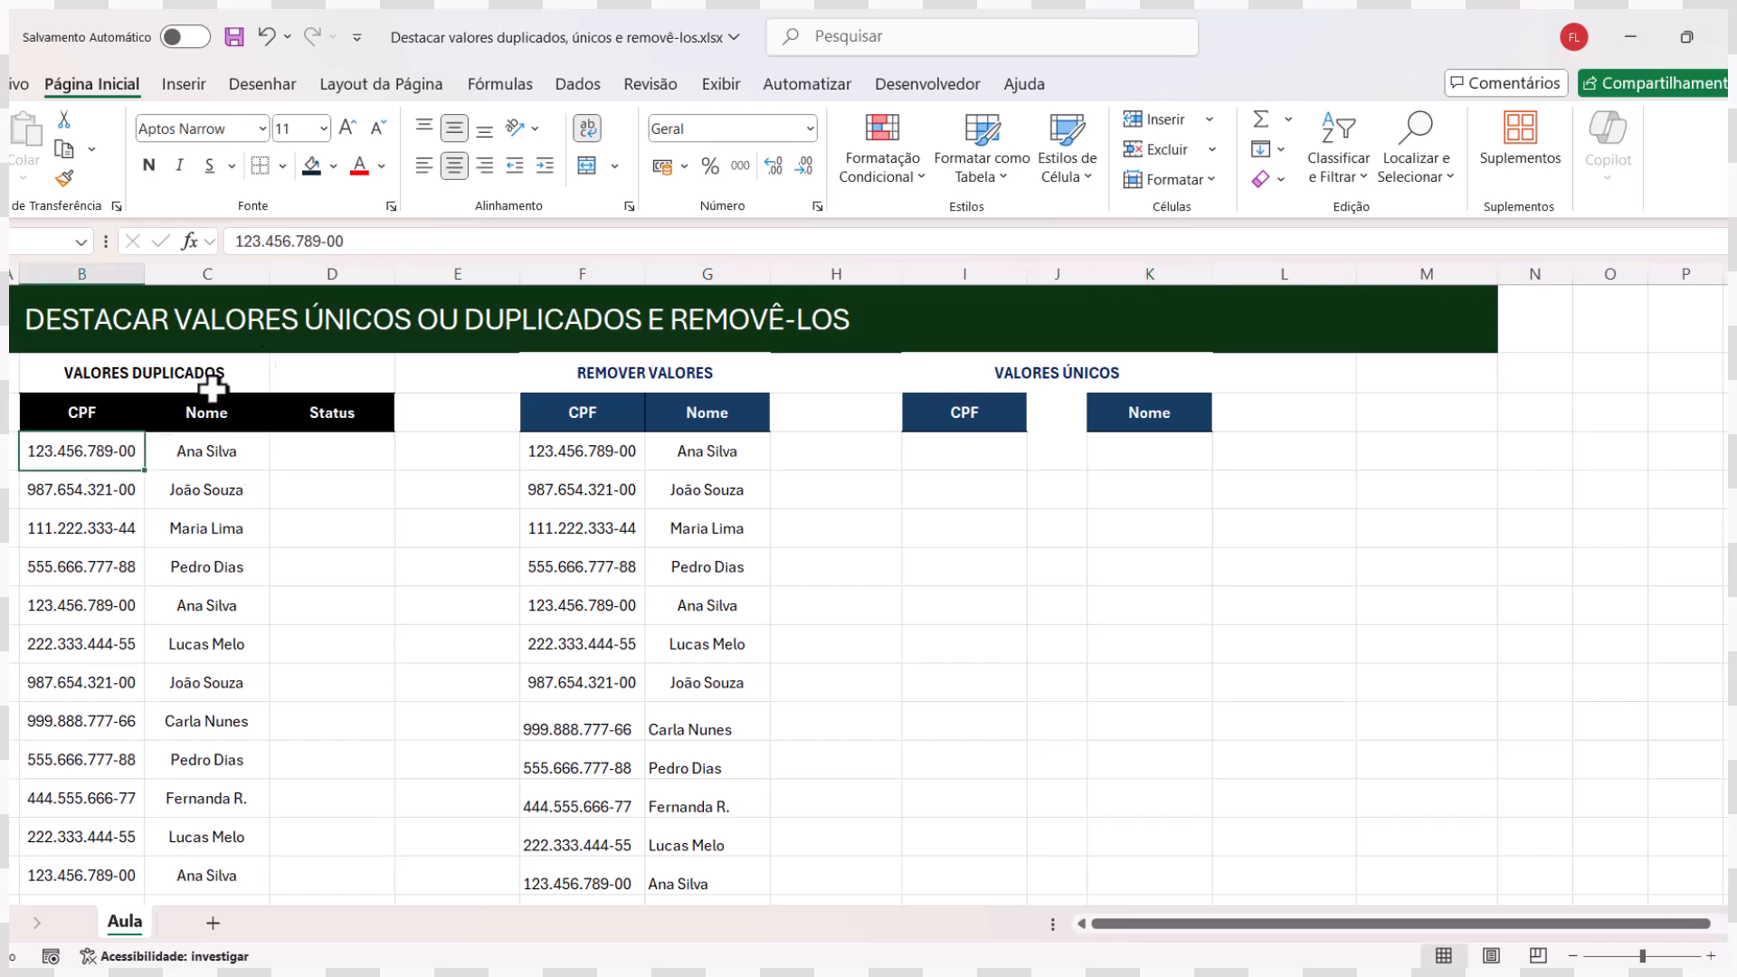
left_click(335, 166)
left_click(384, 254)
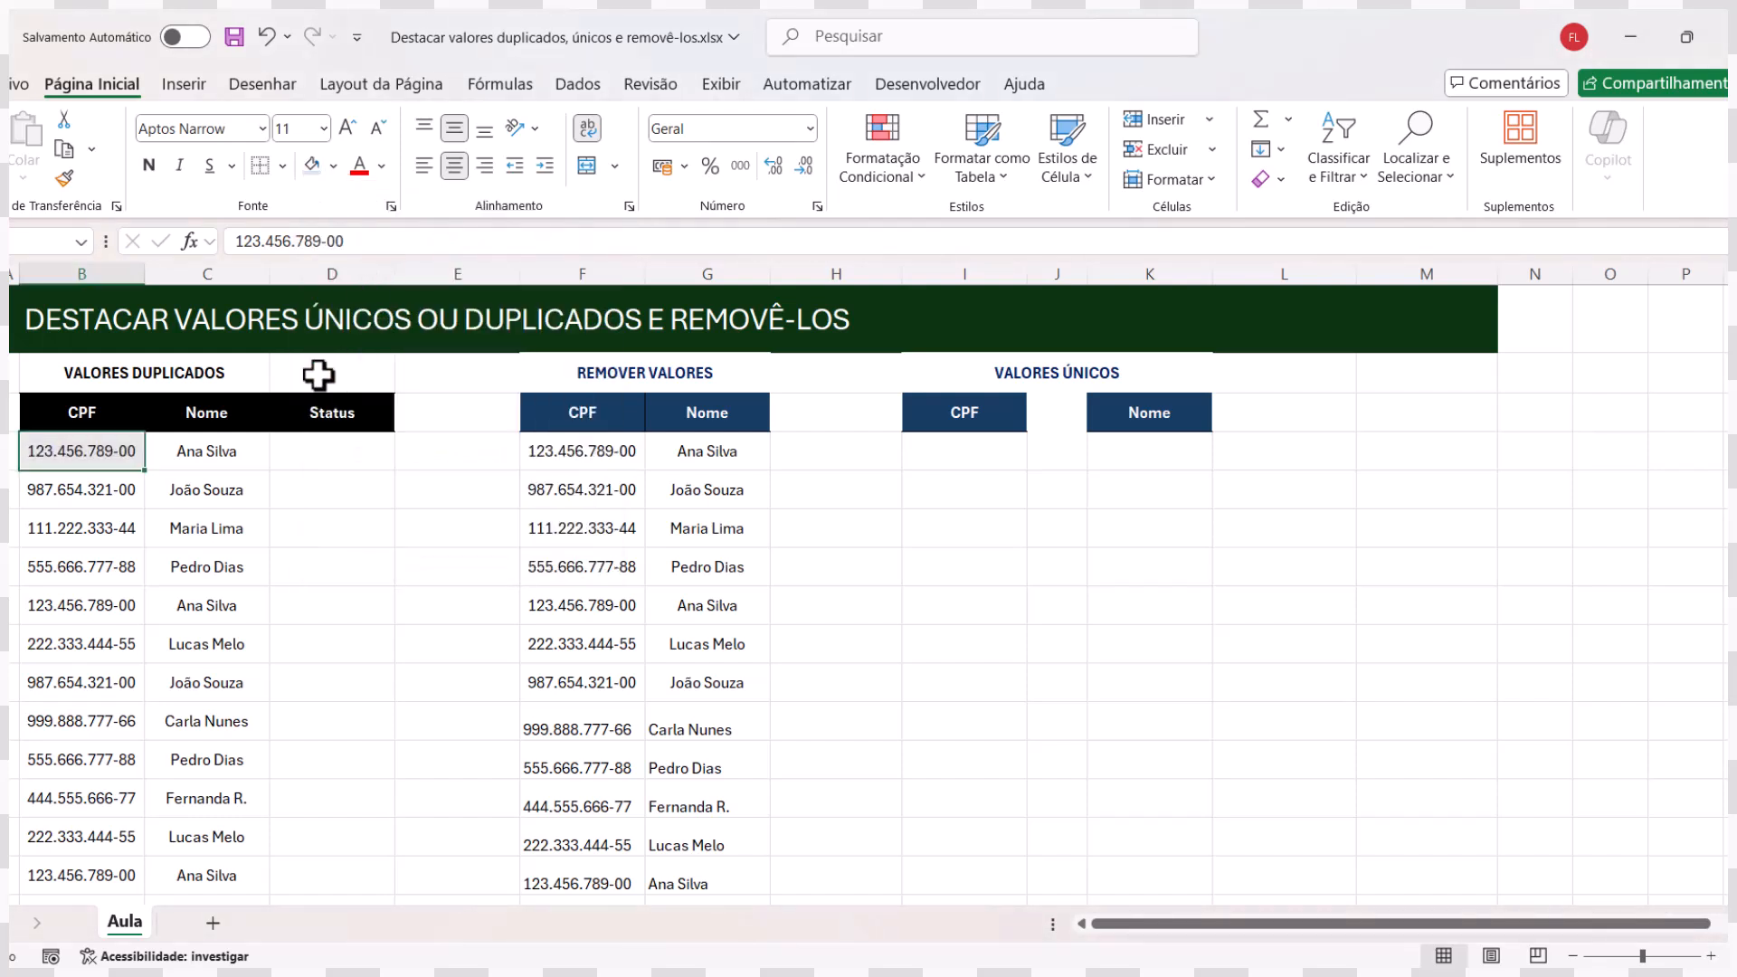
left_click(196, 452)
left_click(382, 166)
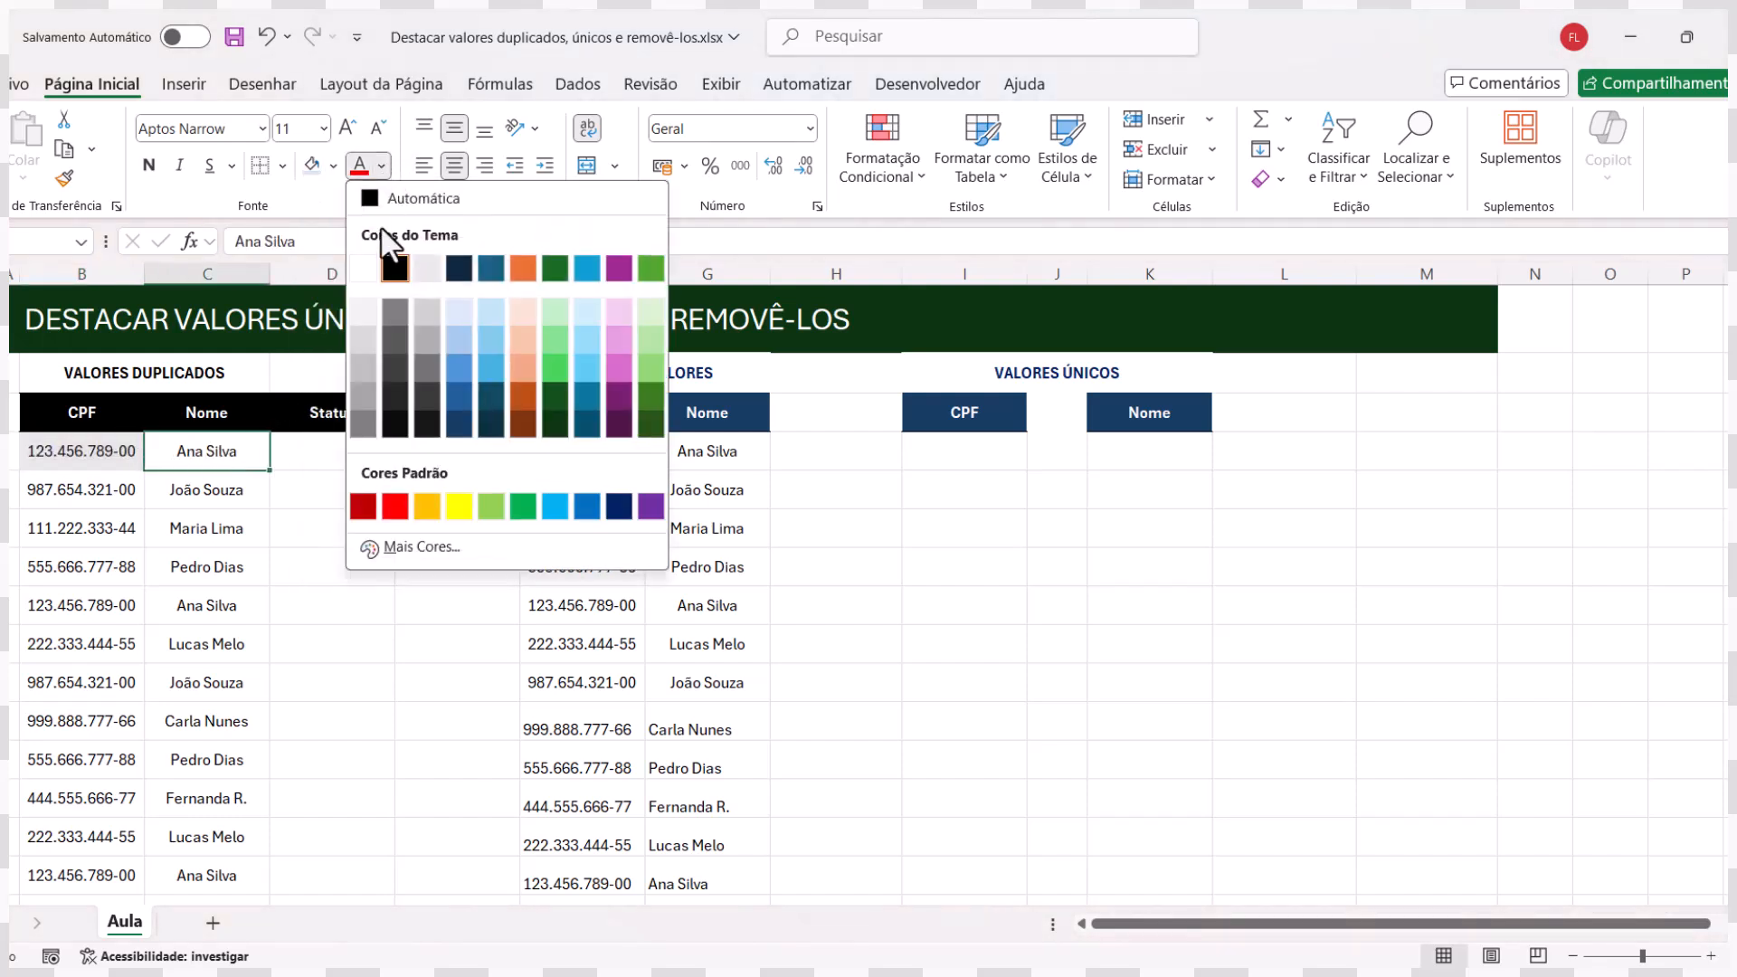
left_click(391, 506)
left_click(319, 541)
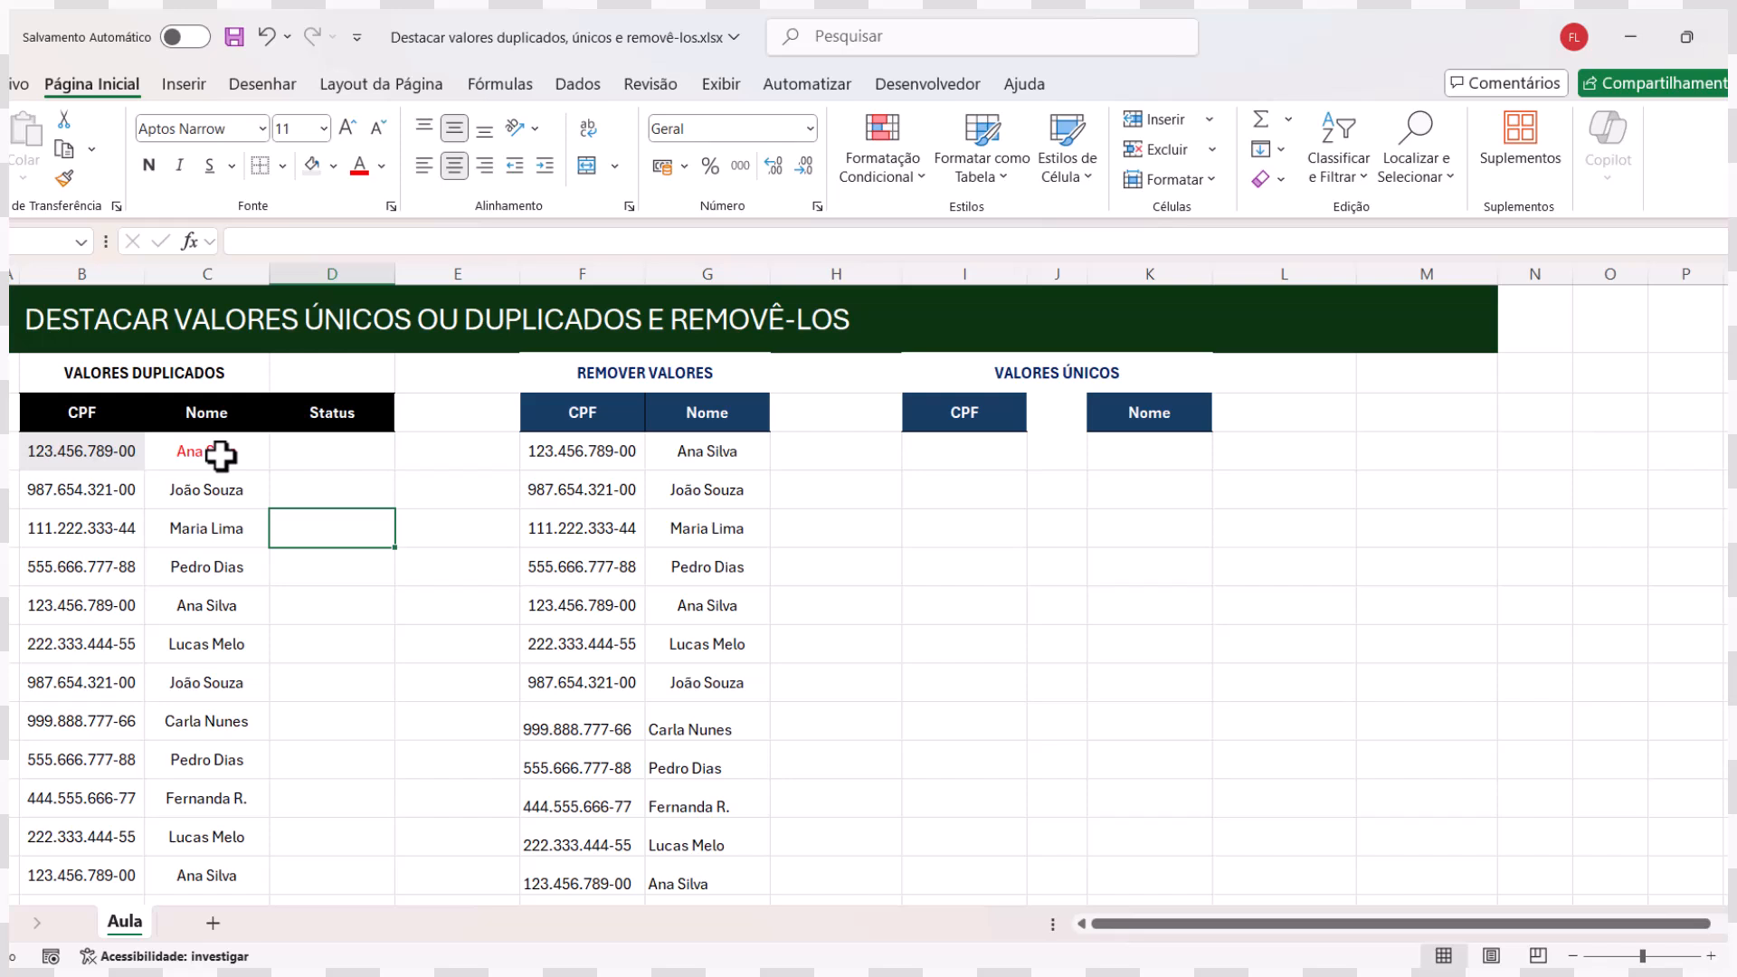
- Undo the manual fill and font colour changes on the first CPF and Nome cells
left_click(265, 38)
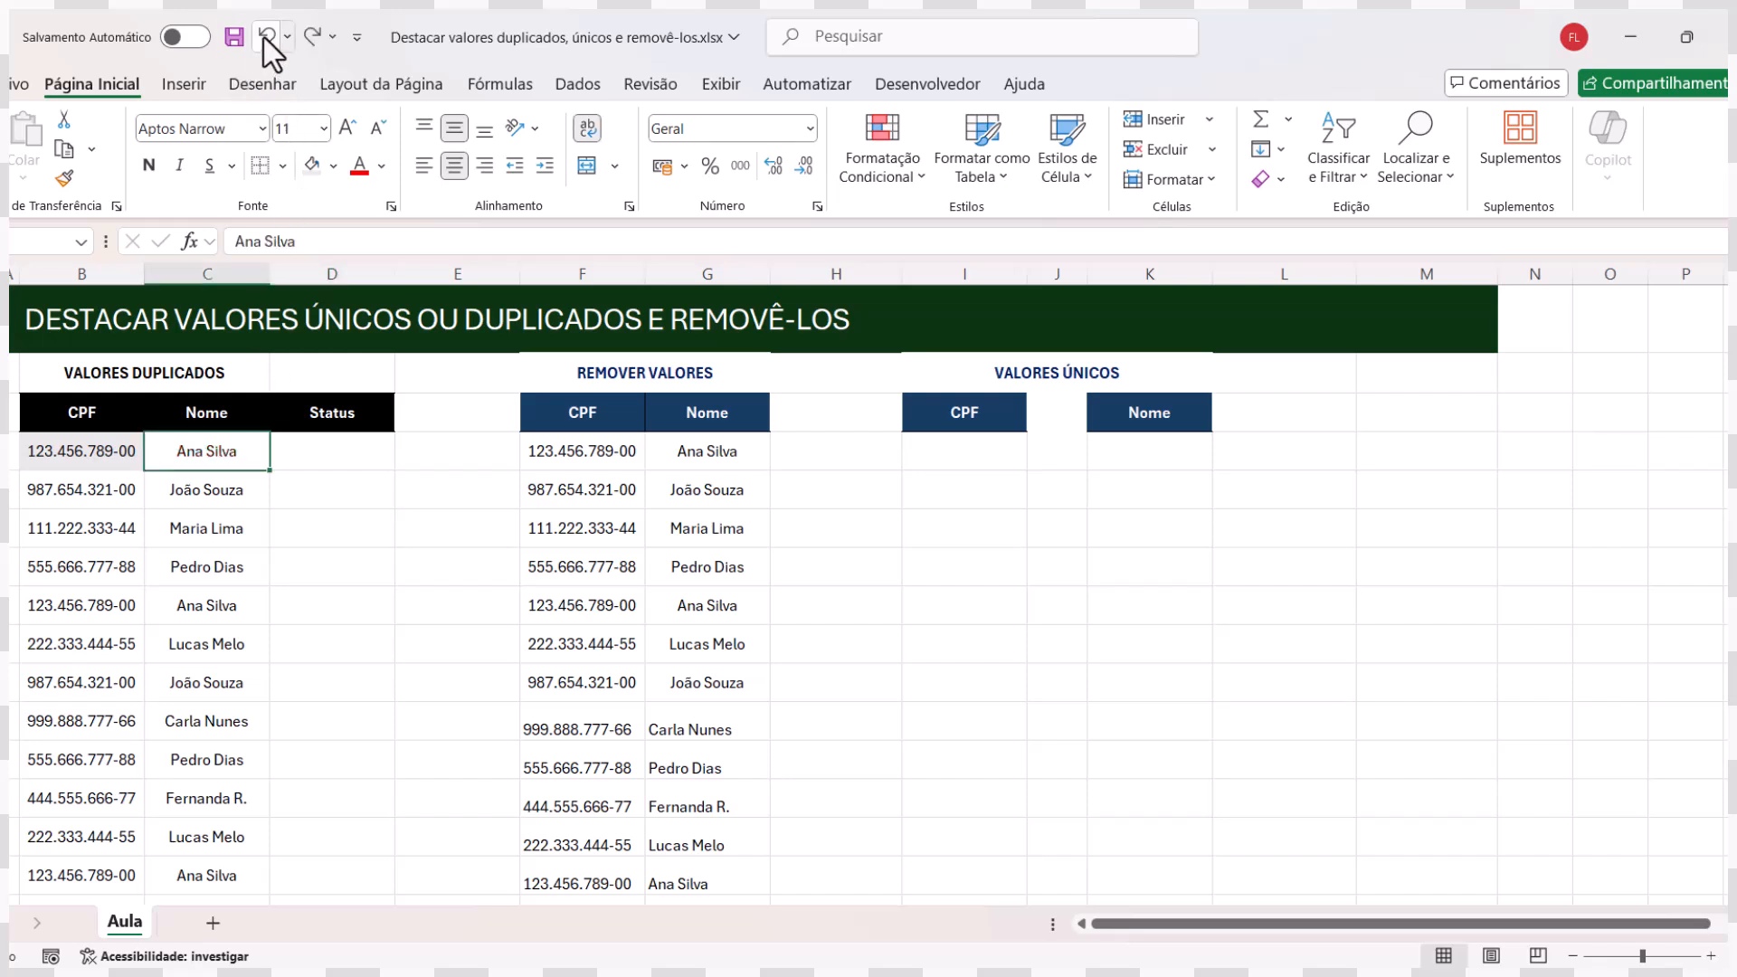
left_click(264, 38)
left_click(286, 505)
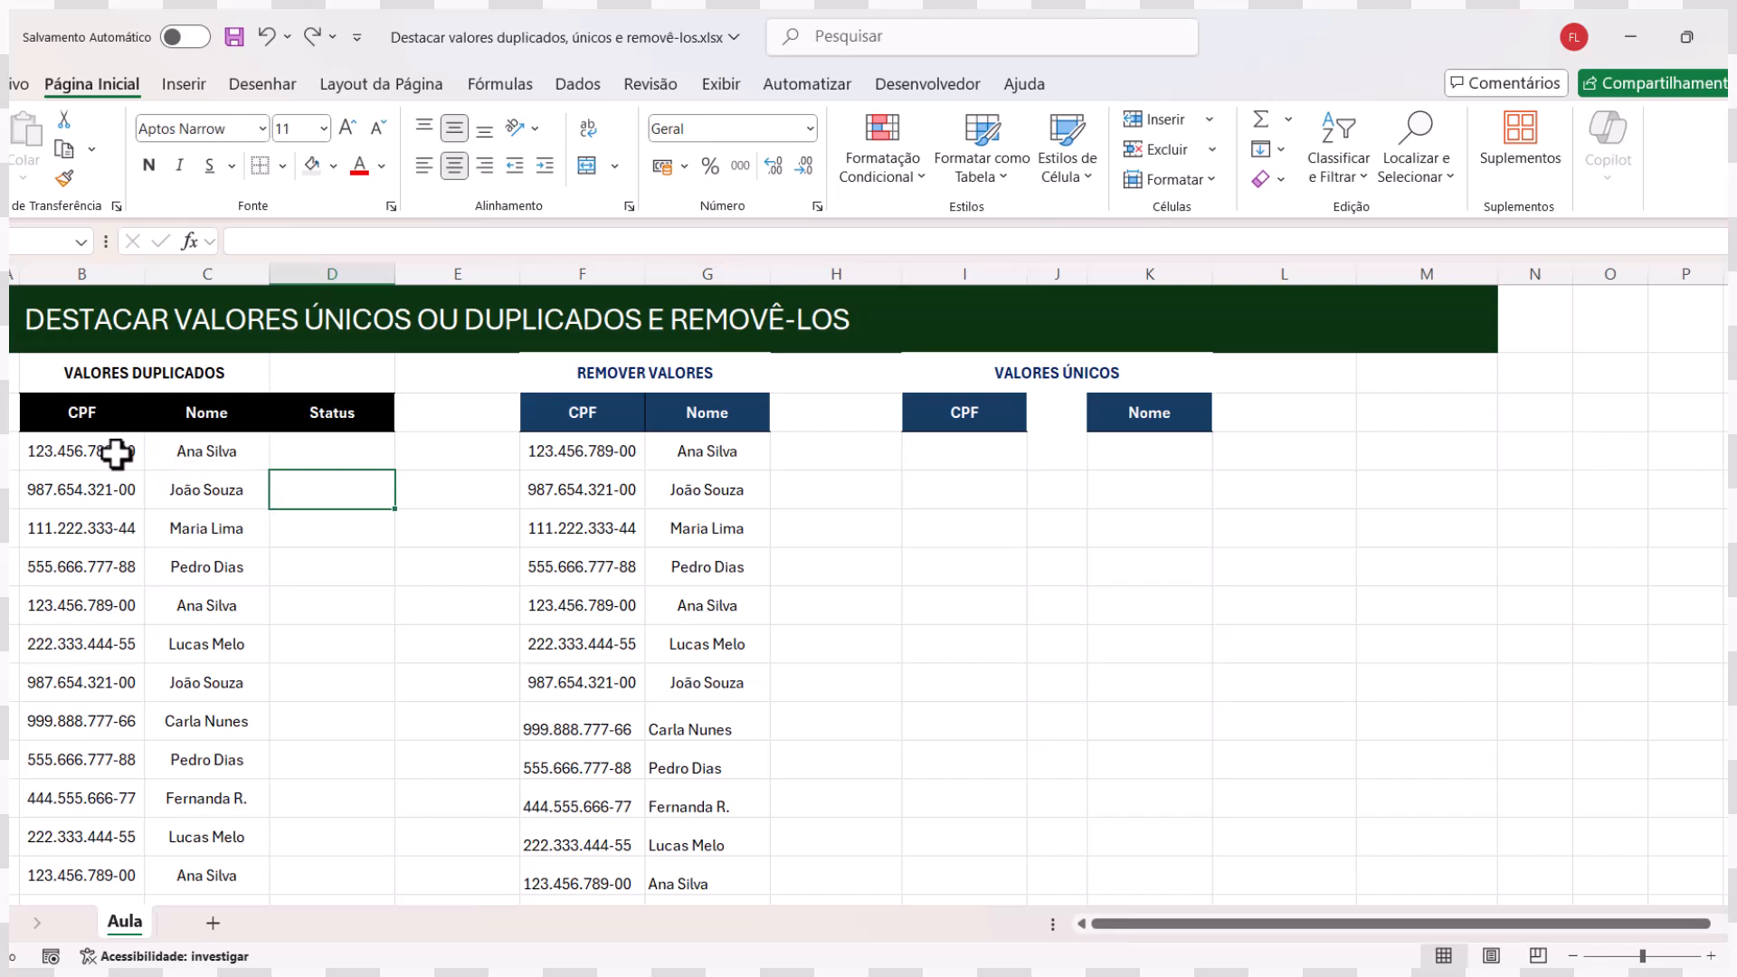
- Highlight duplicate CPF values in B4:B15 with a Valores Duplicados conditional formatting rule using the Texto Vermelho format
left_click_drag(96, 451, 113, 859)
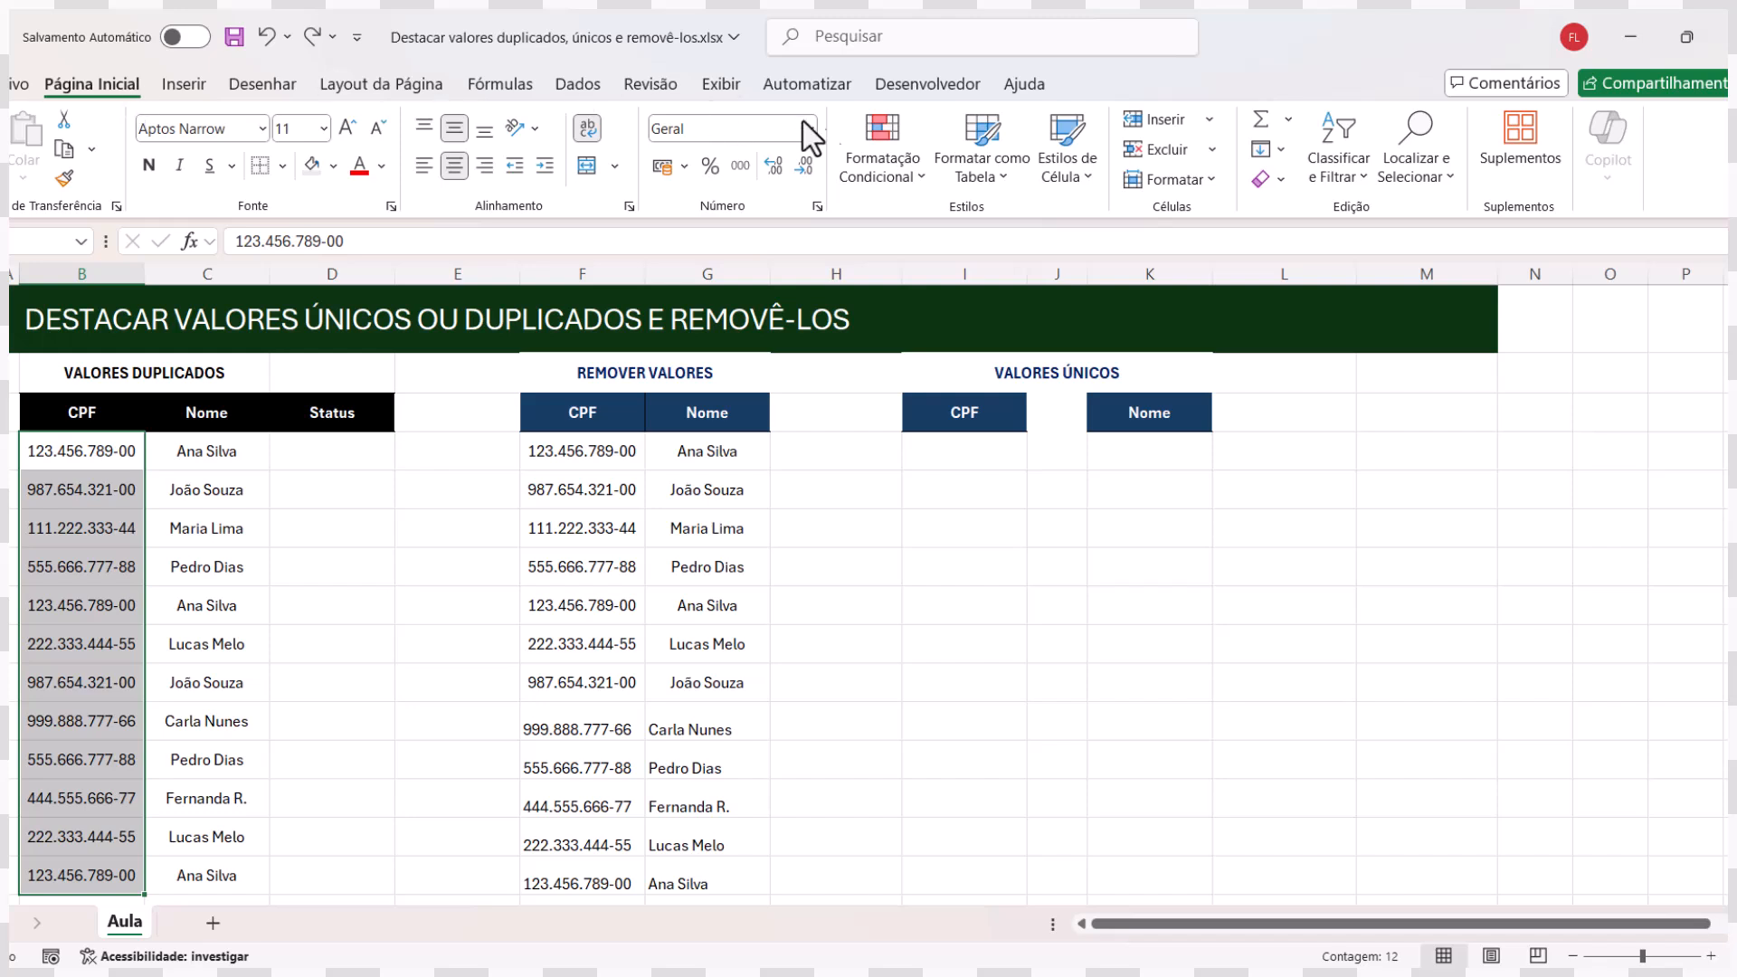
left_click(912, 181)
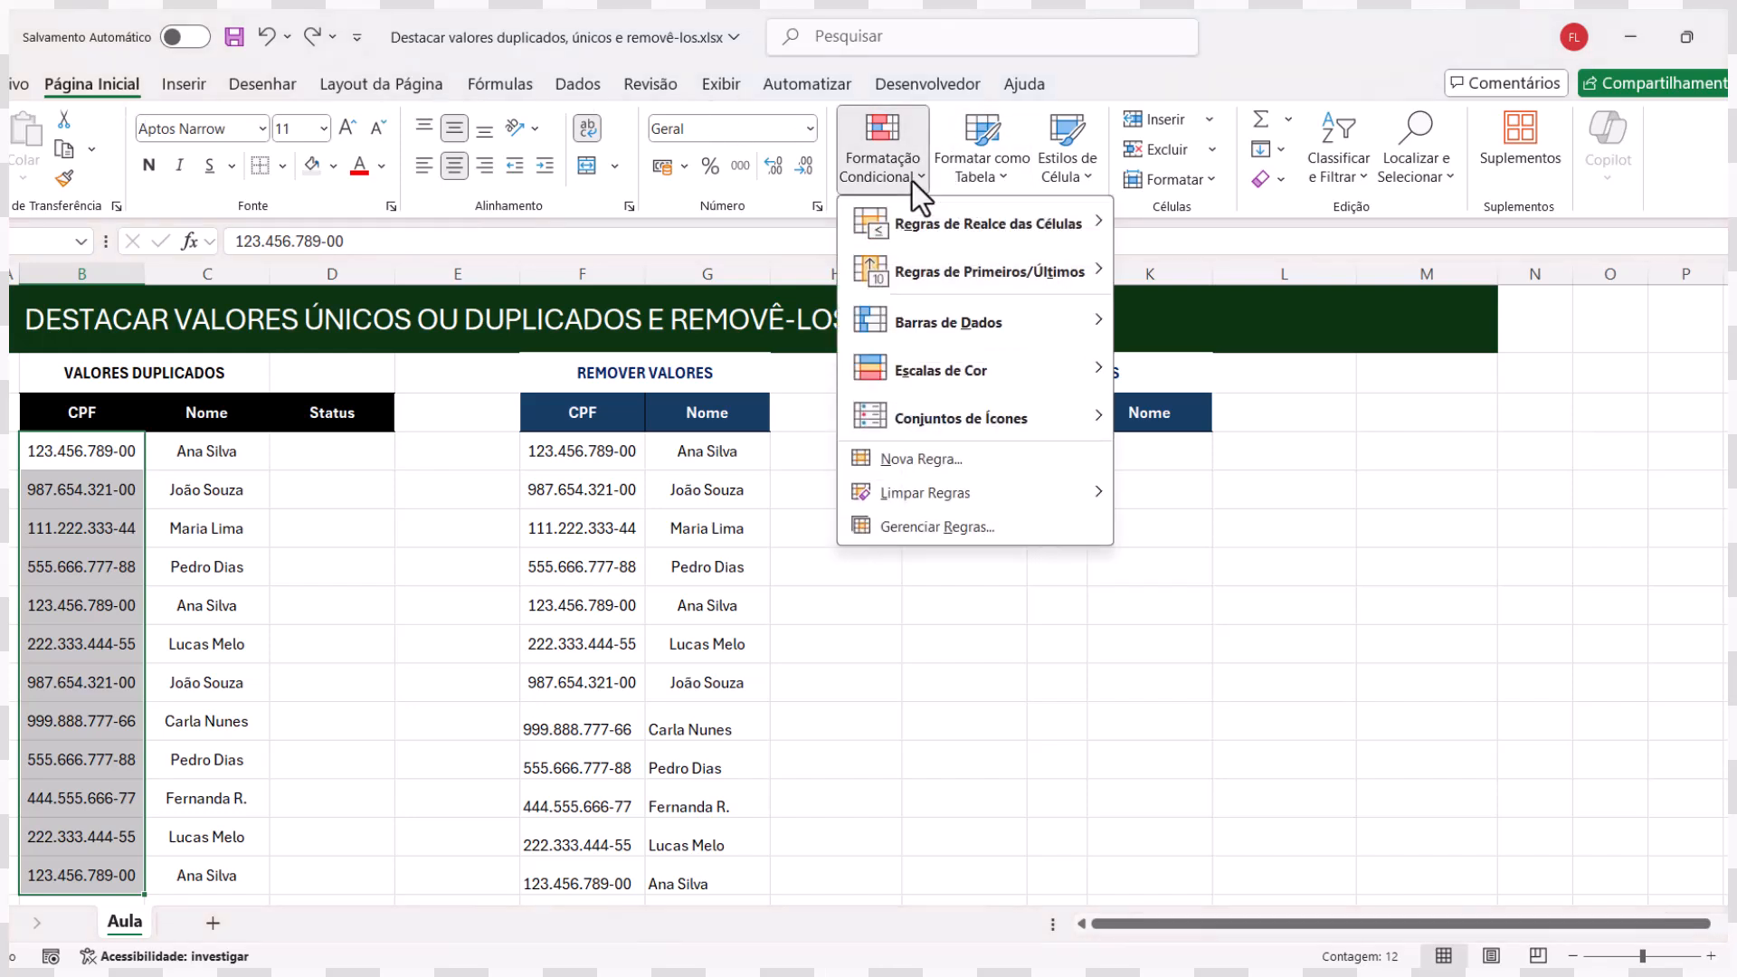
mouse_move(948, 241)
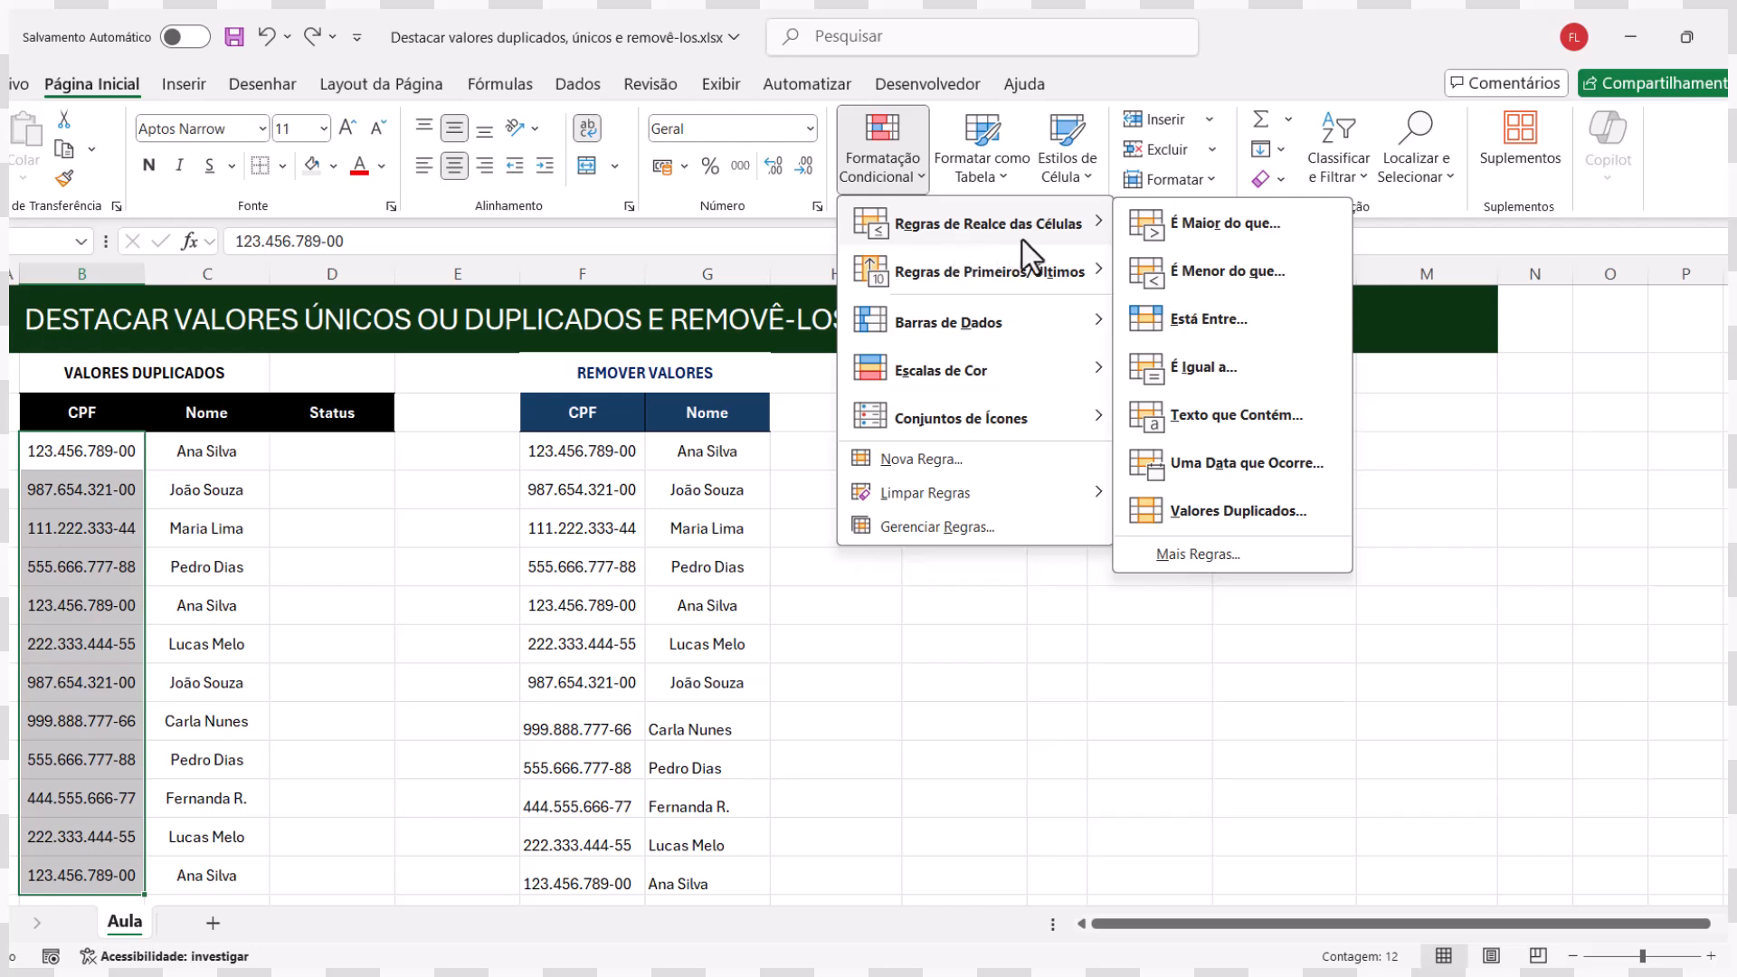
left_click(1261, 517)
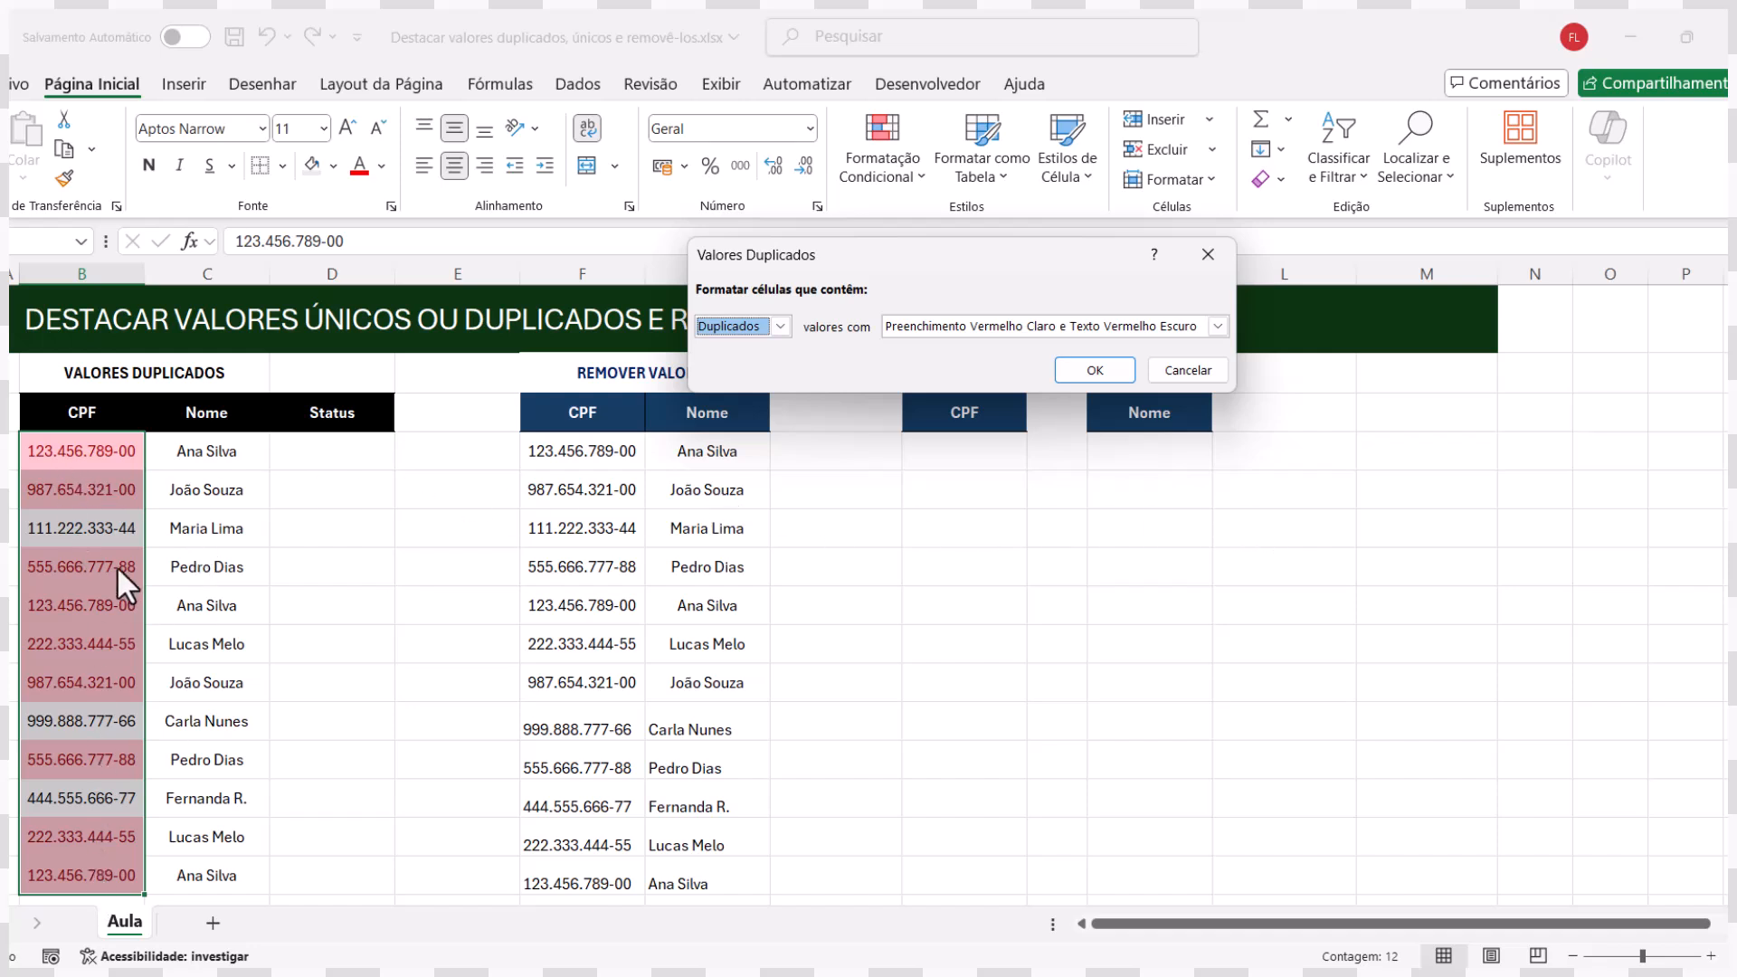
left_click_drag(1016, 263, 567, 239)
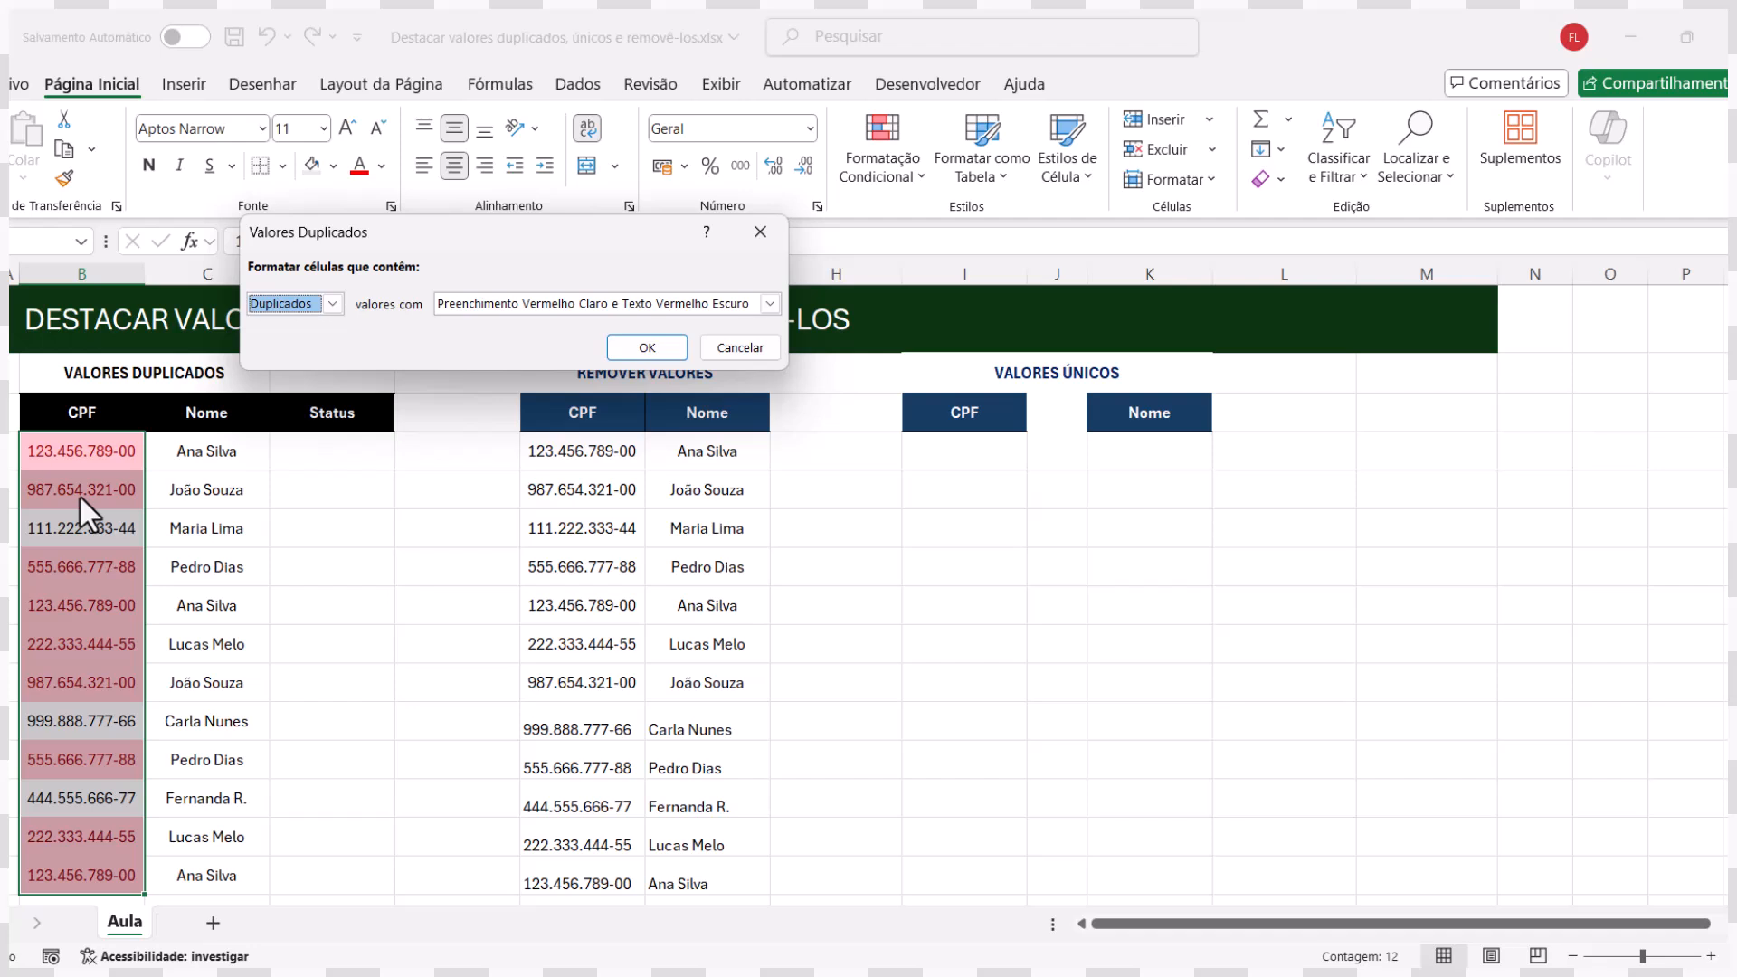
left_click(769, 305)
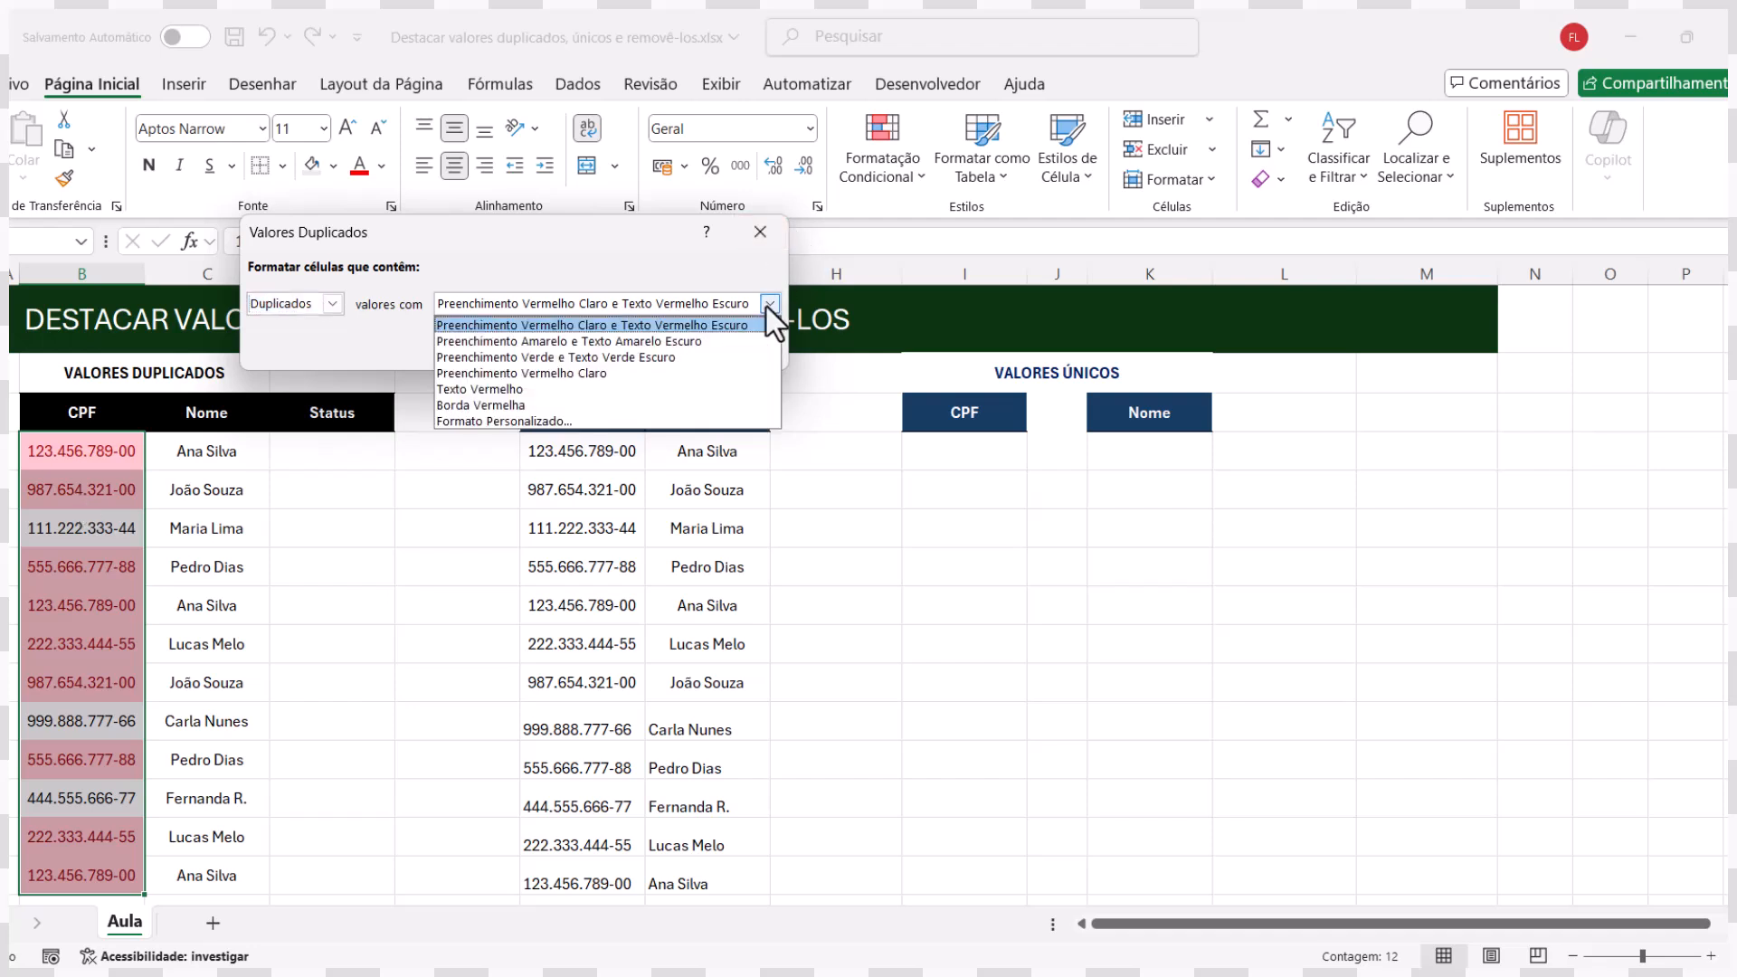
left_click(521, 391)
left_click(662, 346)
left_click(387, 535)
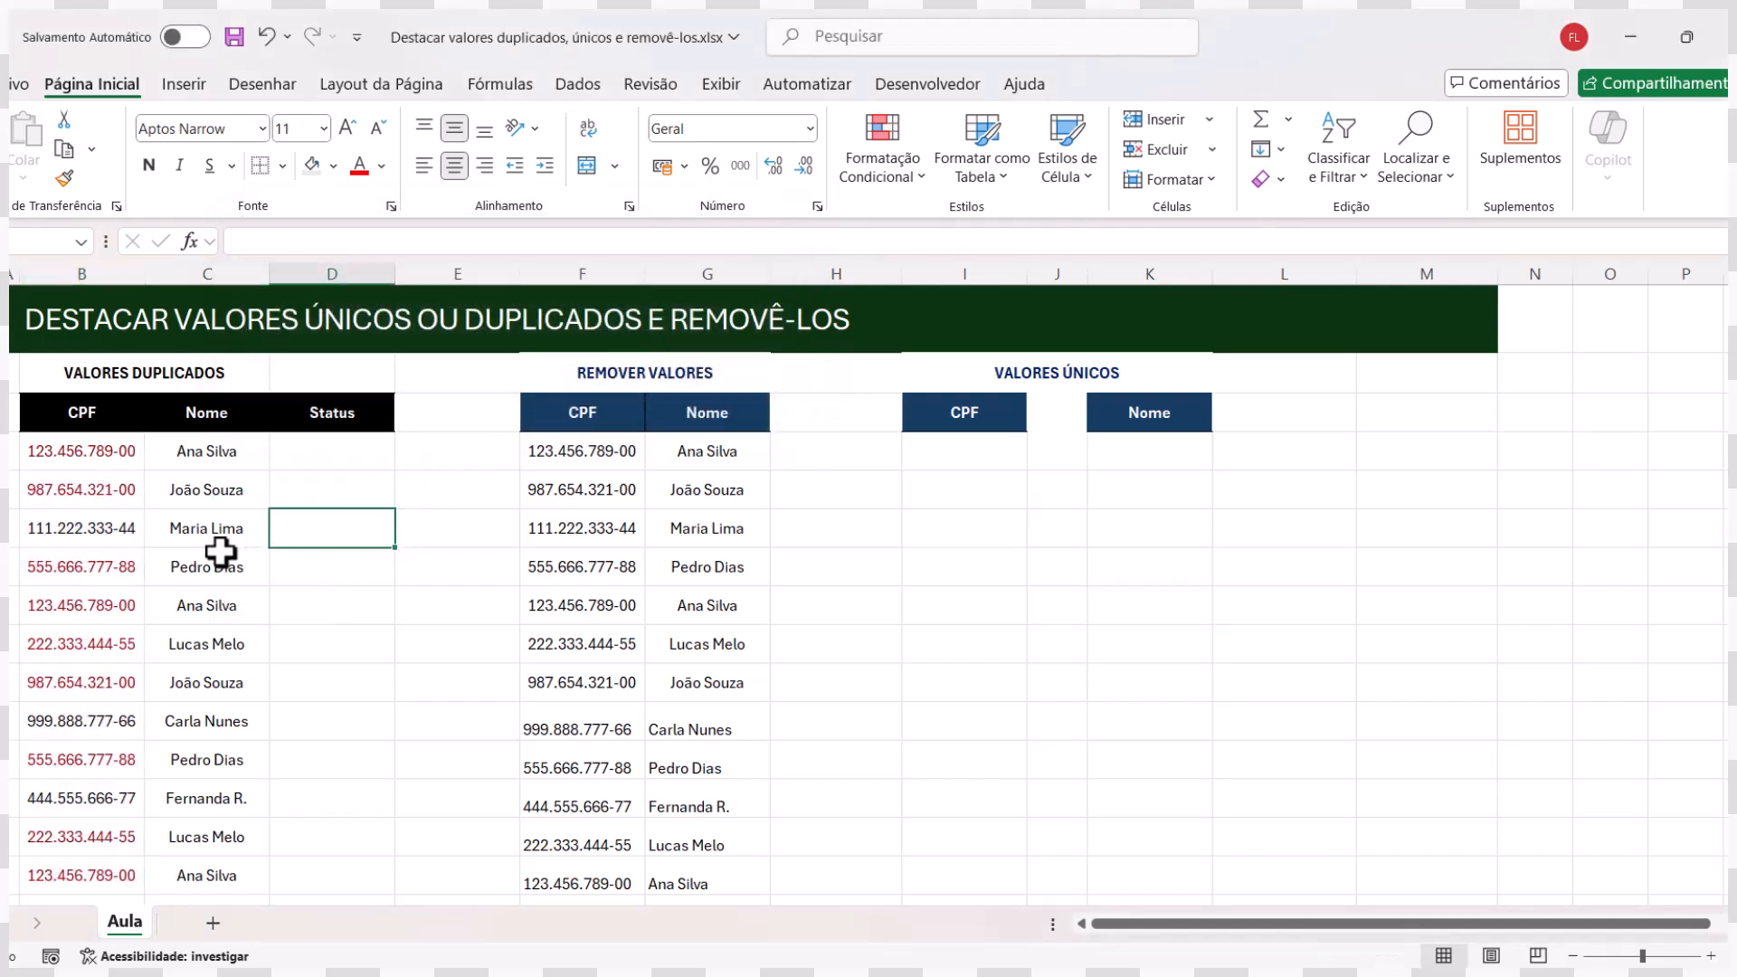
- Open the conditional formatting rules manager for the CPF cells B4:B15
left_click_drag(104, 450, 100, 868)
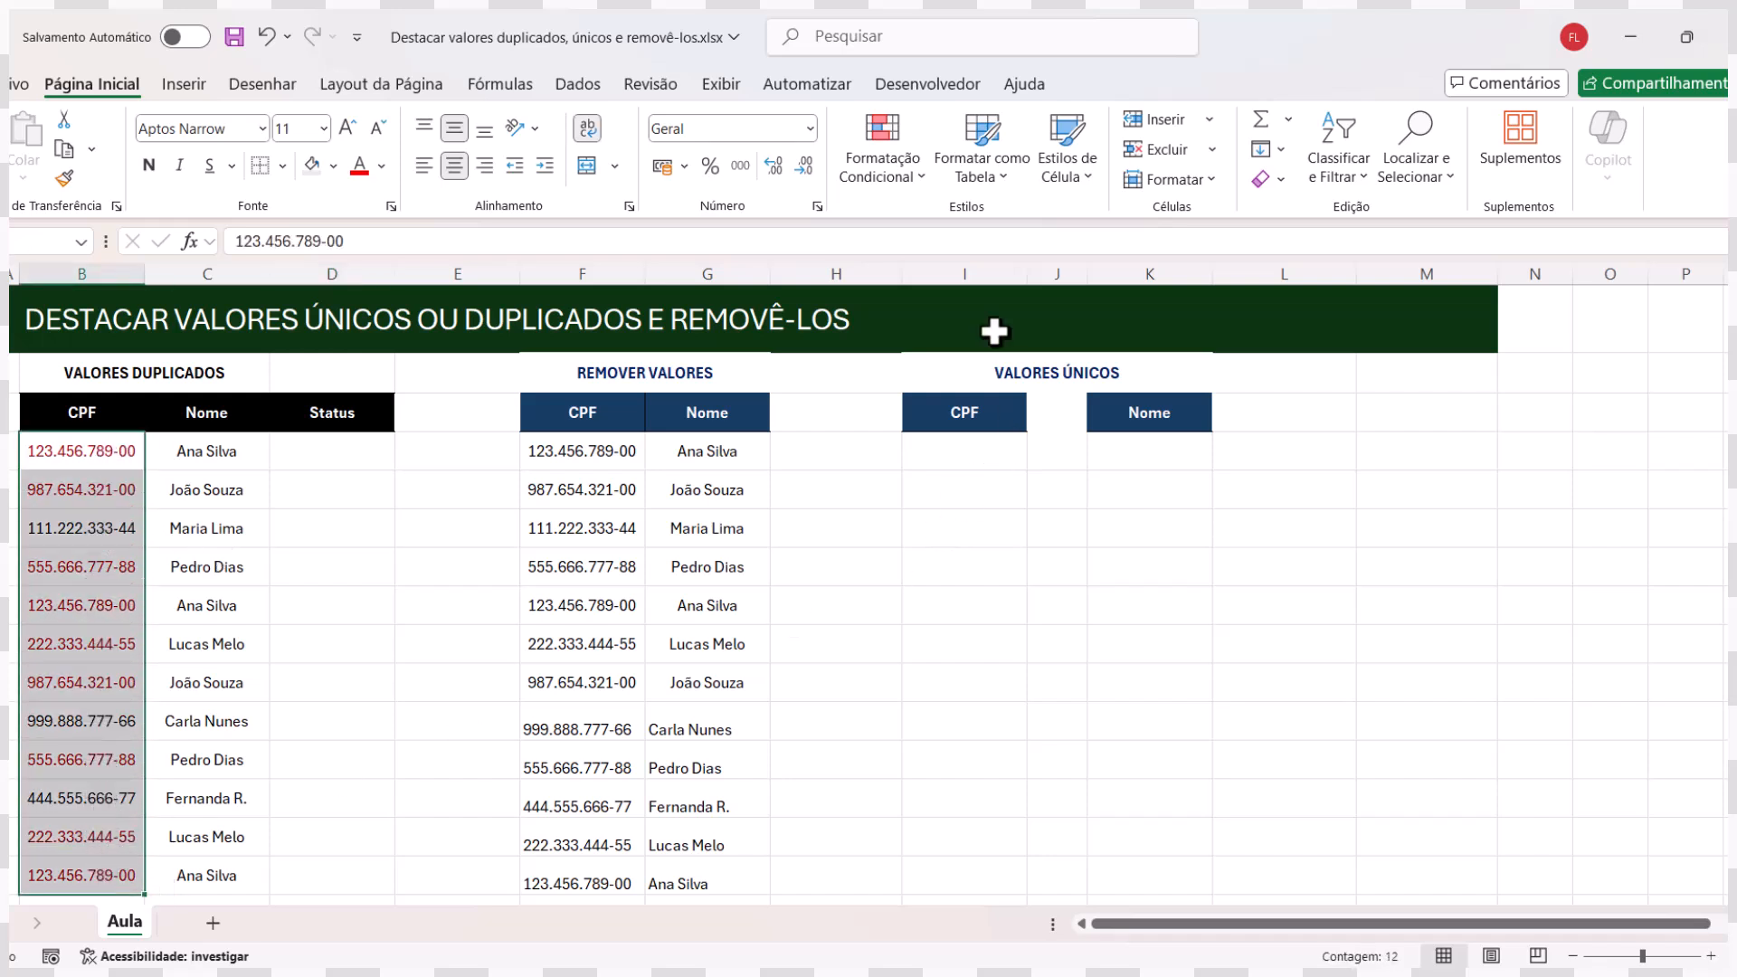
left_click(908, 182)
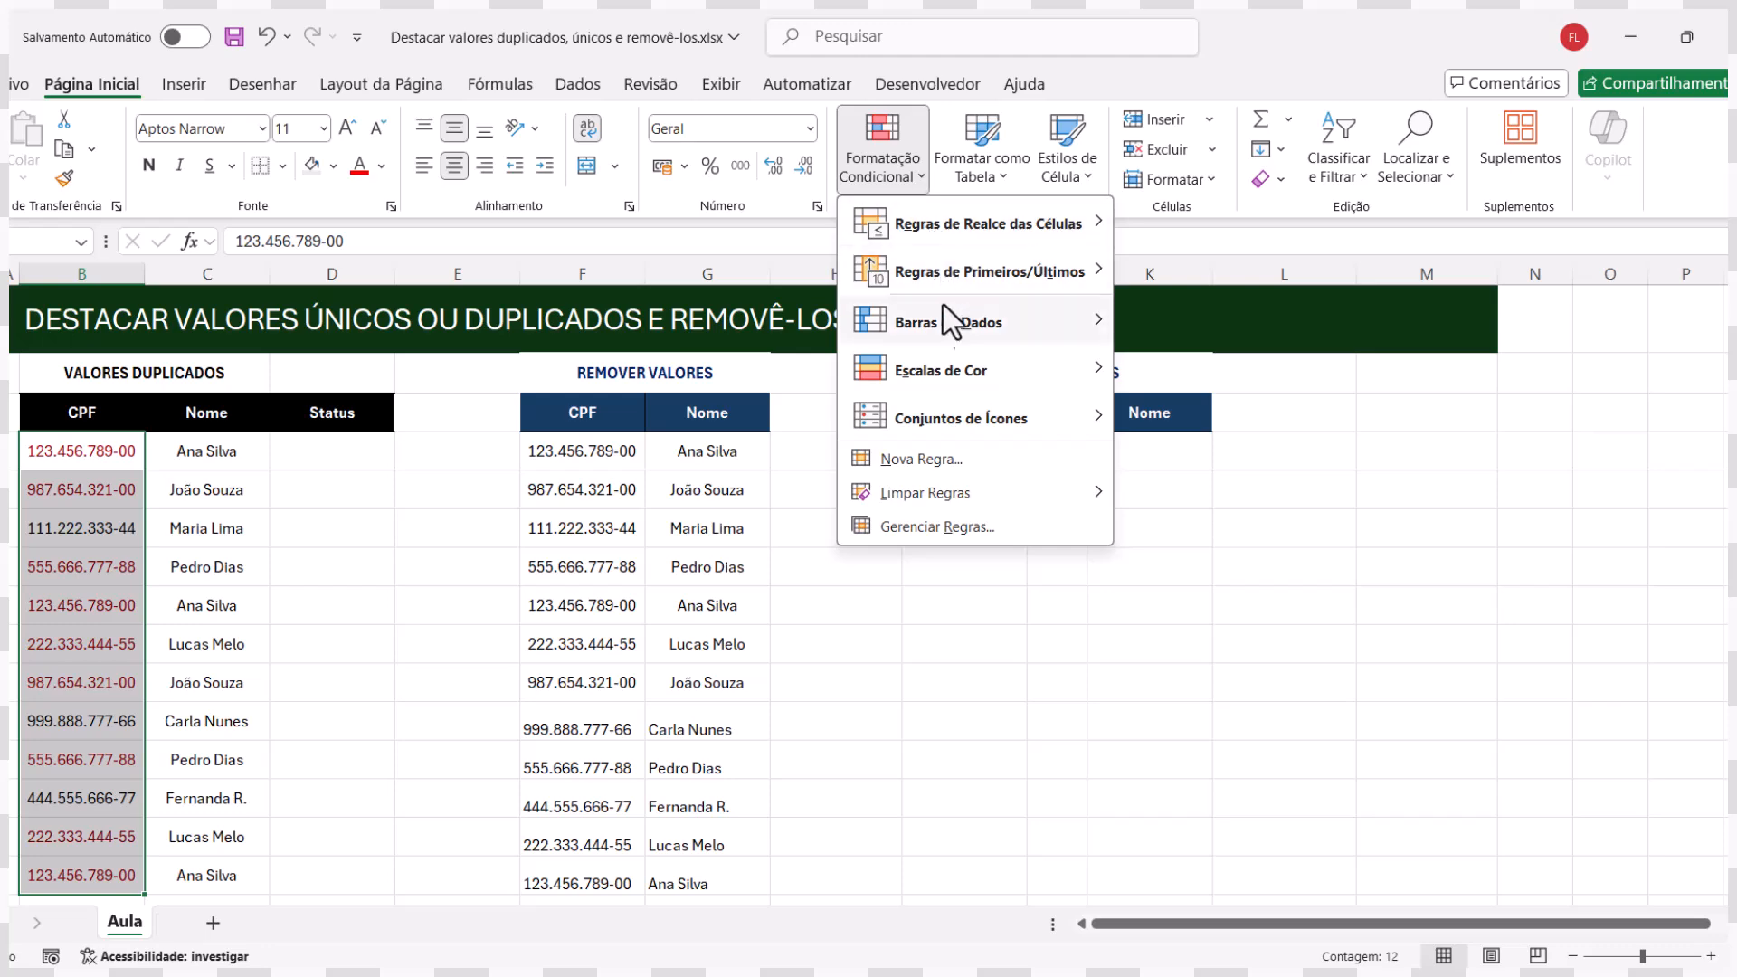
left_click(944, 529)
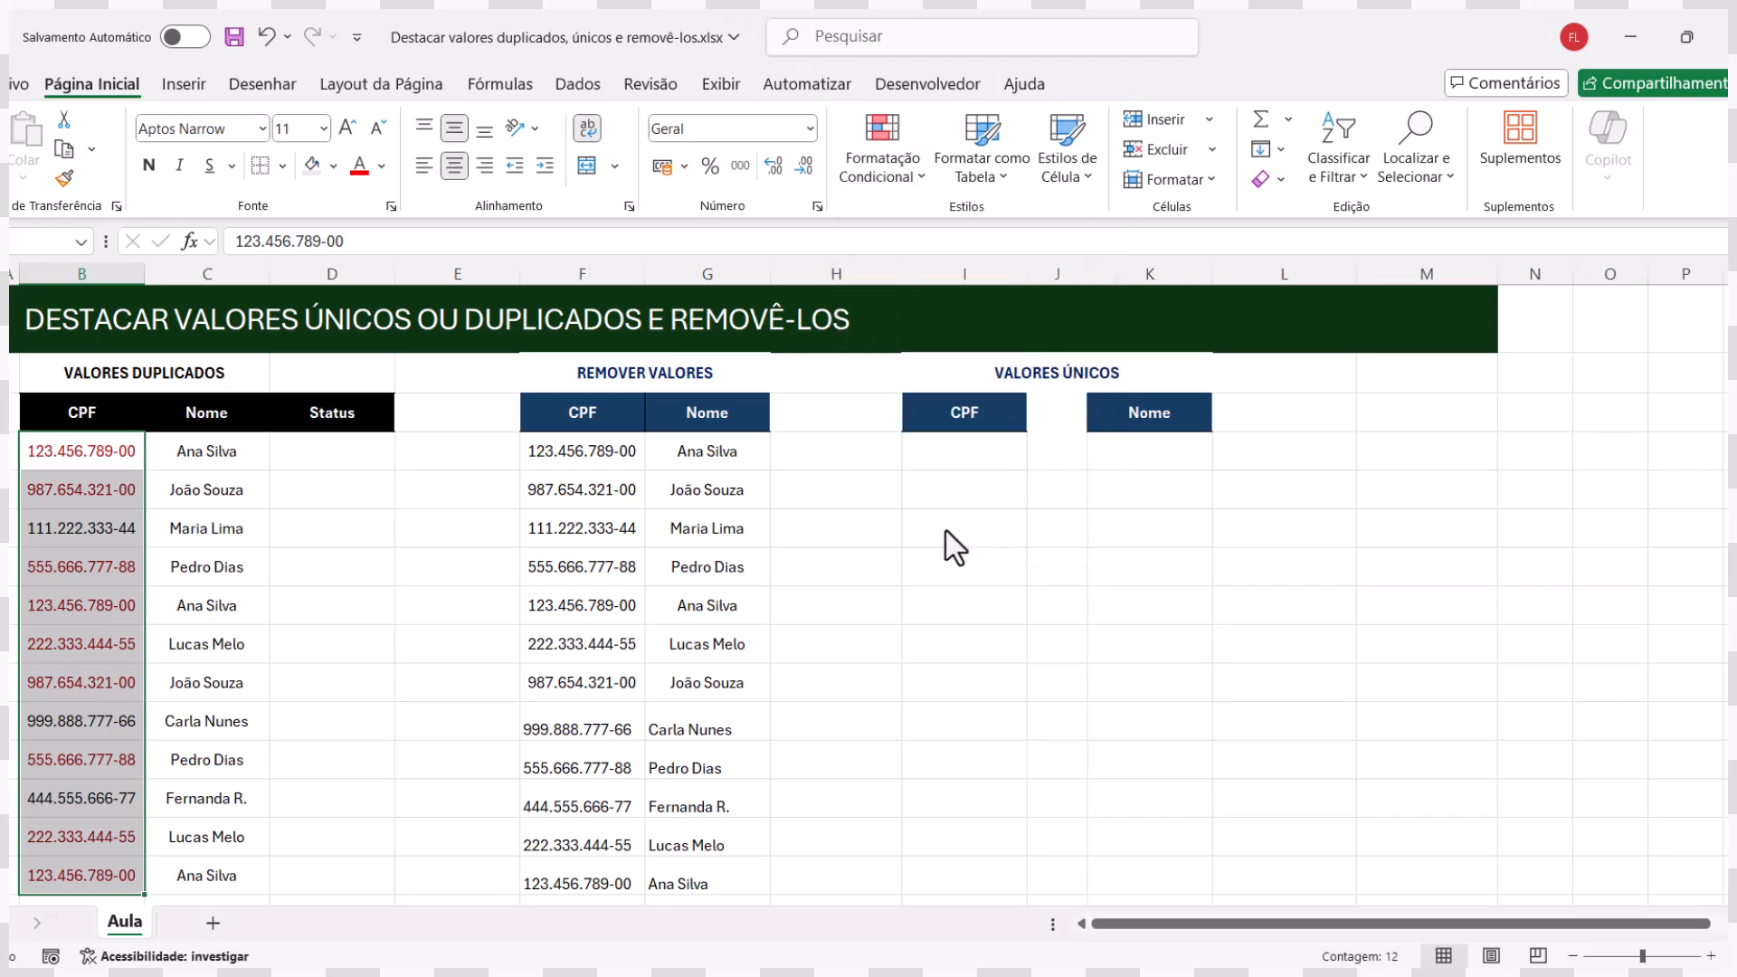
left_click_drag(795, 165, 1097, 173)
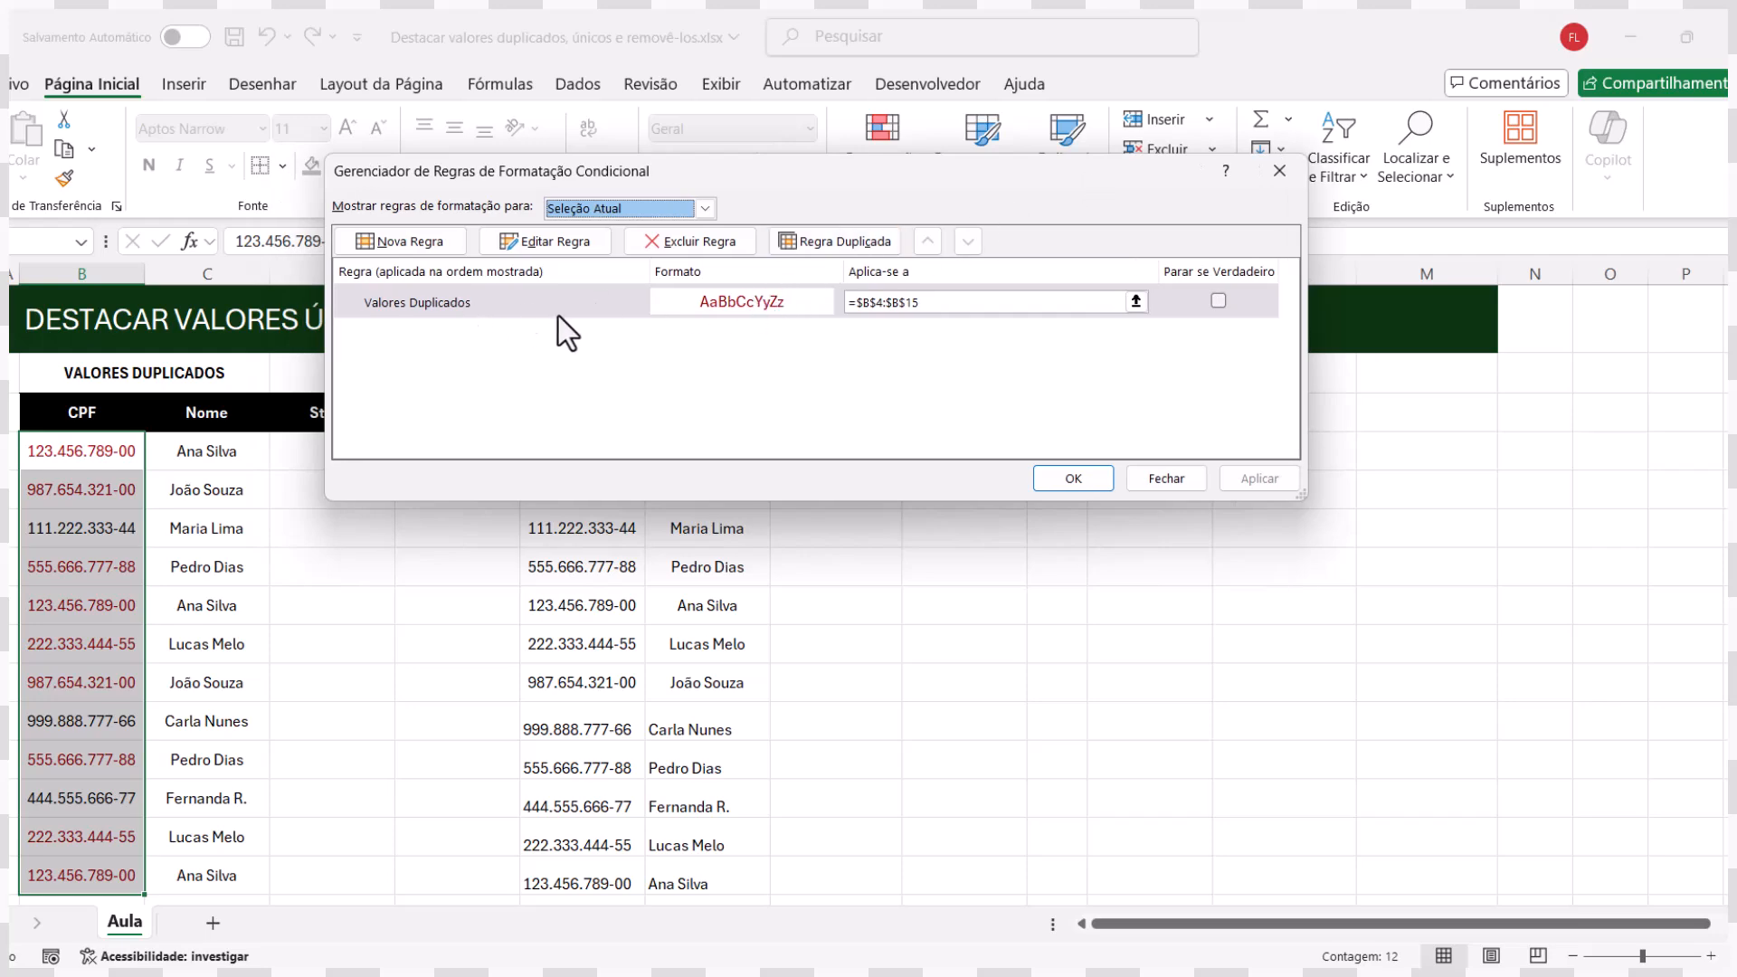
left_click(753, 307)
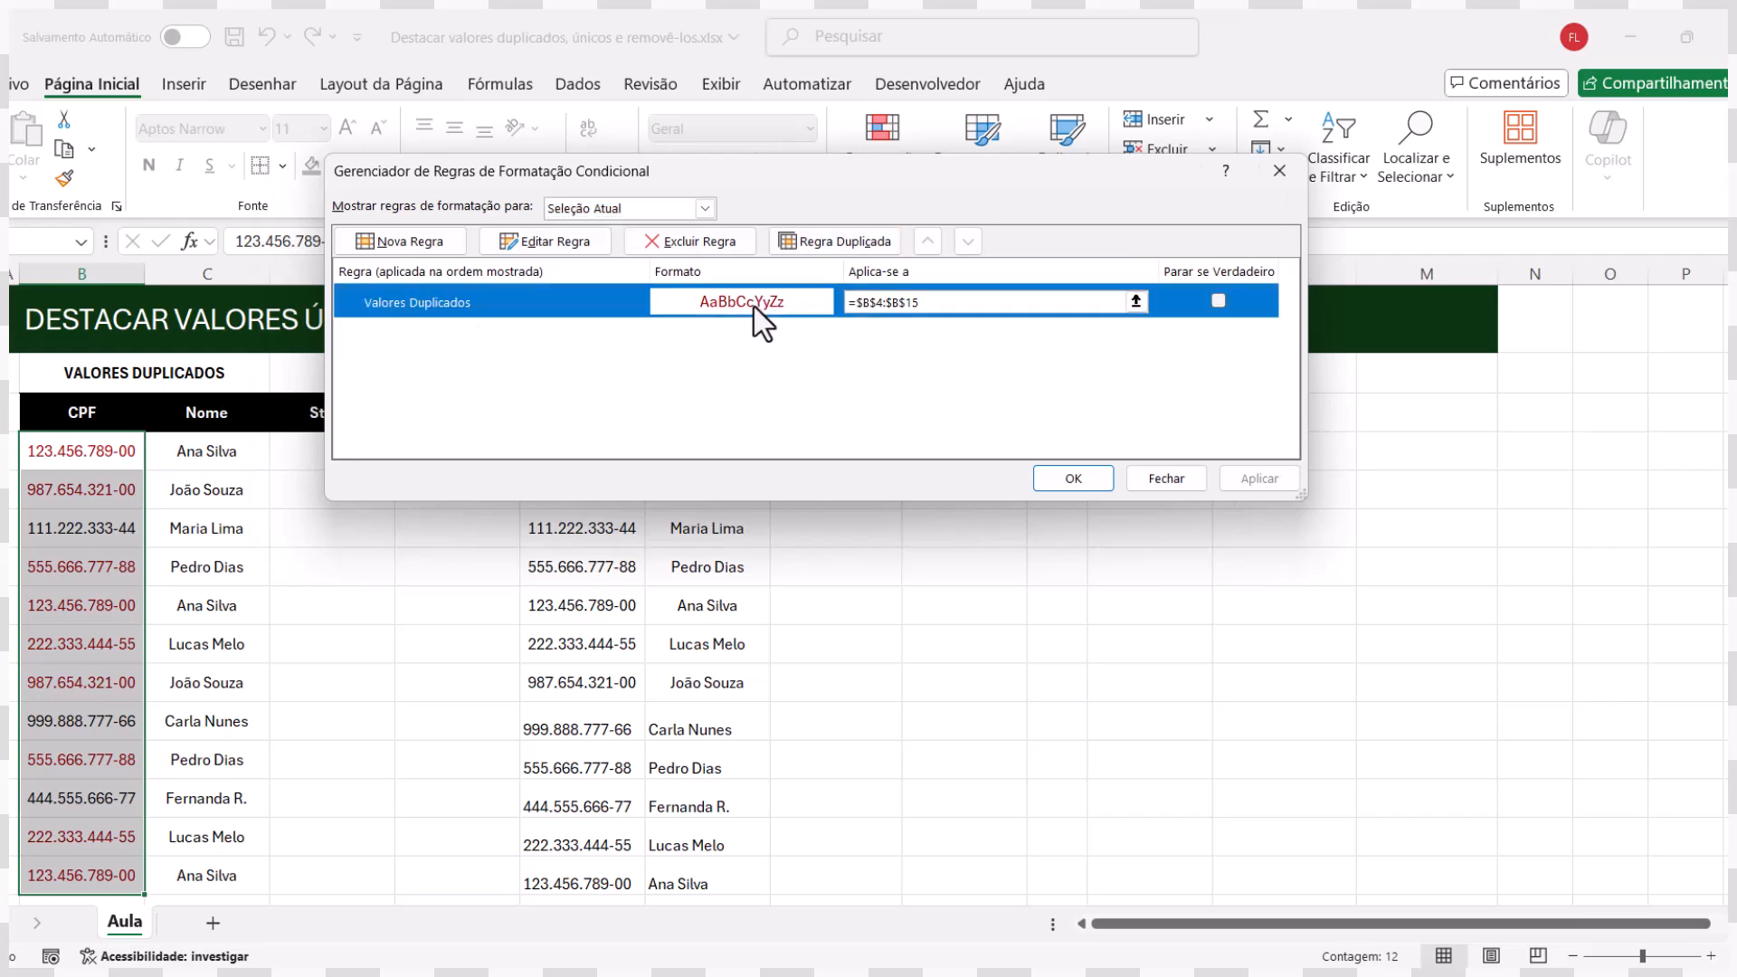
double_click(753, 307)
left_click(753, 302)
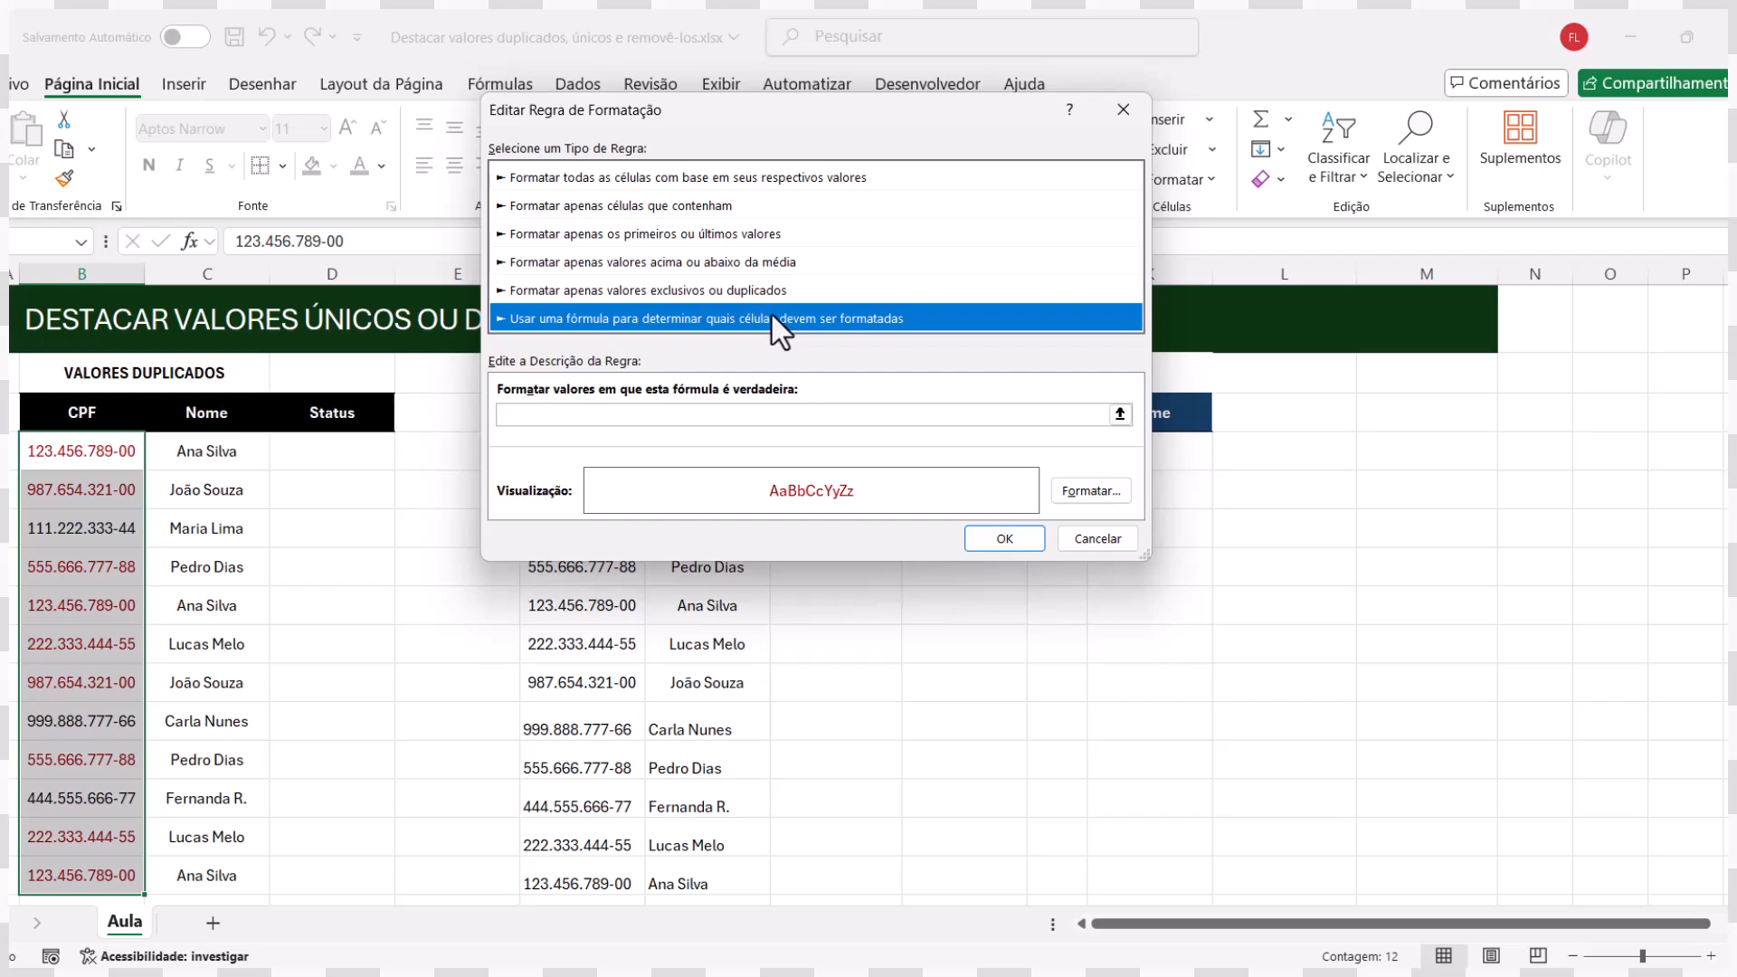
left_click(1094, 539)
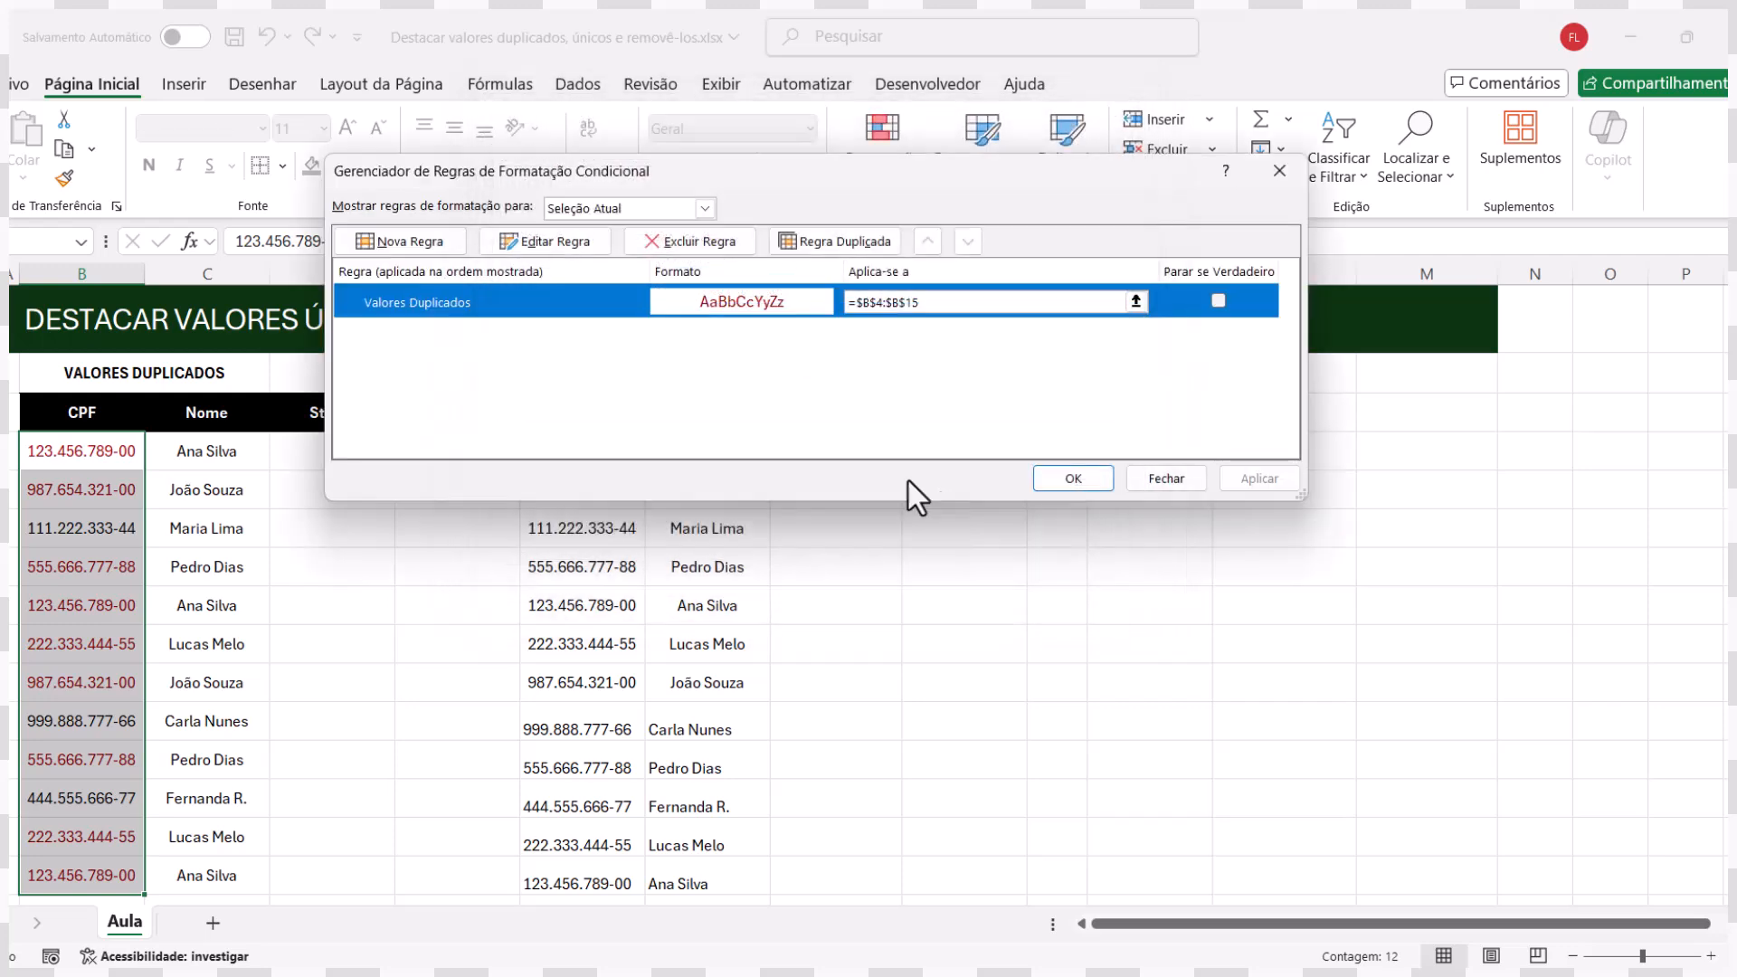
- Edit the Valores Duplicados rule's format, trying dark blue as the font colour before choosing black
double_click(768, 302)
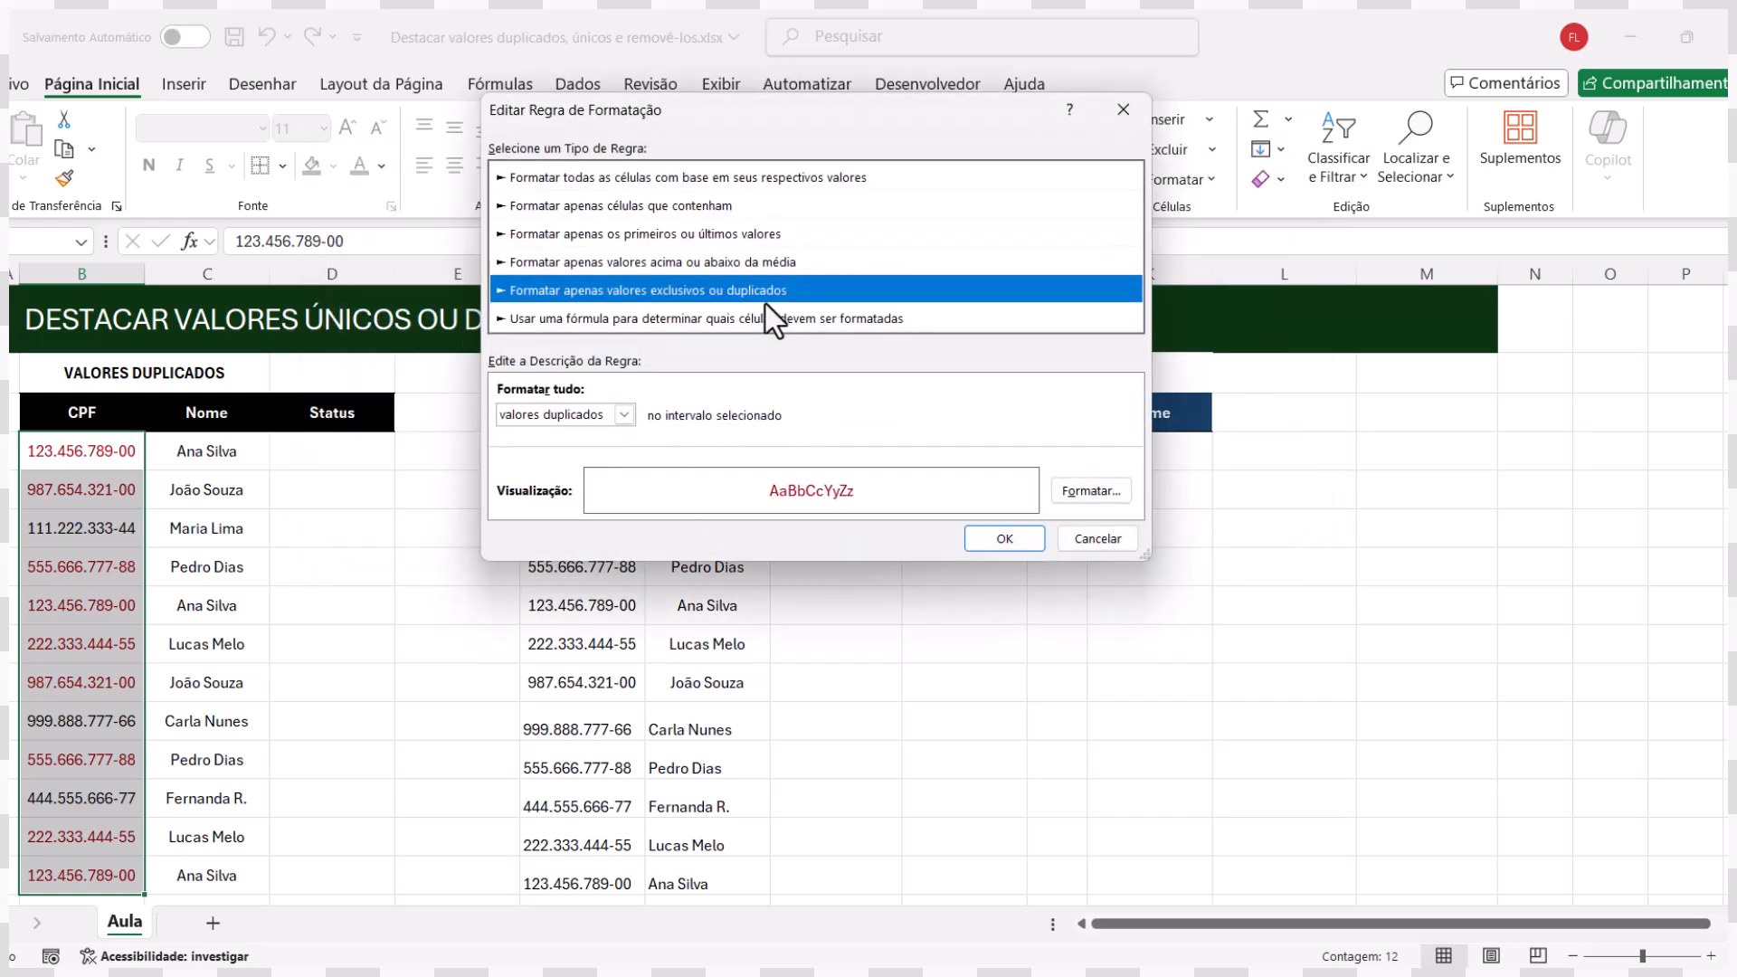
left_click(1093, 490)
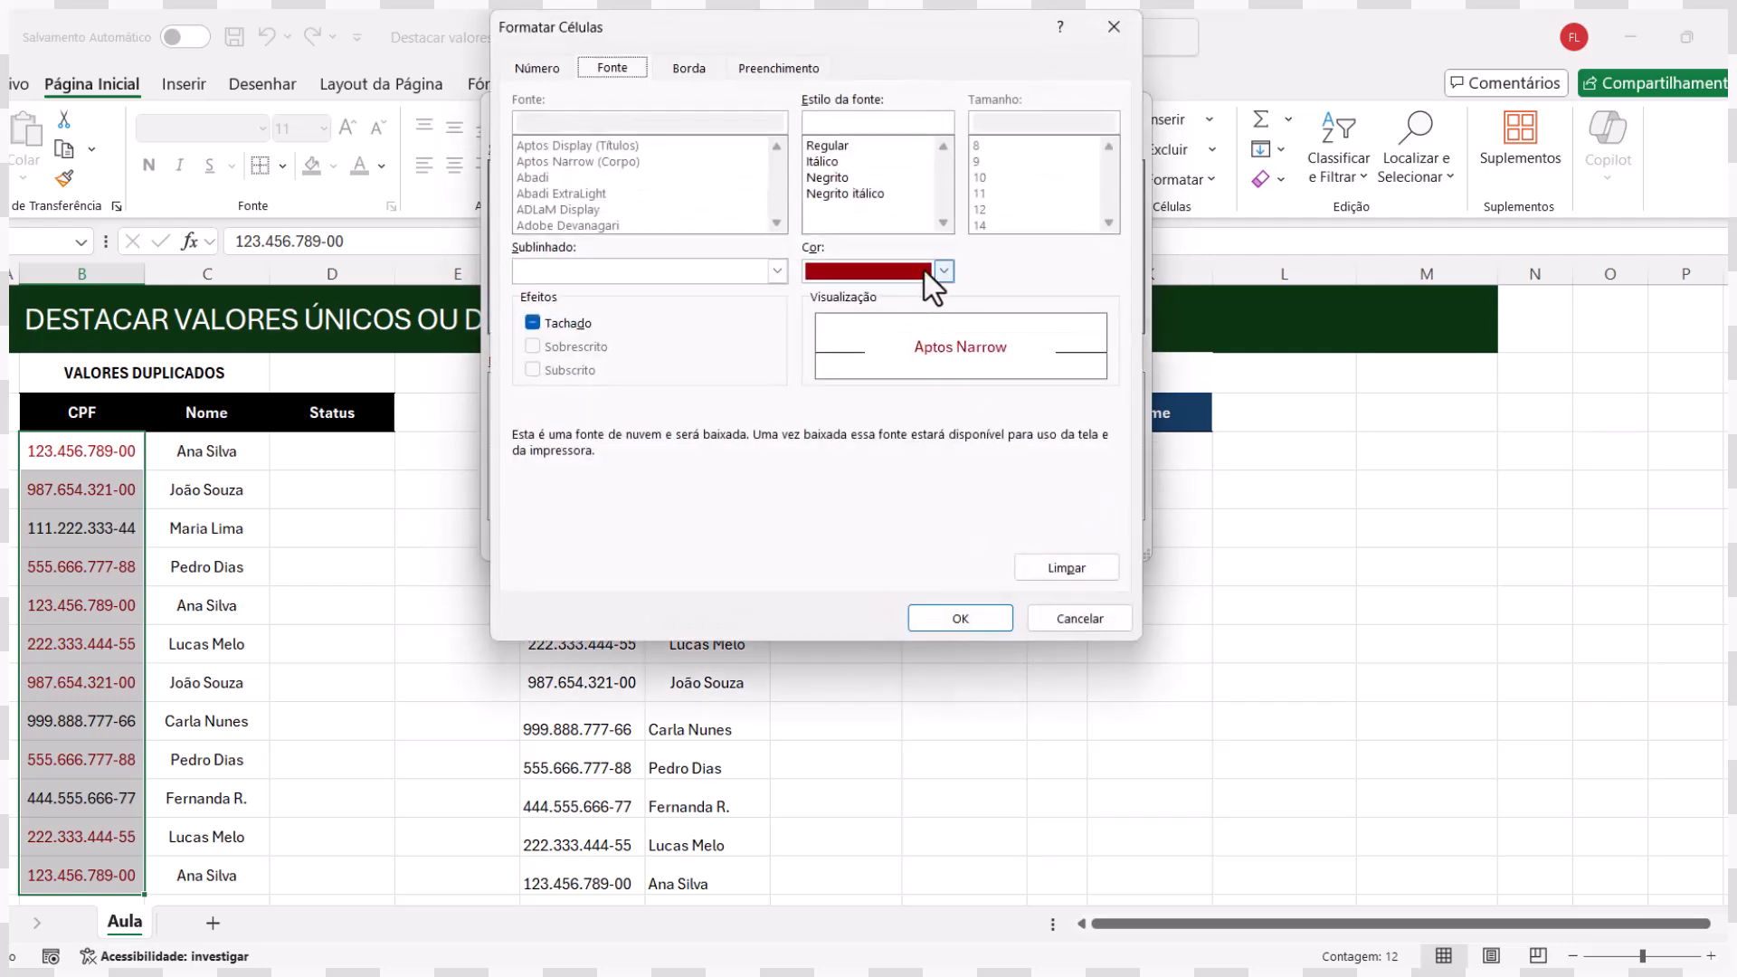
left_click(923, 271)
left_click(912, 373)
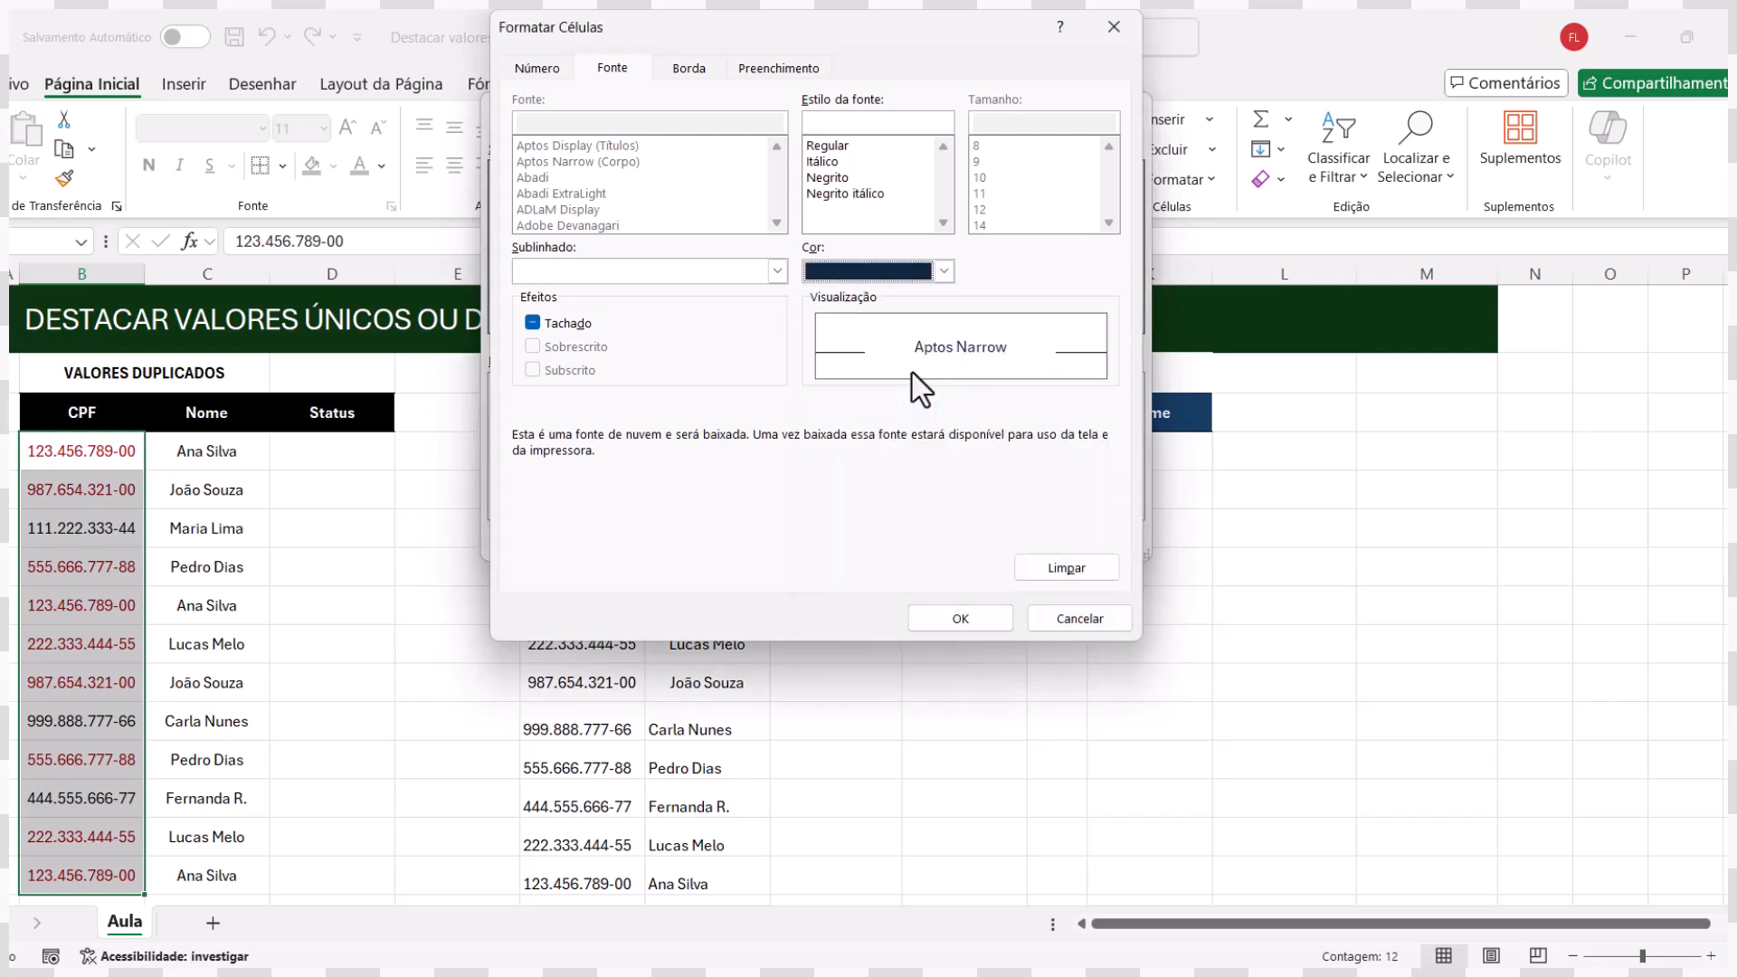
left_click(942, 276)
left_click(852, 372)
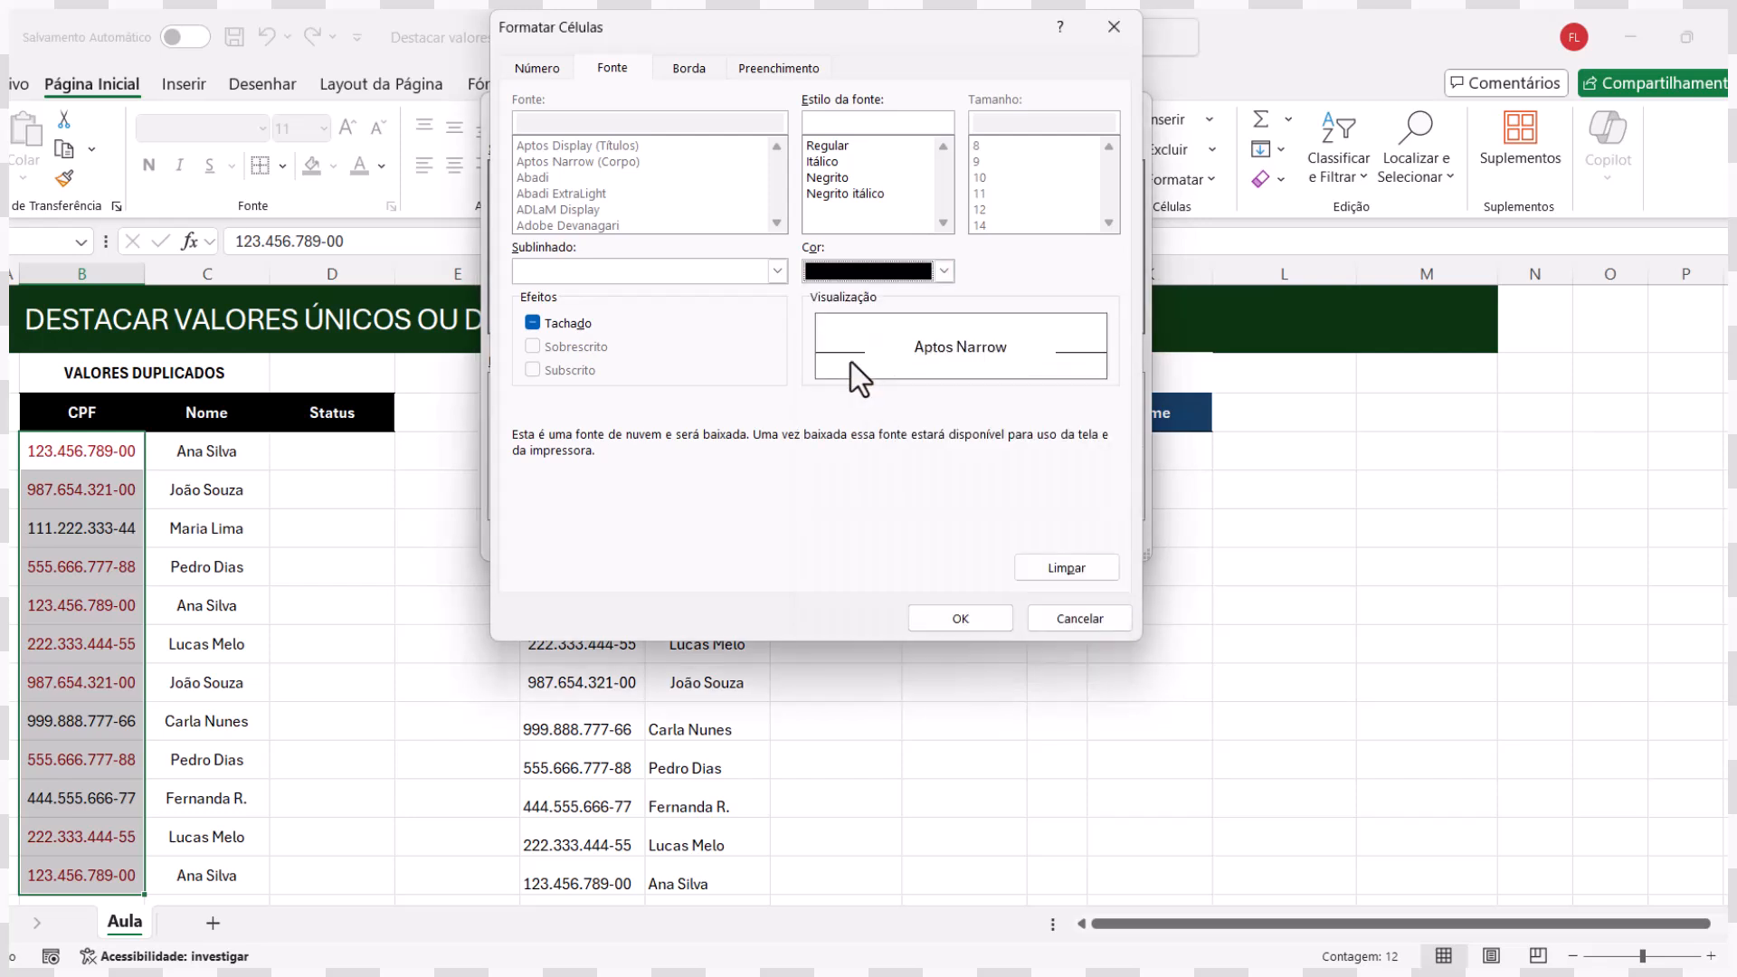
- Give the duplicate-values rule a light blue background fill and apply the edited rule to the CPF cells
left_click(776, 69)
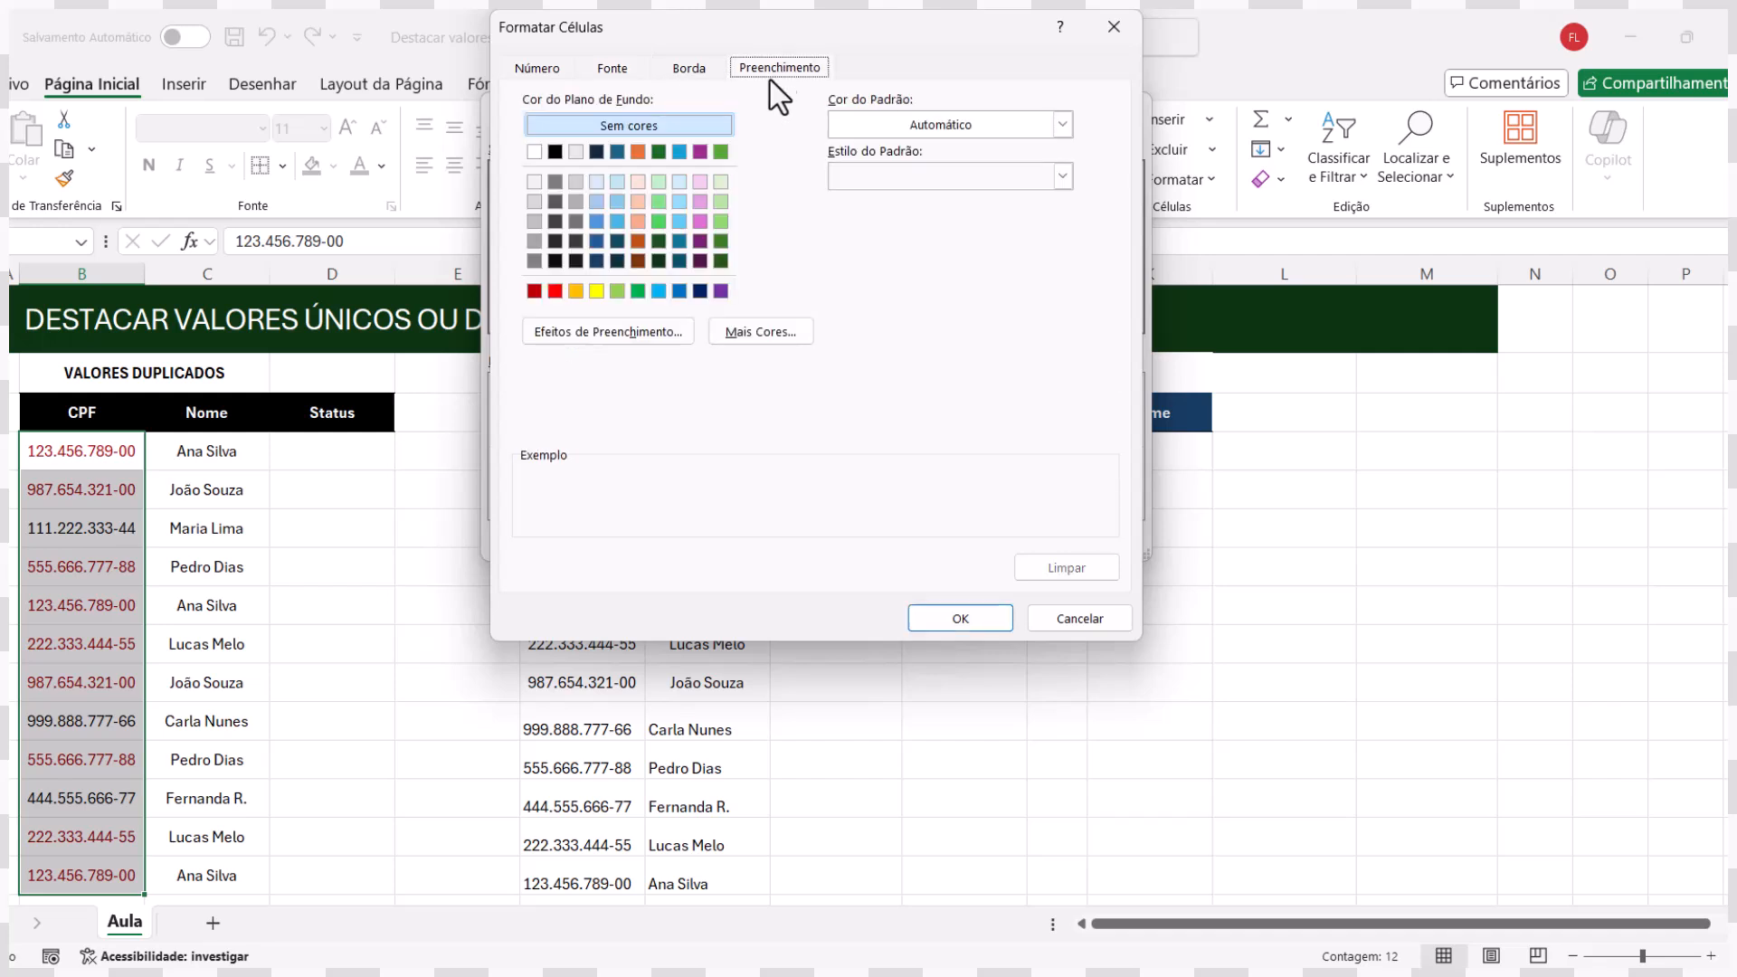
left_click(597, 182)
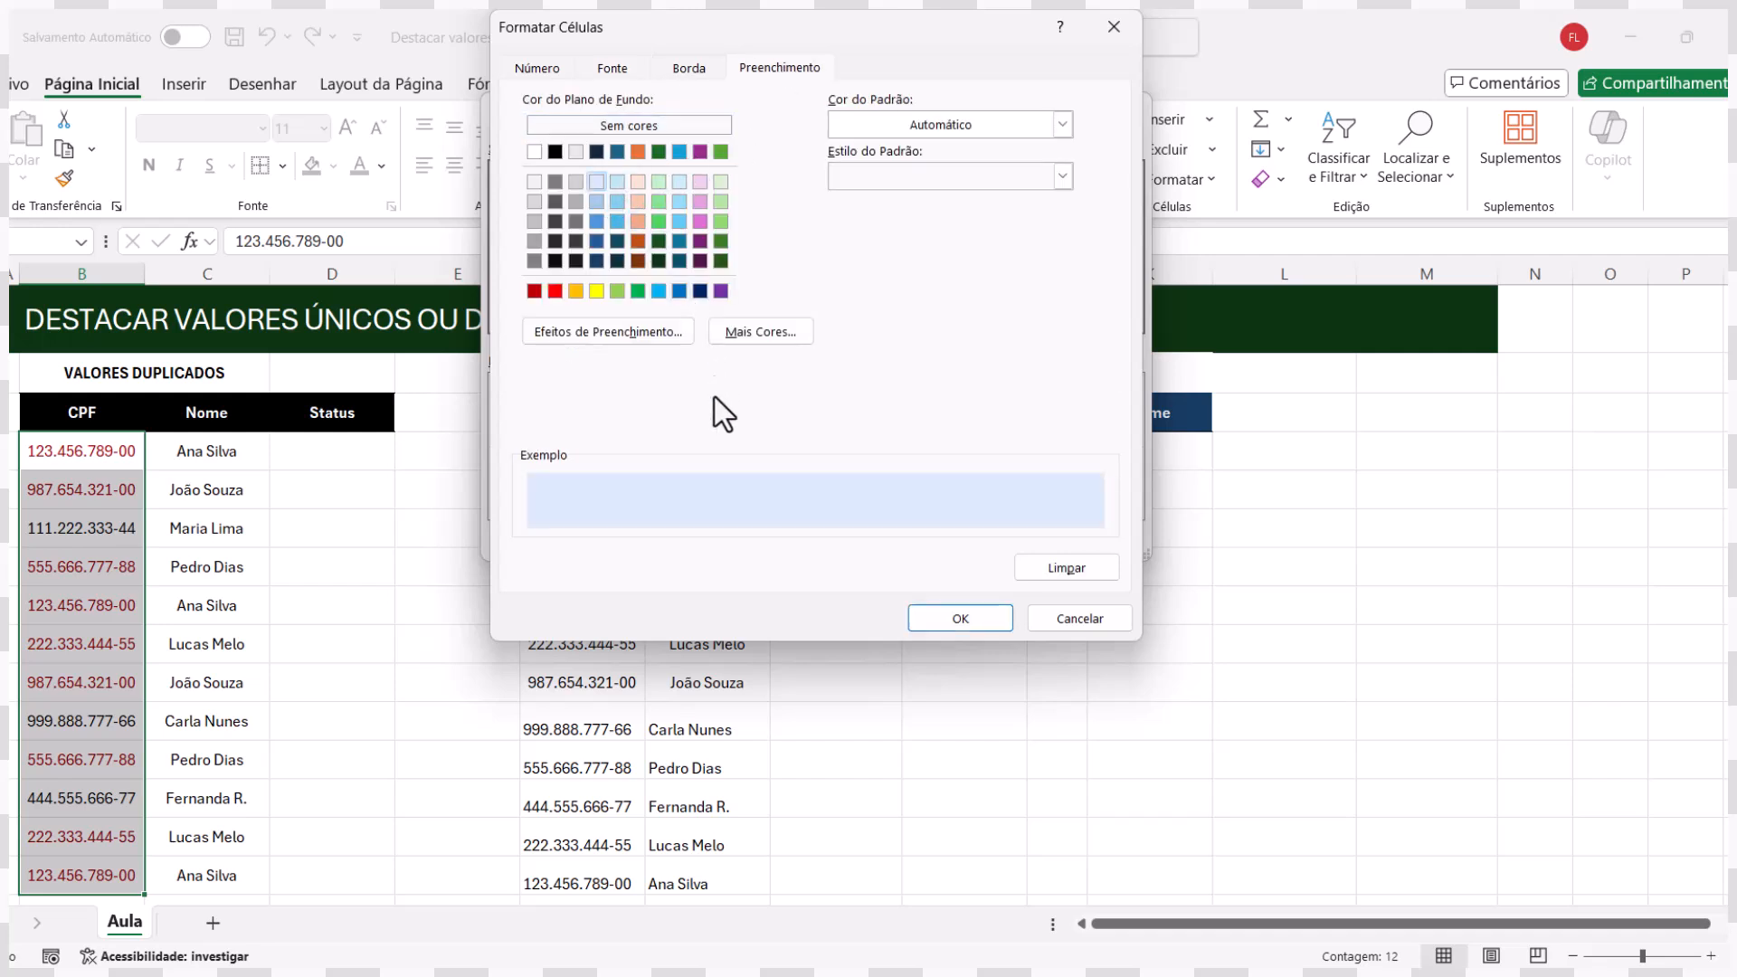
left_click(940, 619)
left_click(999, 539)
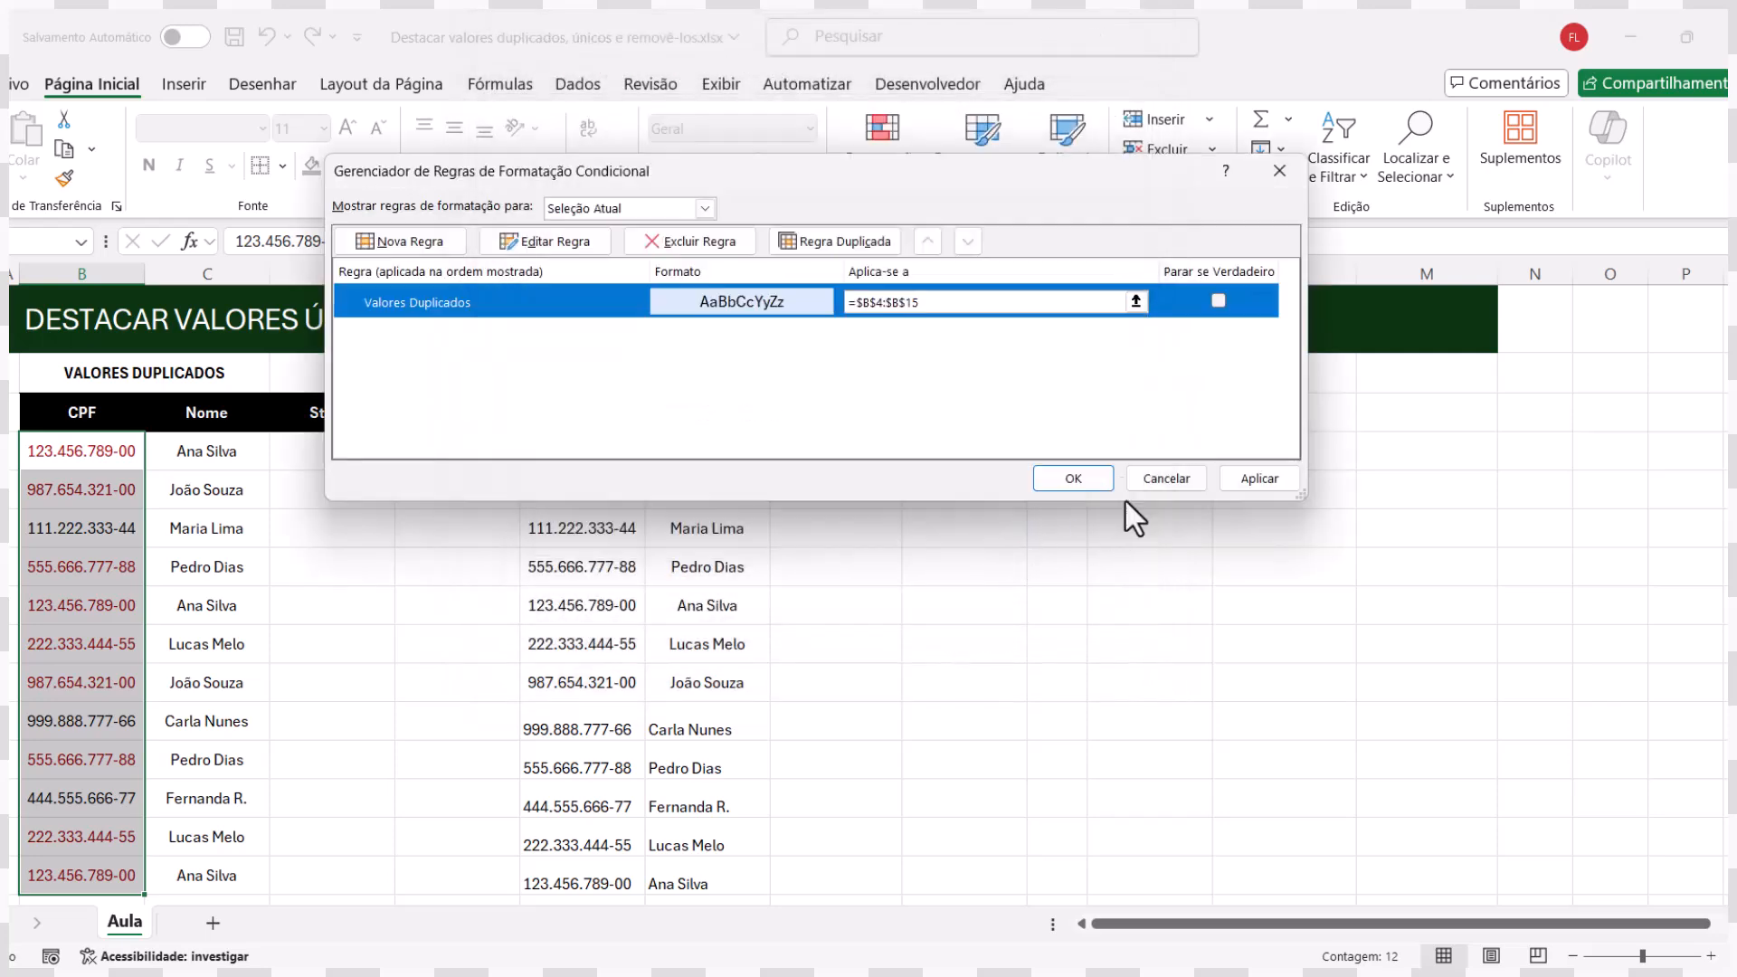
left_click(1276, 489)
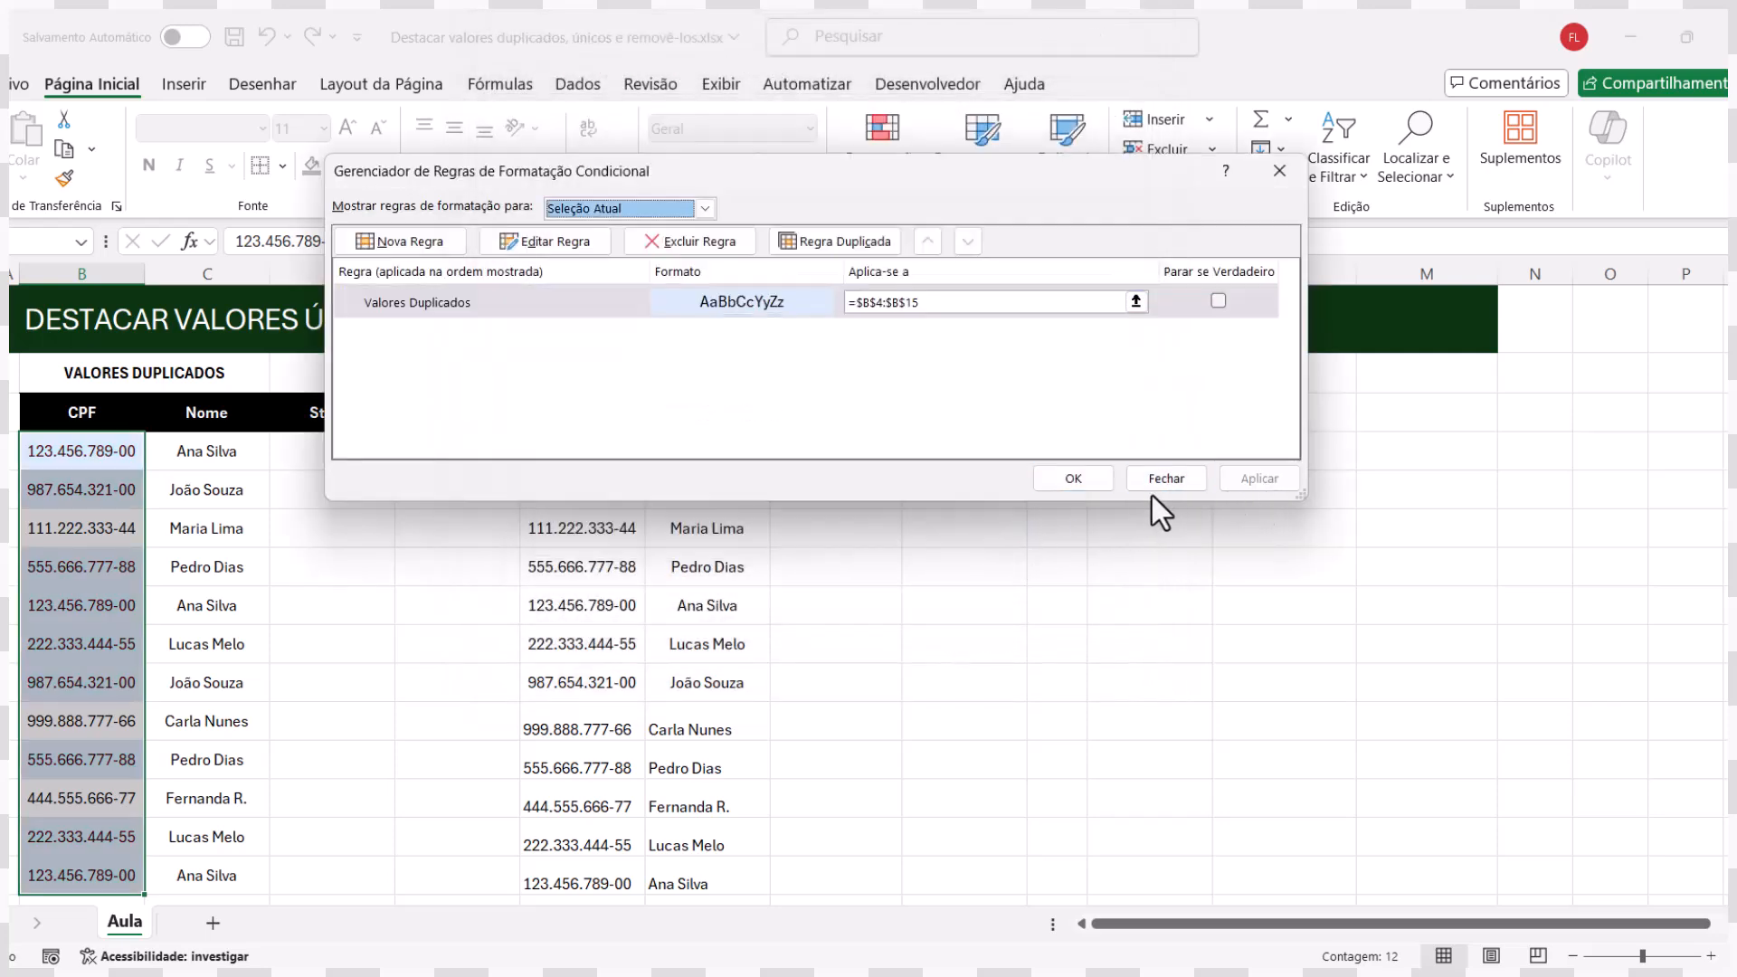
left_click(1077, 480)
left_click(836, 643)
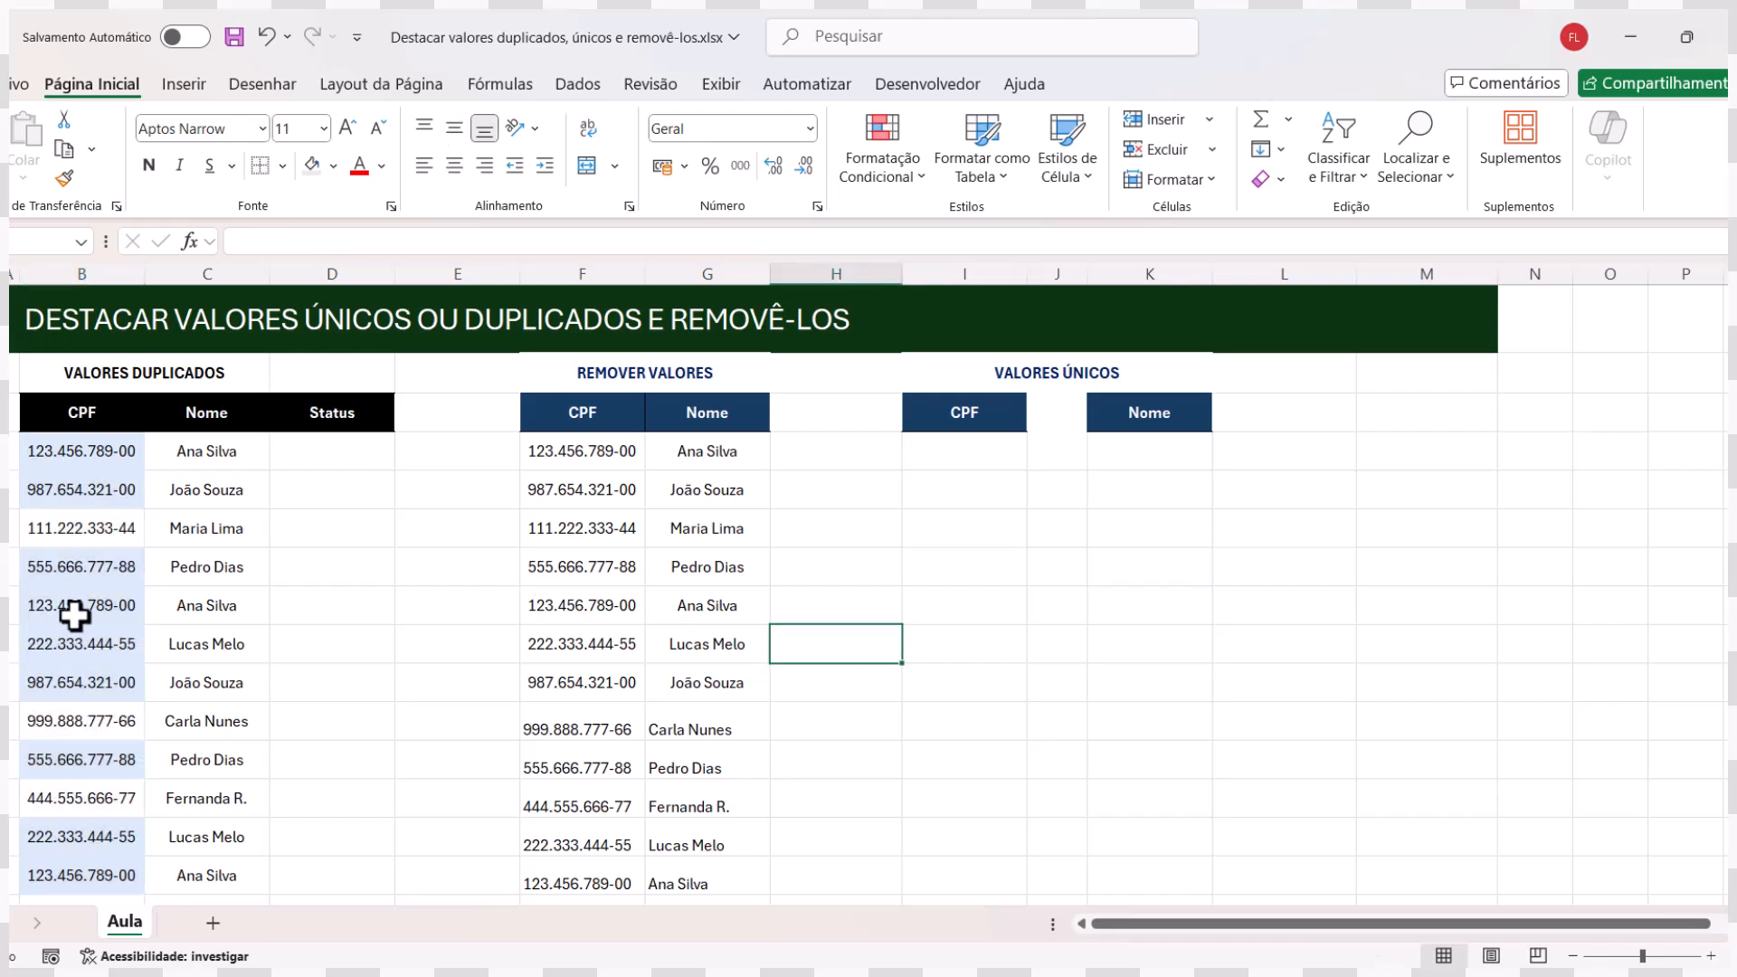
- Undo the last format change to the duplicate-values rule on the CPF column
left_click(269, 38)
left_click(298, 541)
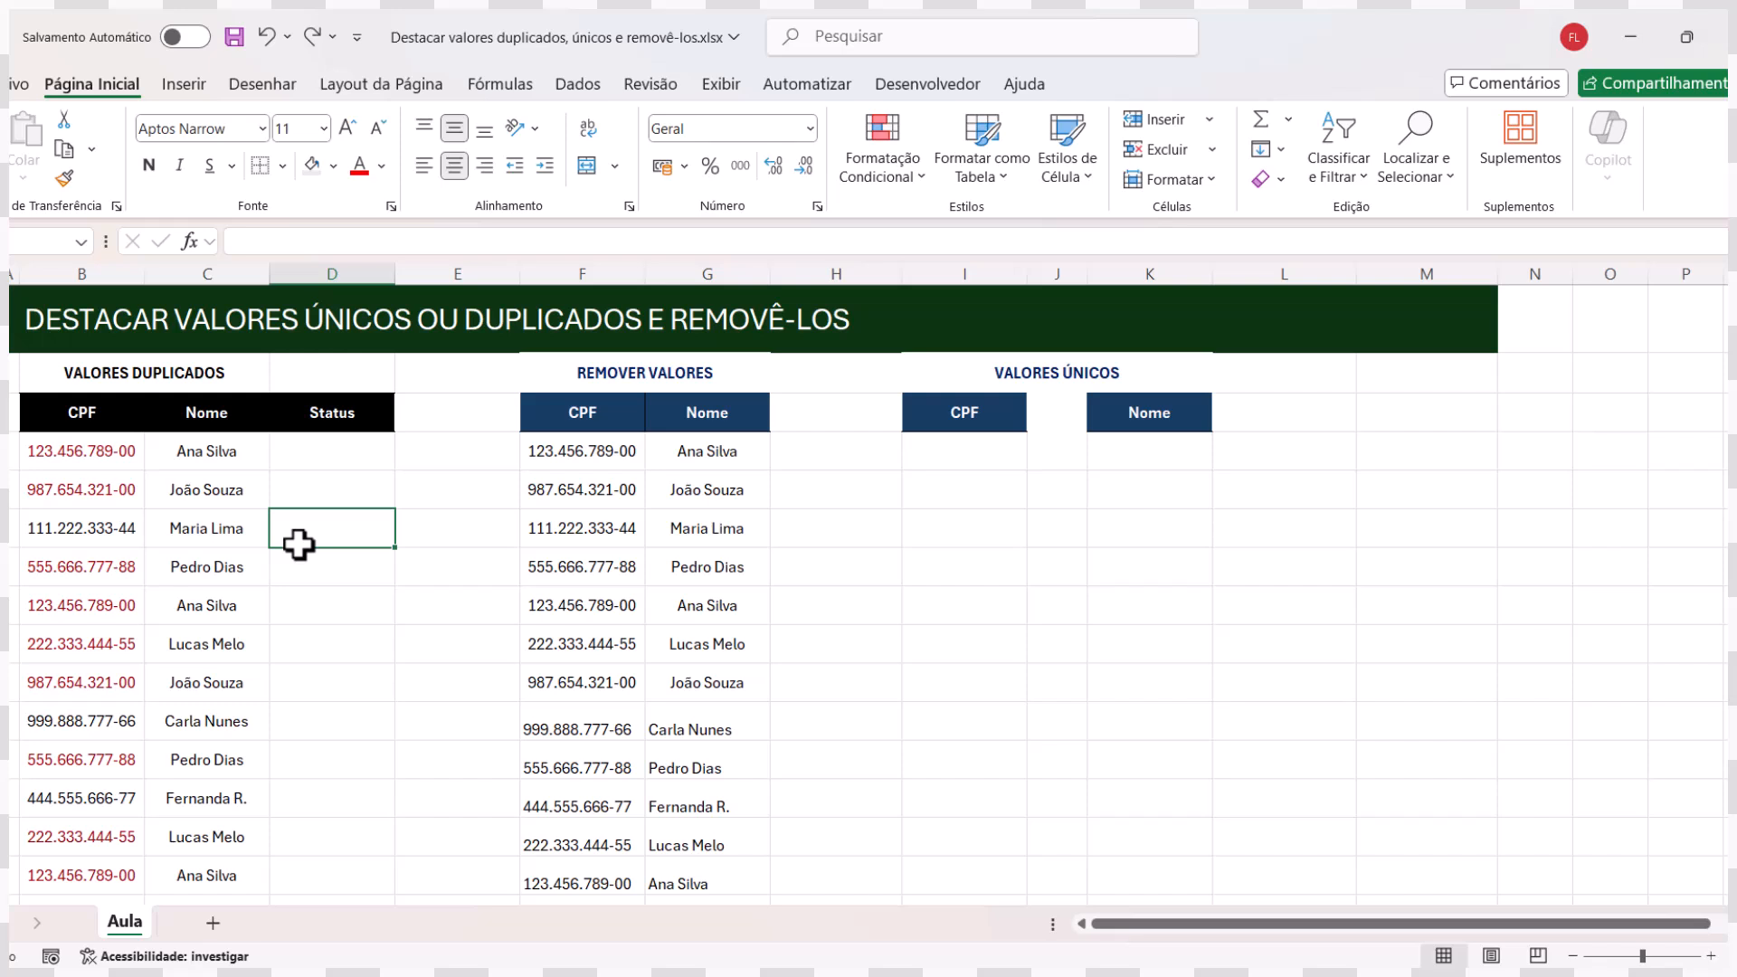
left_click(323, 443)
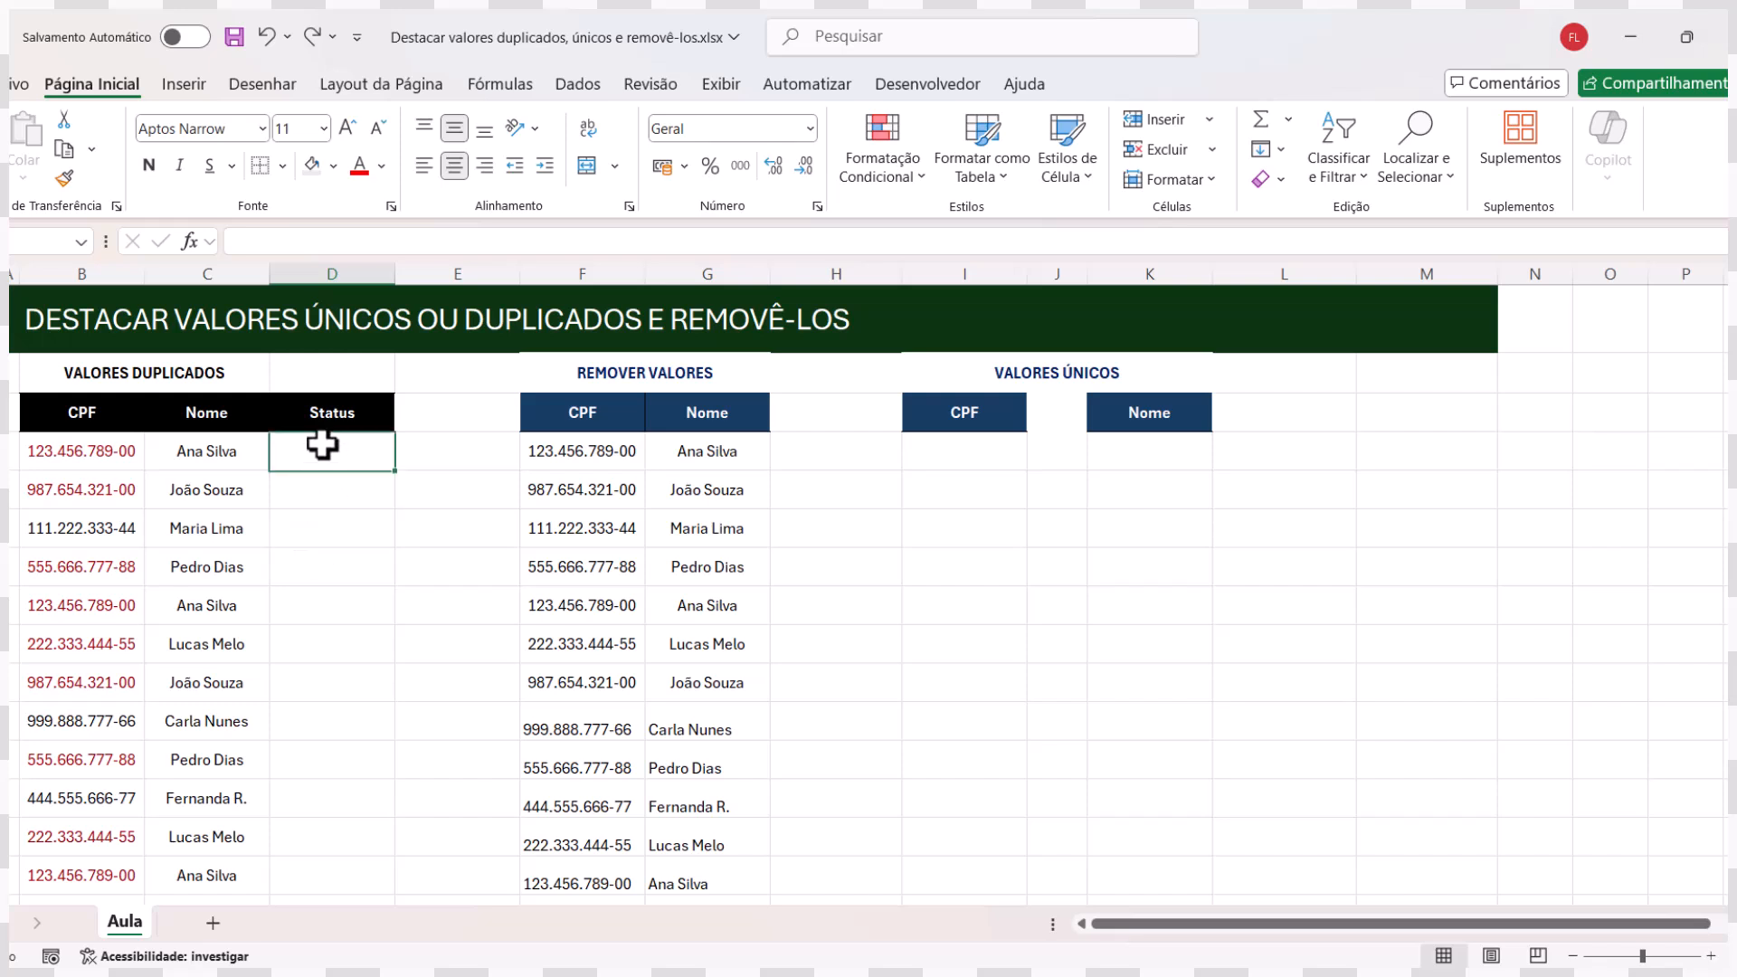
left_click(87, 452)
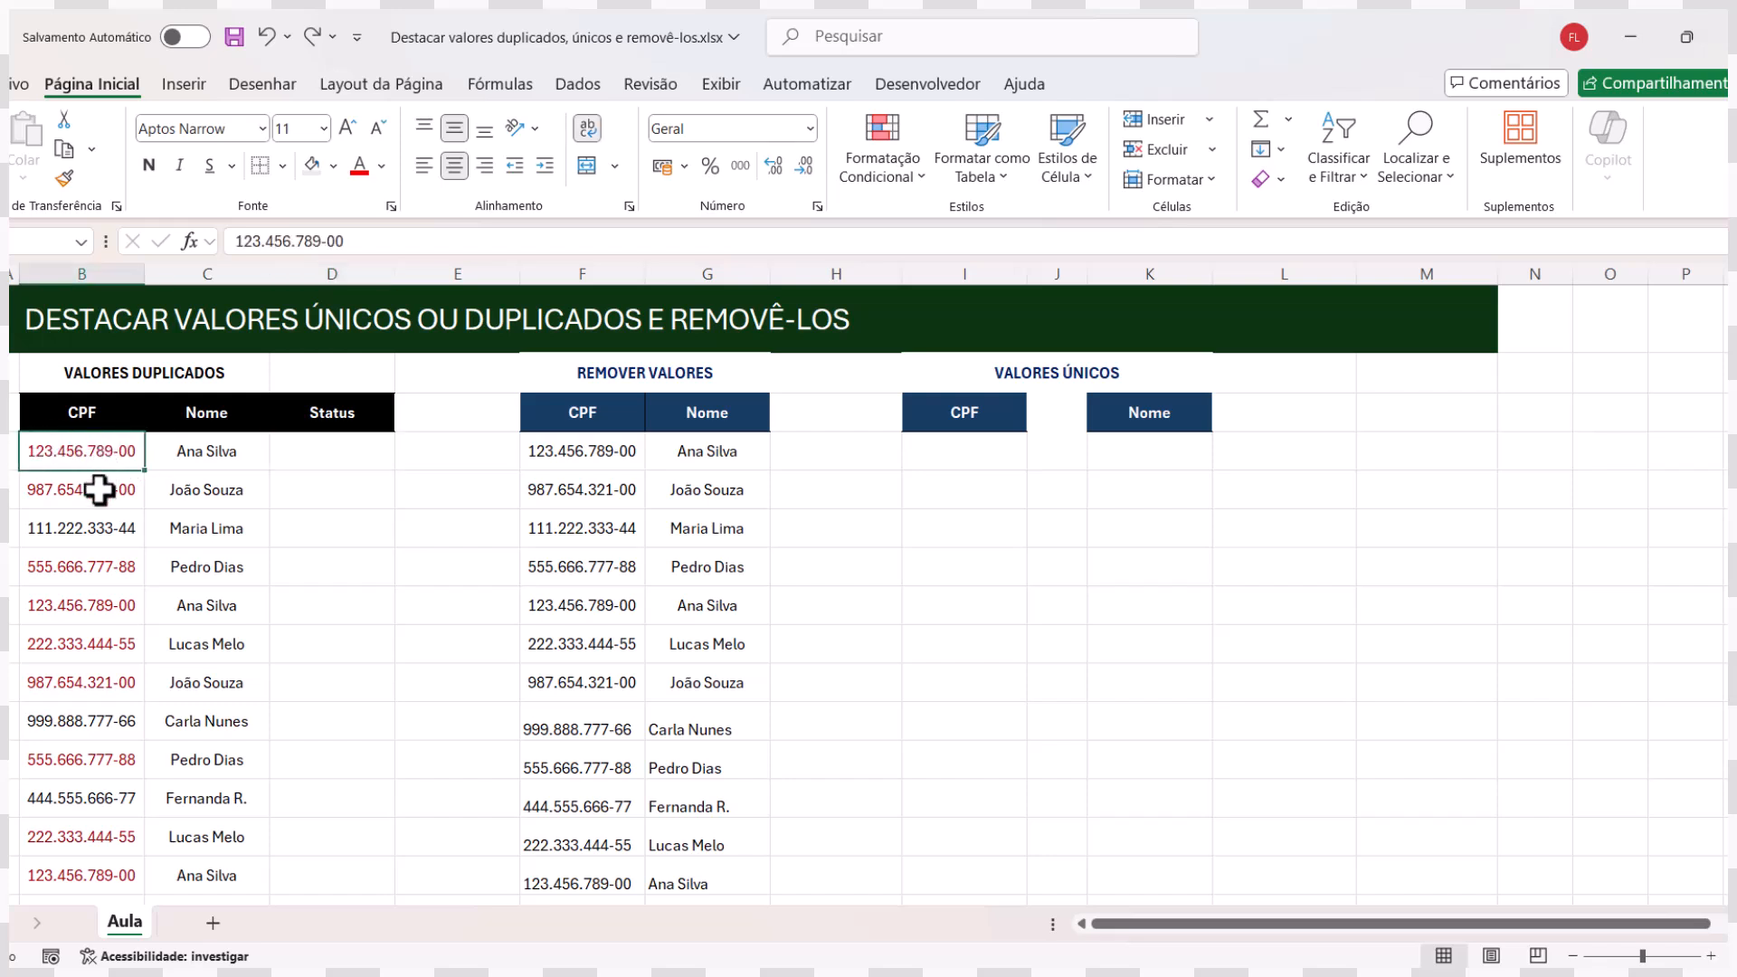
left_click(354, 450)
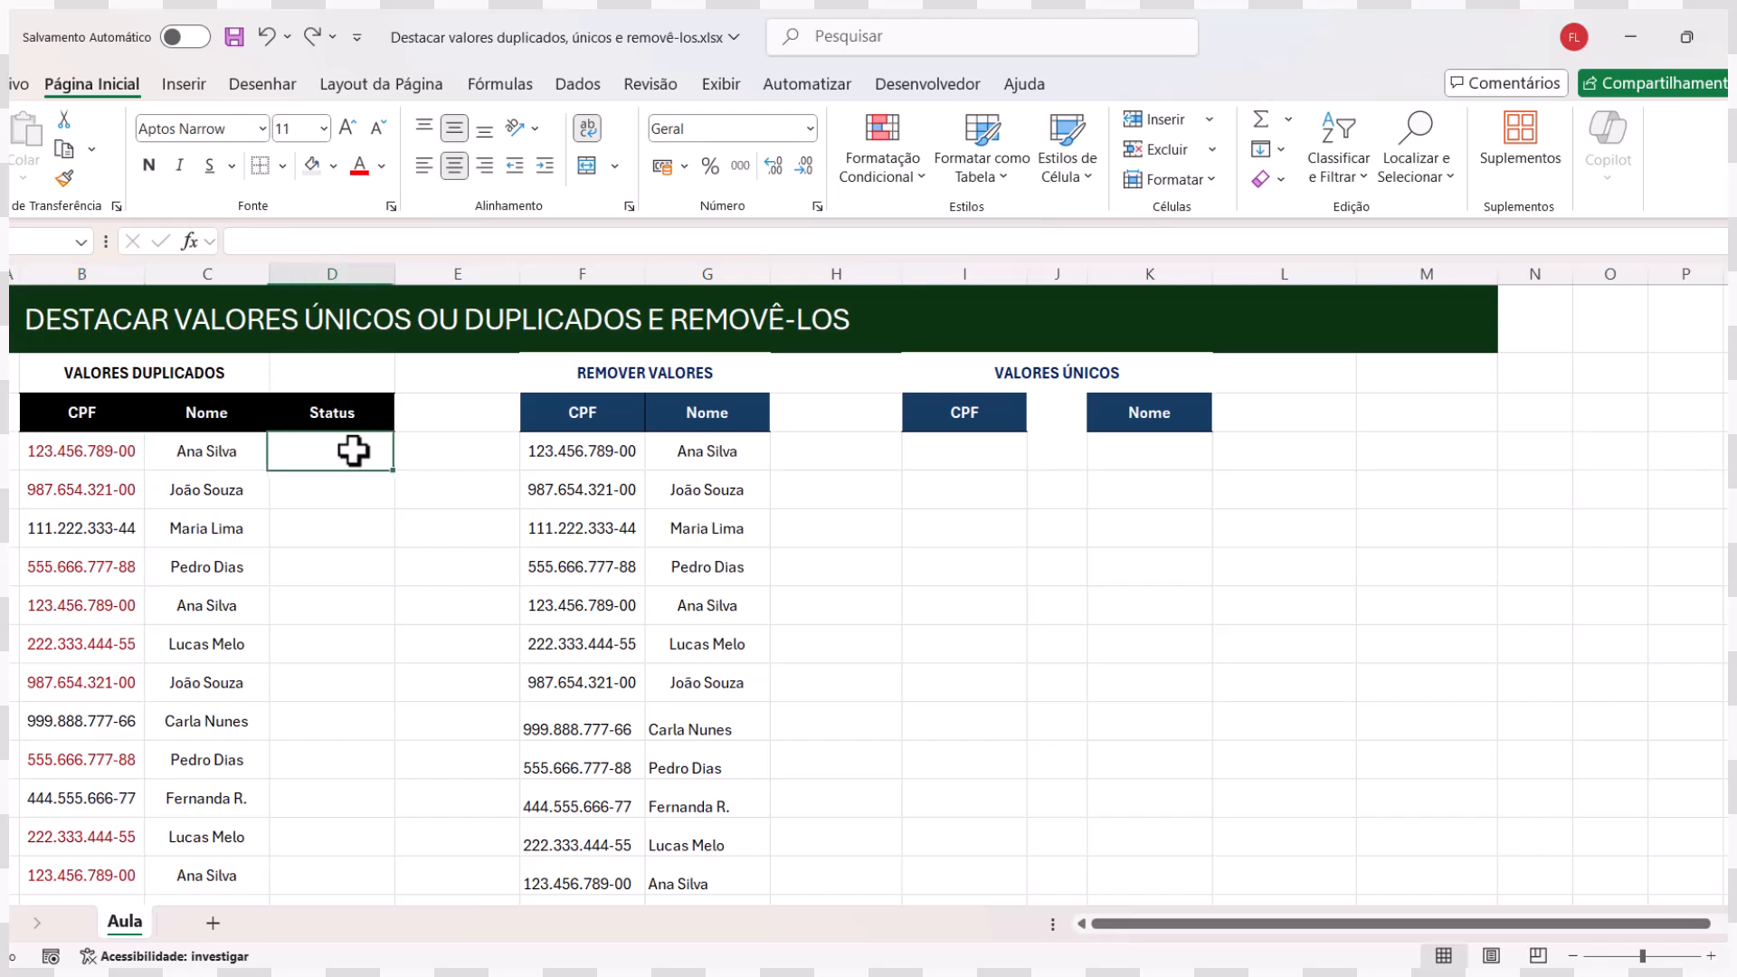
left_click(69, 447)
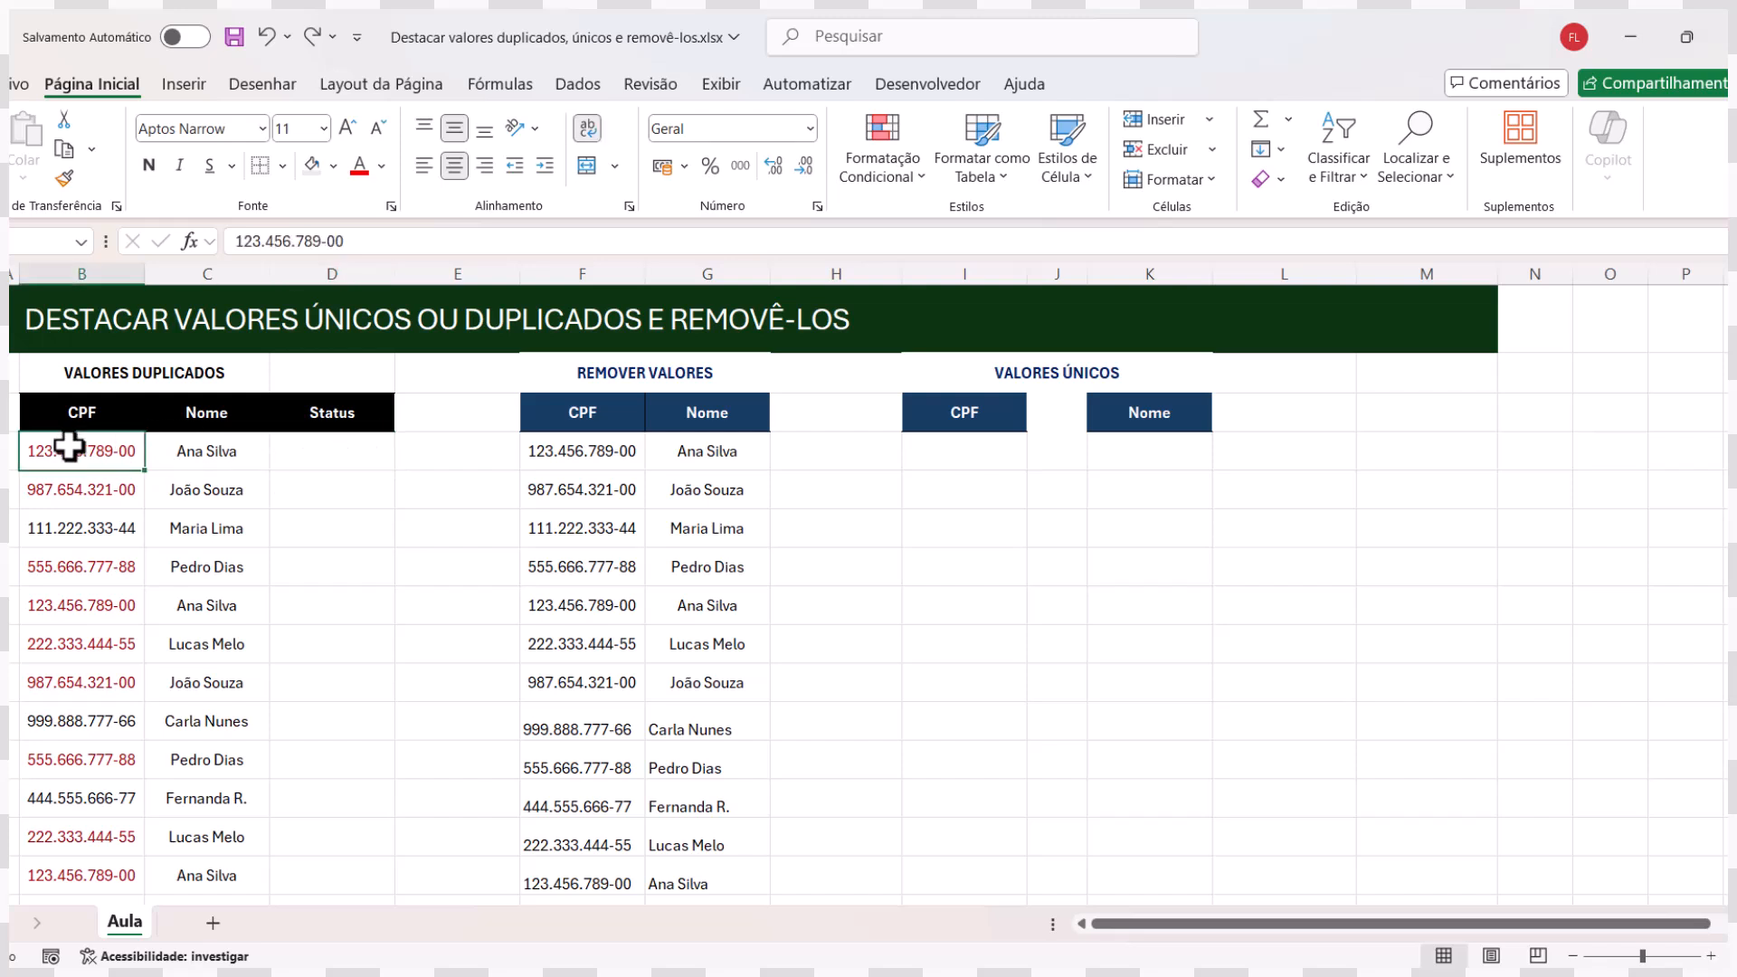
left_click(301, 455)
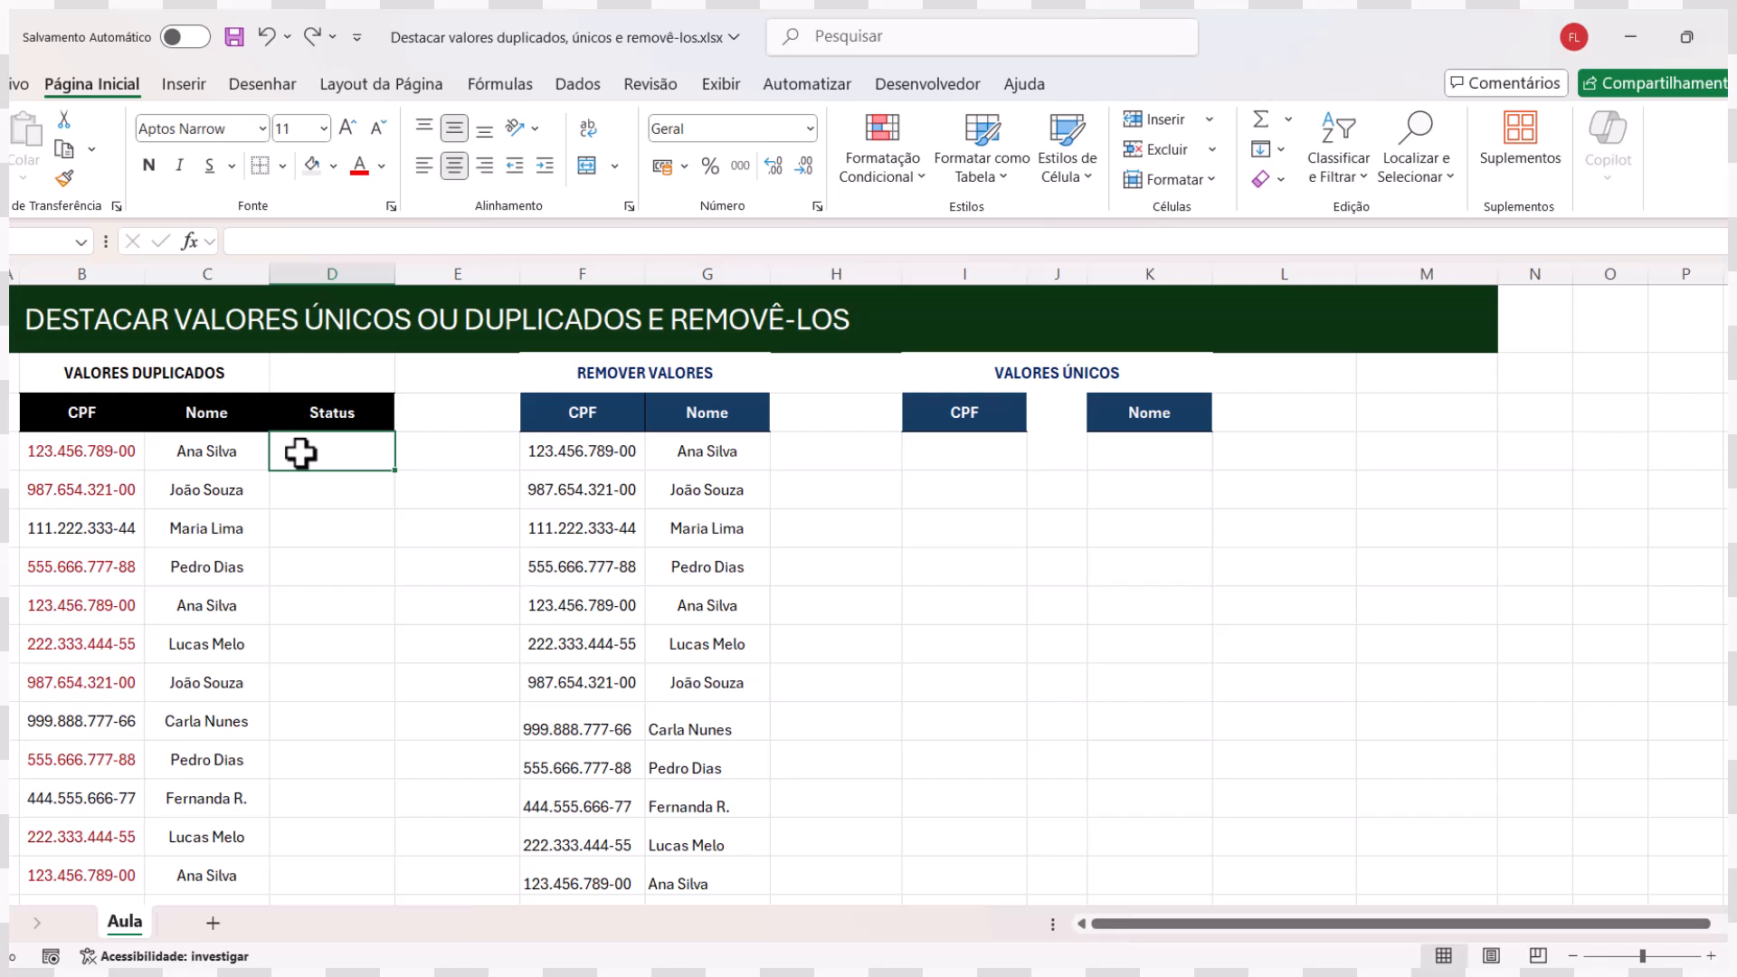
- Enter a CONT.SE formula in the first Status cell, D4, counting how often B4 occurs in B4:B15
type("=")
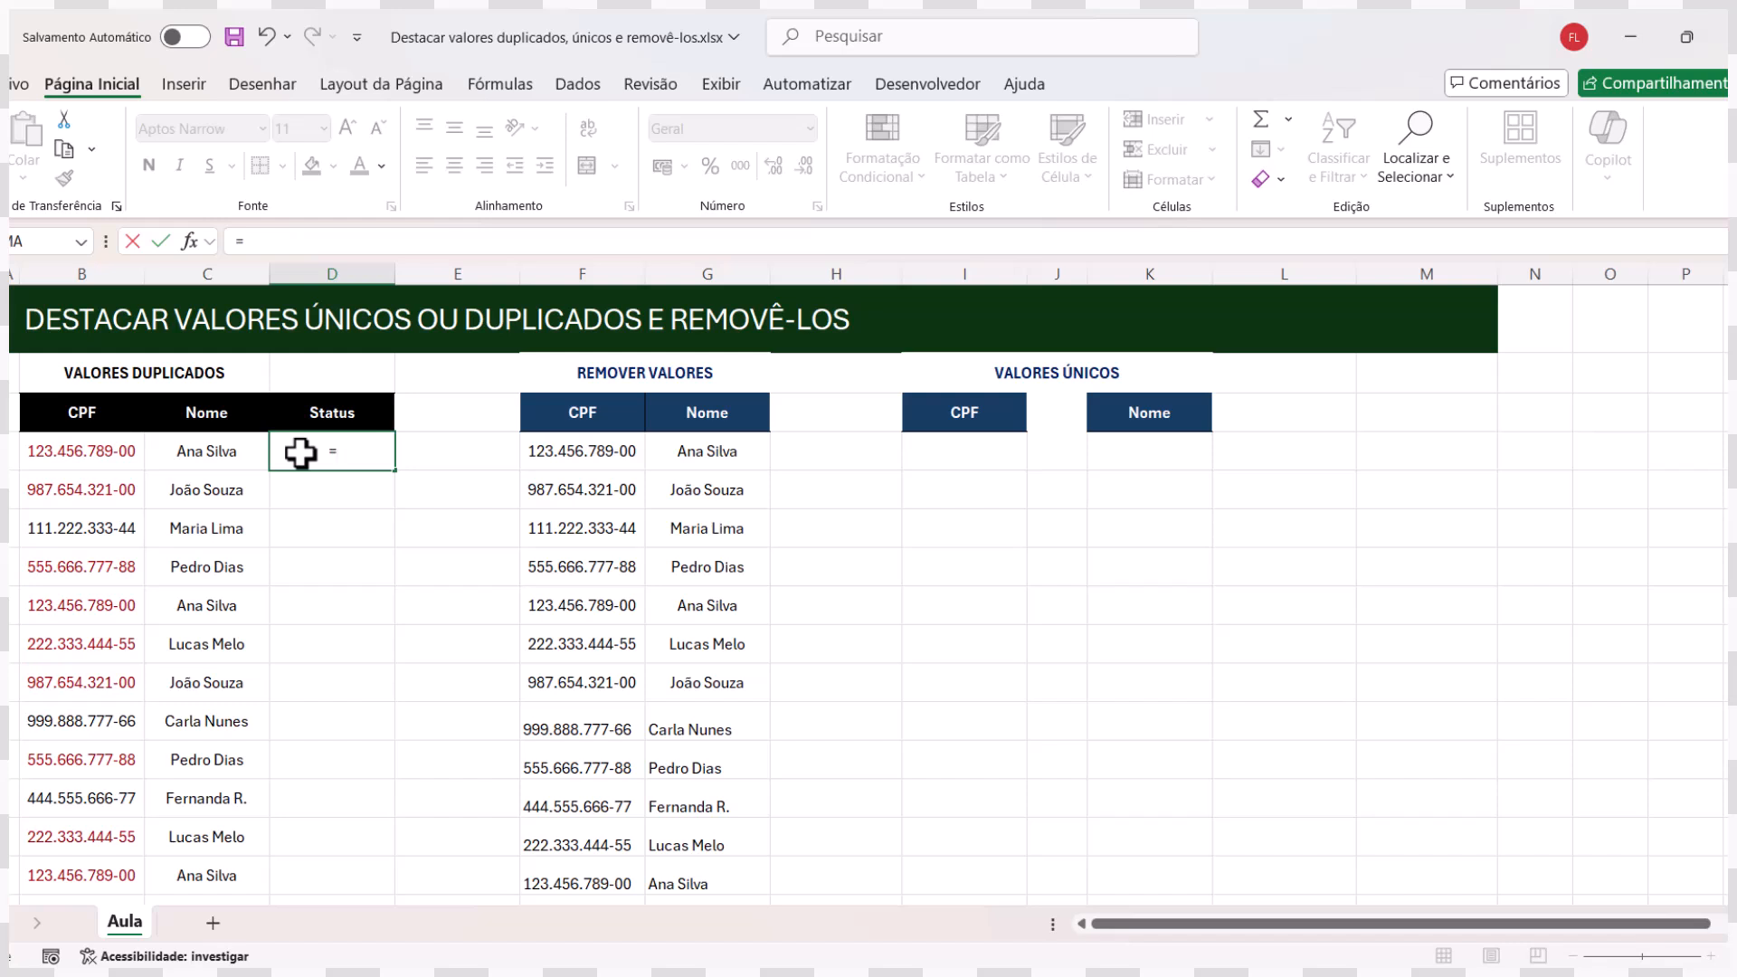
type("cont")
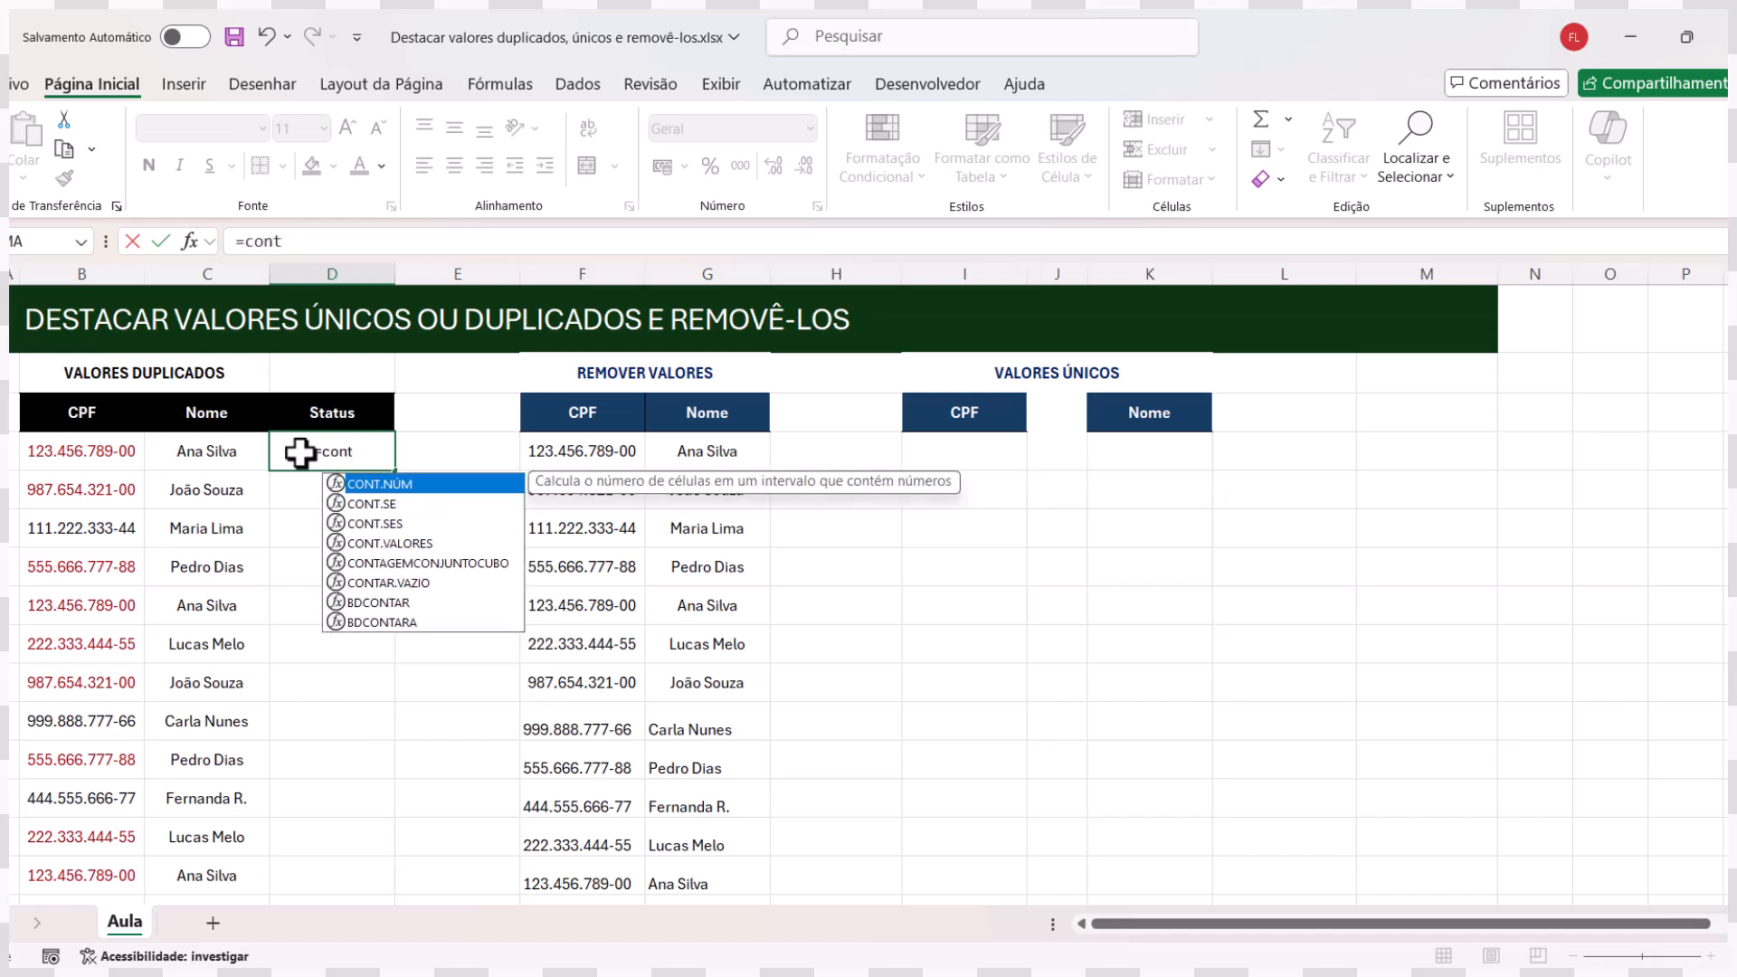
key("Down")
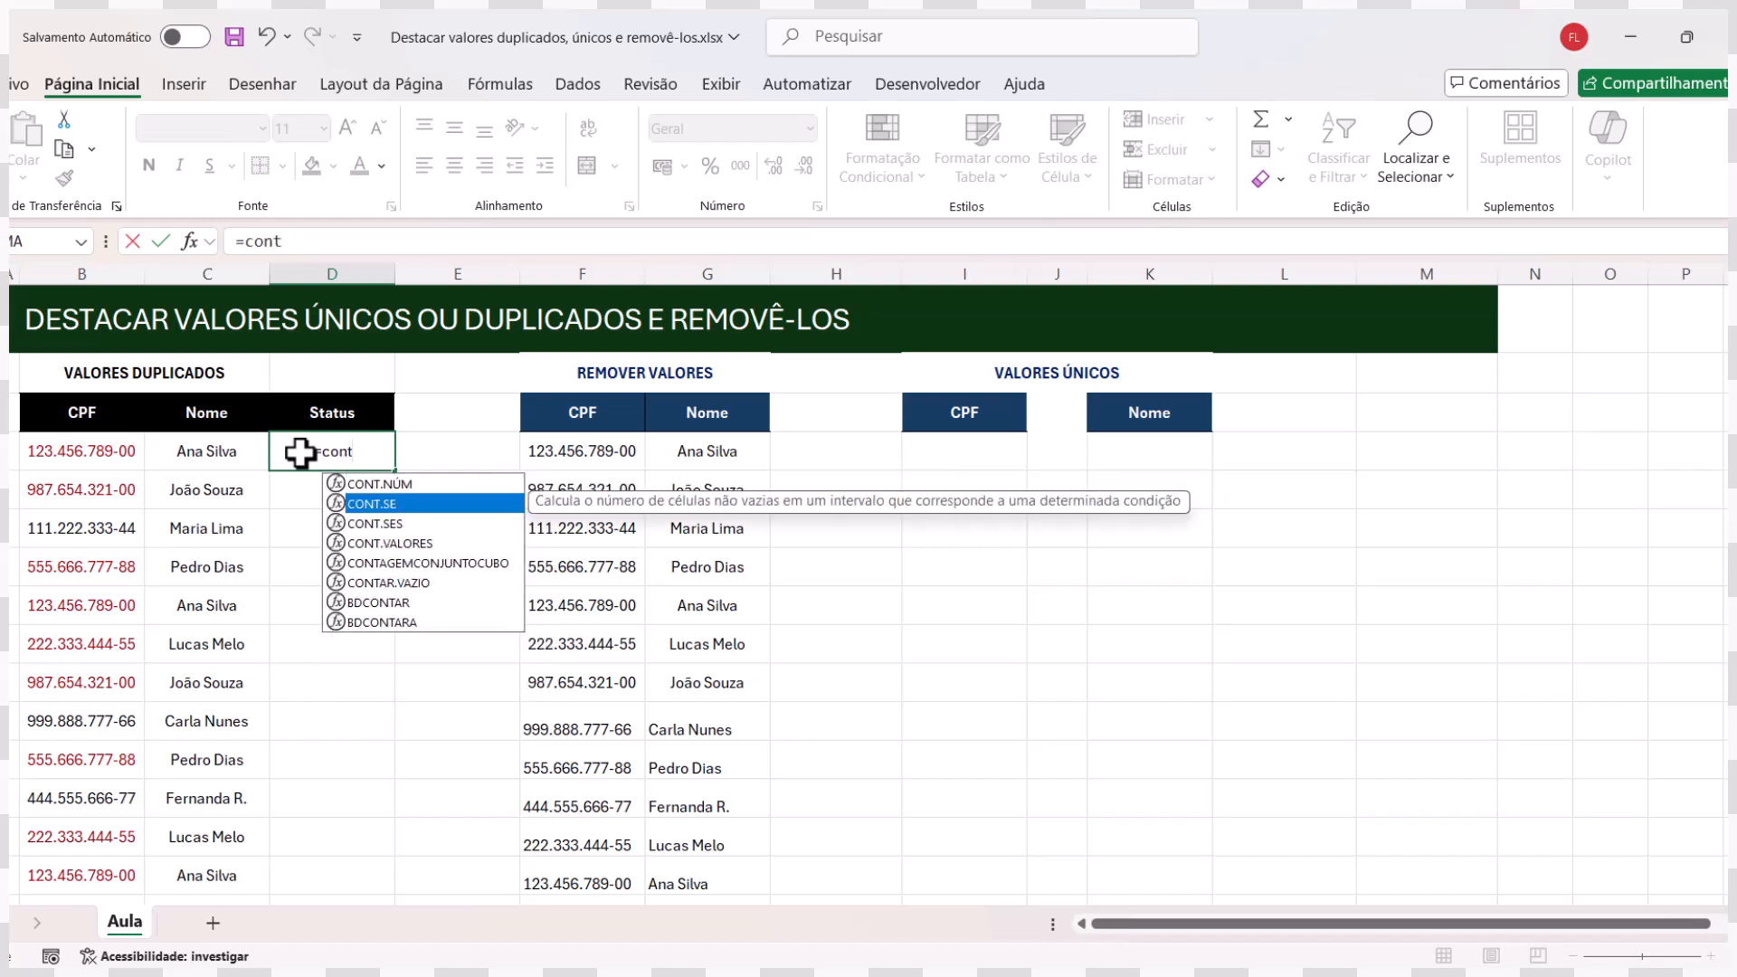
key("Tab")
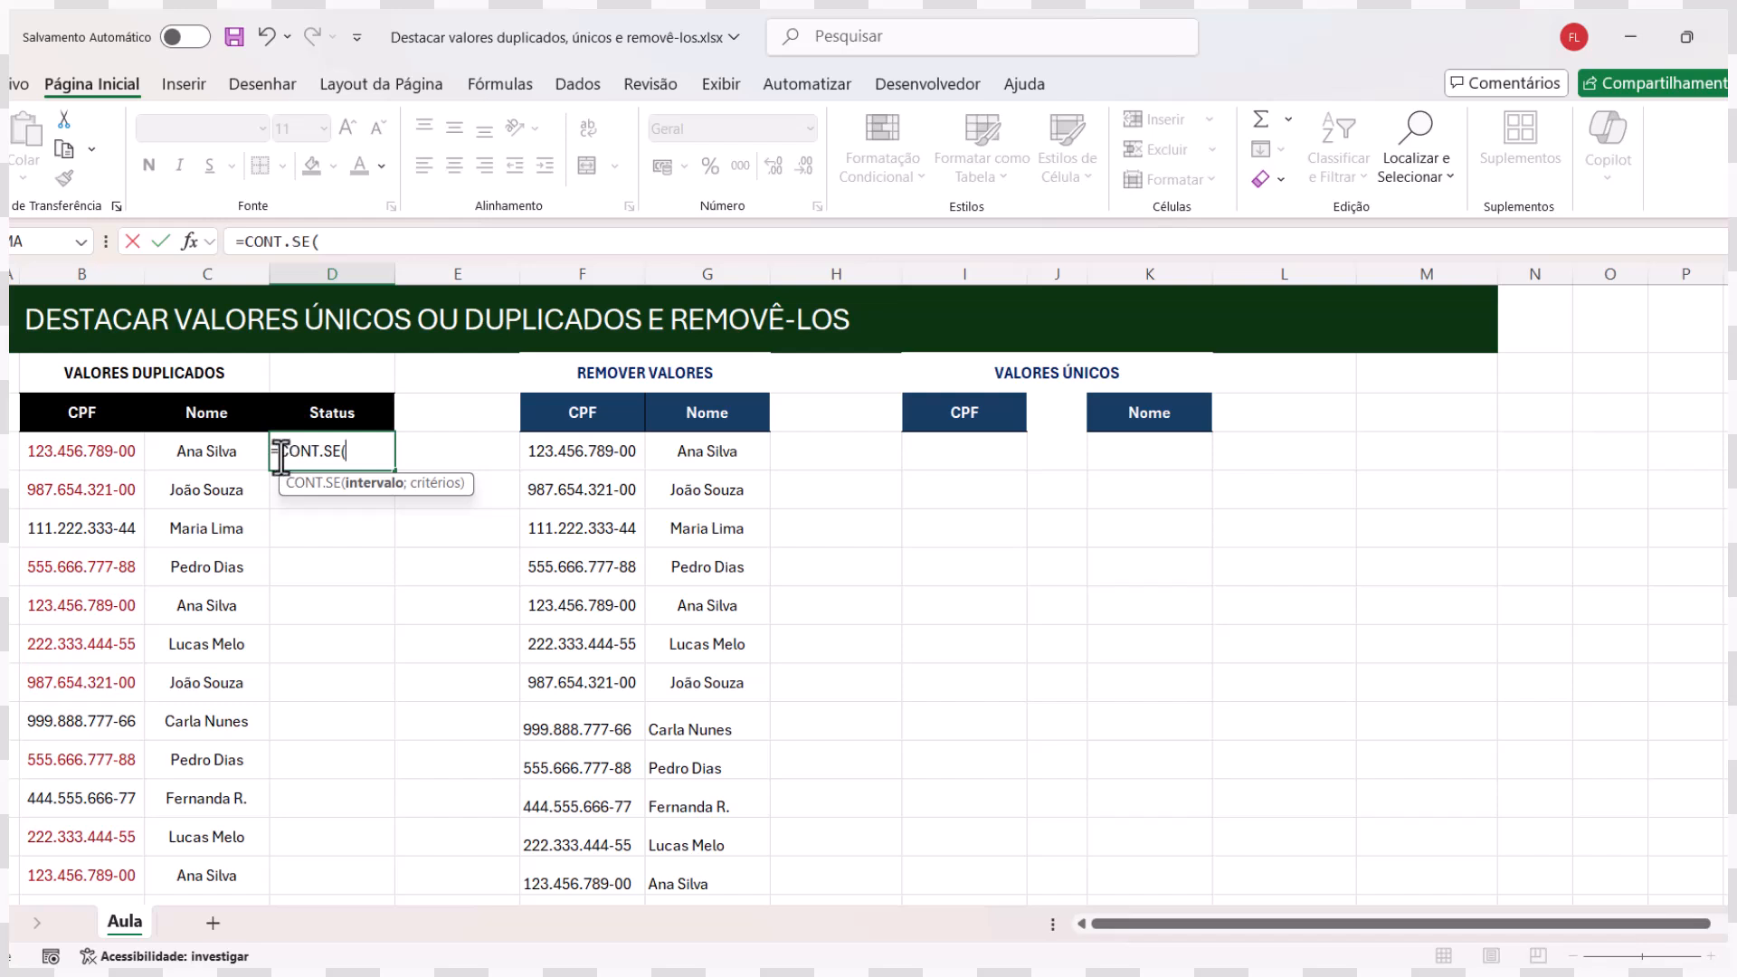
left_click(112, 450)
left_click_drag(112, 451, 90, 870)
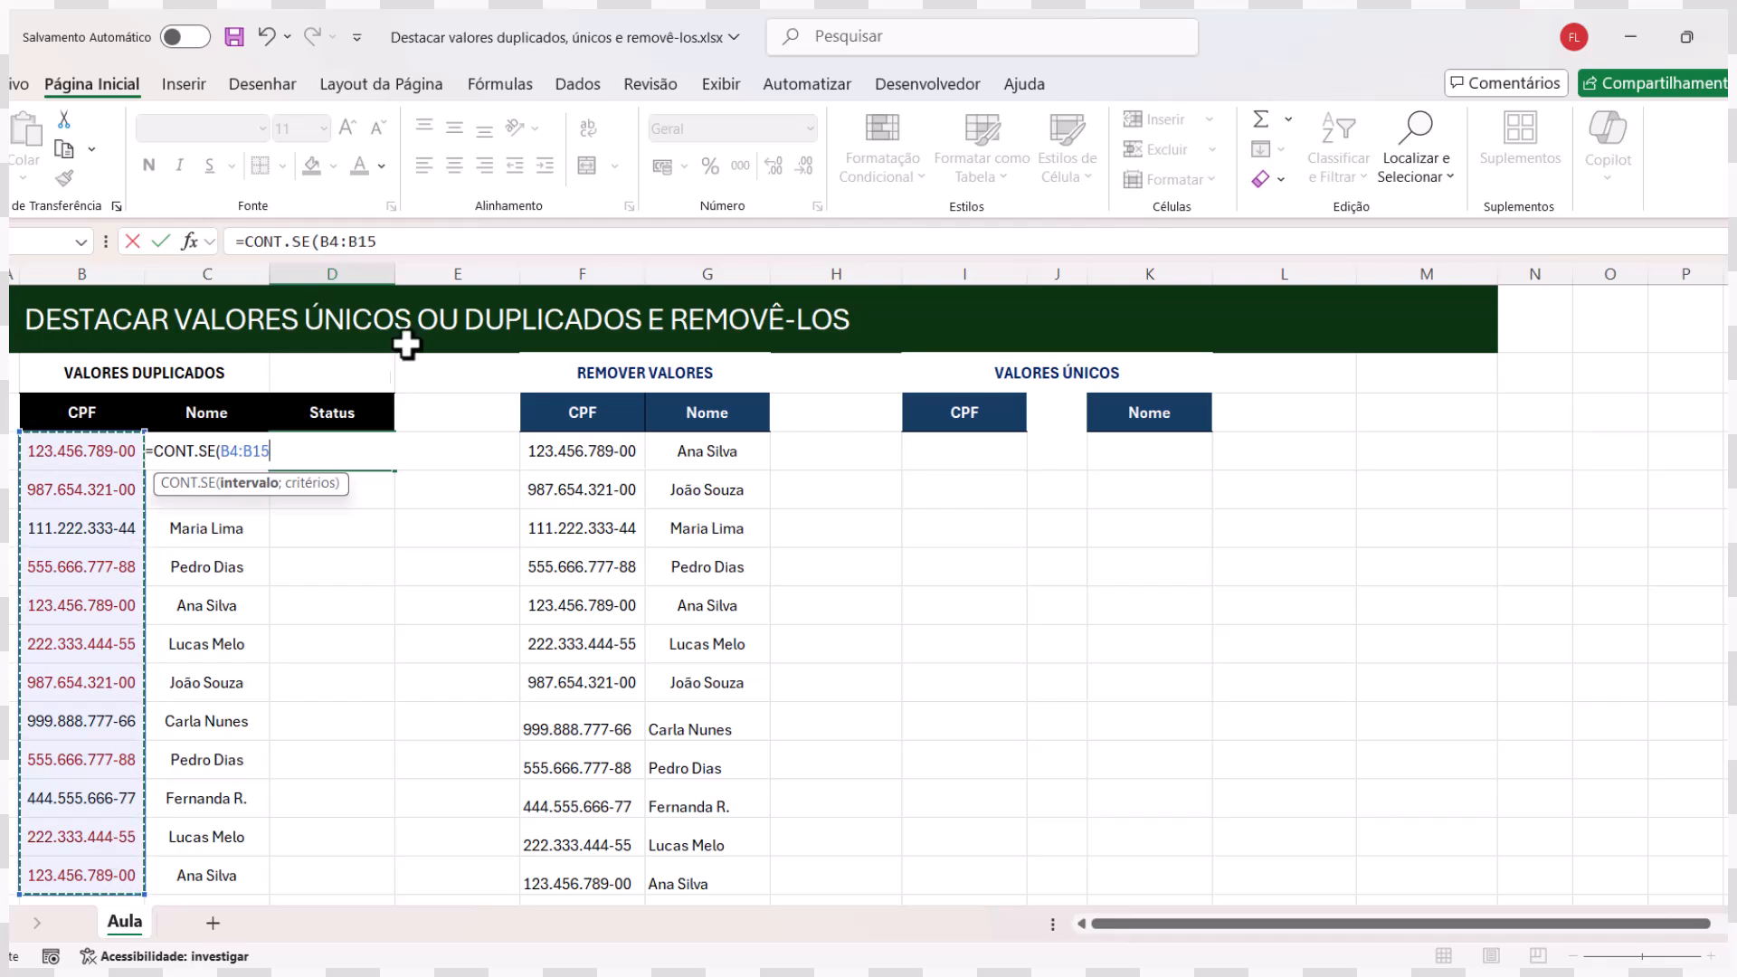
left_click(432, 241)
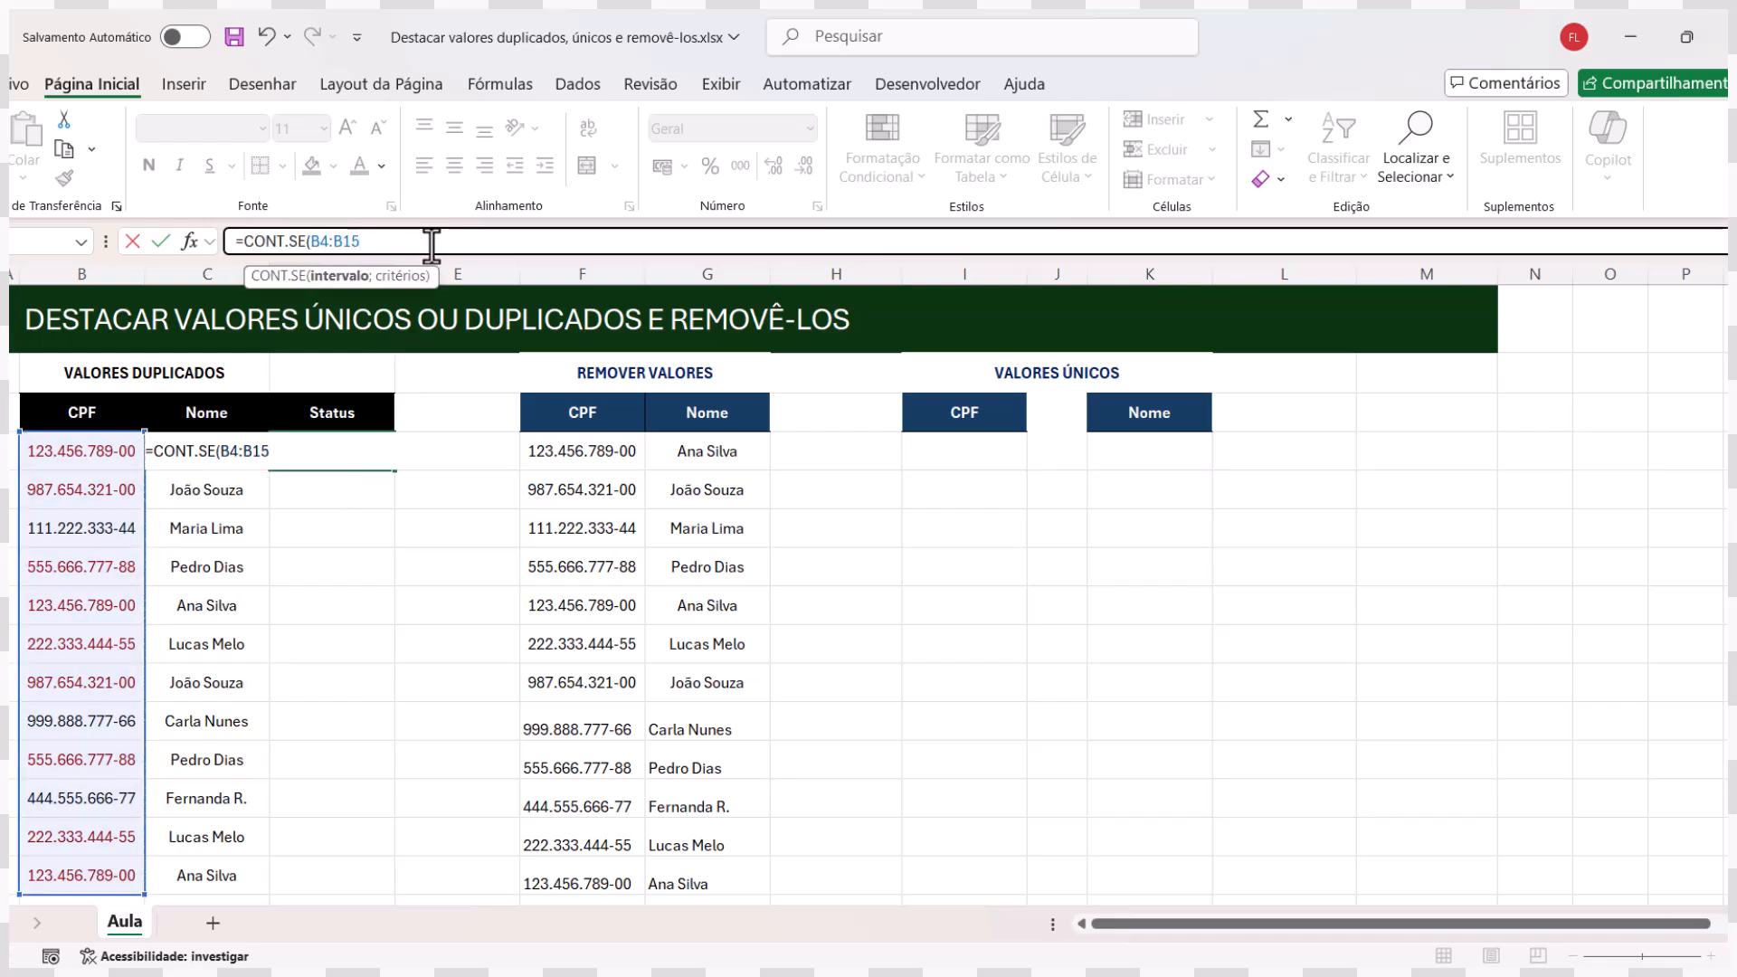
type(";")
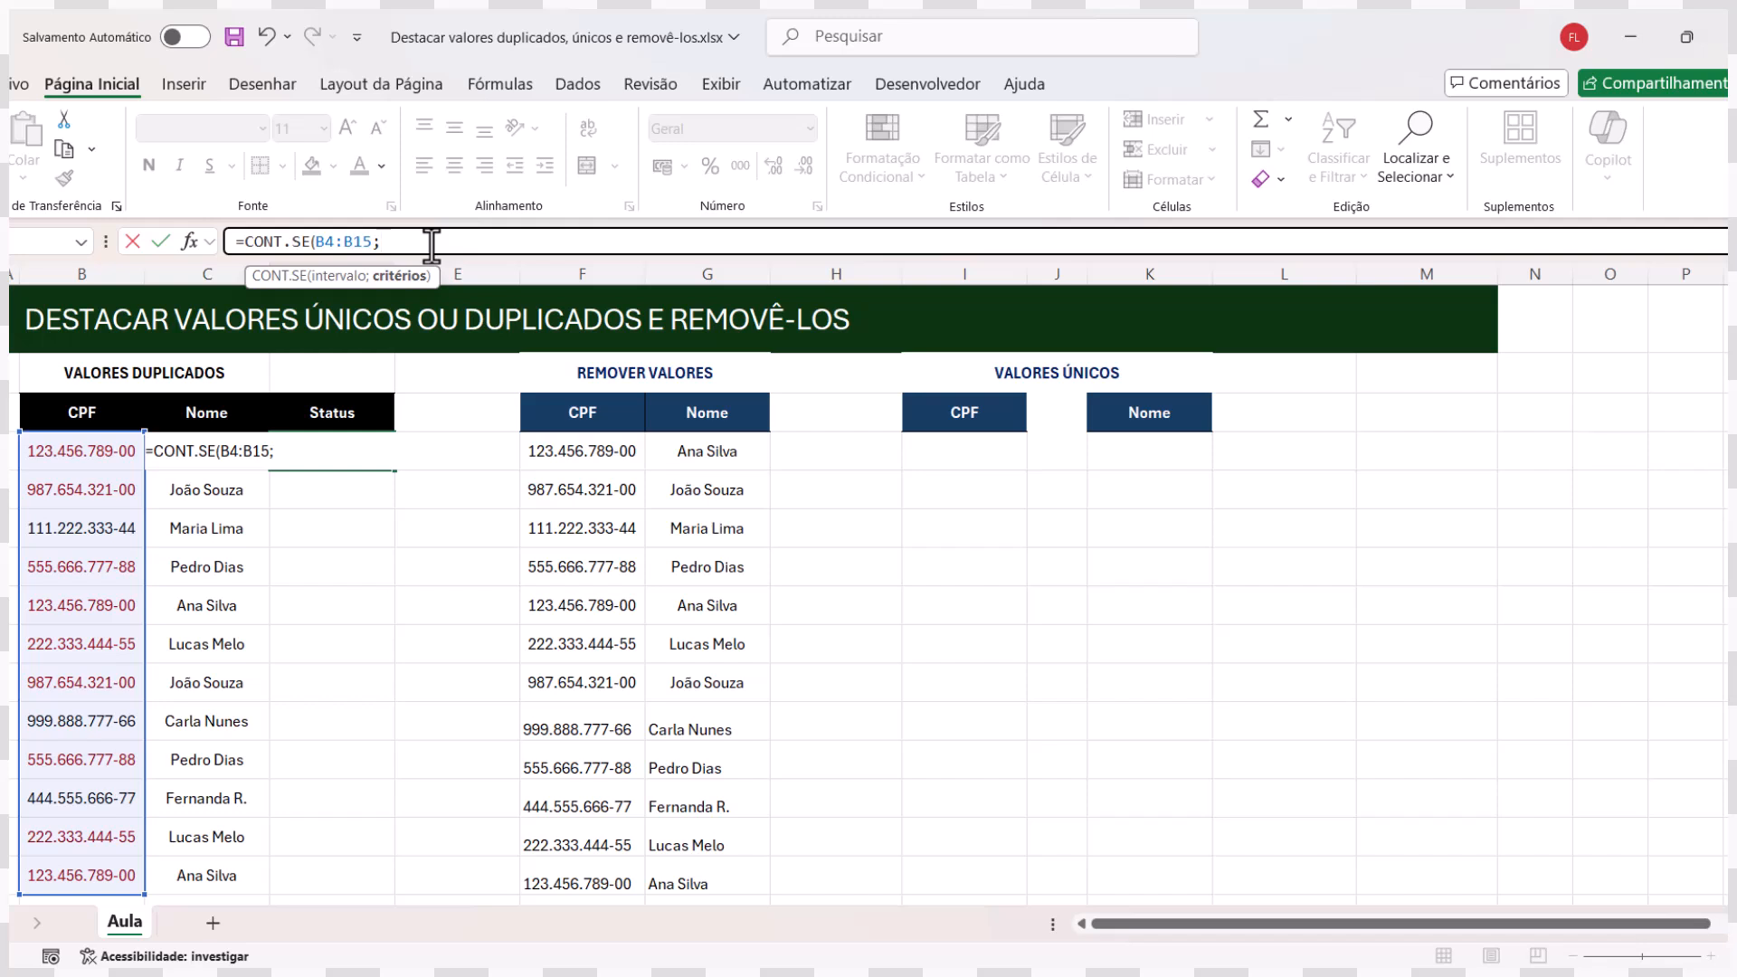
left_click(96, 454)
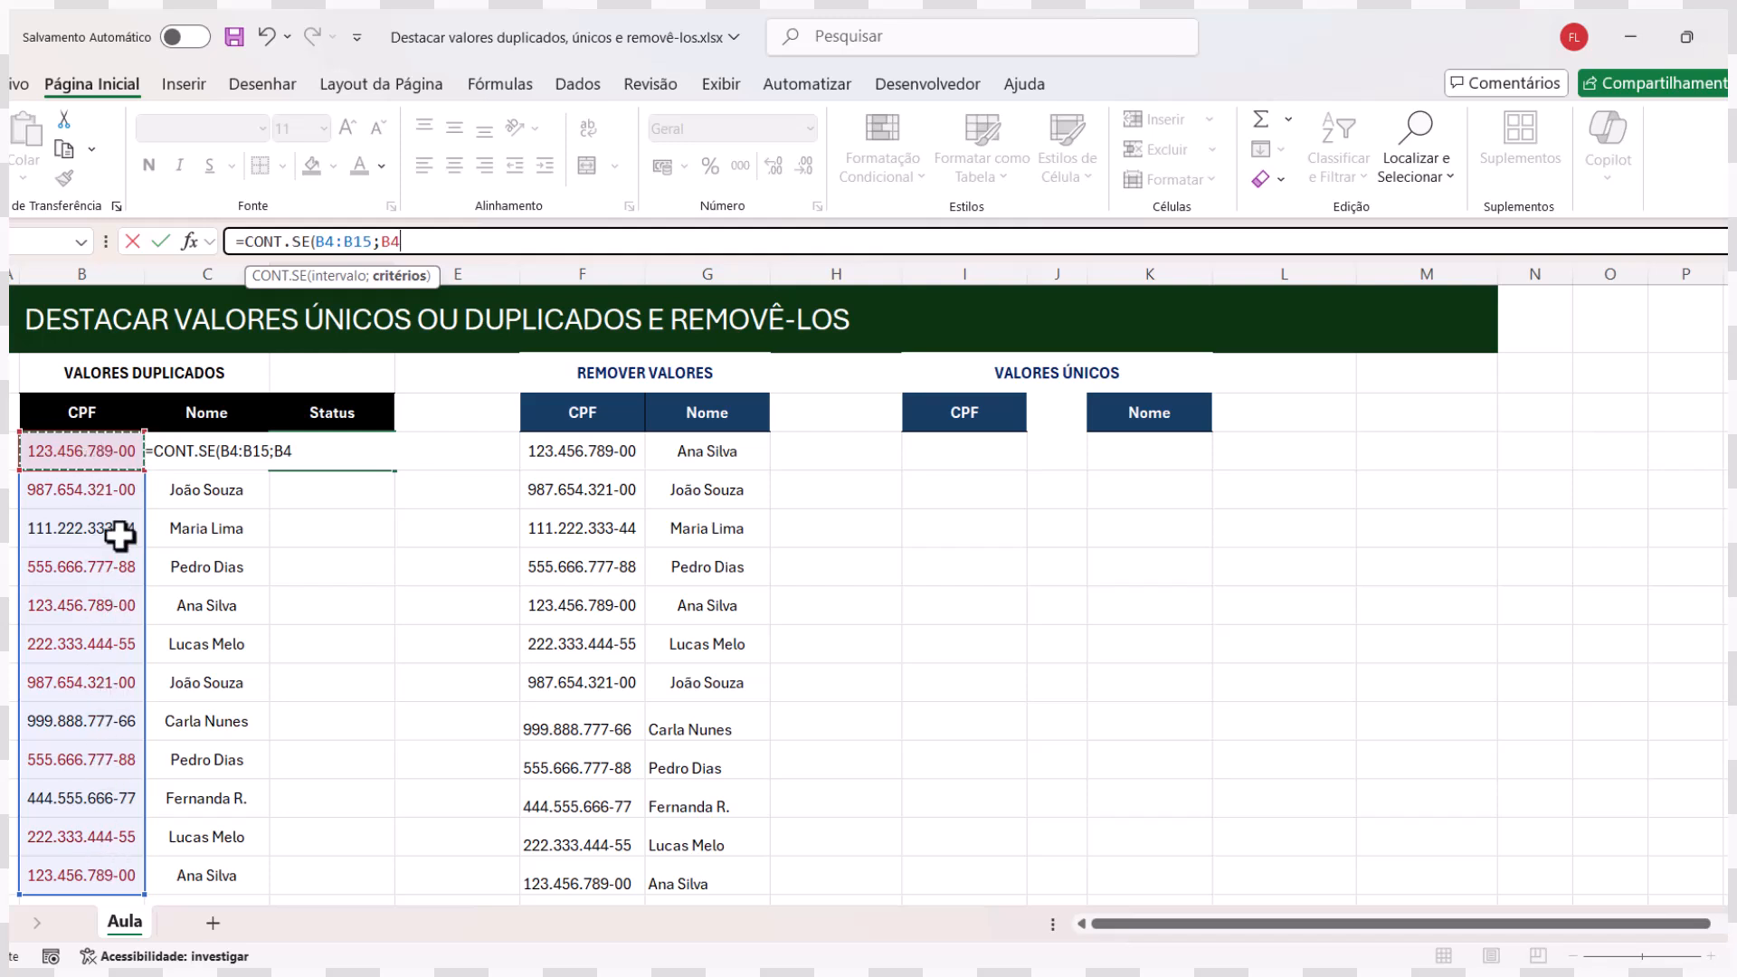
type(")")
key("Return")
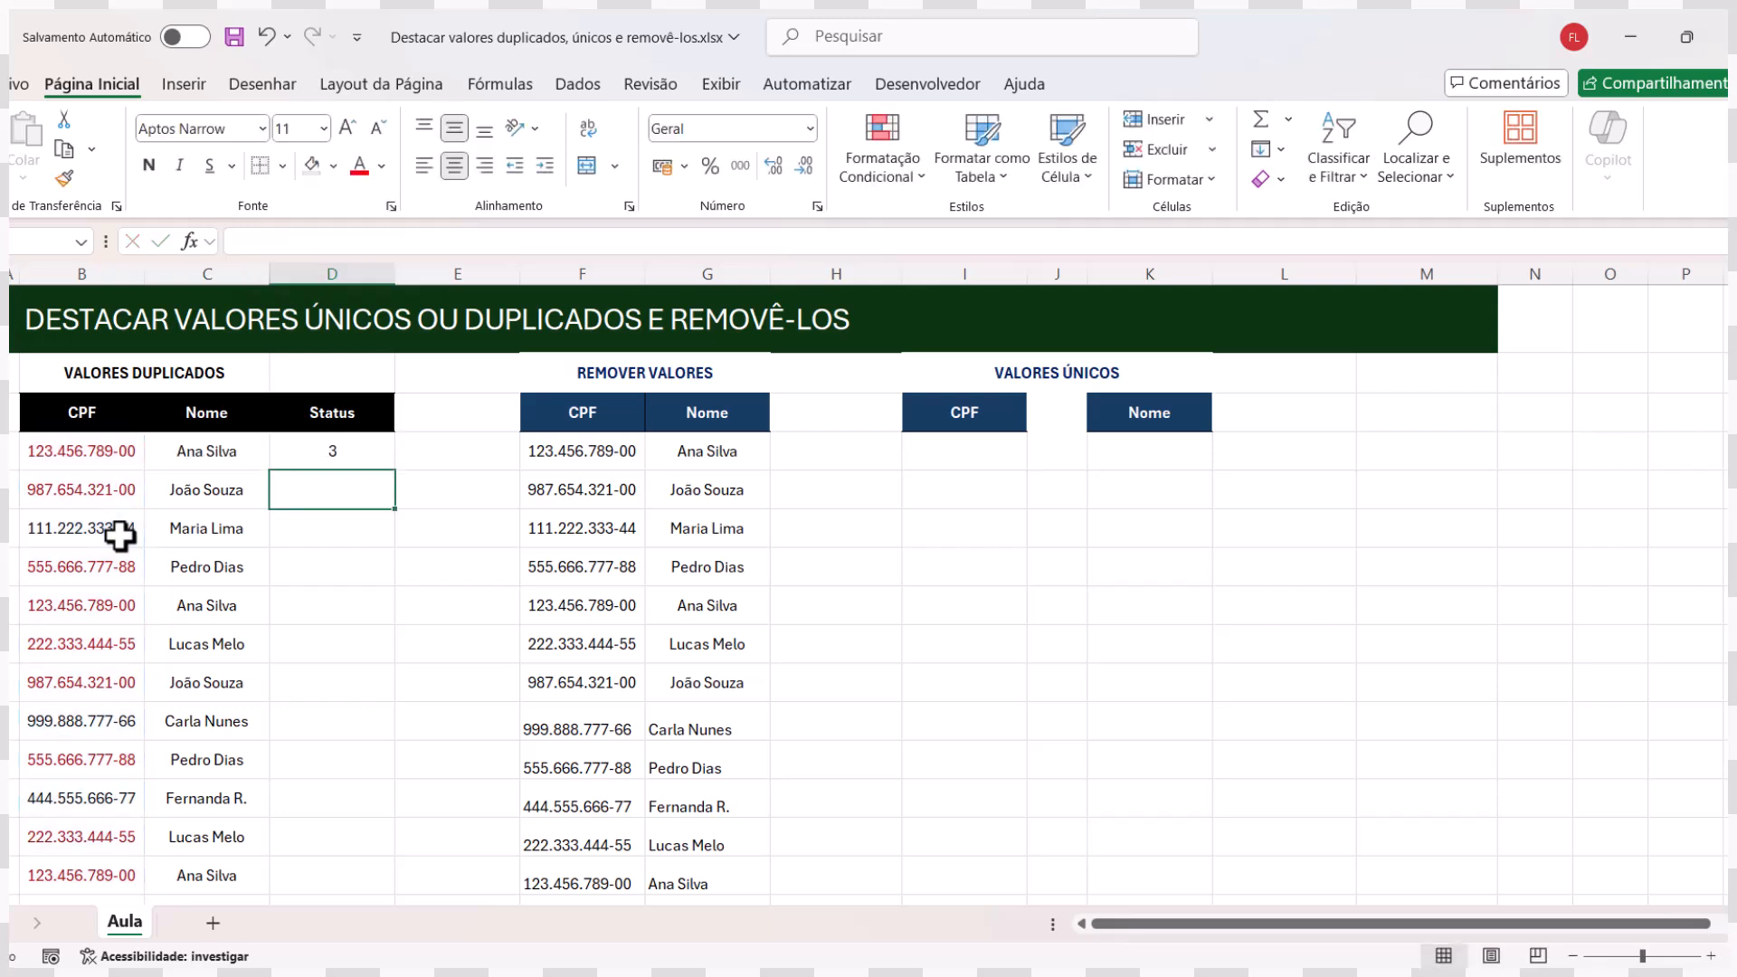
- Check the count formula in D4 against the matching CPF entries in B4, B8 and B15
left_click(349, 453)
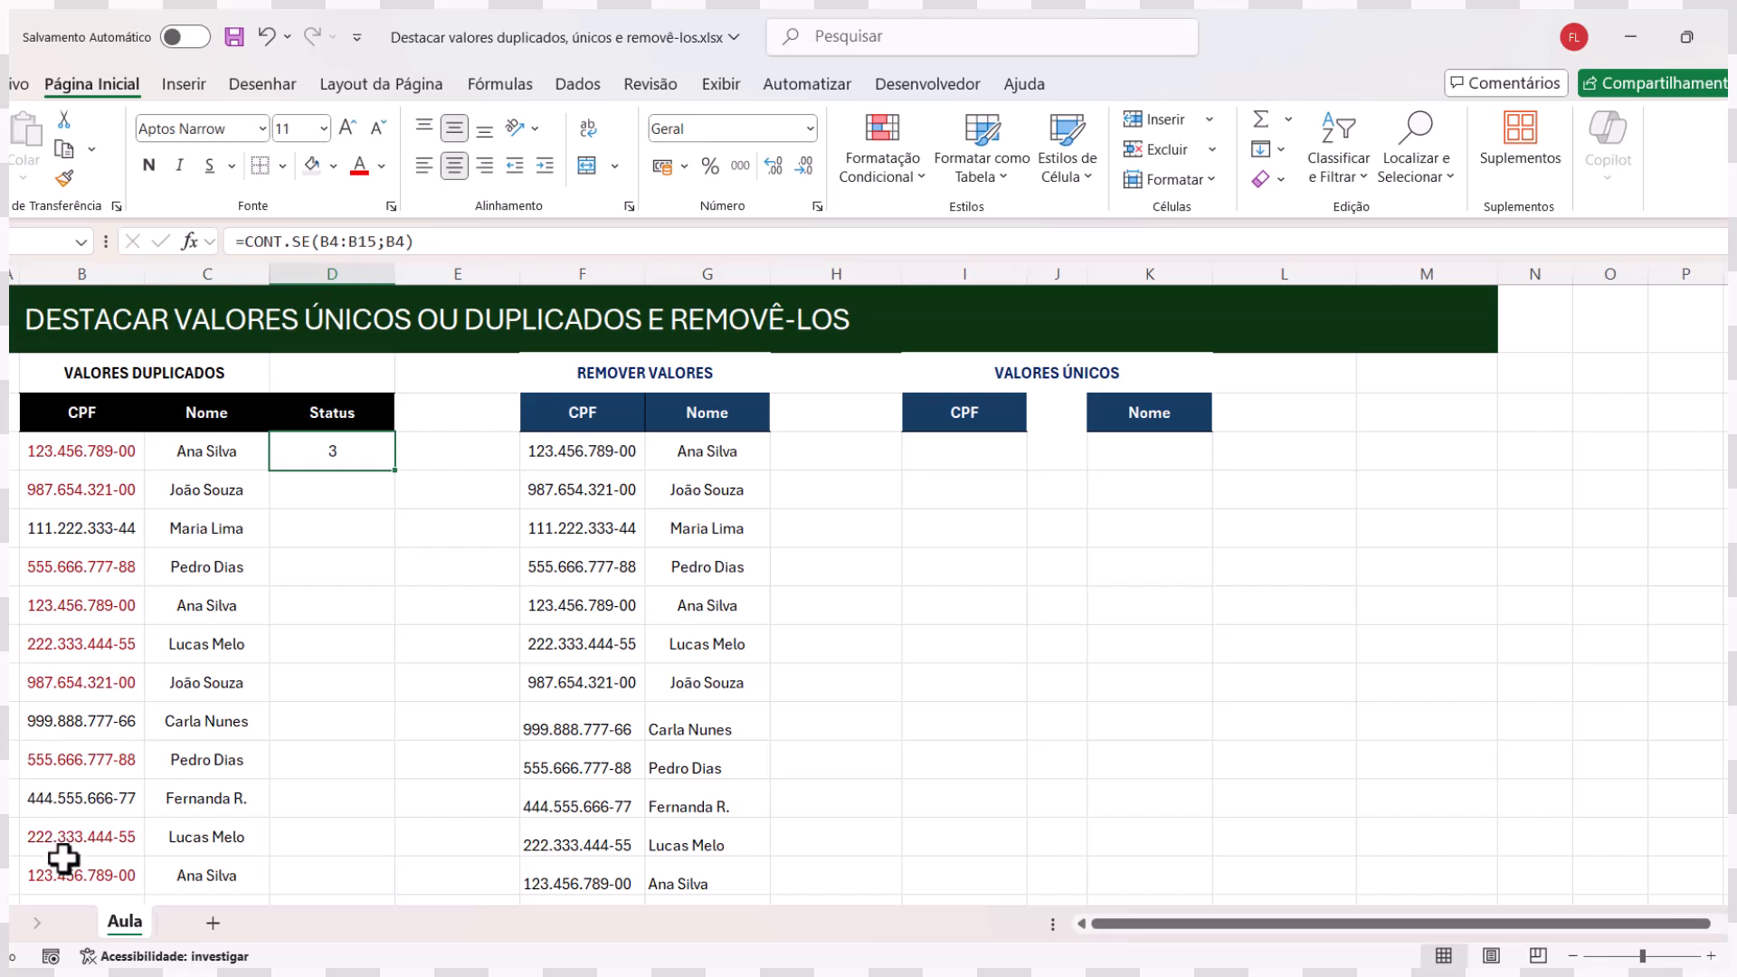
left_click(85, 449)
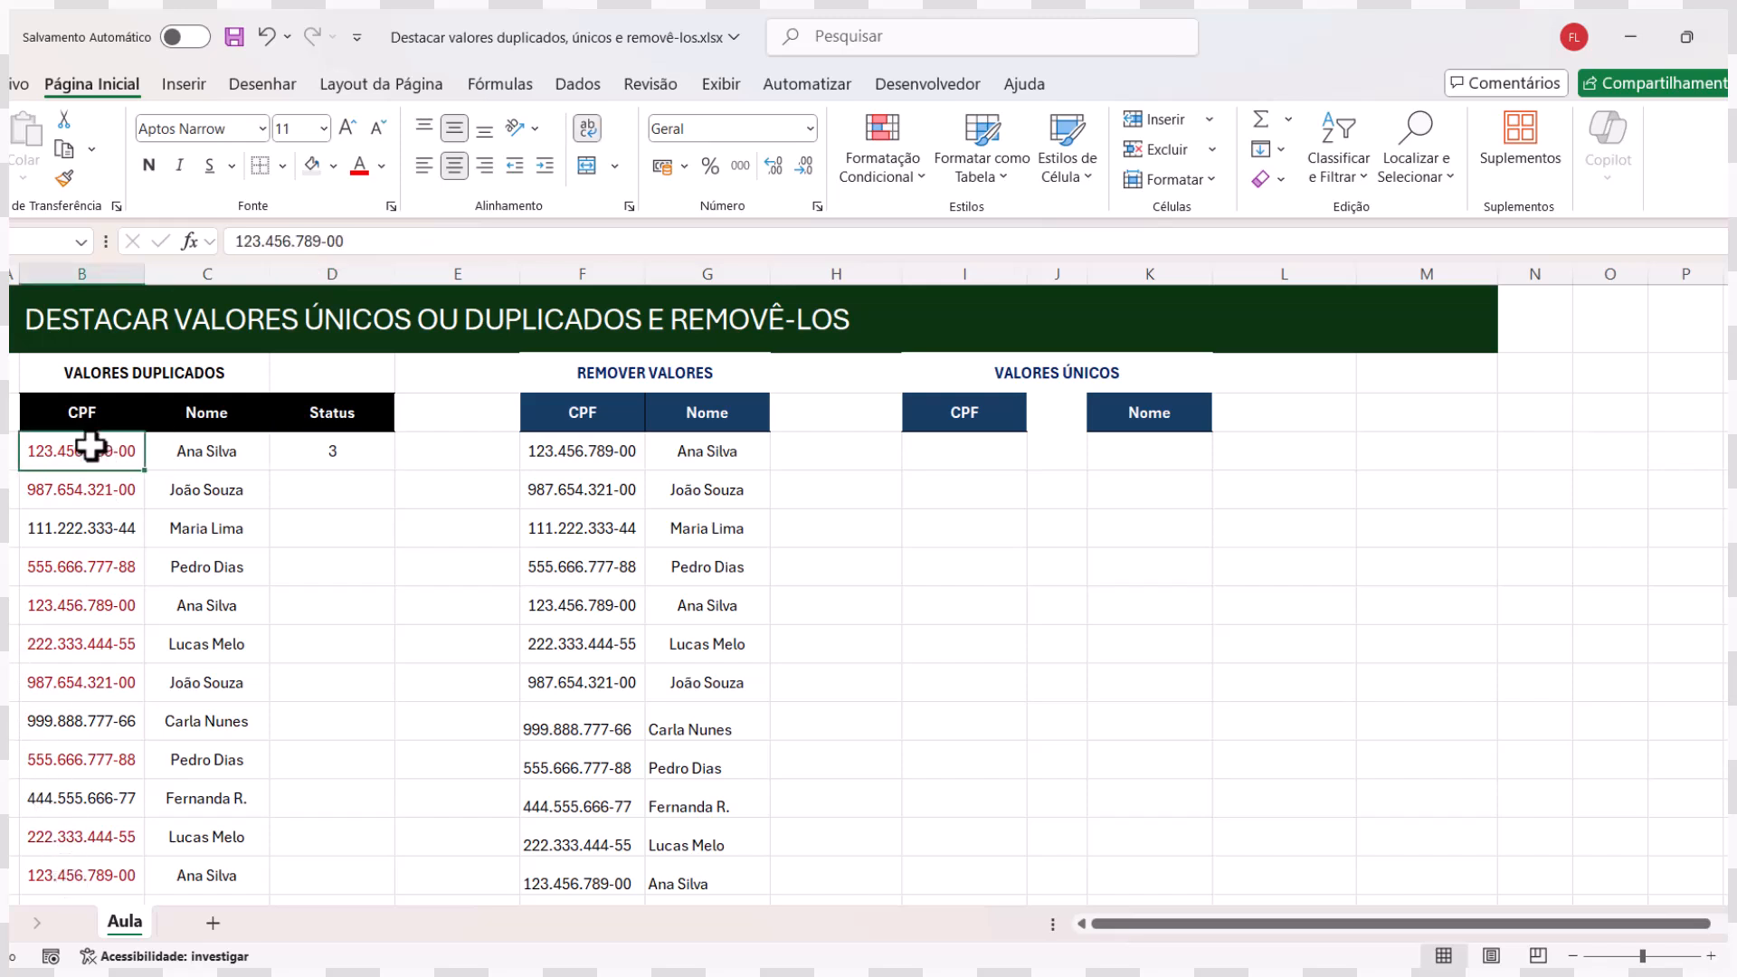
left_click(83, 599)
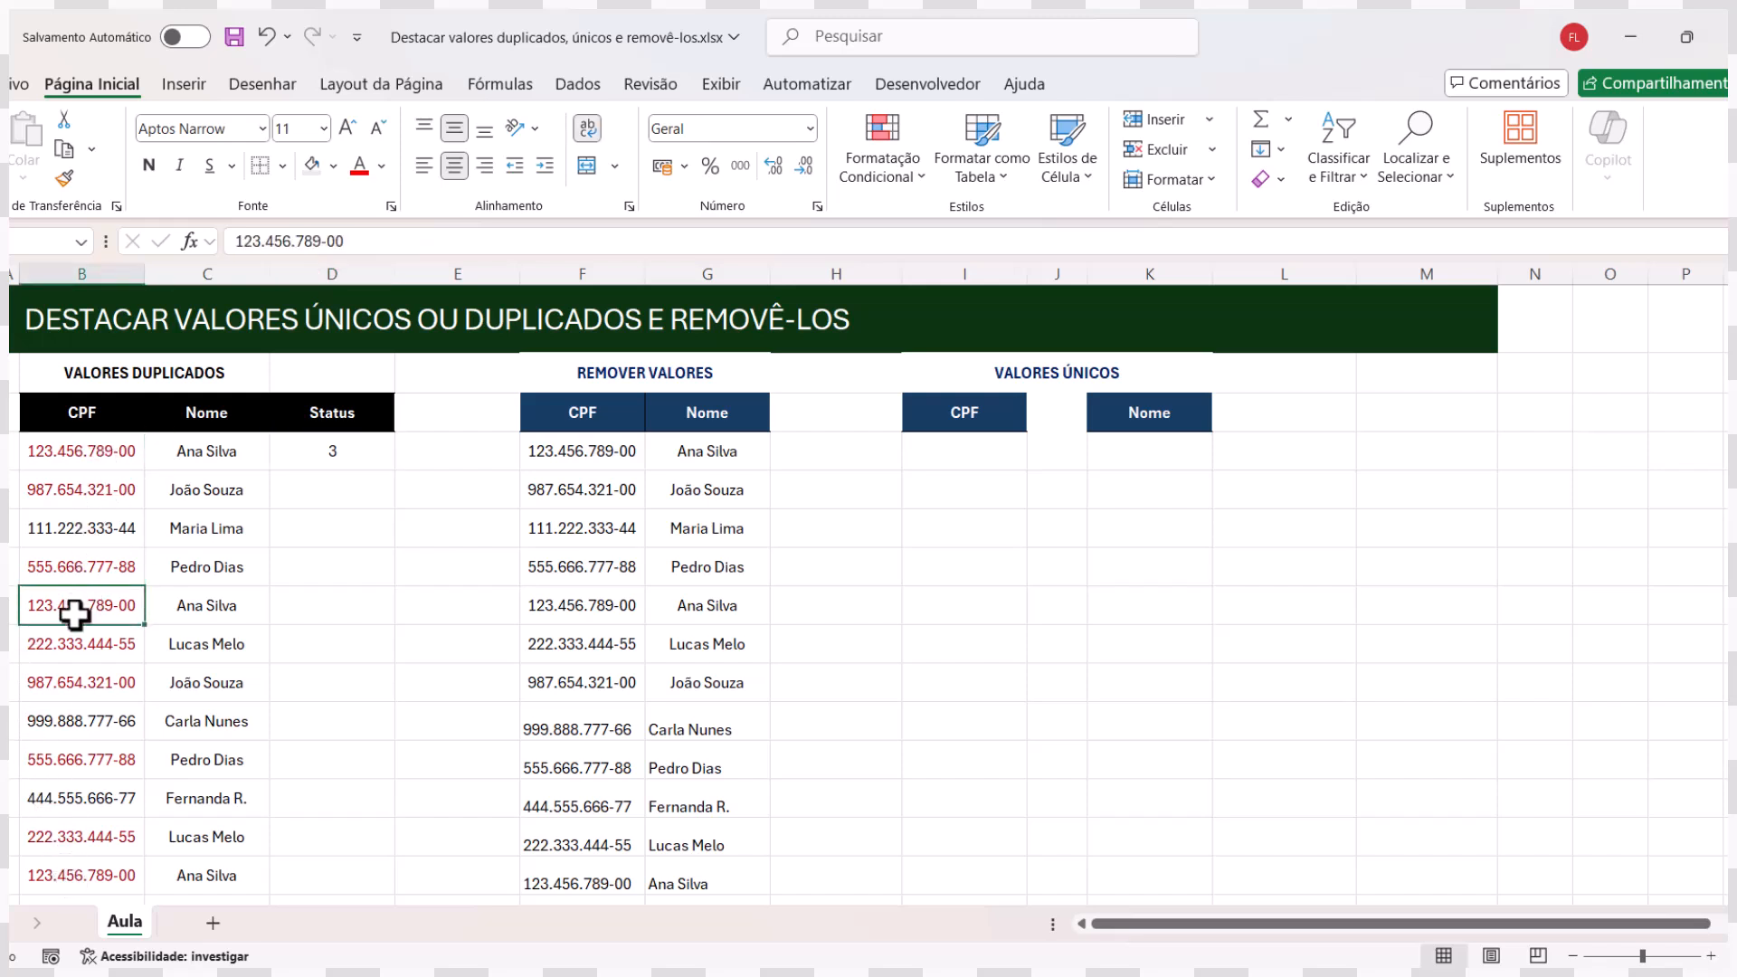
left_click(91, 874)
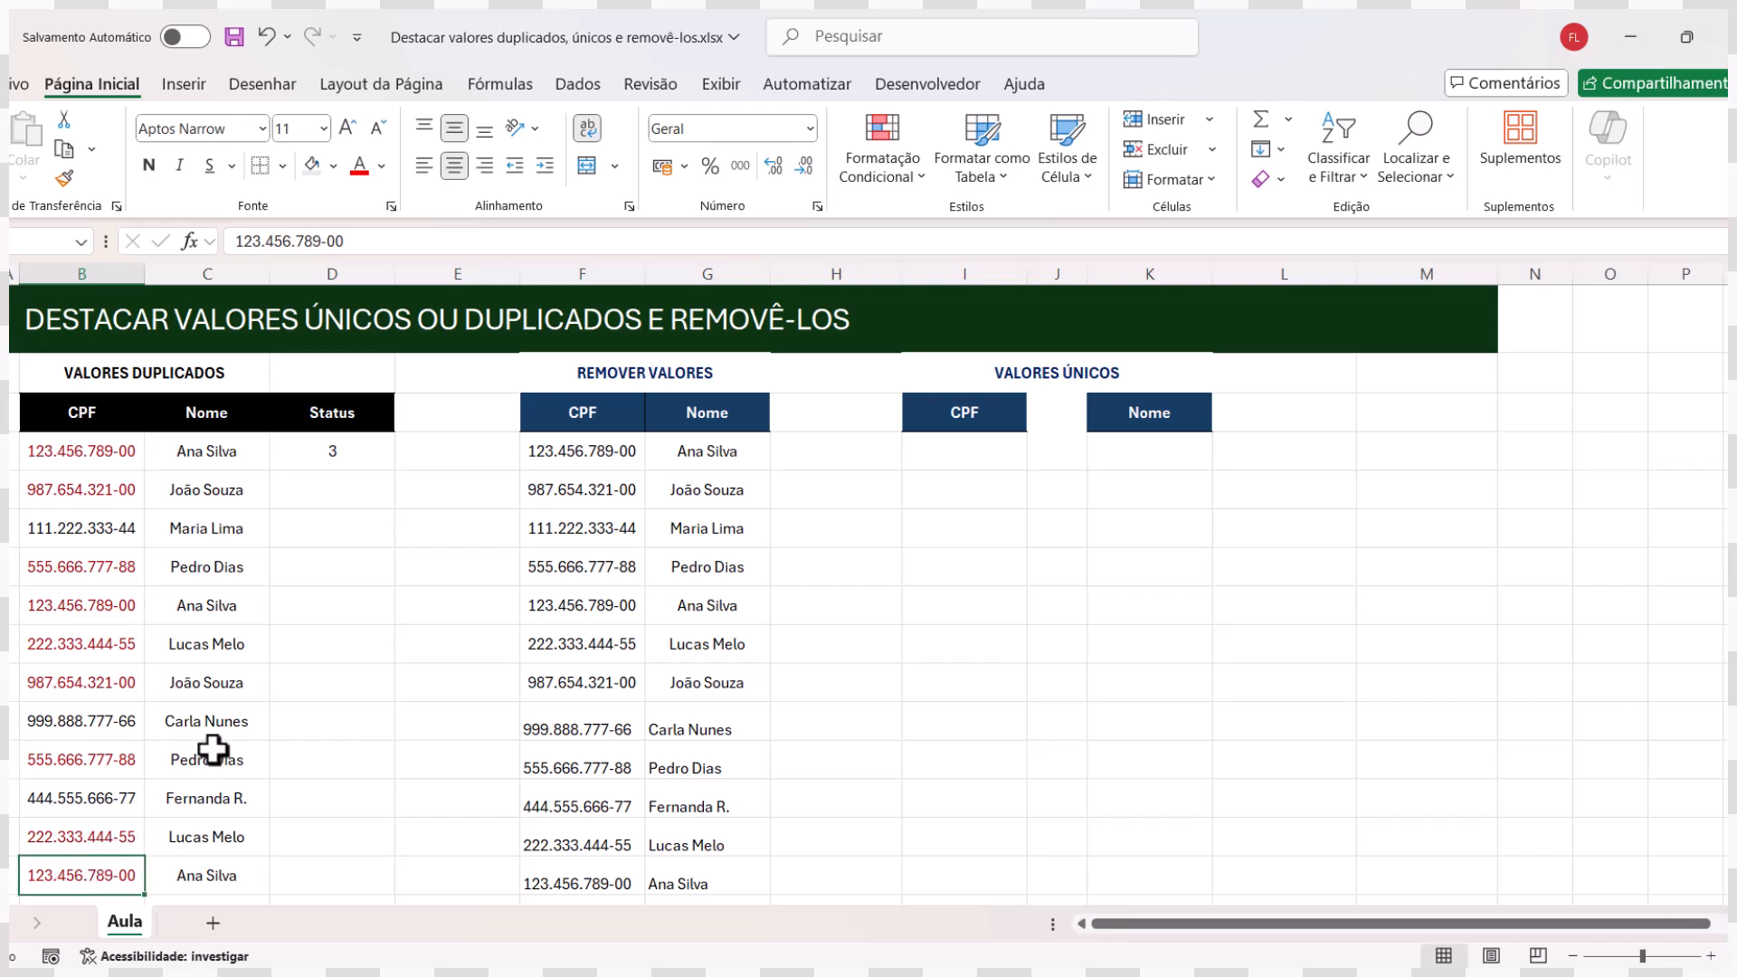
- Wrap D4's CONT.SE formula in an SE function whose logical test is a count greater than 1
left_click(360, 456)
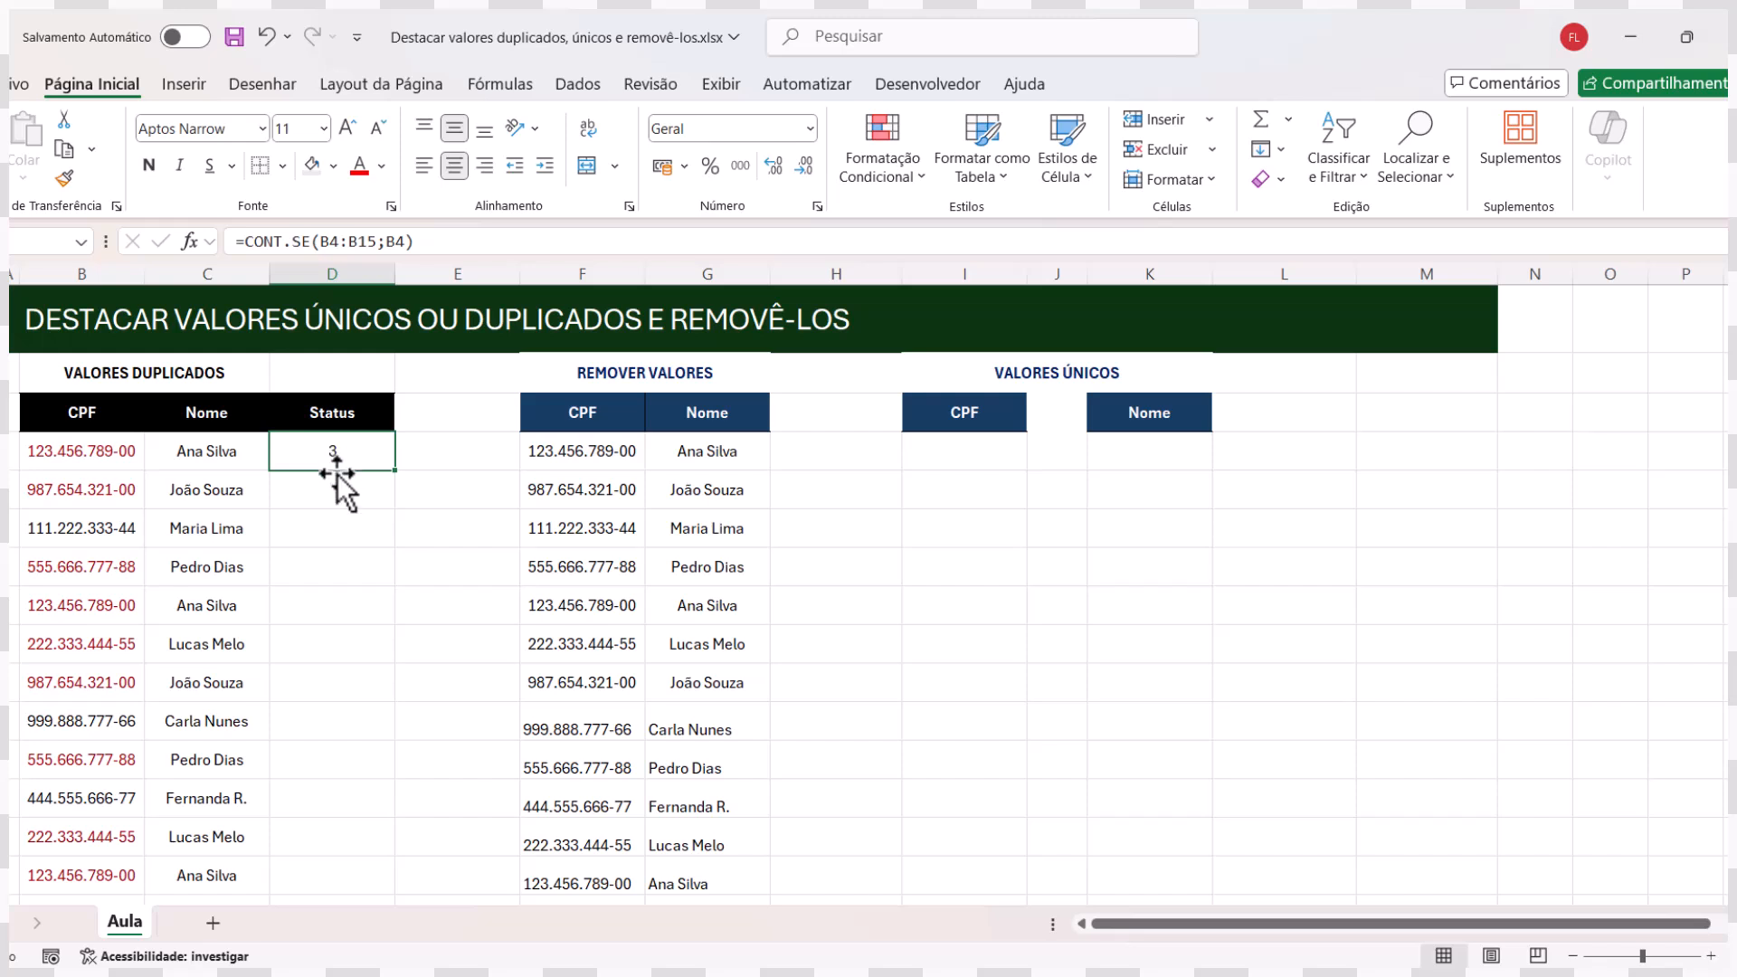
left_click(242, 241)
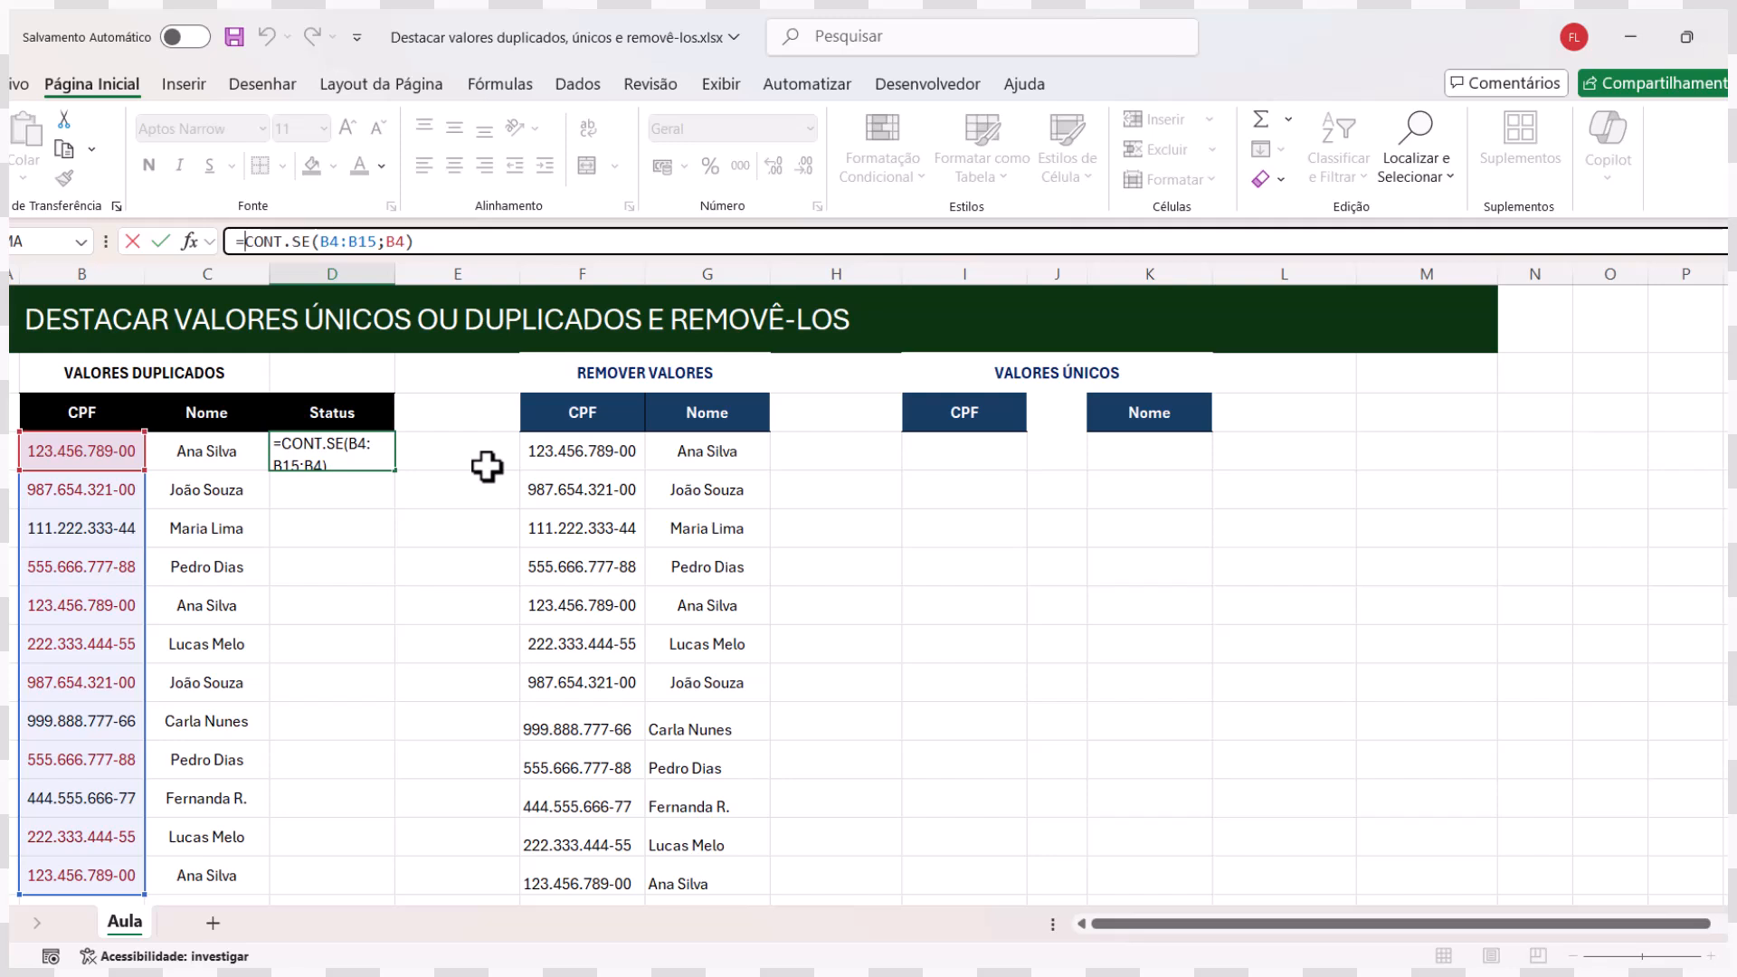
type("se")
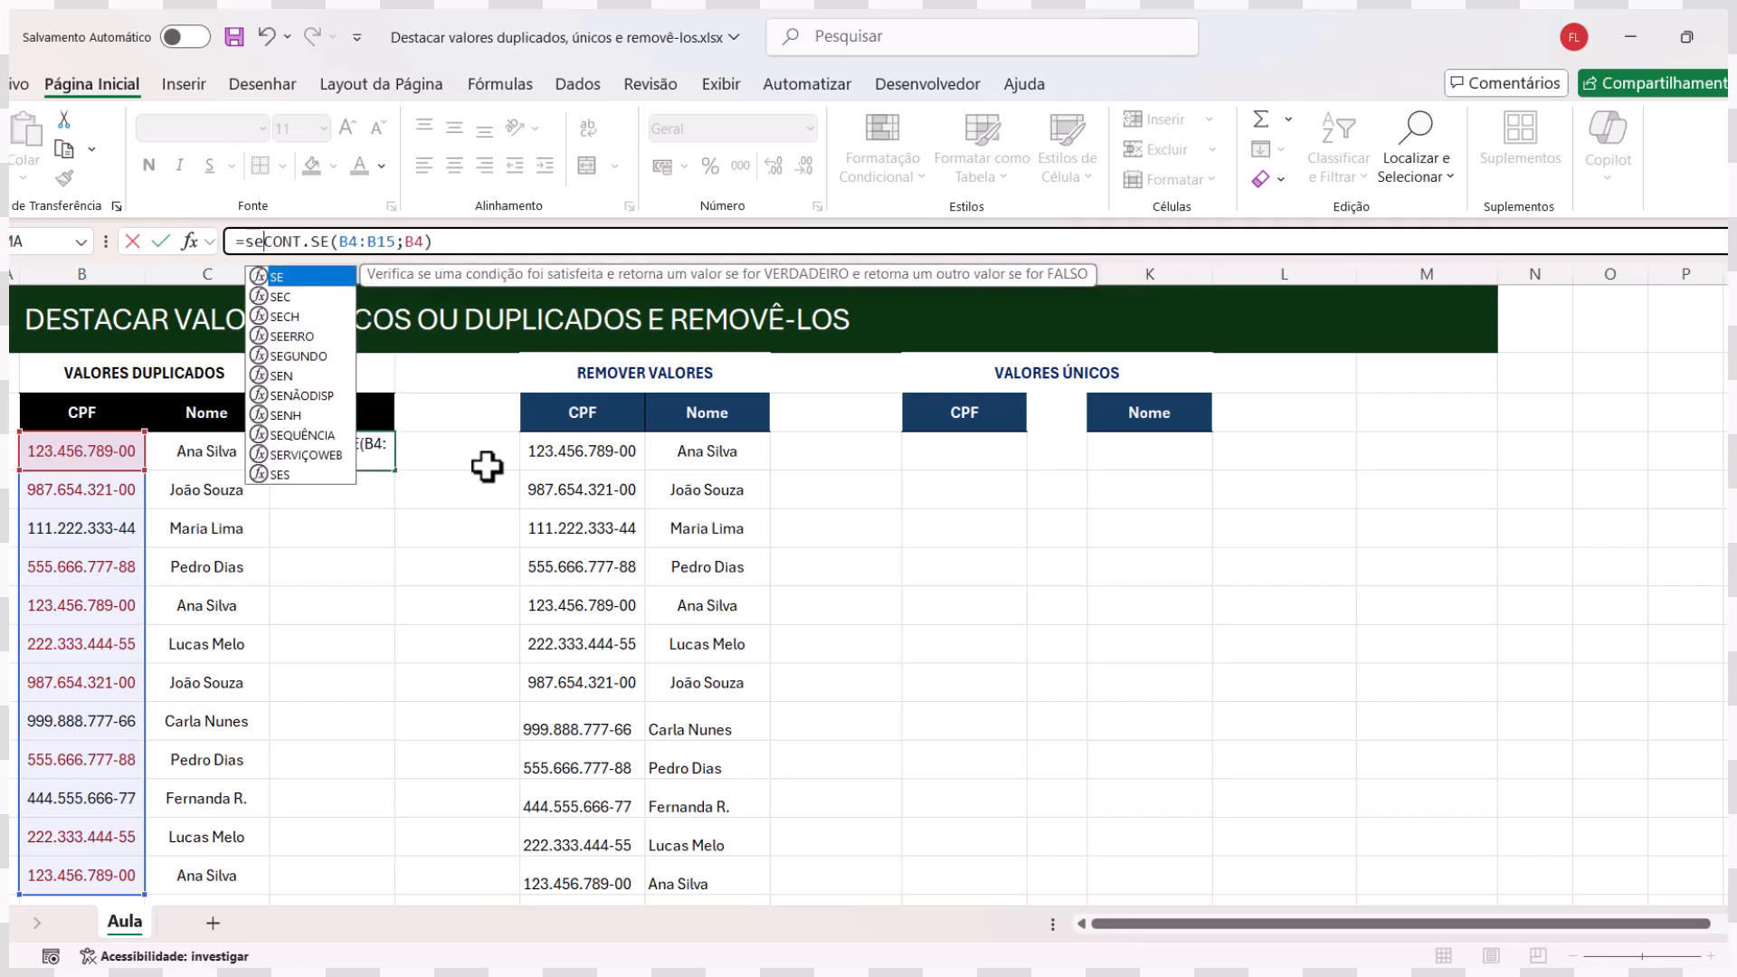
key("Tab")
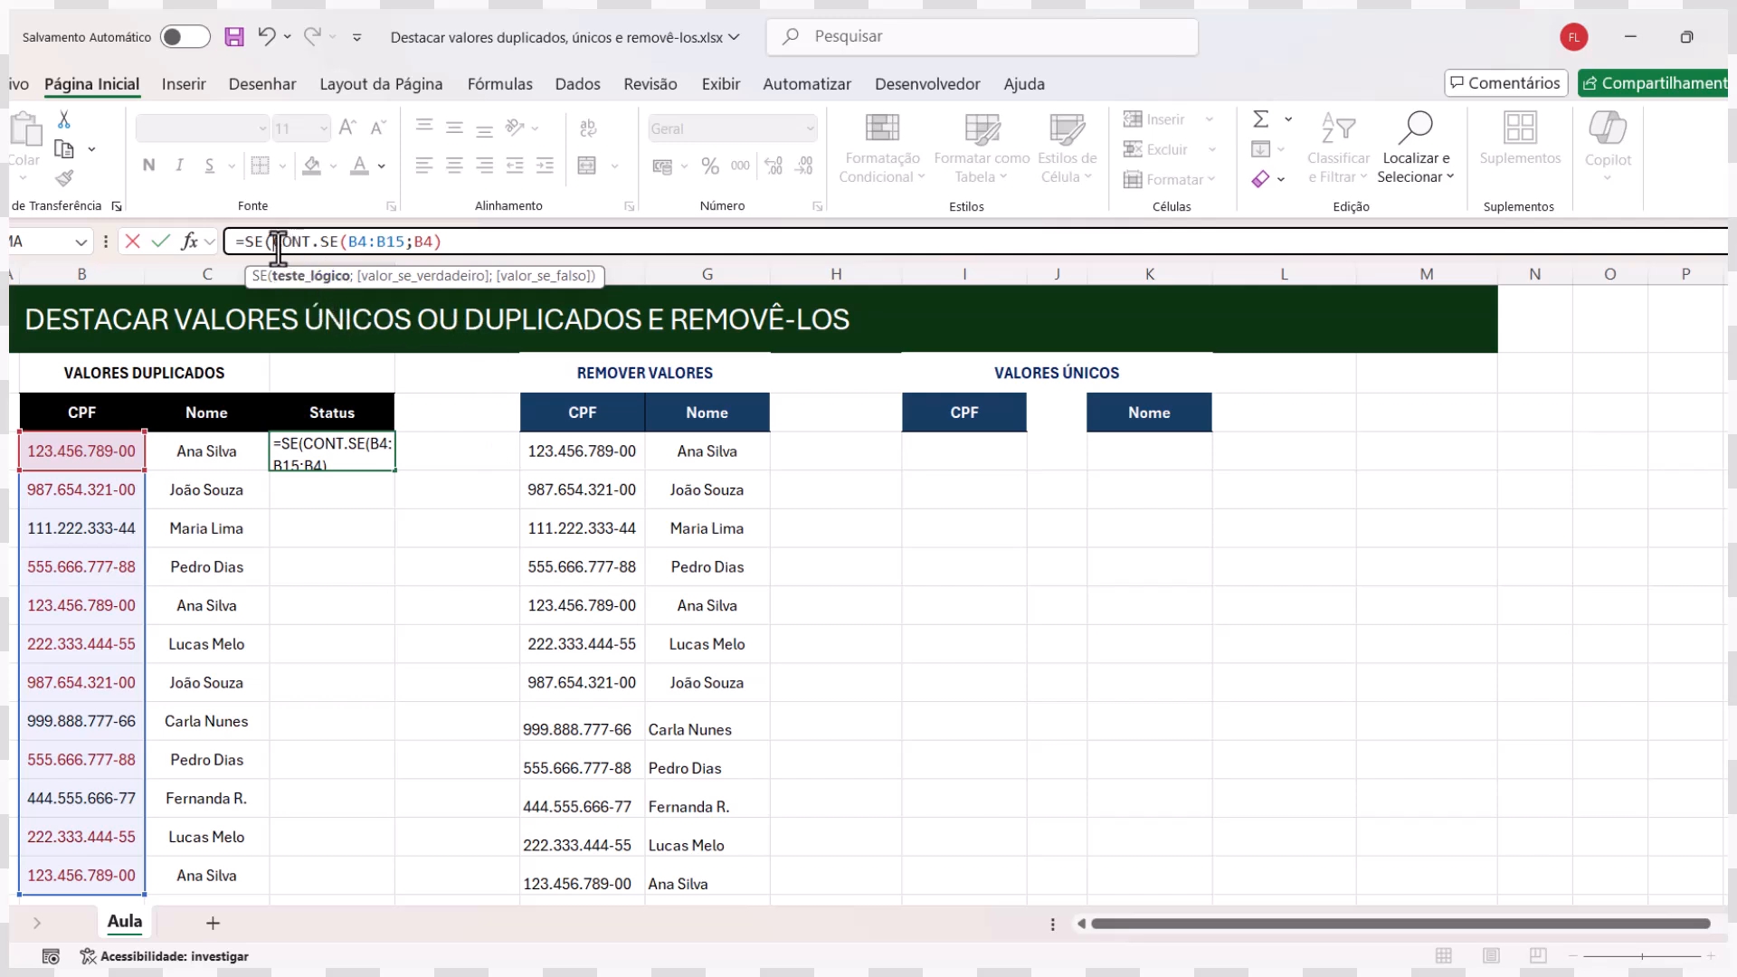
left_click(455, 242)
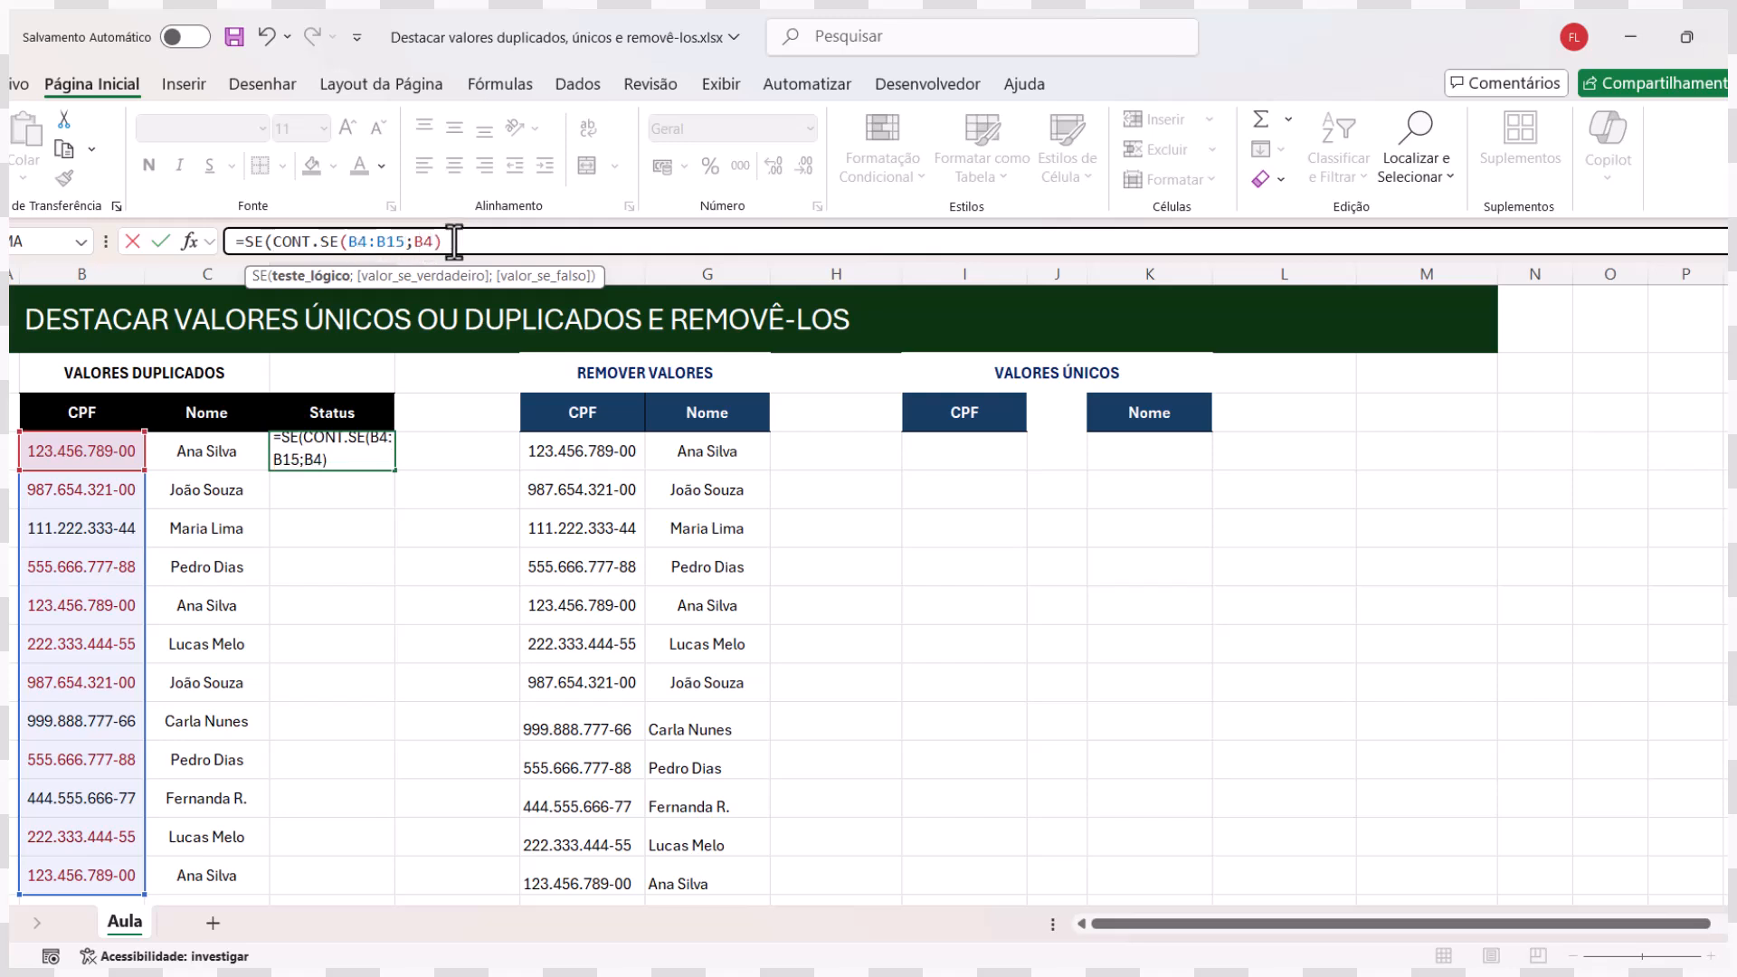
type(">1")
type(";")
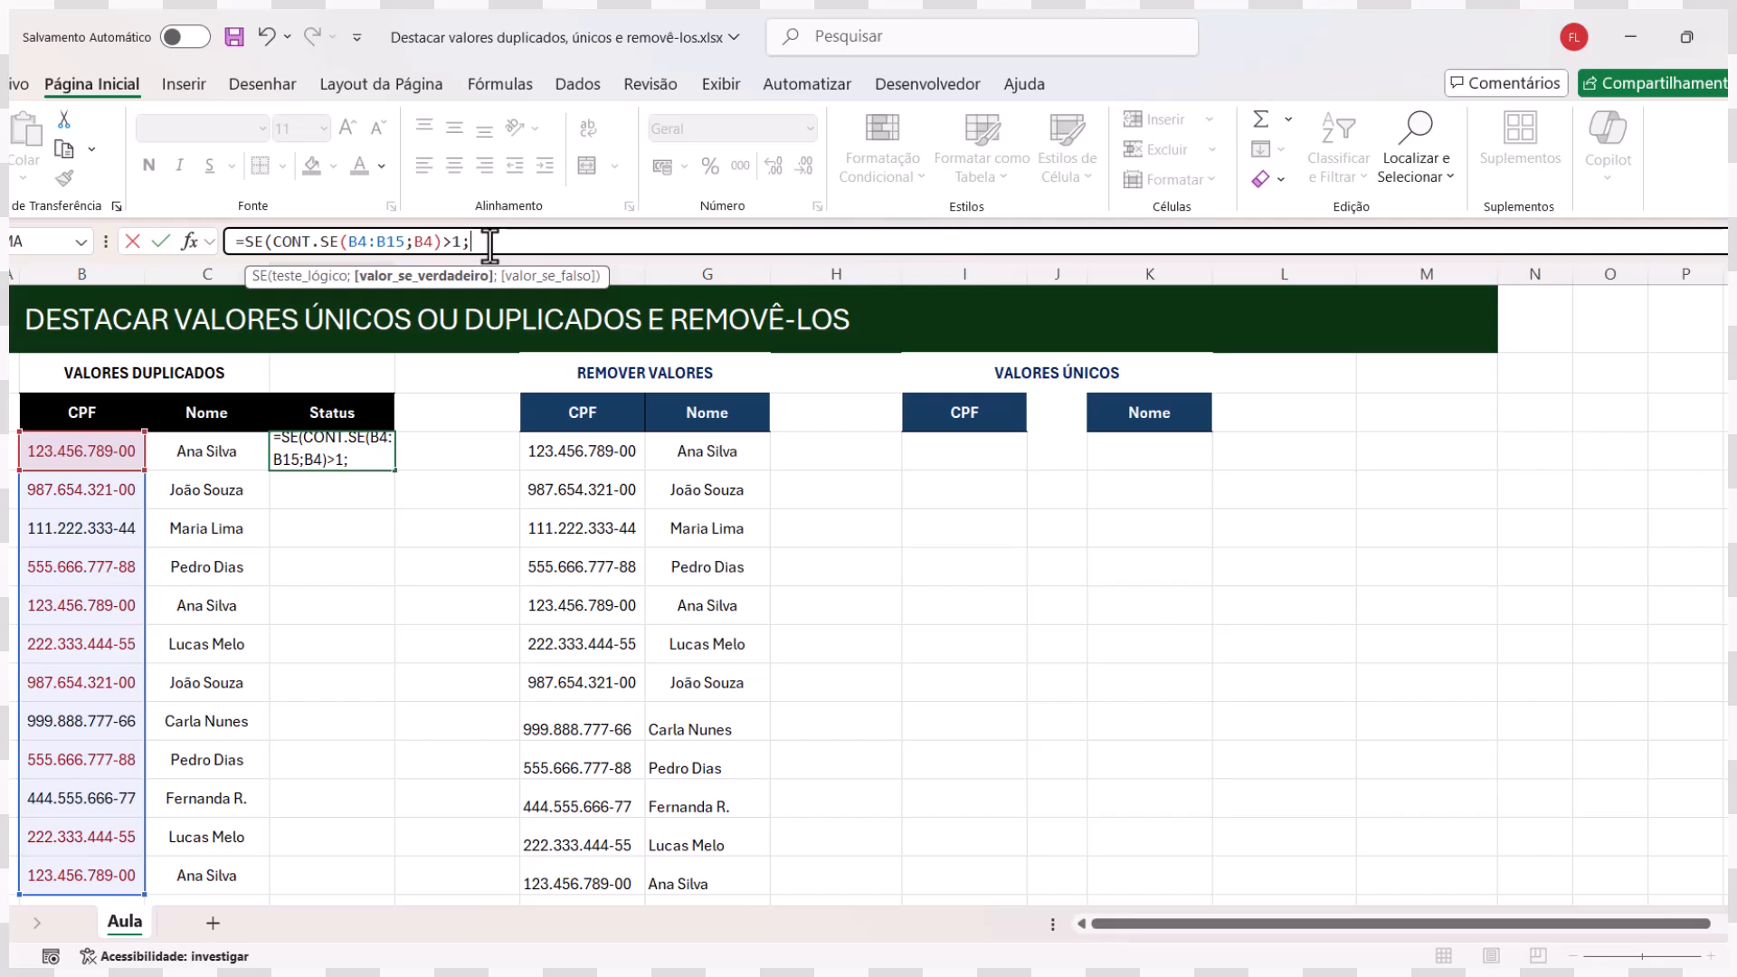
type("\"duplicado\"")
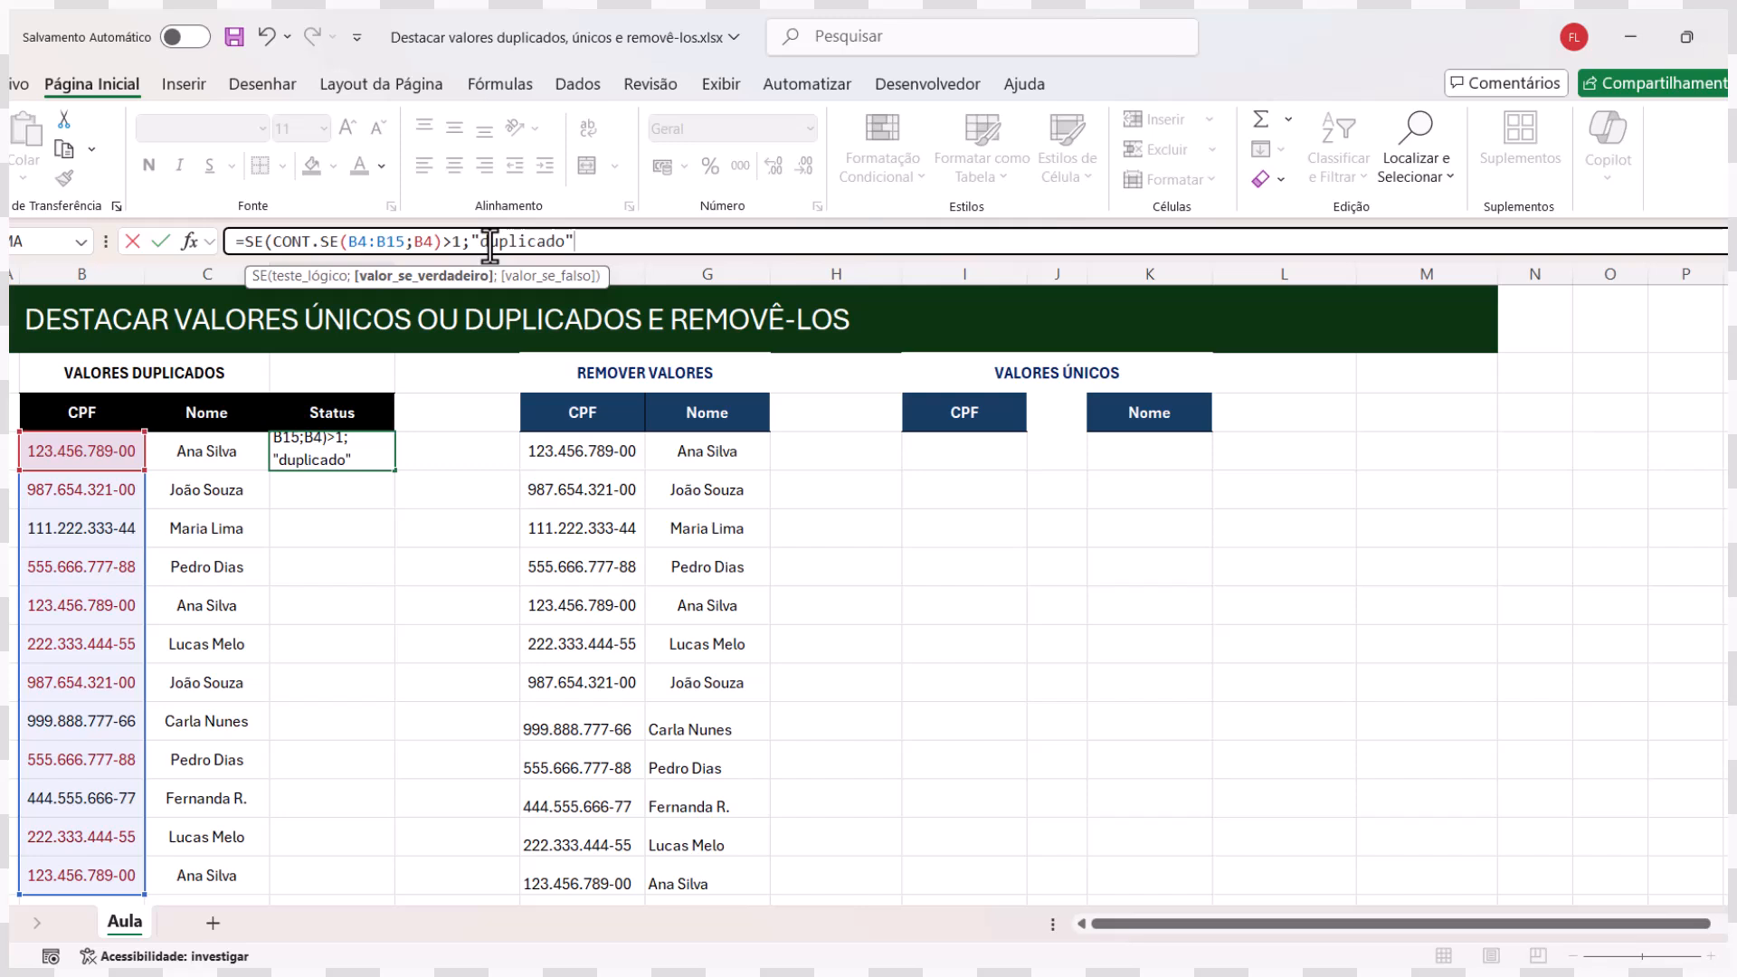
key("BackSpace")
key("BackSpace")
key("BackSpace")
key("BackSpace")
key("BackSpace")
key("BackSpace")
key("BackSpace")
key("BackSpace")
key("BackSpace")
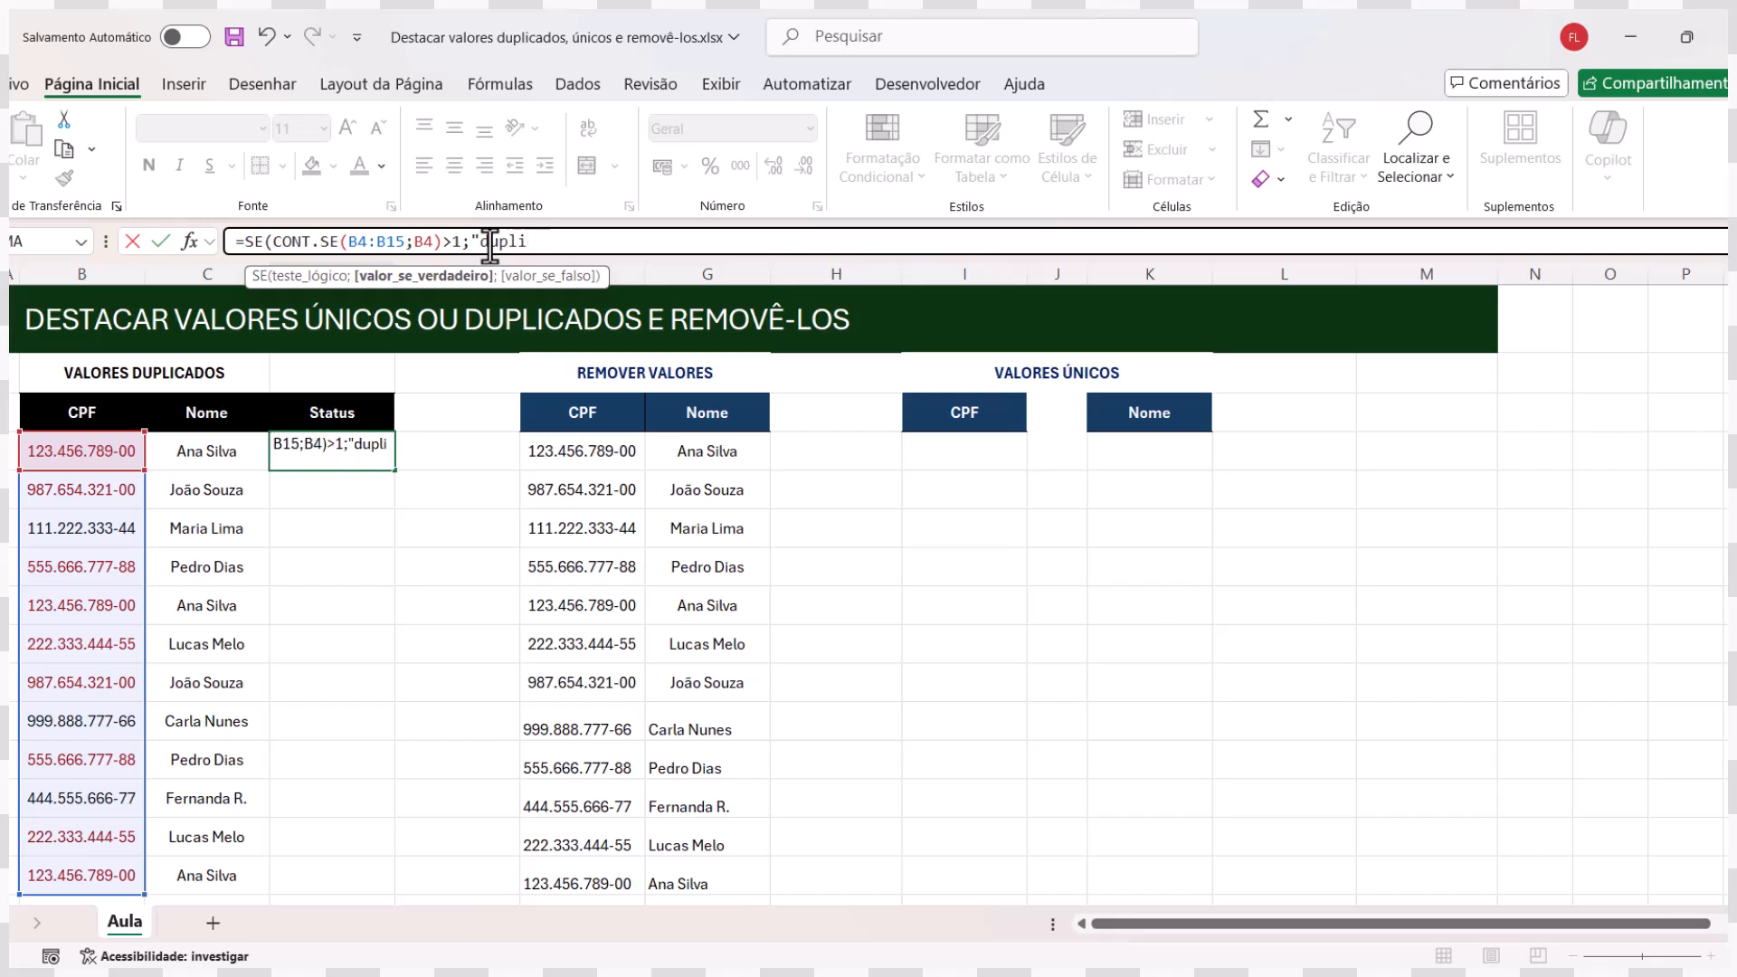
key("BackSpace")
key("BackSpace")
type("d")
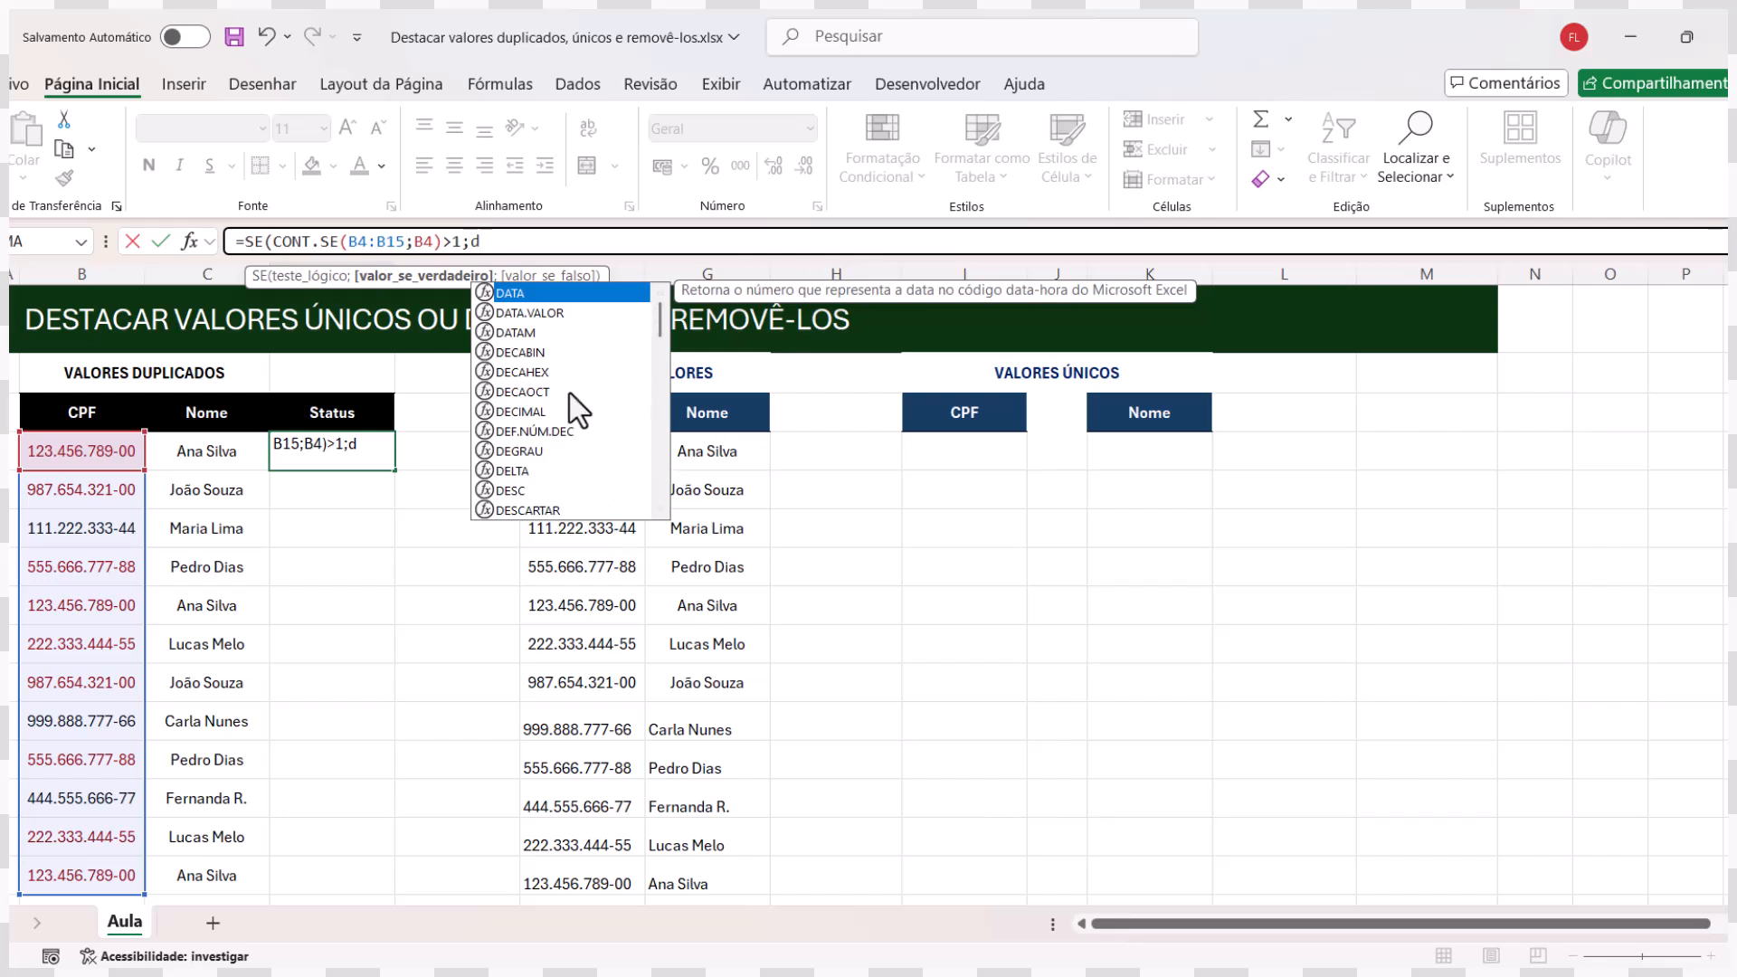
key("BackSpace")
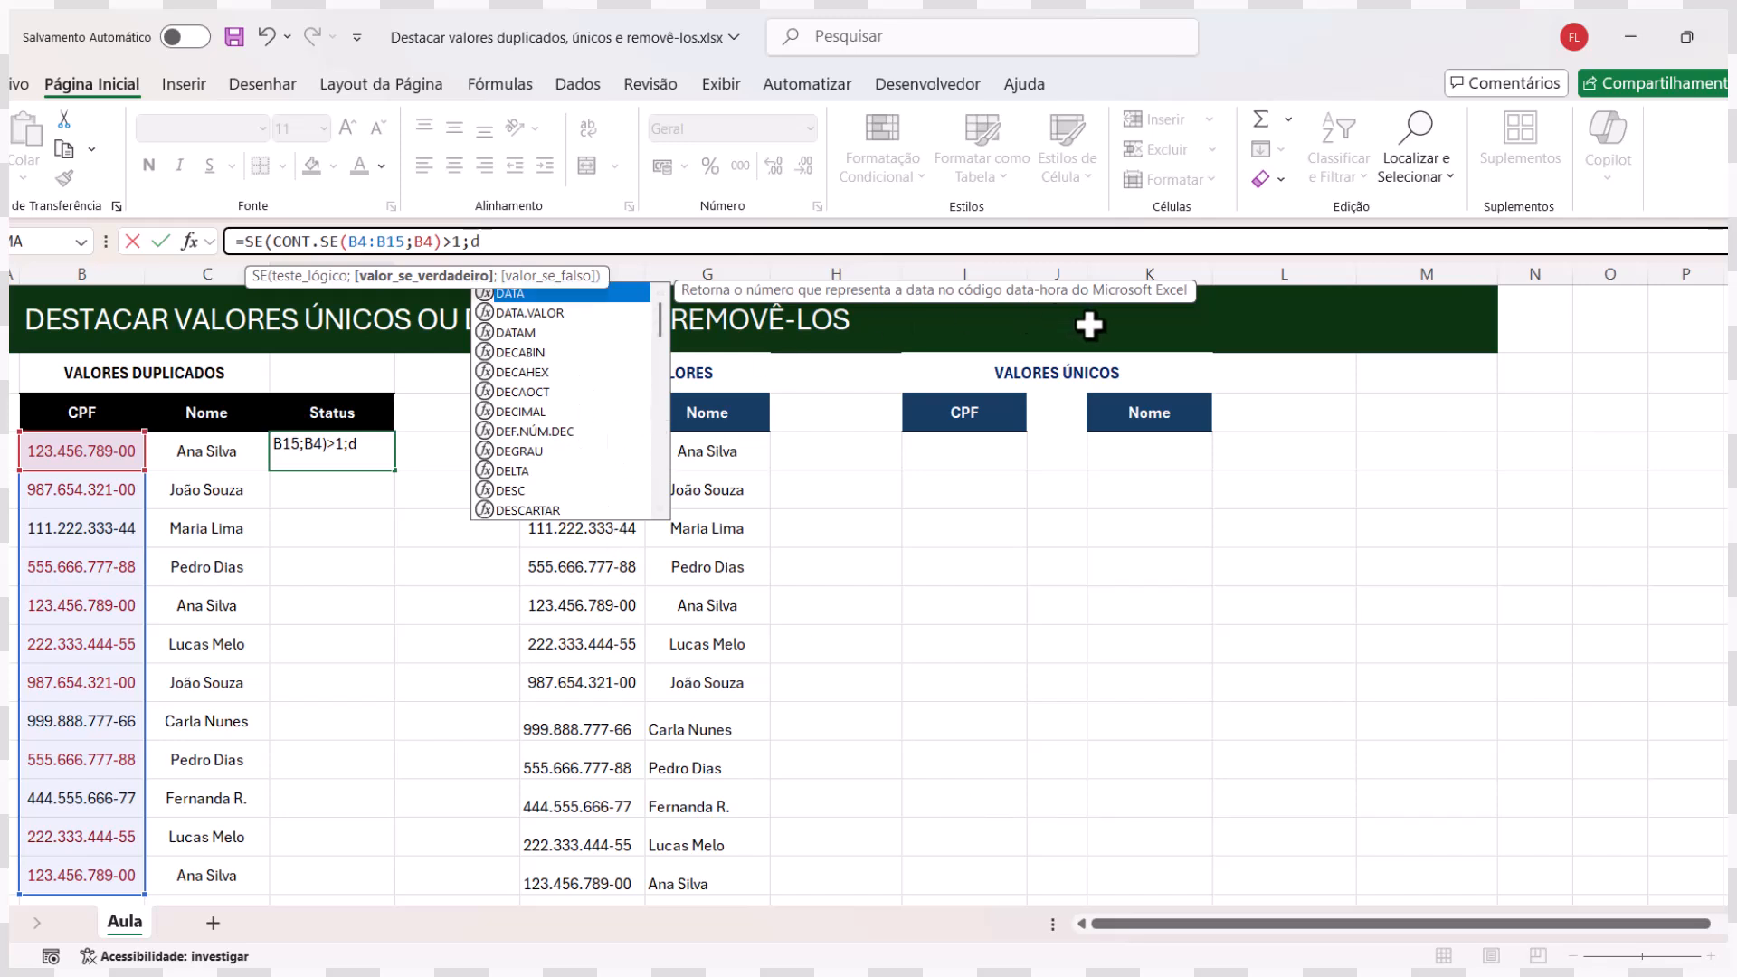
- Complete D4's SE formula with "Duplicado" as the true result and "Único" as the false result
type("\"")
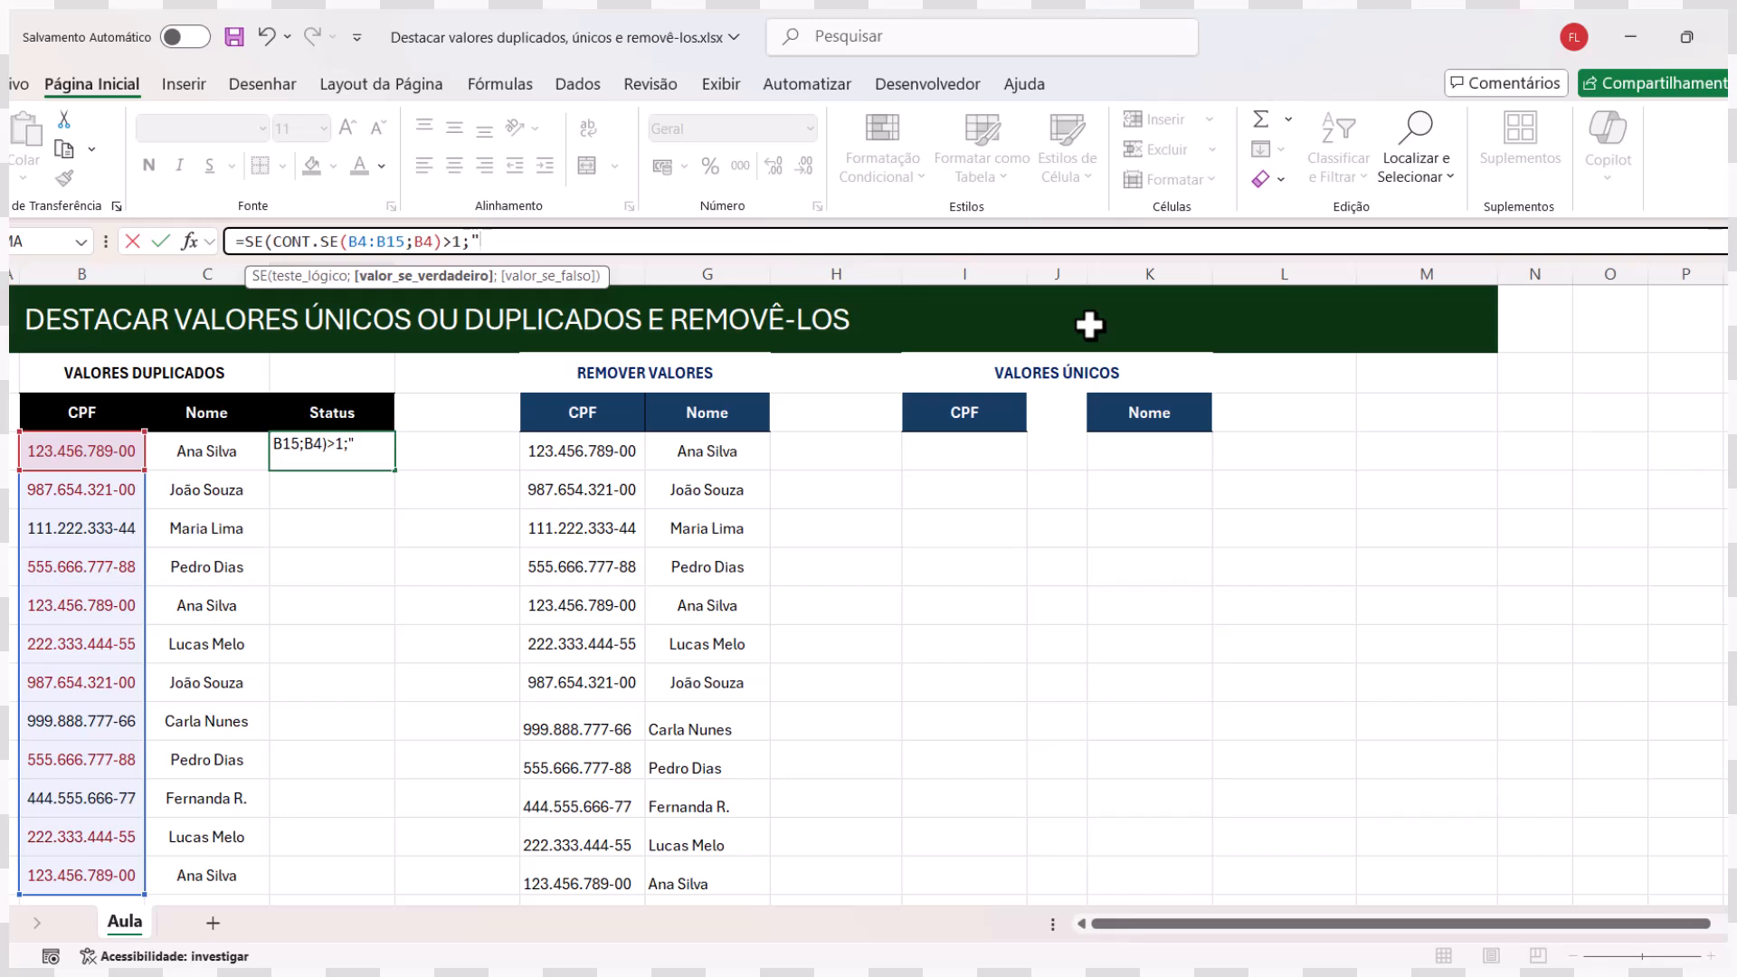
type("Duplica")
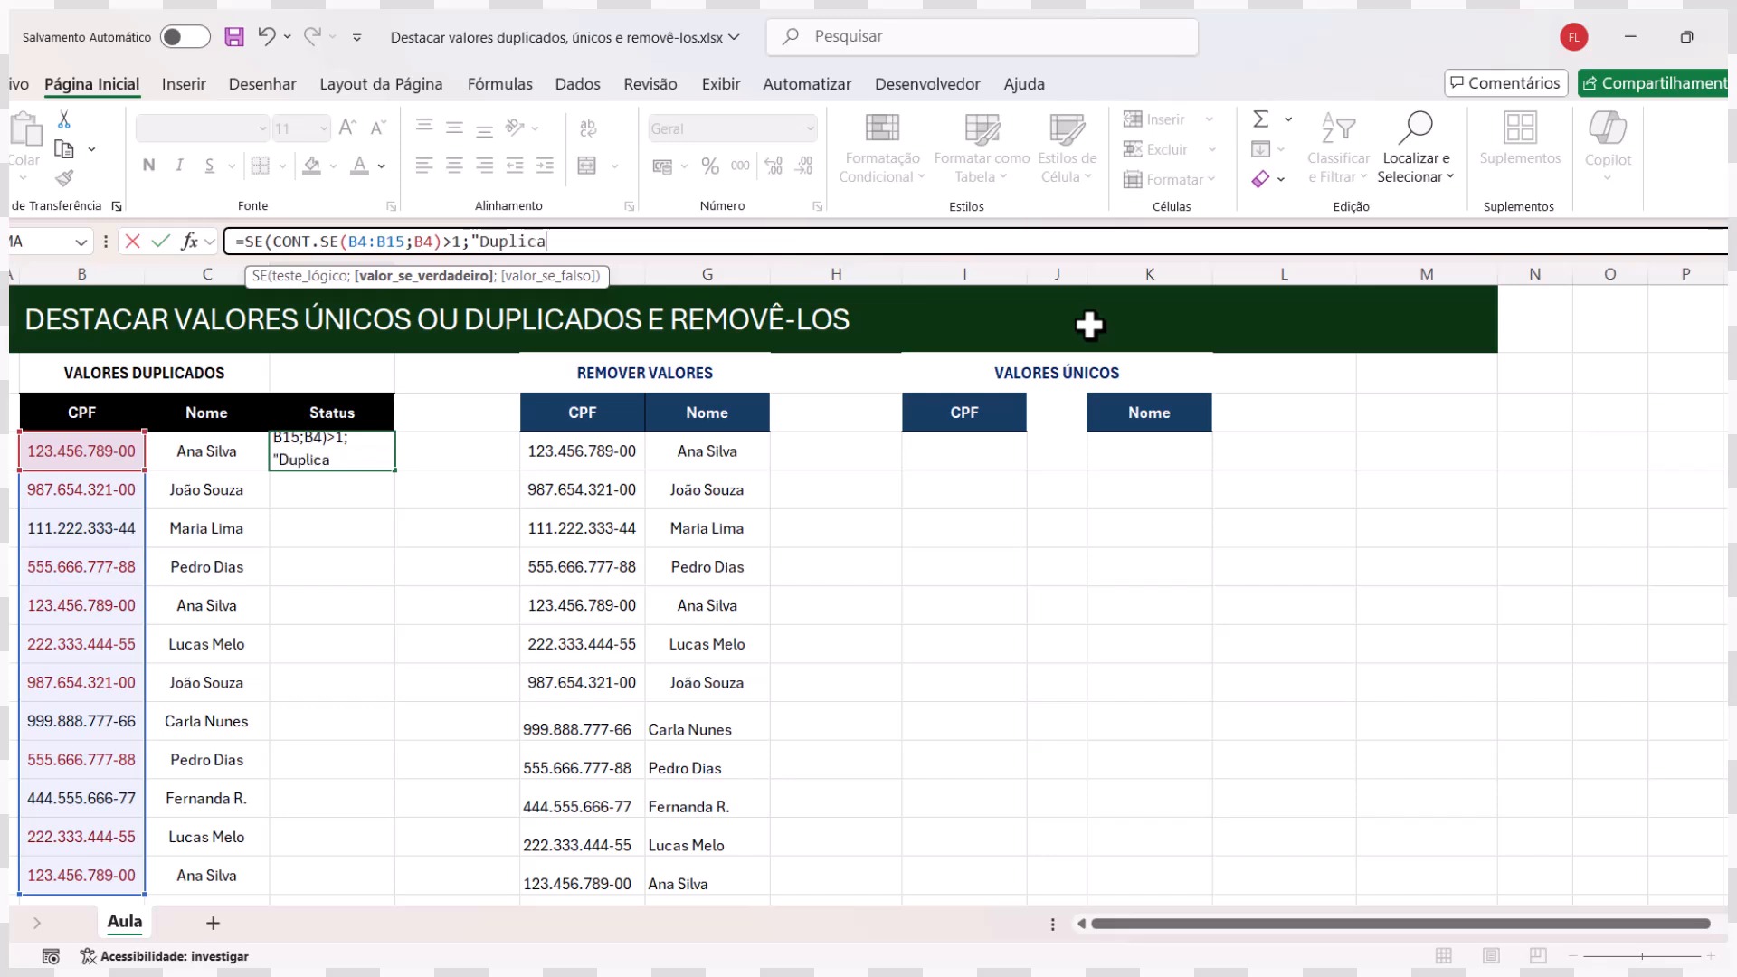
type("do\";")
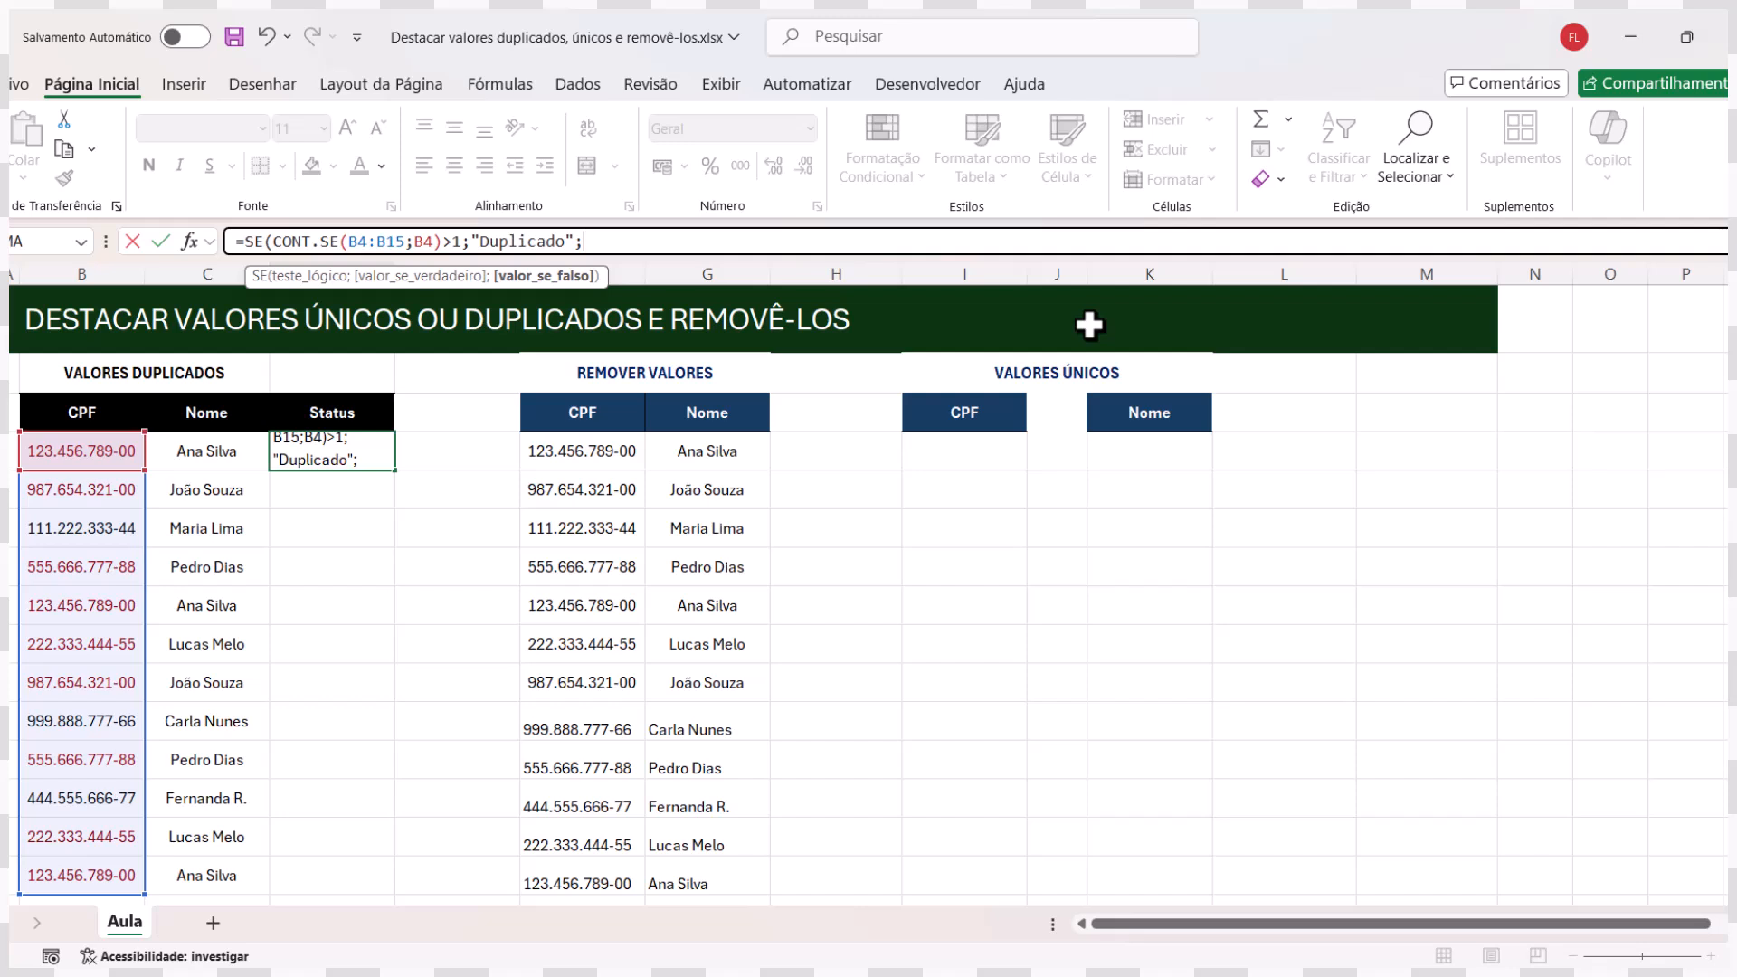
type("\"Único\"")
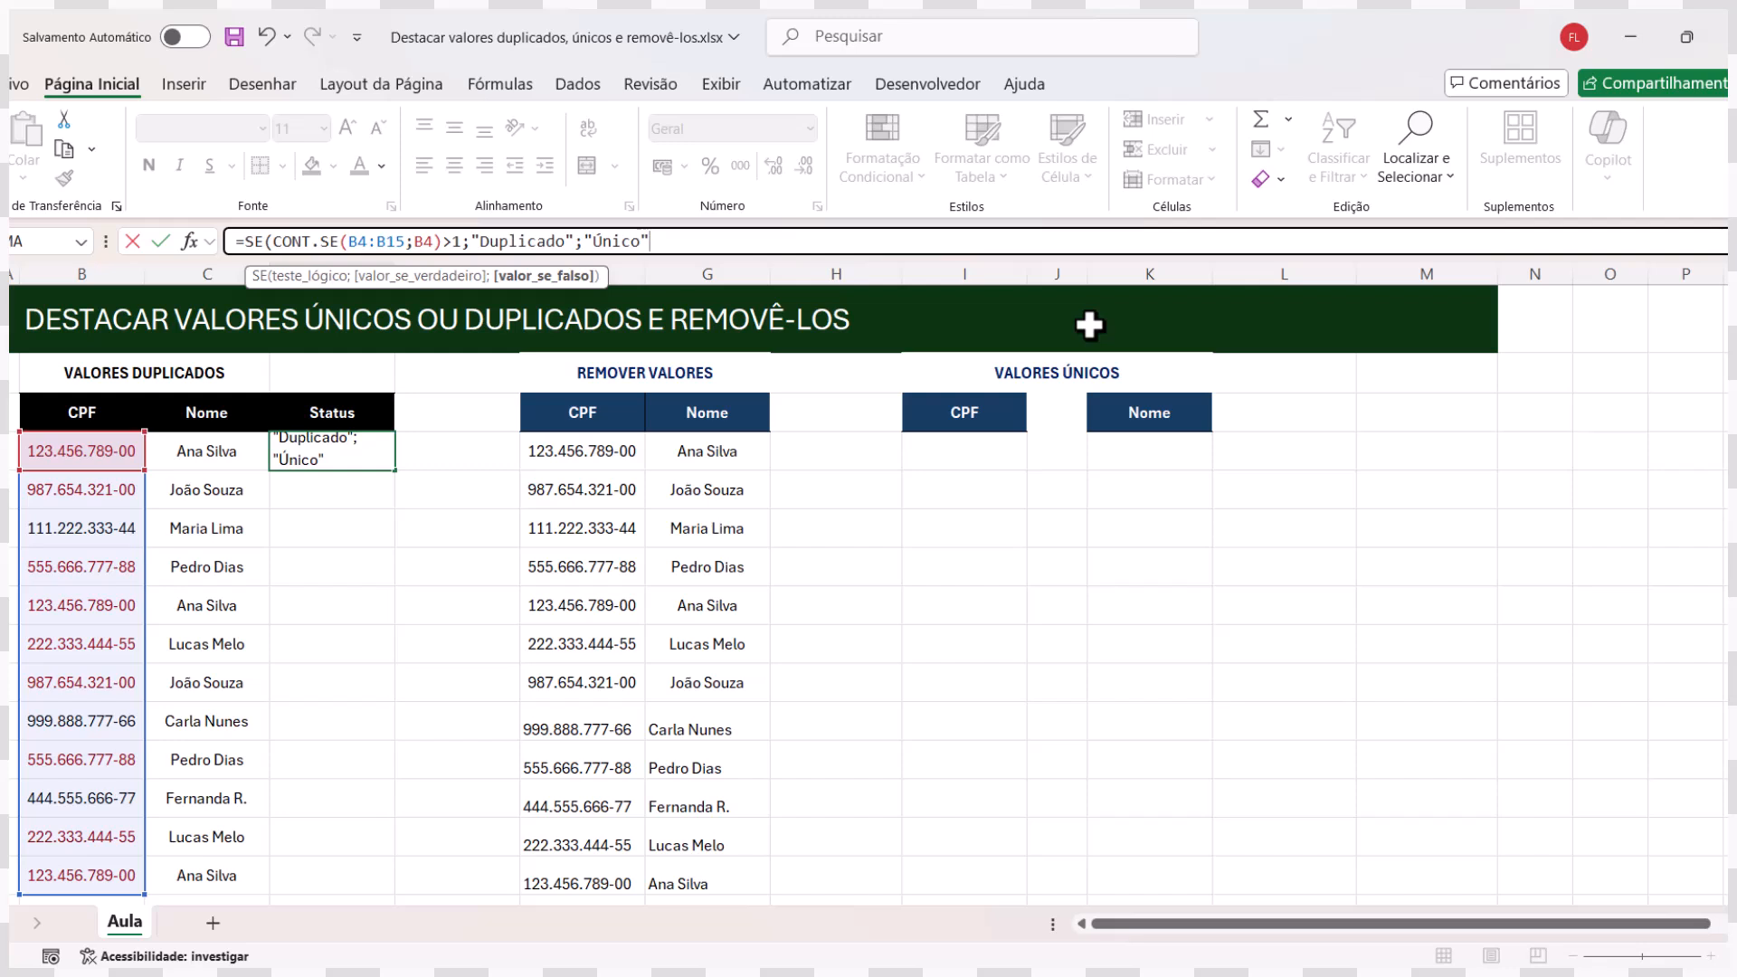
type(")")
key("Return")
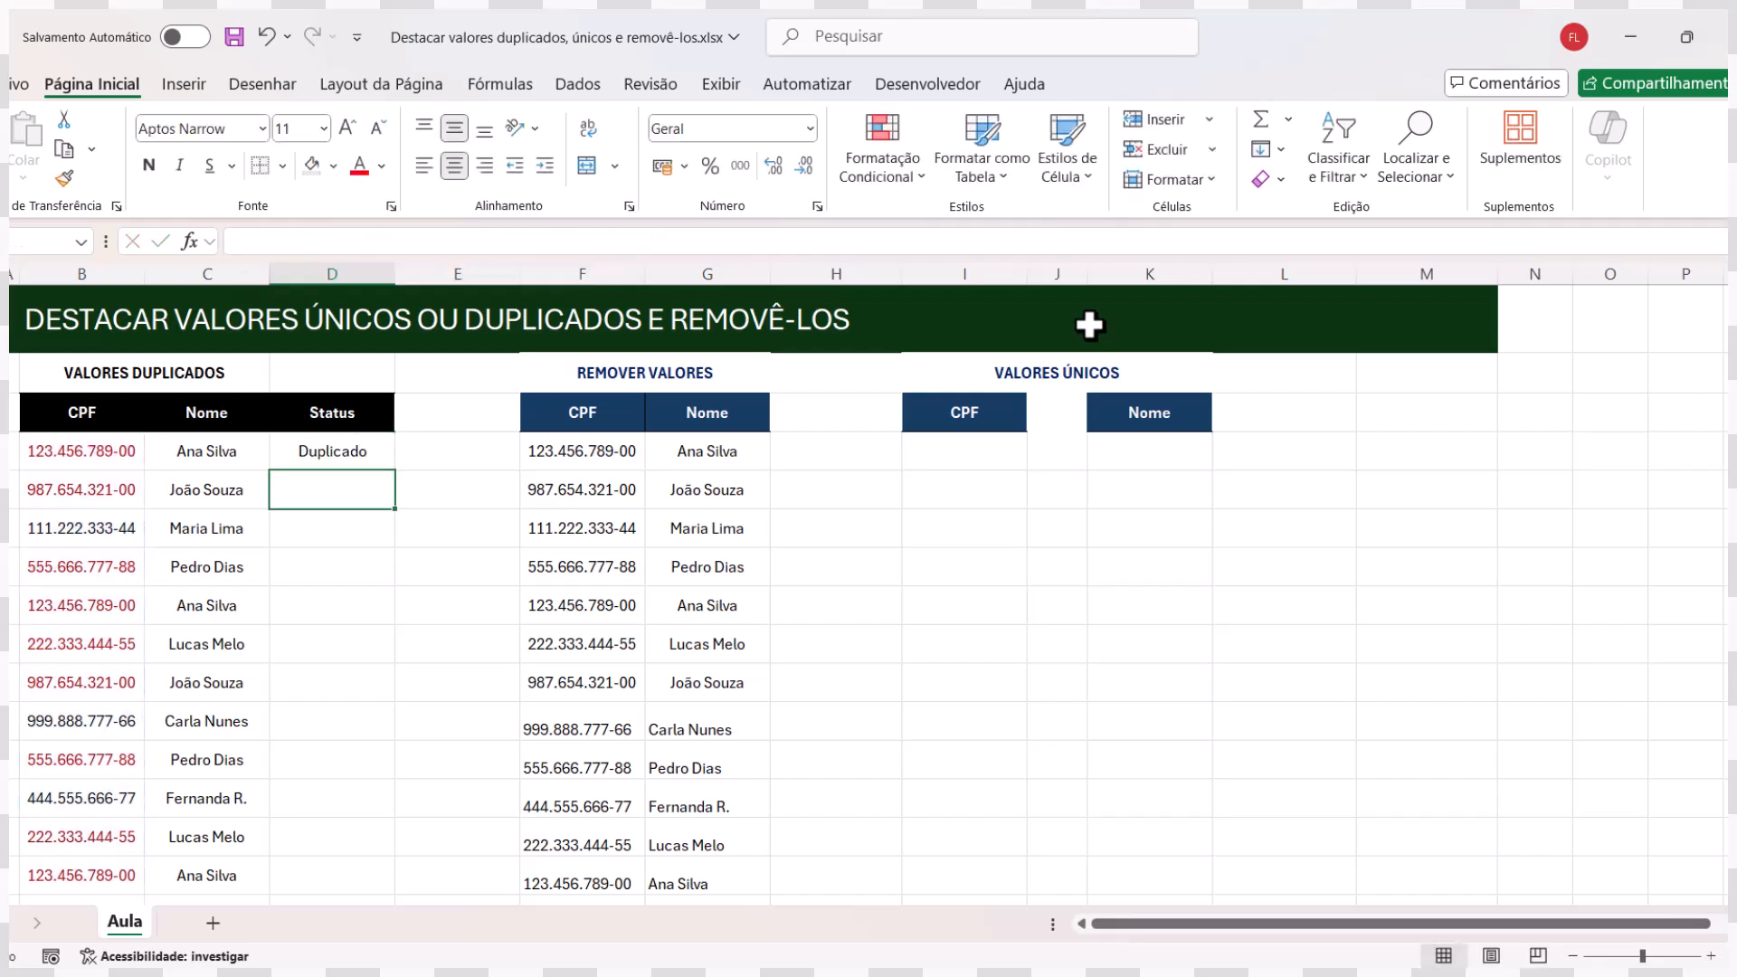
- Fill the status formula from D4 down to D5
left_click(365, 454)
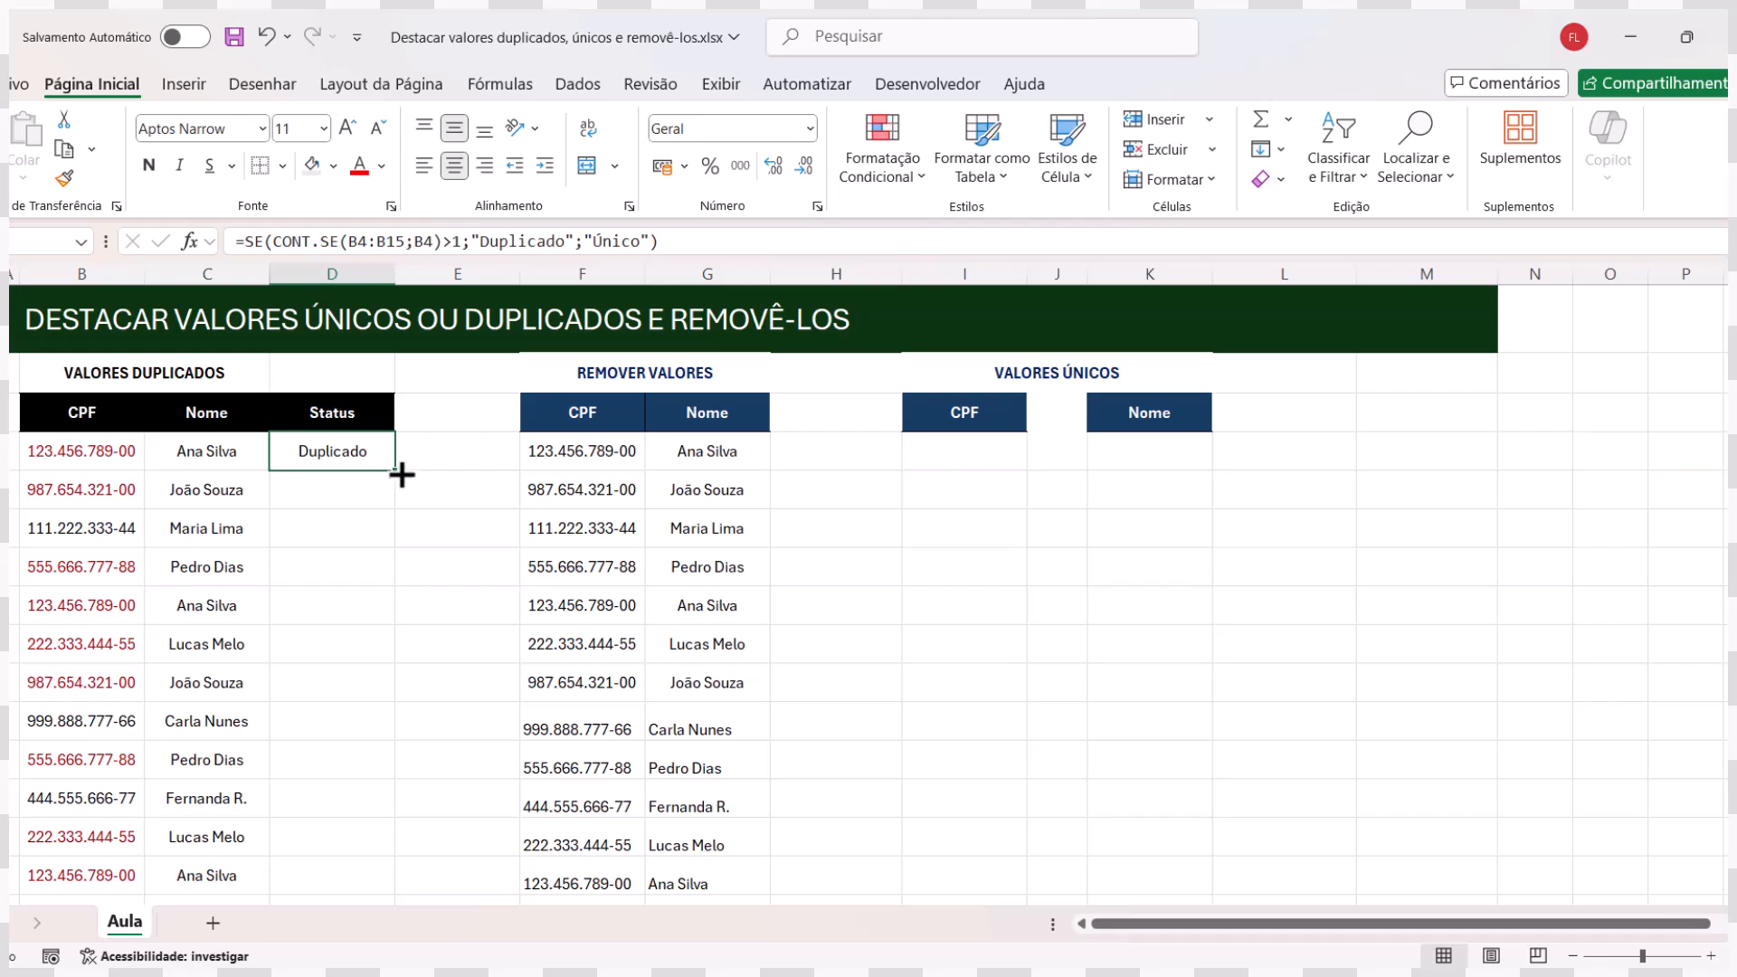
left_click_drag(397, 473, 352, 893)
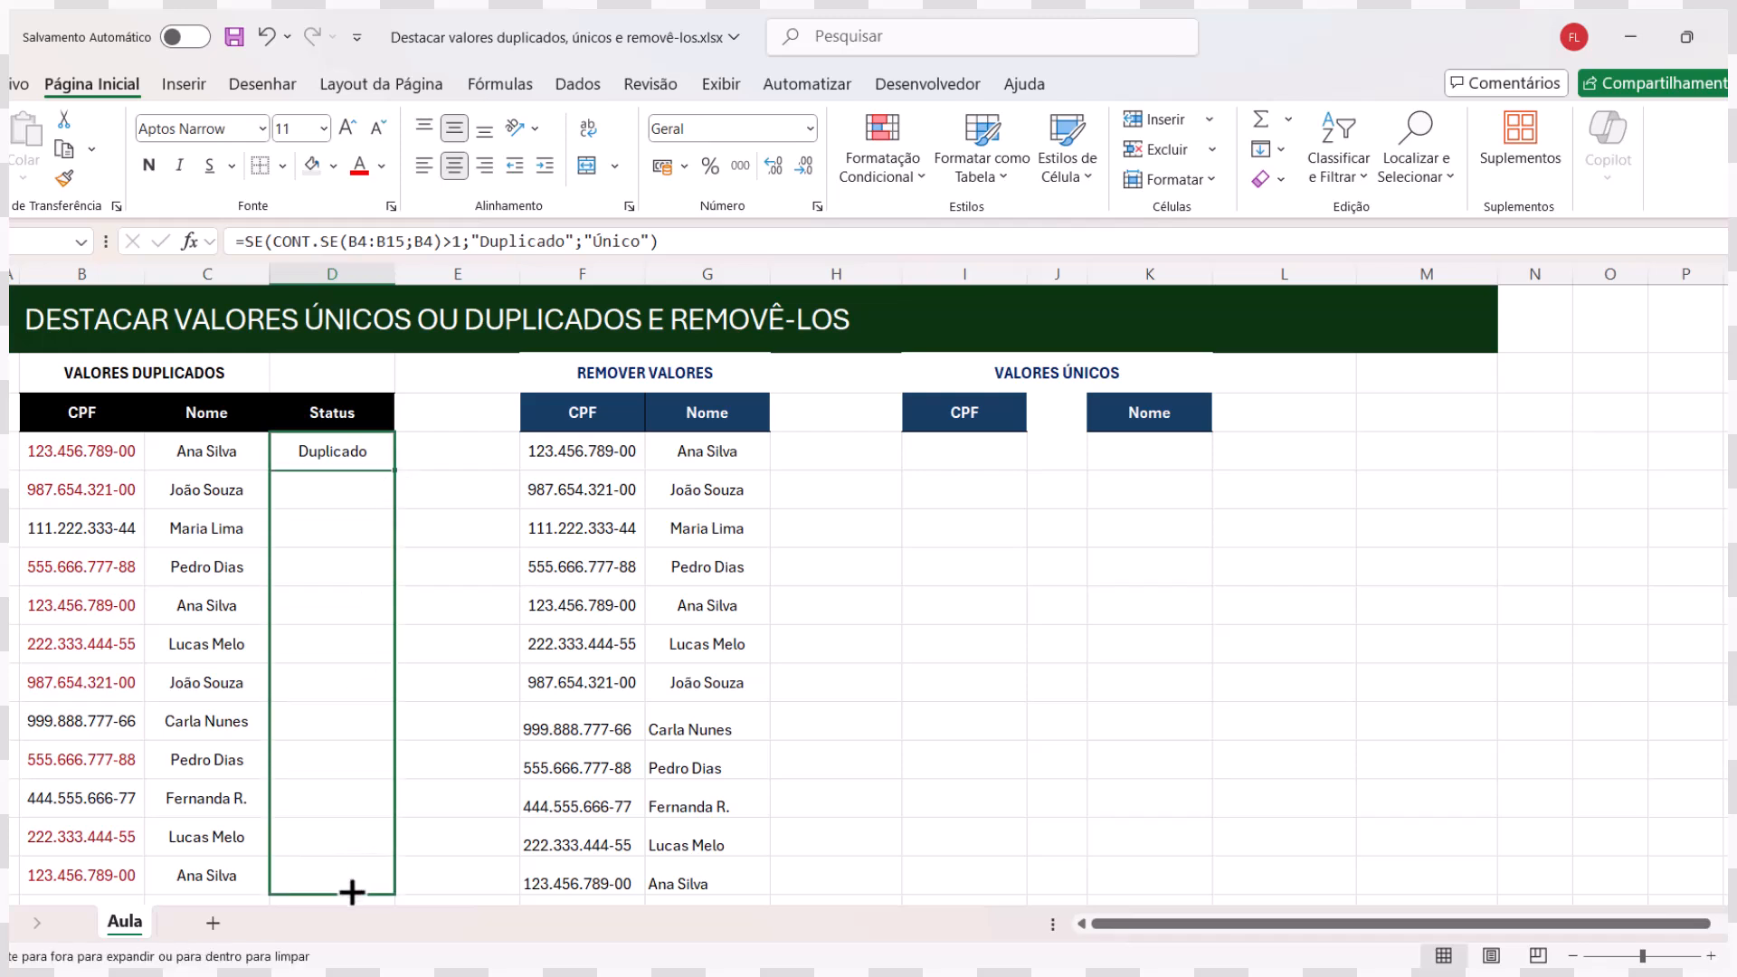
left_click_drag(352, 894, 405, 497)
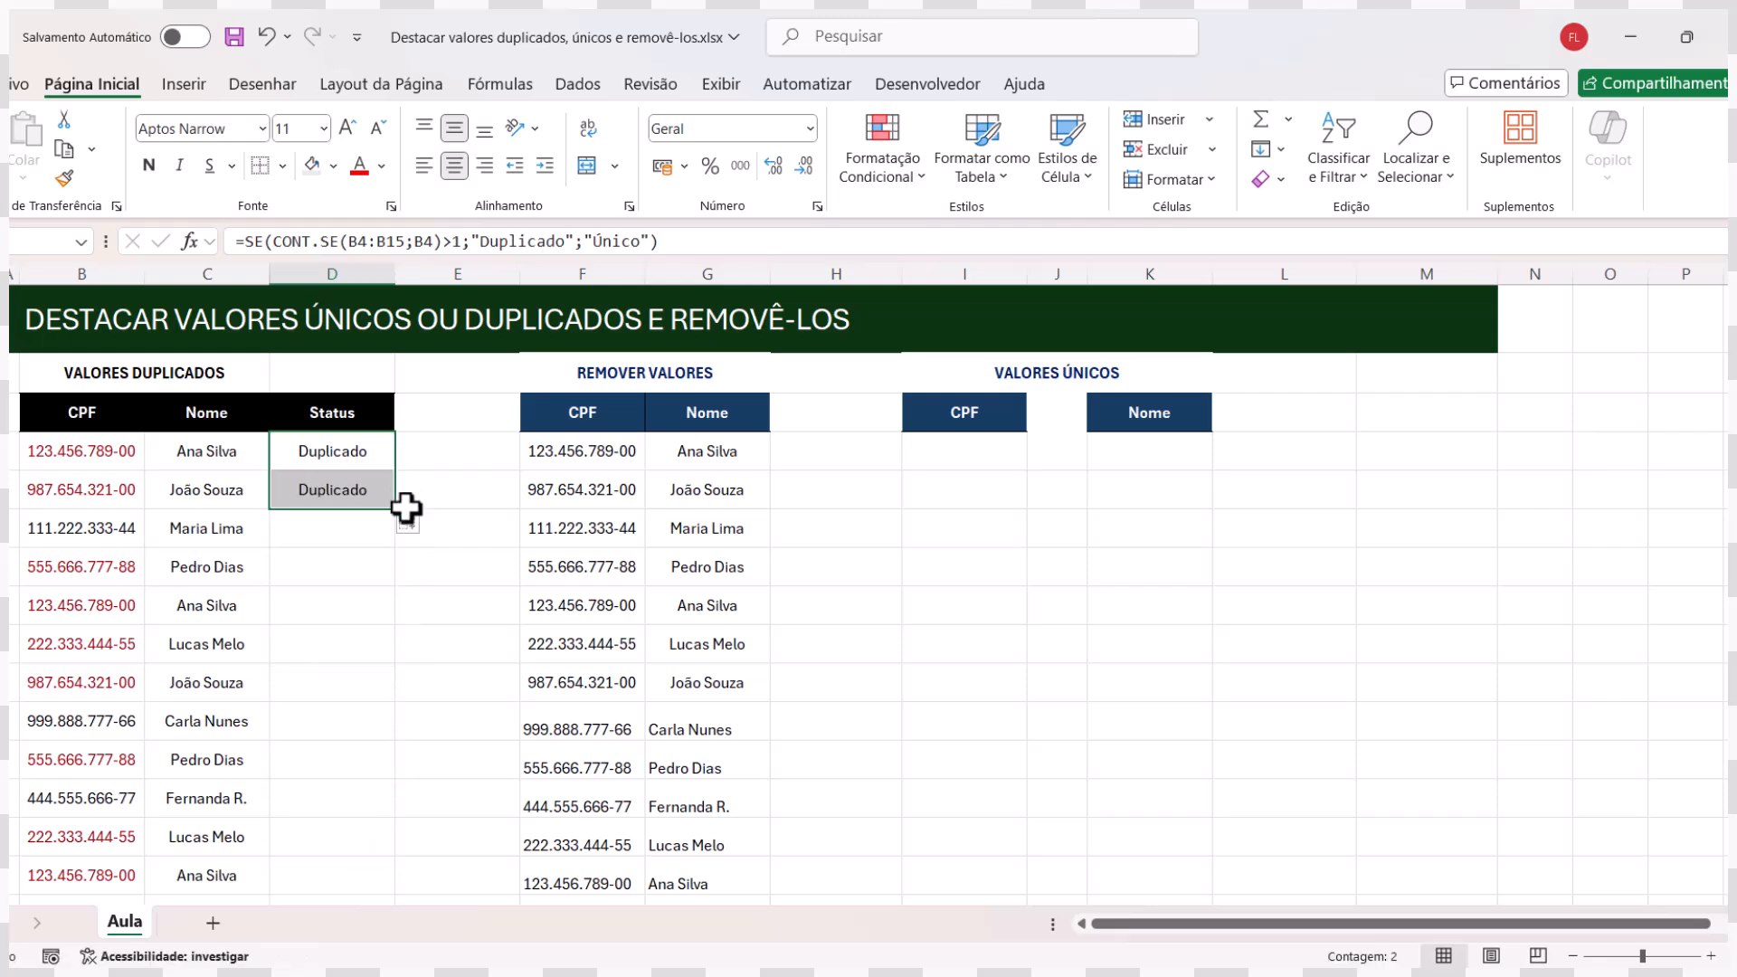
- Compare the CONT.SE range and criteria references in the formulas of D4 and D5
left_click(352, 445)
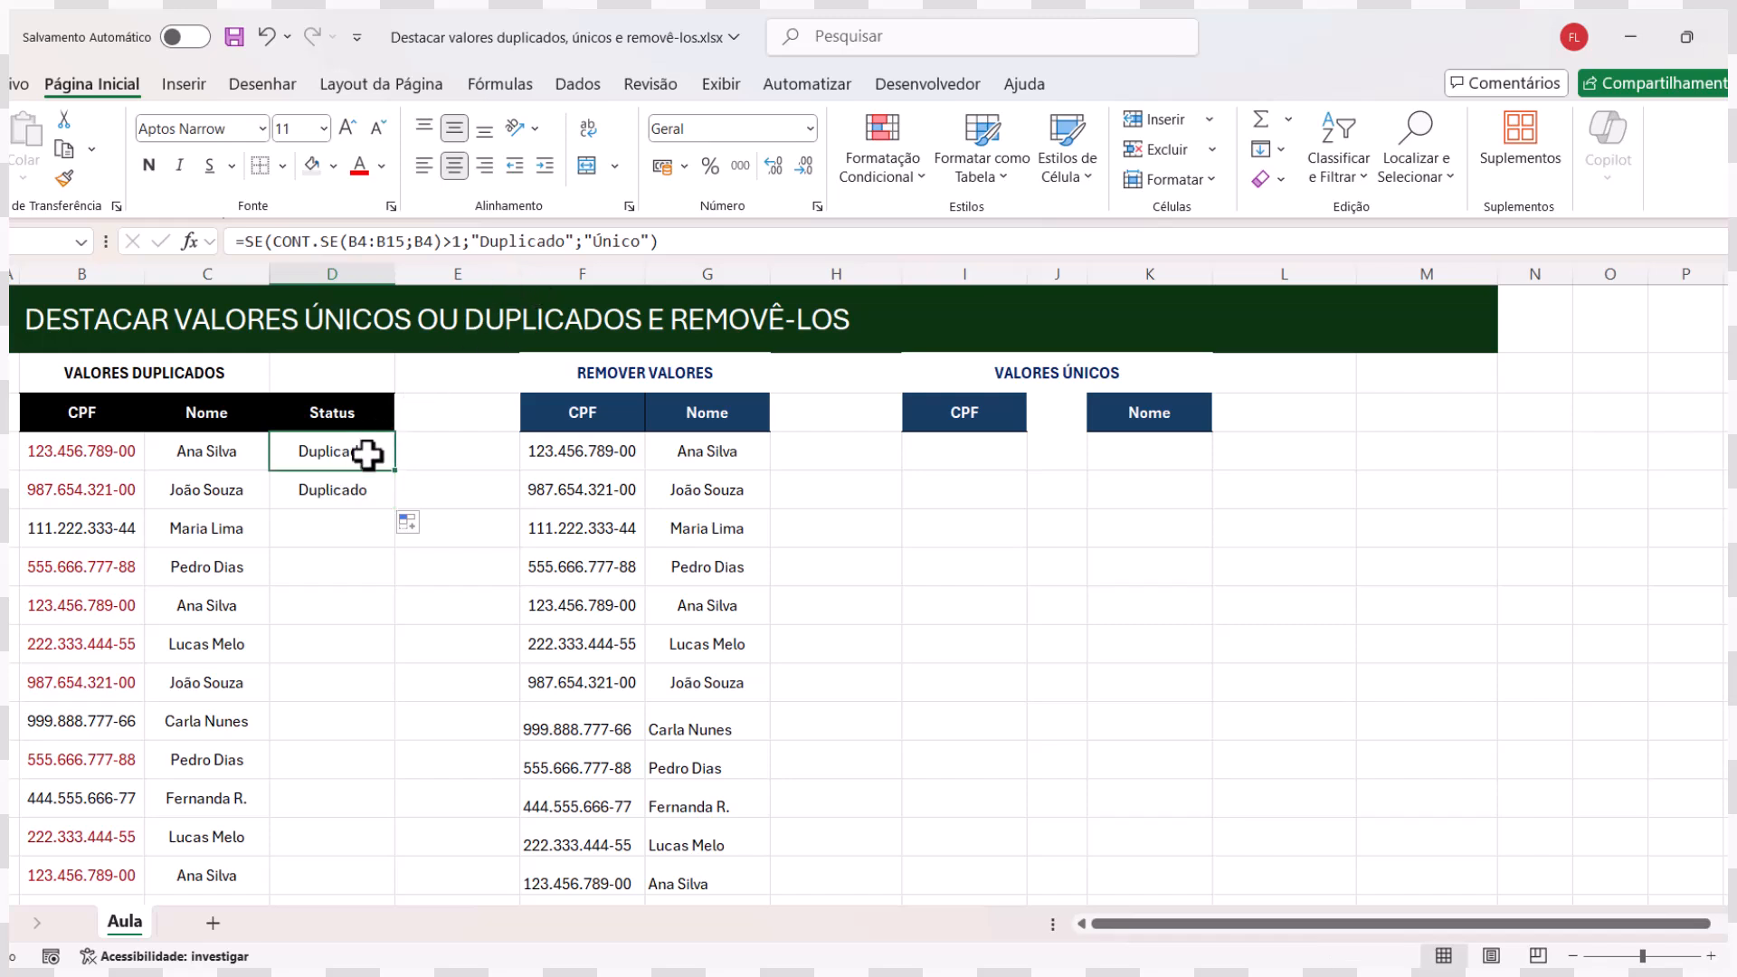
double_click(366, 453)
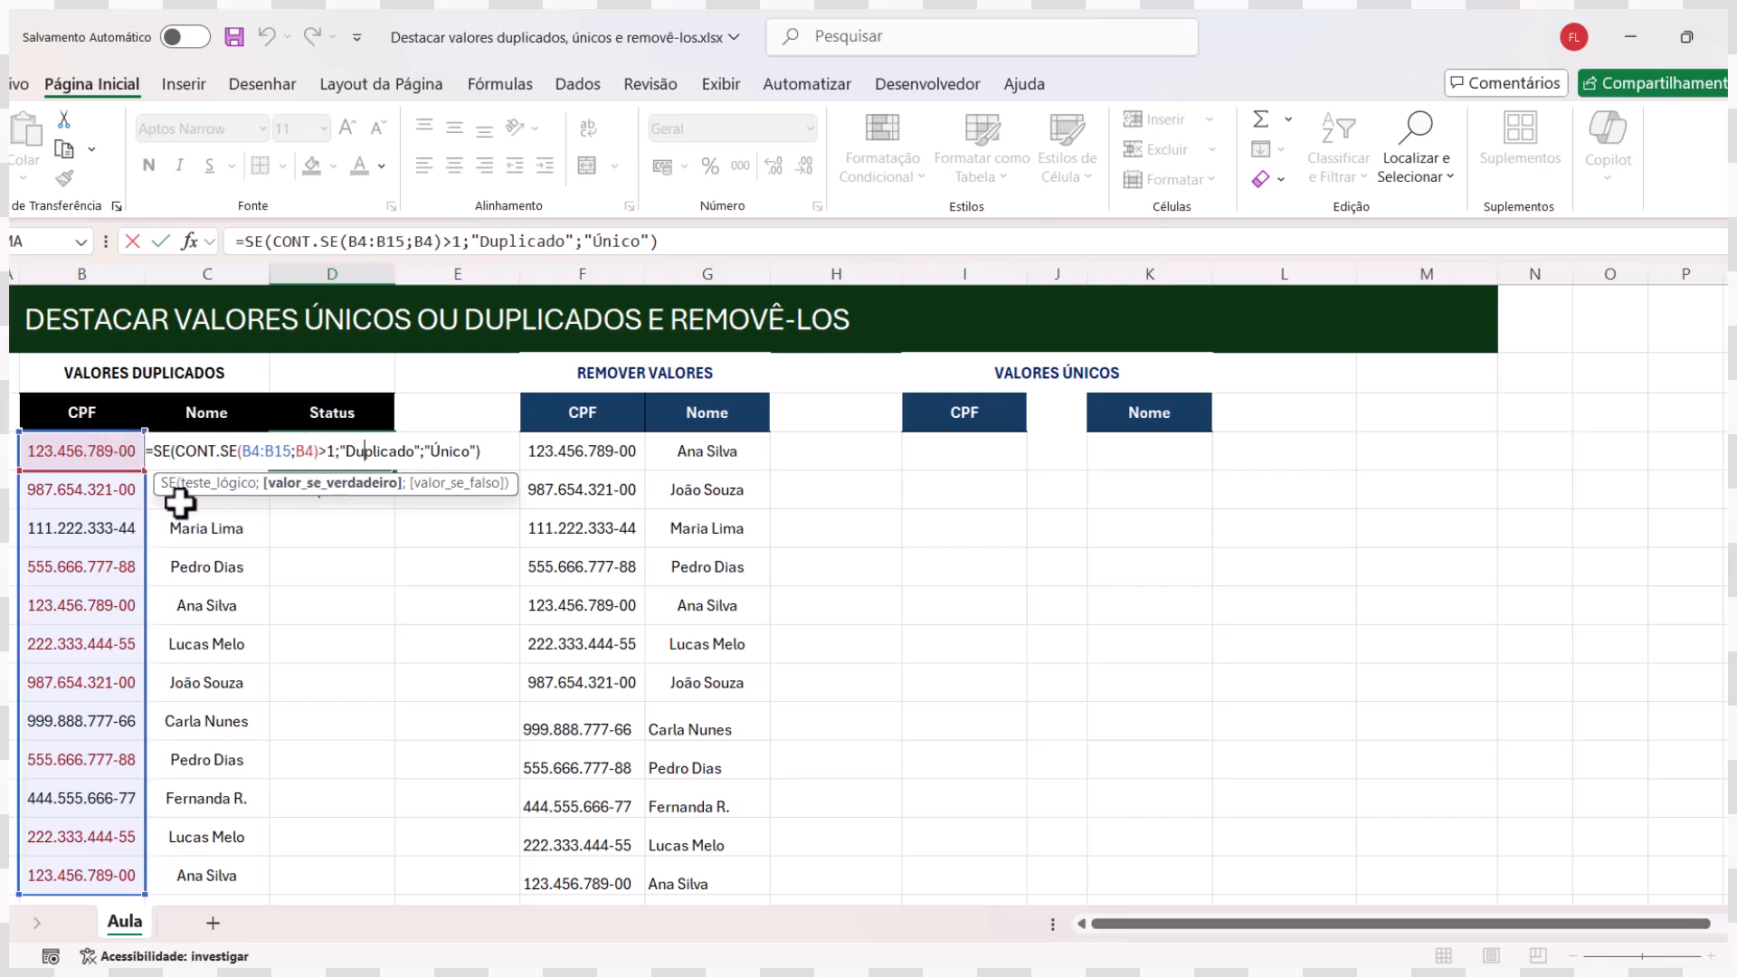
key("ctrl+Return")
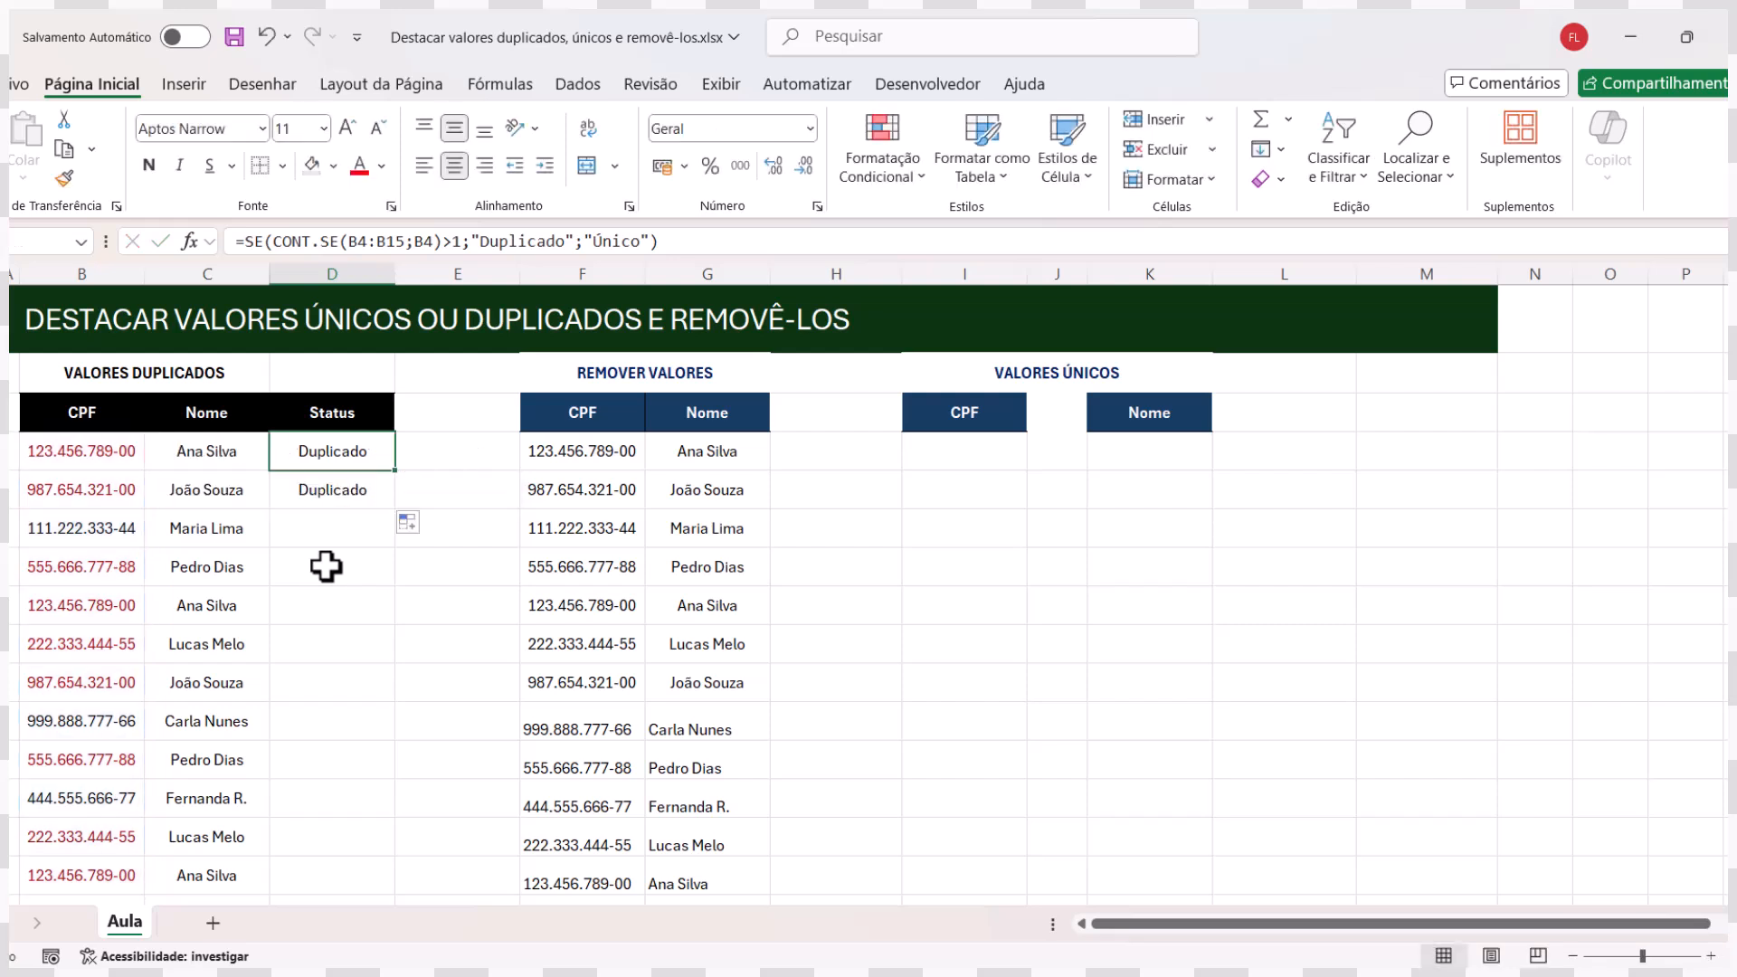
double_click(346, 490)
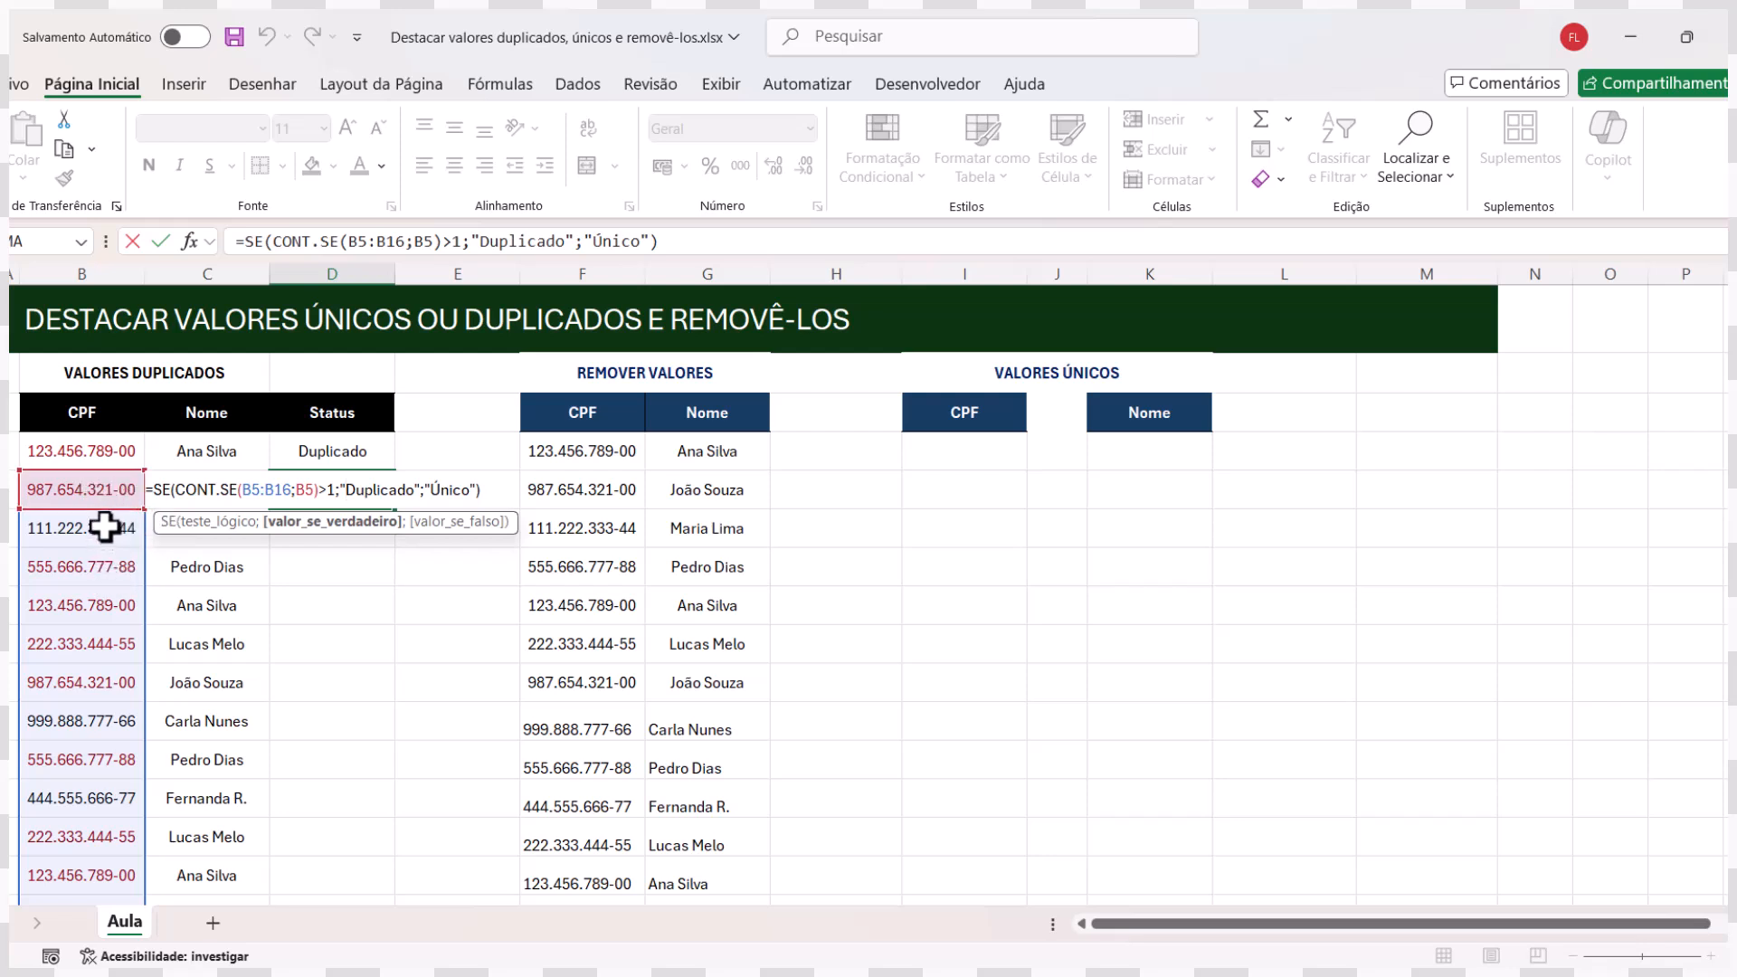
- Check how far D5's CONT.SE range extends in the CPF column and clear the copied formula from D5
scroll(102, 630, "down", 1)
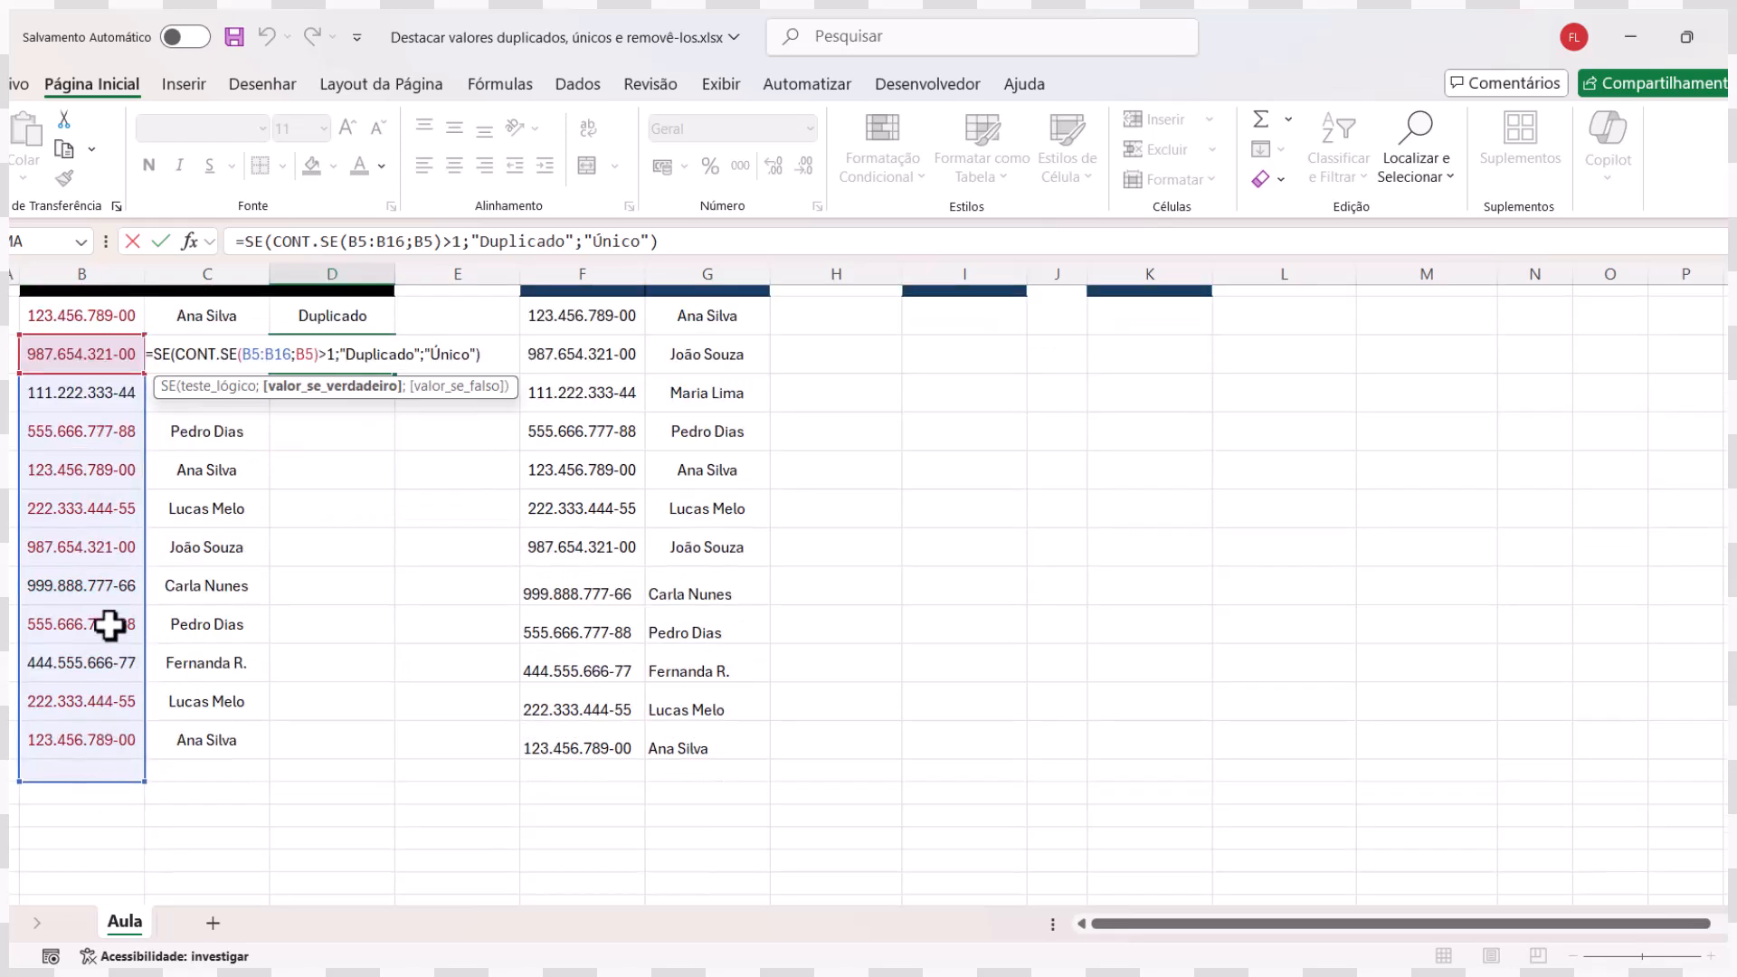
scroll(109, 571, "up", 1)
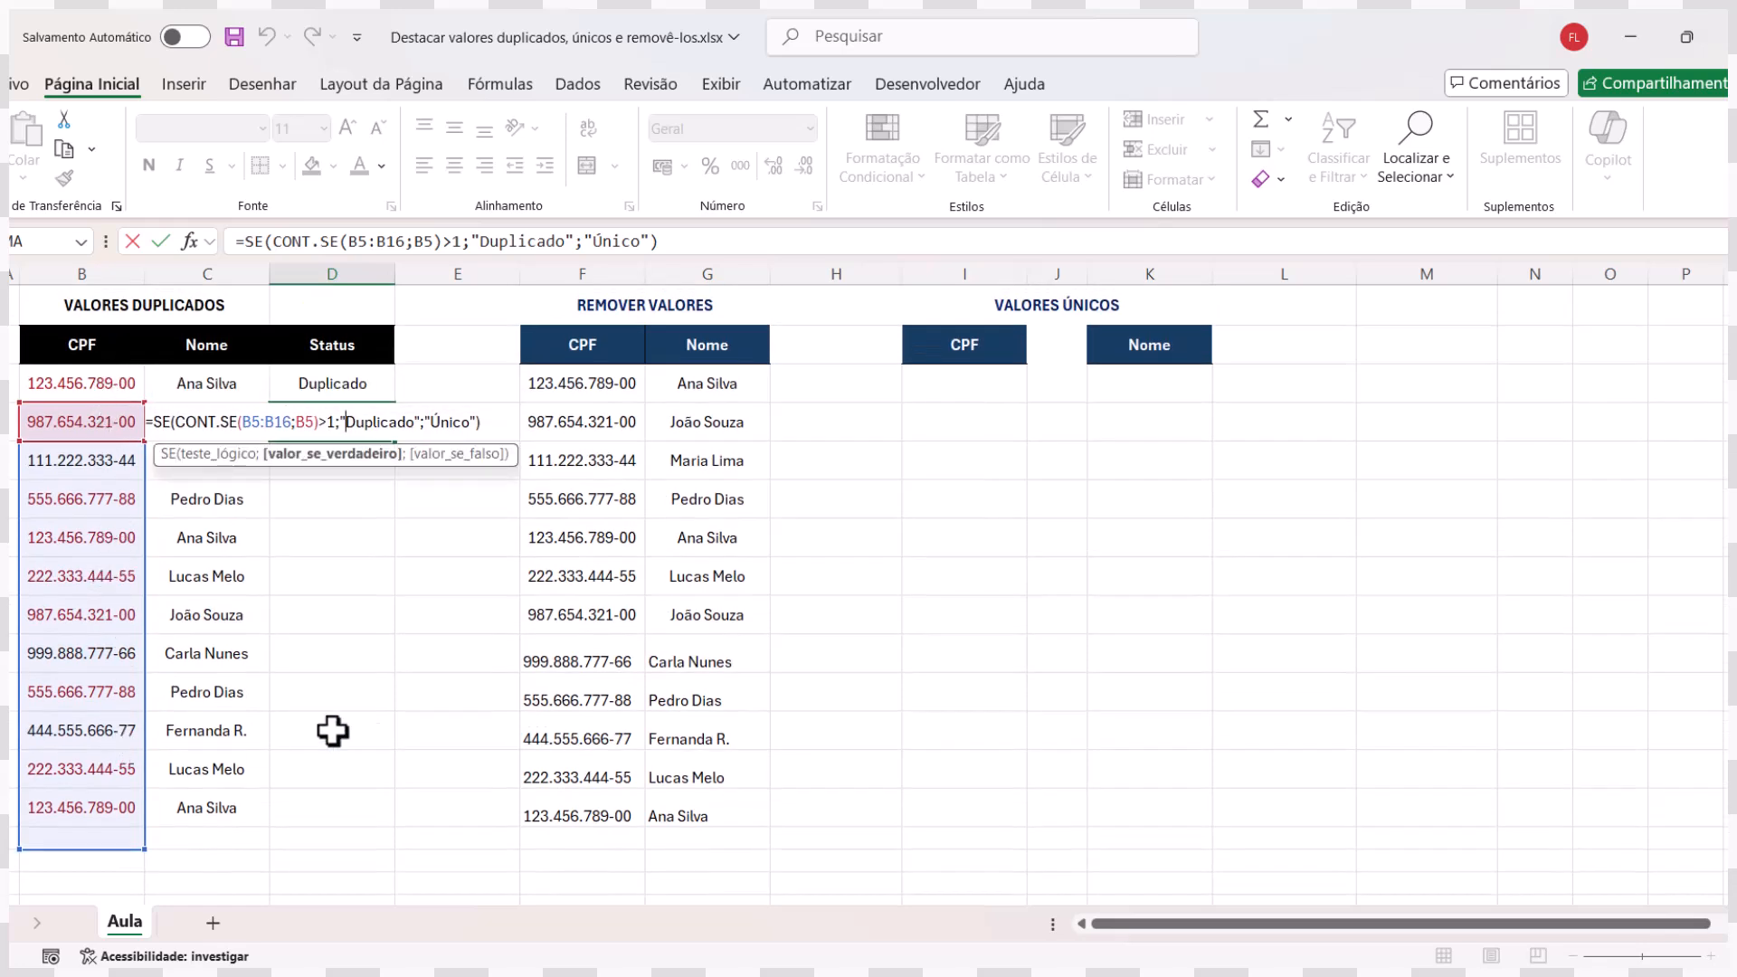
key("ctrl+Return")
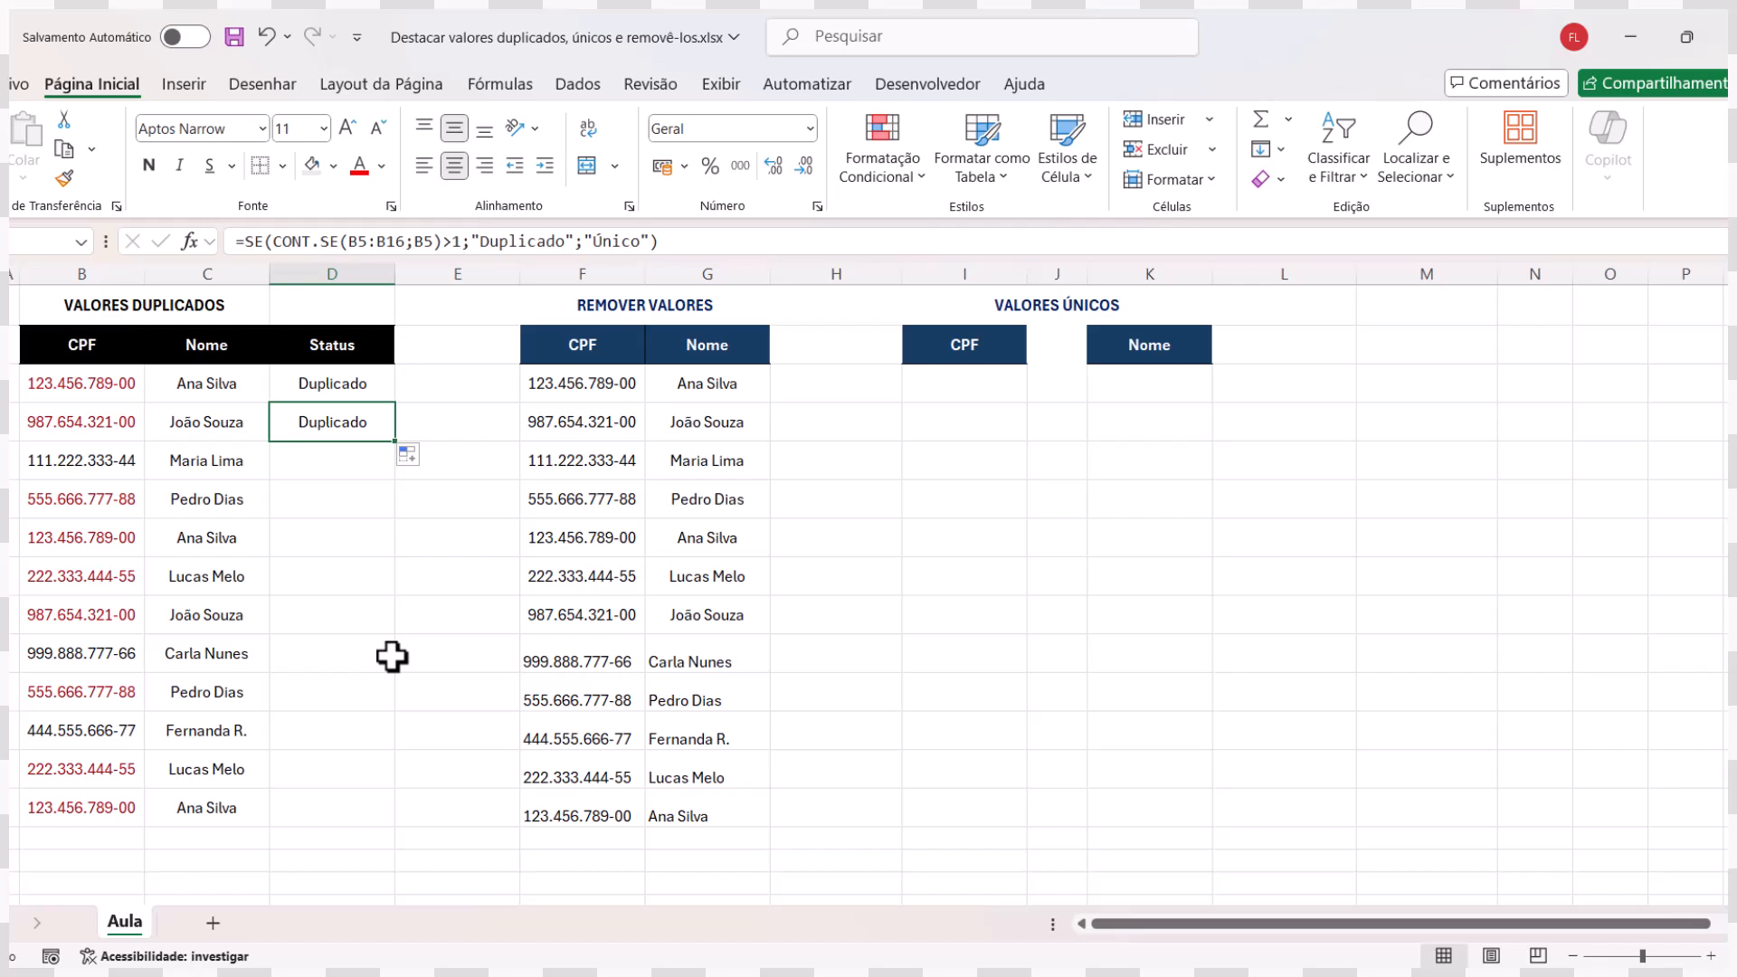
key("Delete")
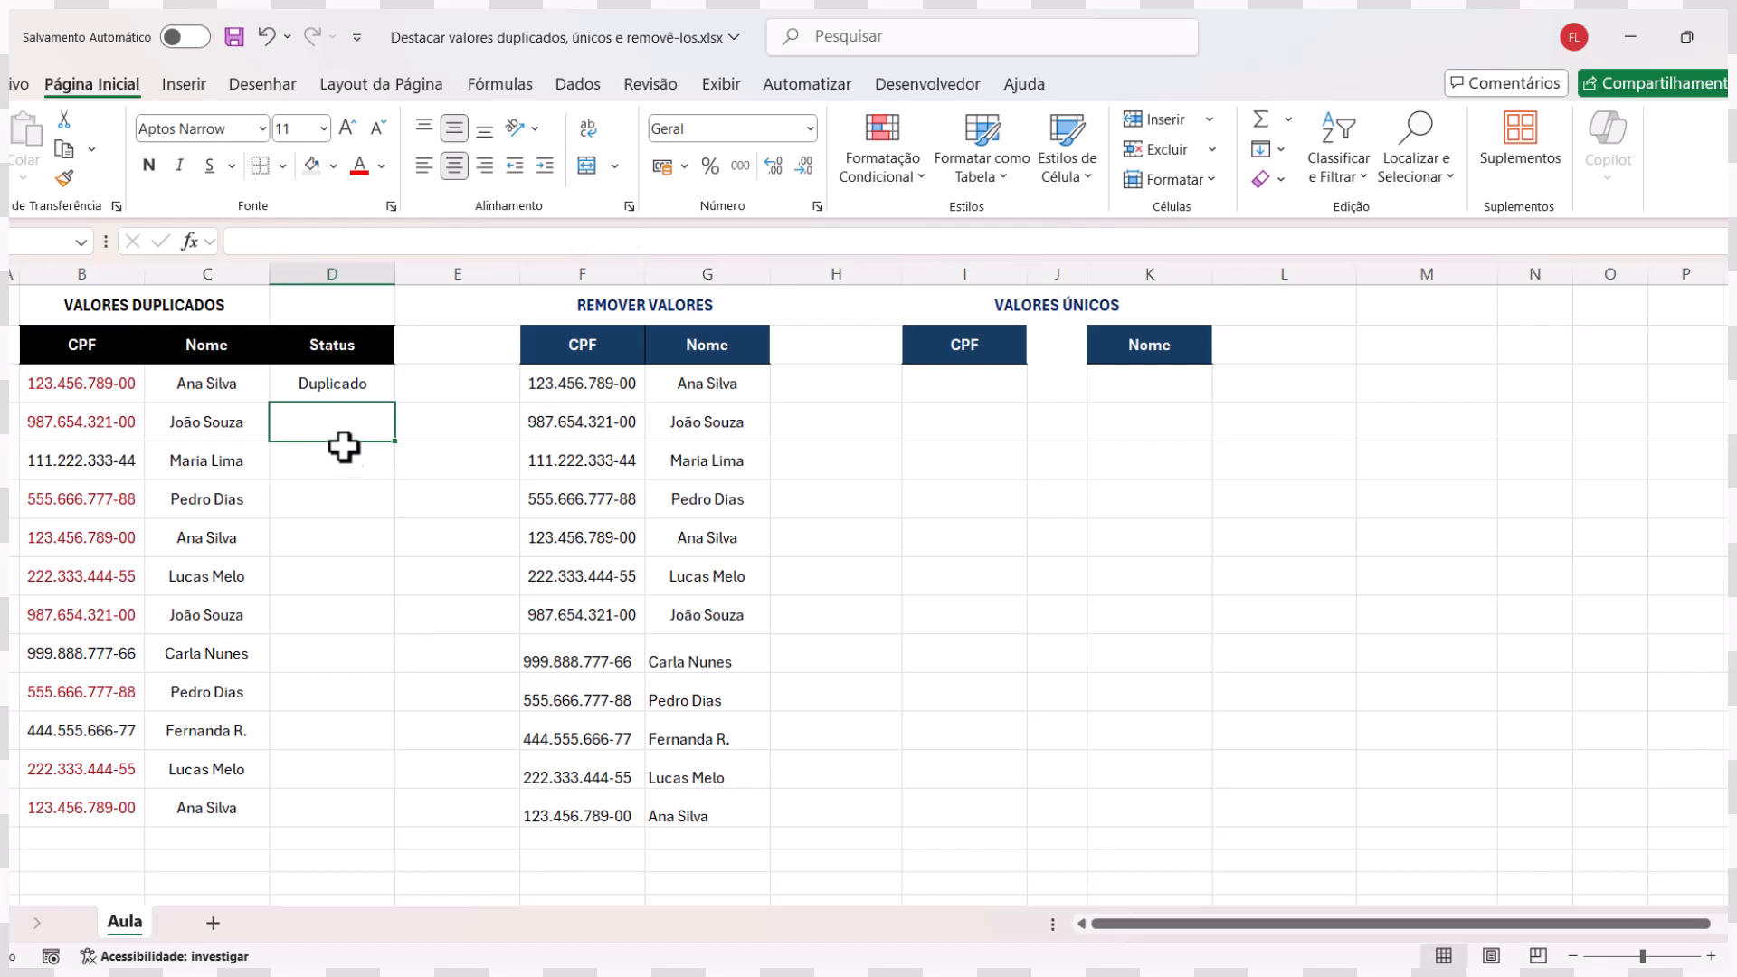
- Fill the status formula from D4 down to D7 and compare the CONT.SE references in D5 and D6
left_click(338, 392)
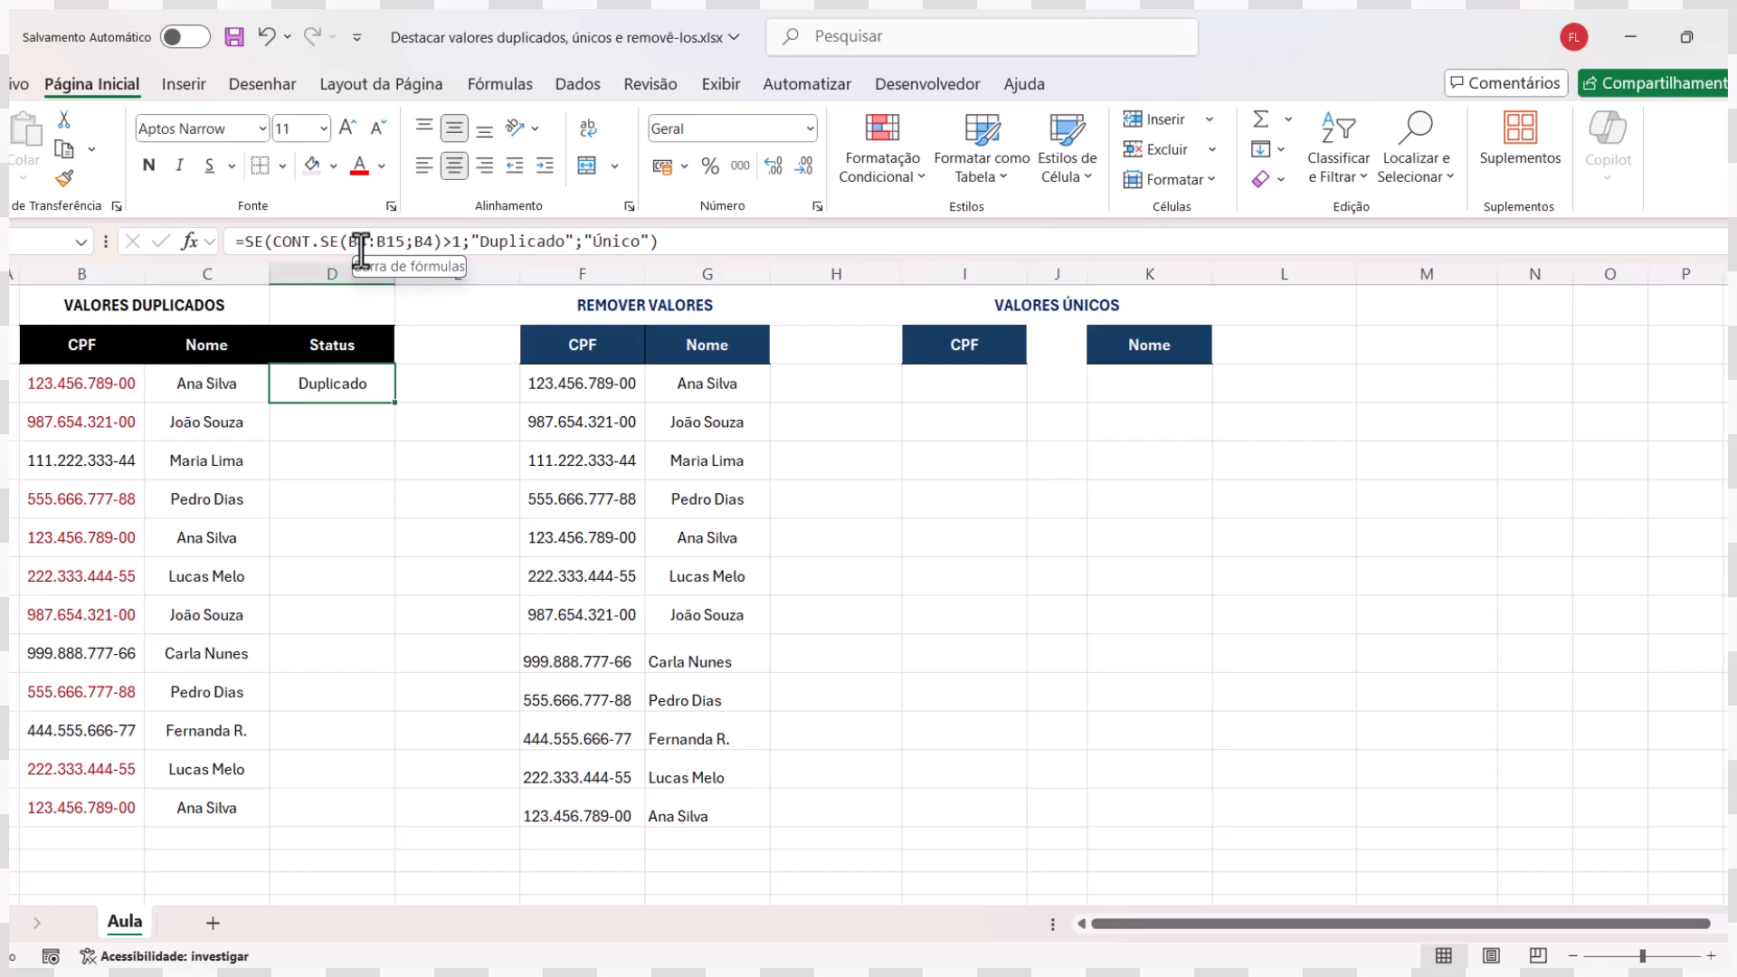
left_click_drag(395, 403, 396, 535)
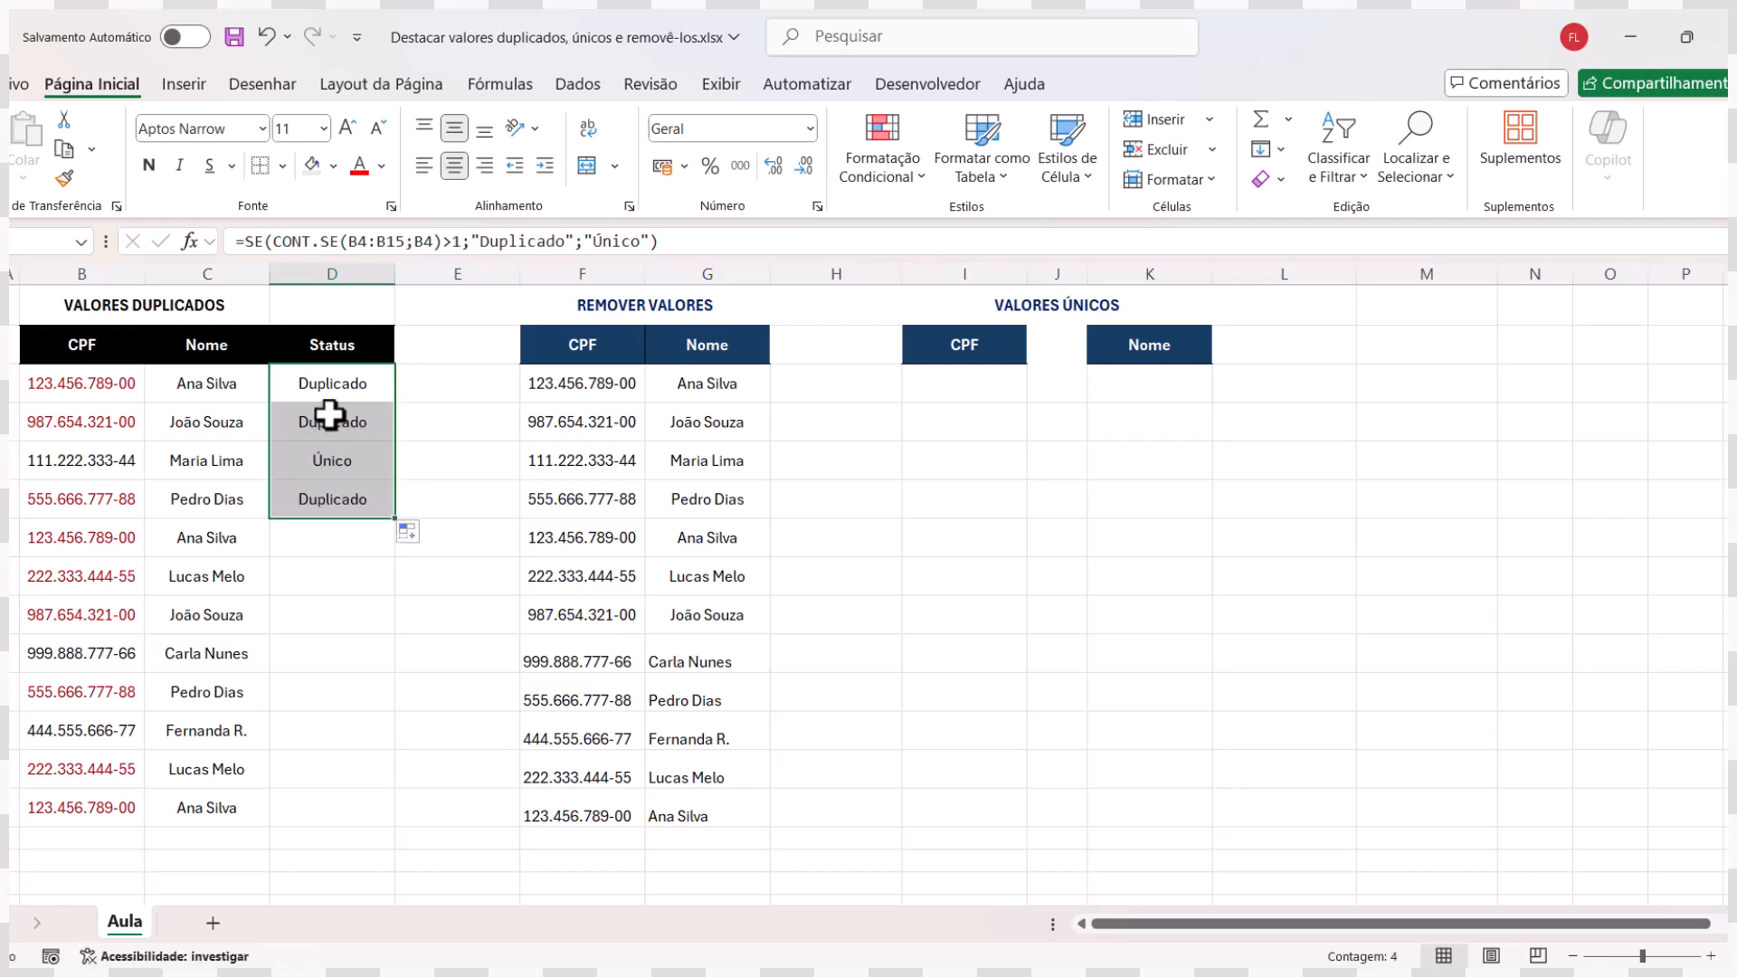
left_click(329, 420)
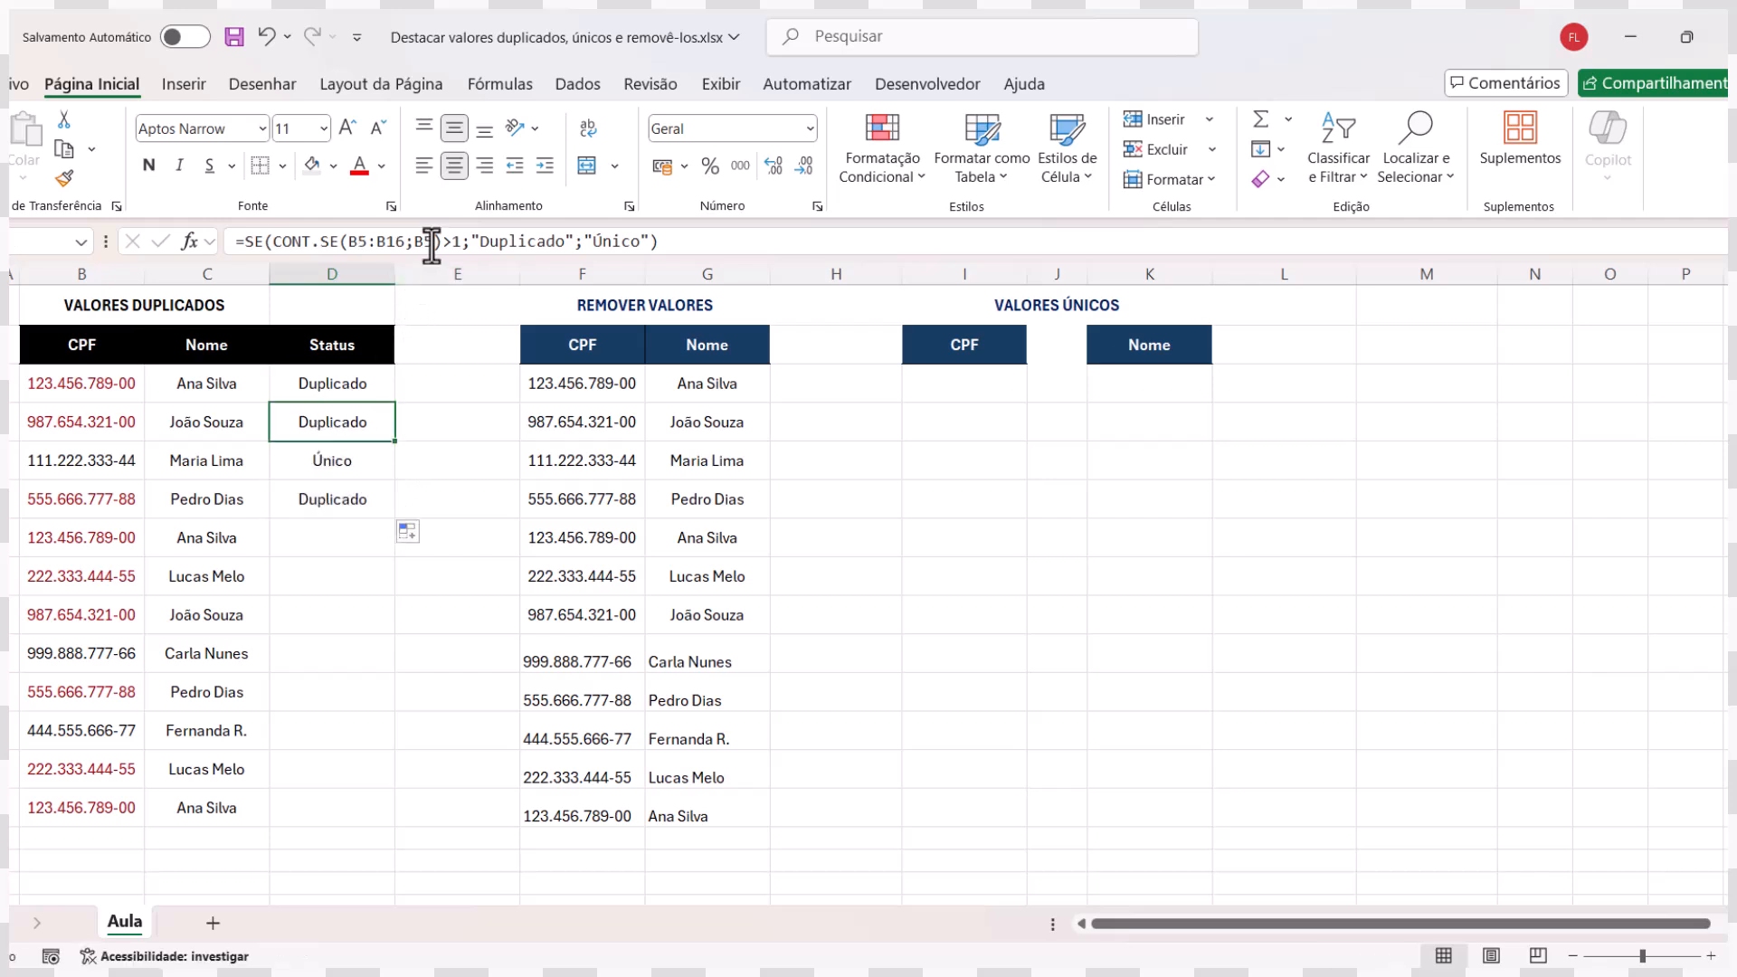
left_click(349, 455)
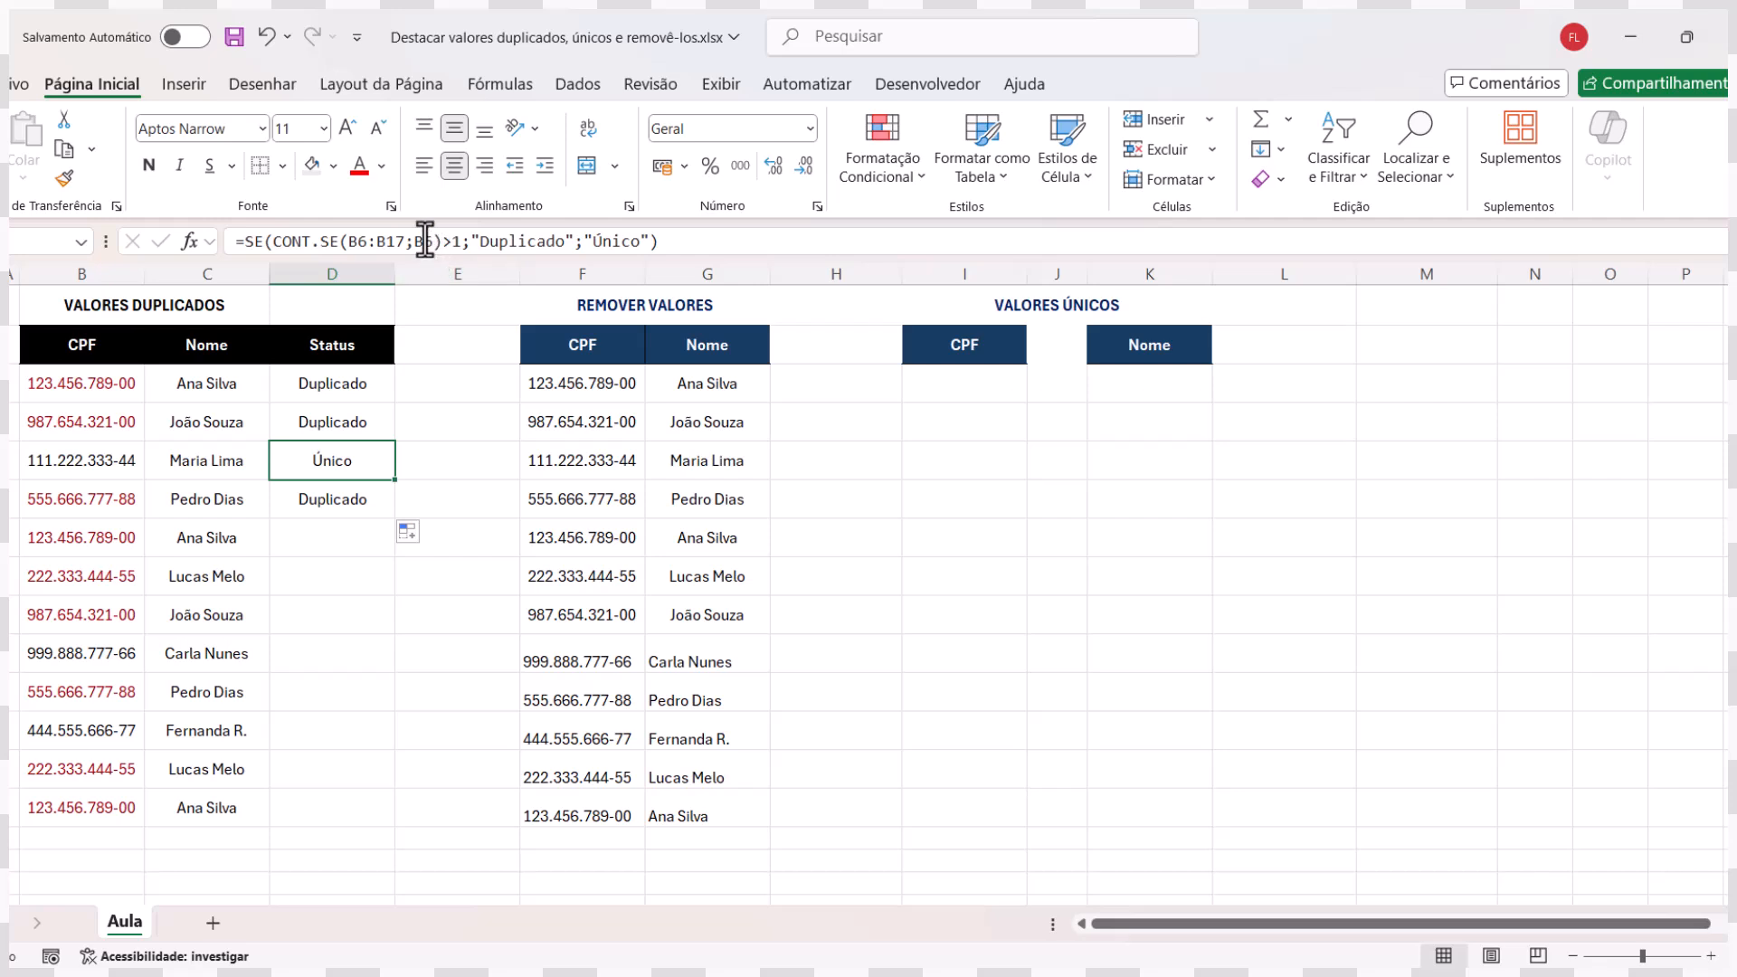
left_click(340, 426)
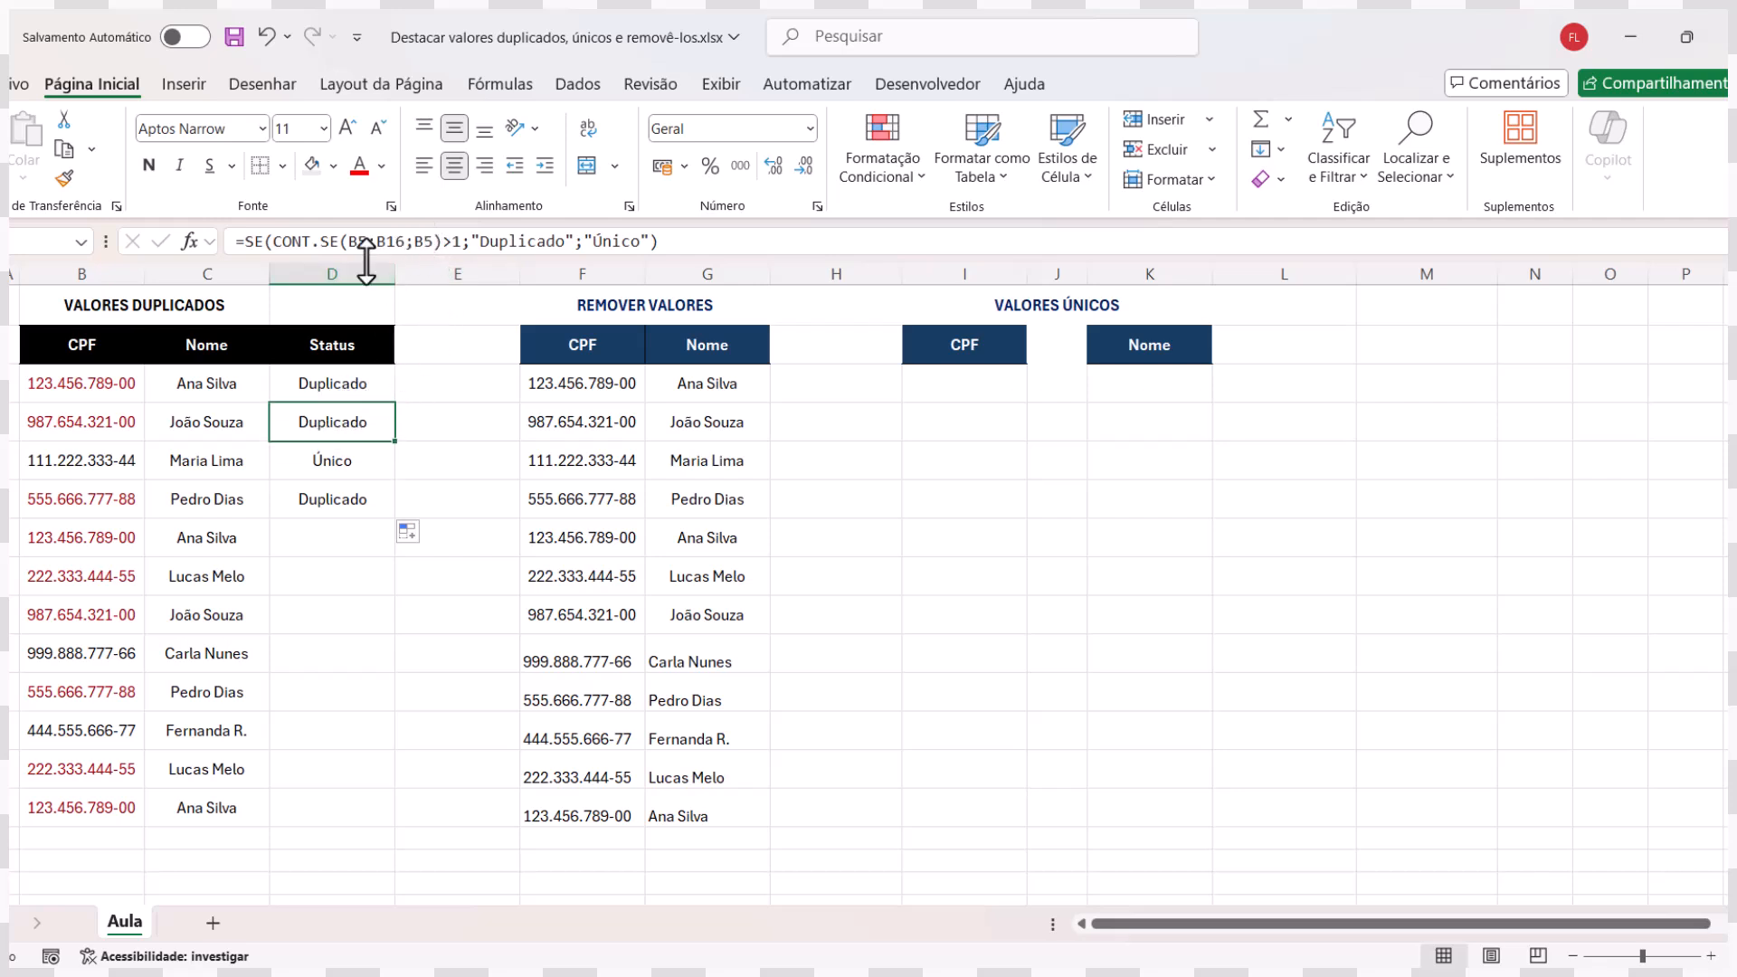
left_click(368, 462)
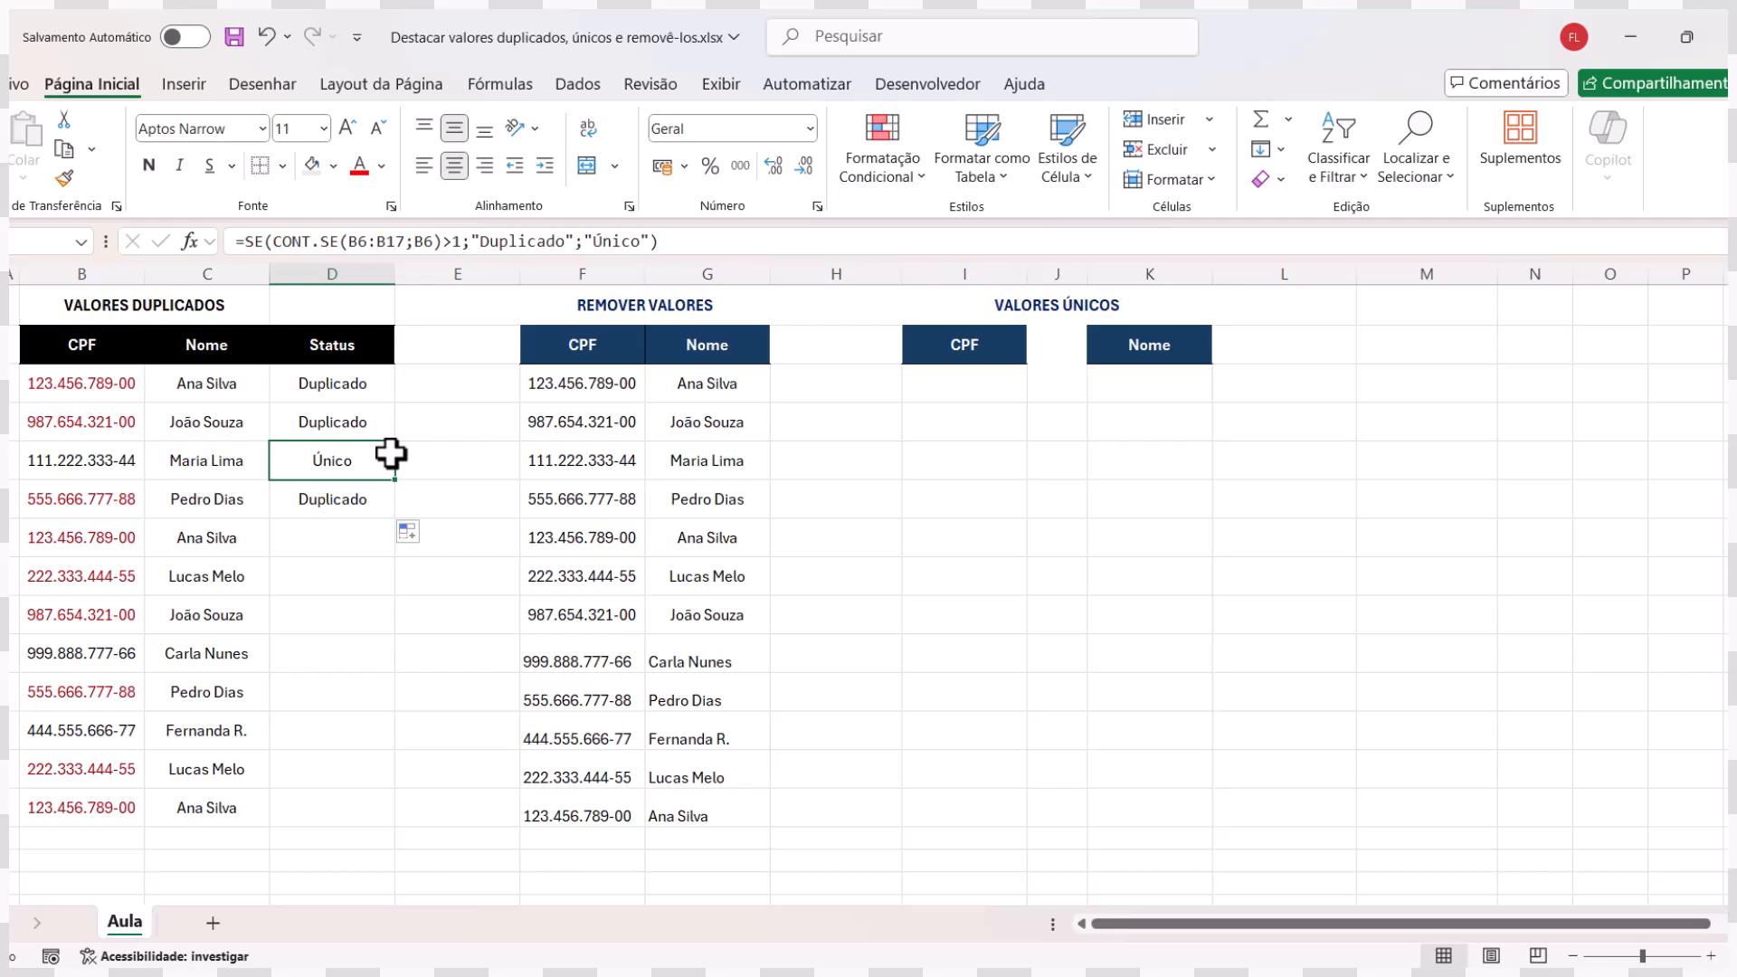
- Clear the copied status formulas from D5:D7
left_click_drag(349, 412, 352, 488)
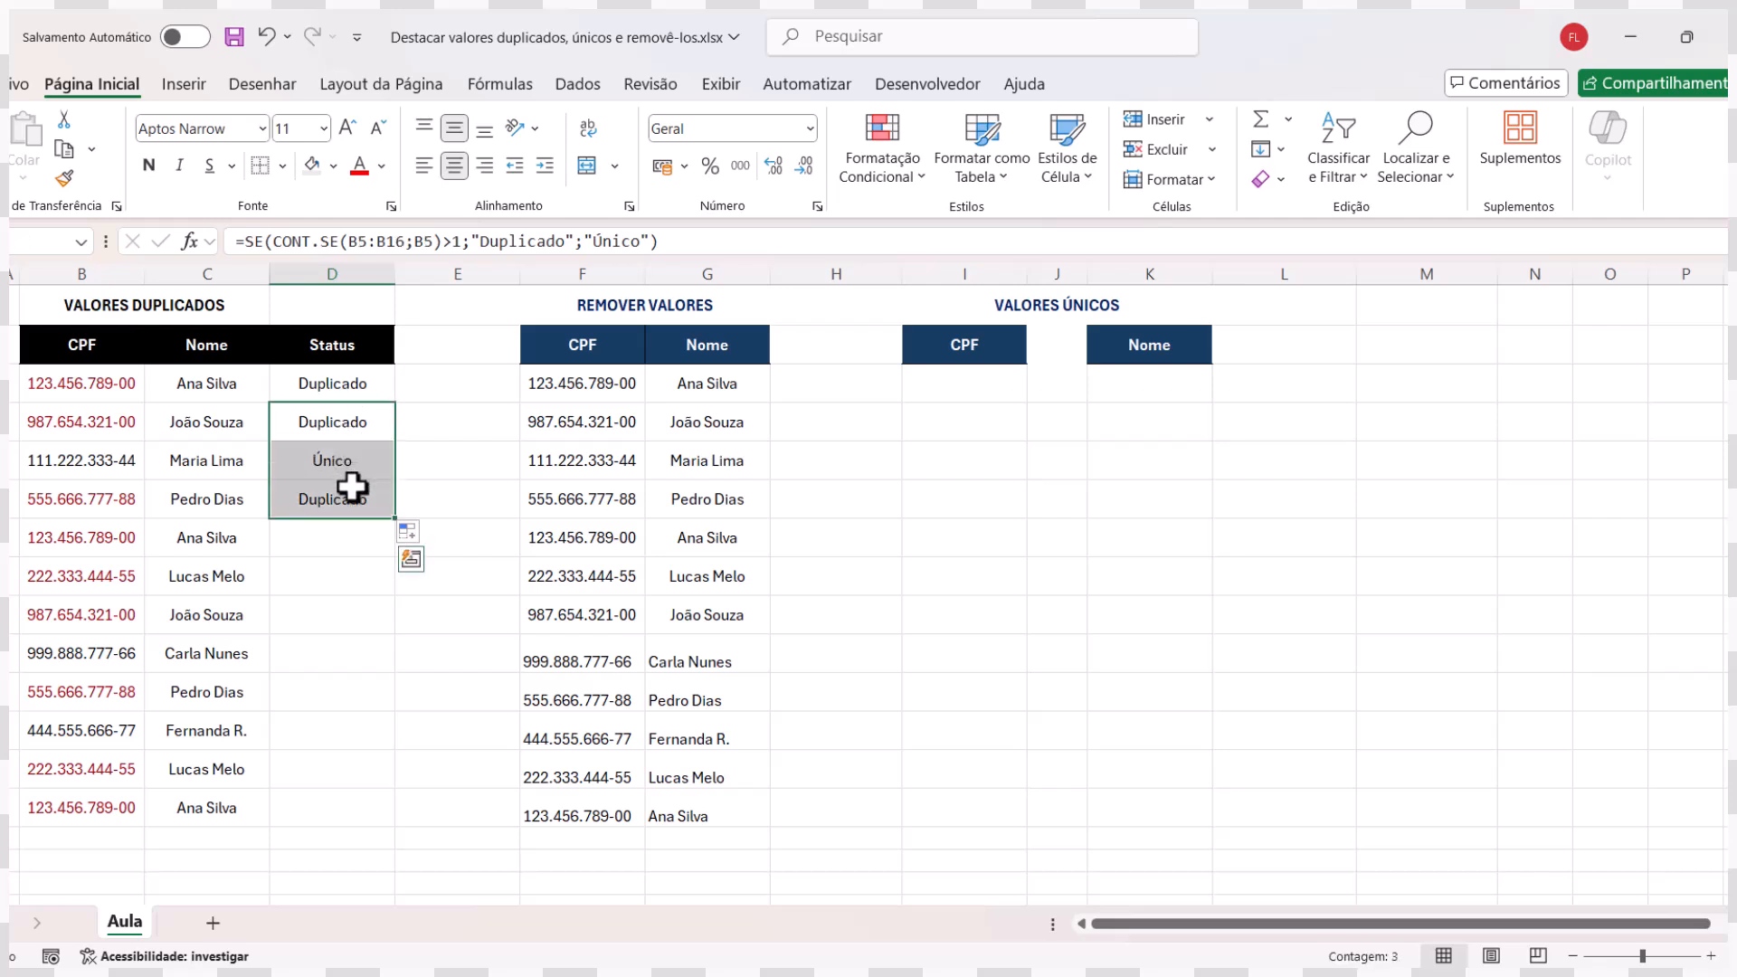
key("Delete")
- Lock the CONT.SE range in D4's formula as the absolute reference $B$4:$B$15, leaving the criteria B4 relative
left_click(336, 383)
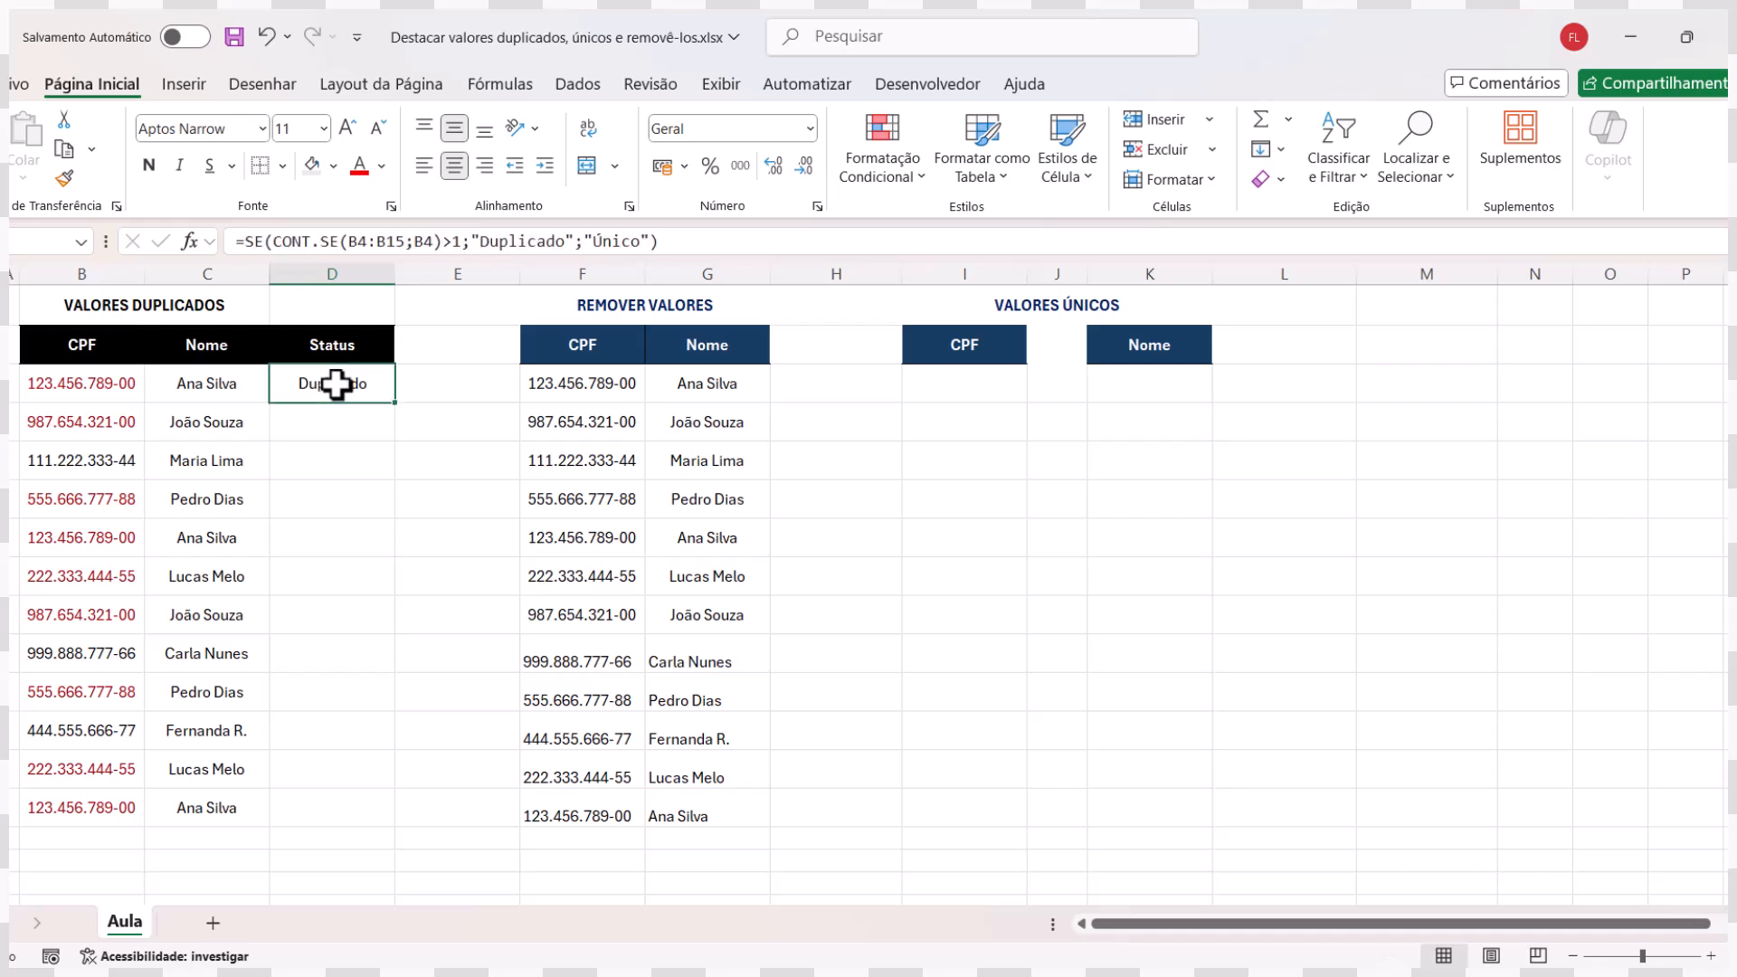
left_click(353, 242)
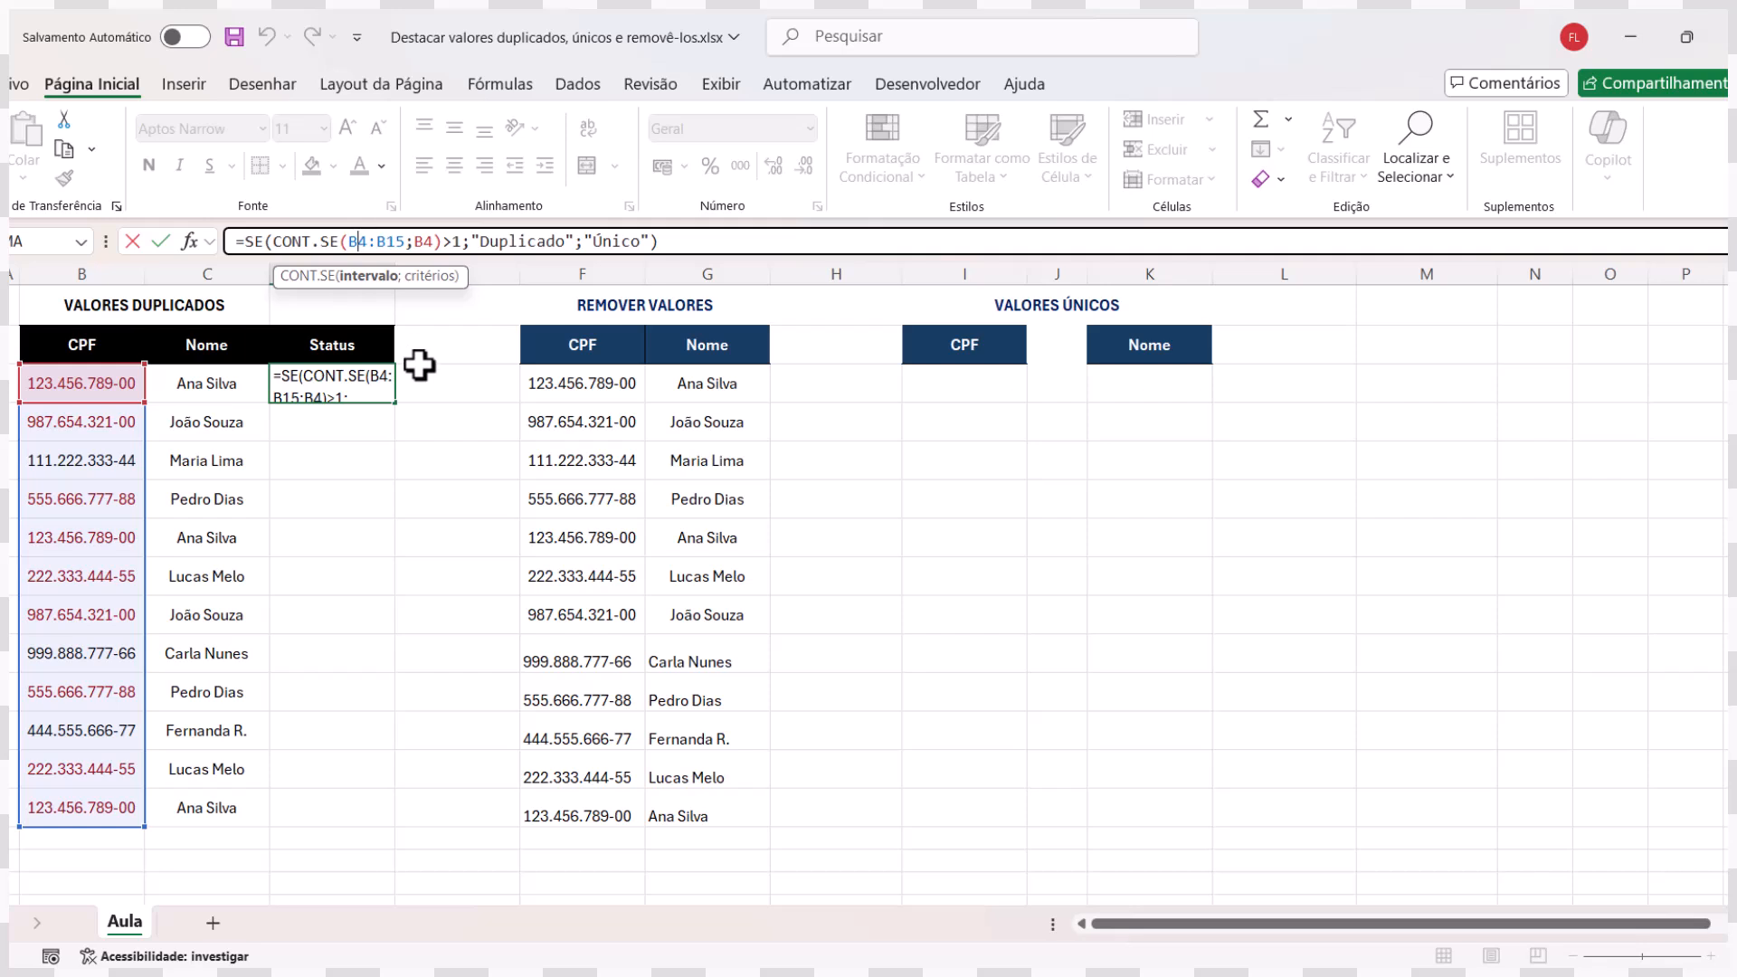
key("F4")
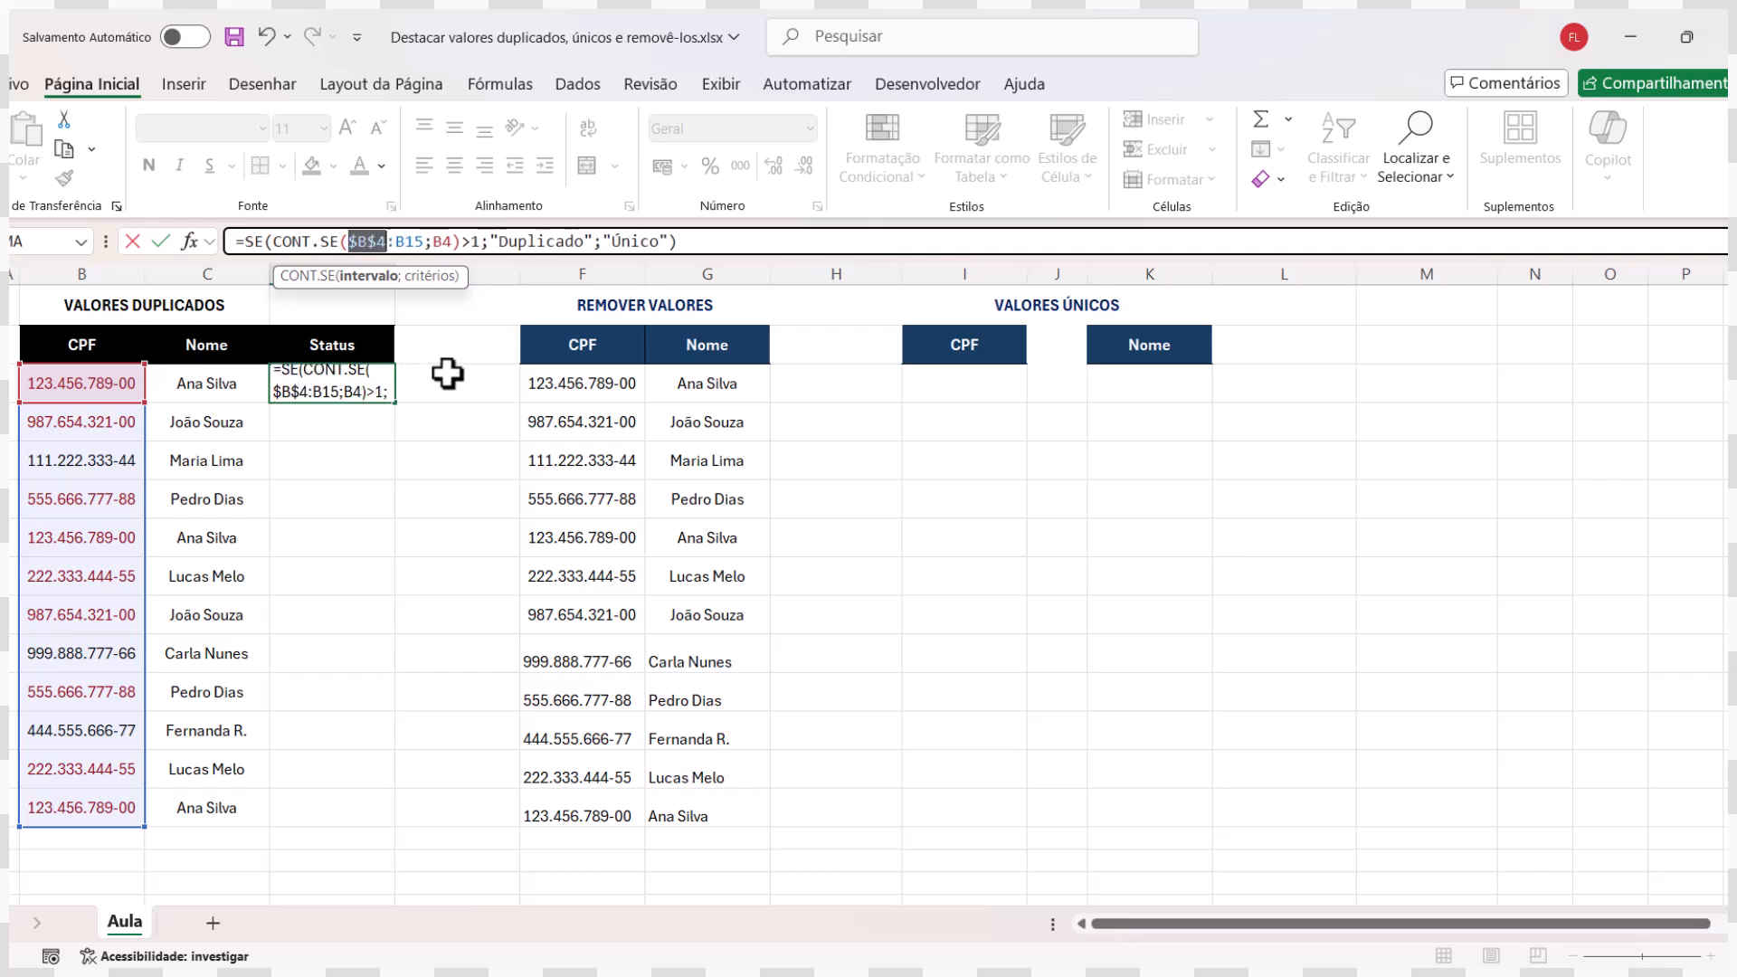
left_click(368, 244)
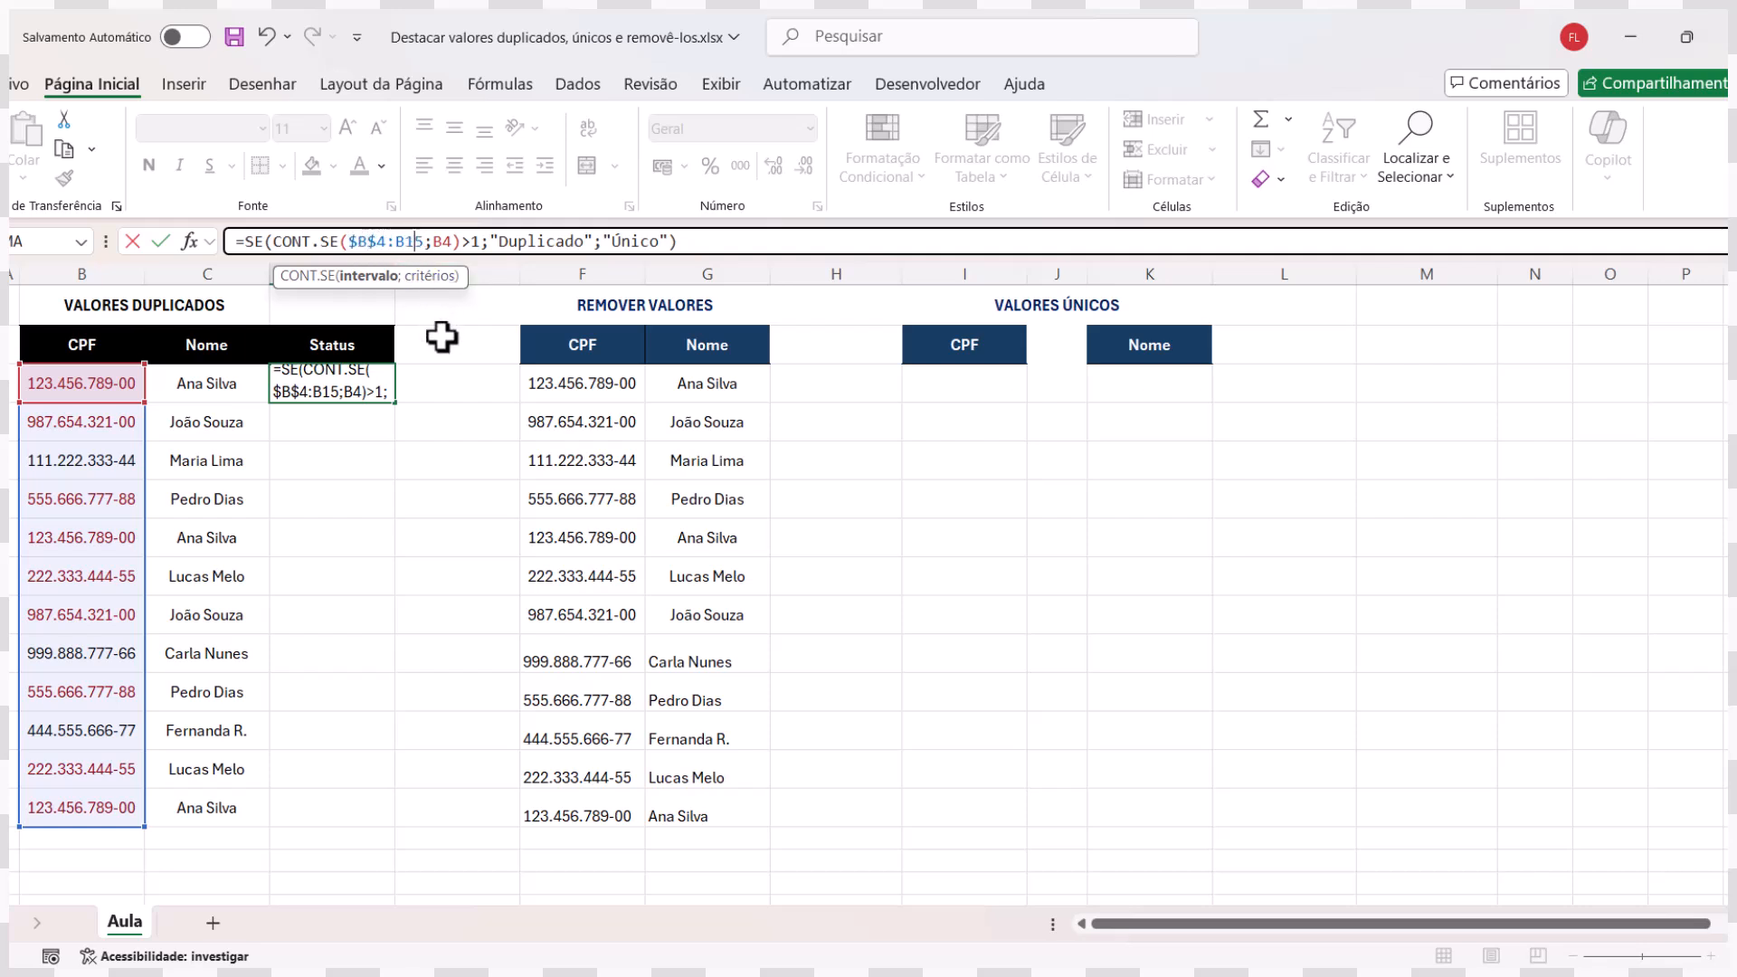
key("F4")
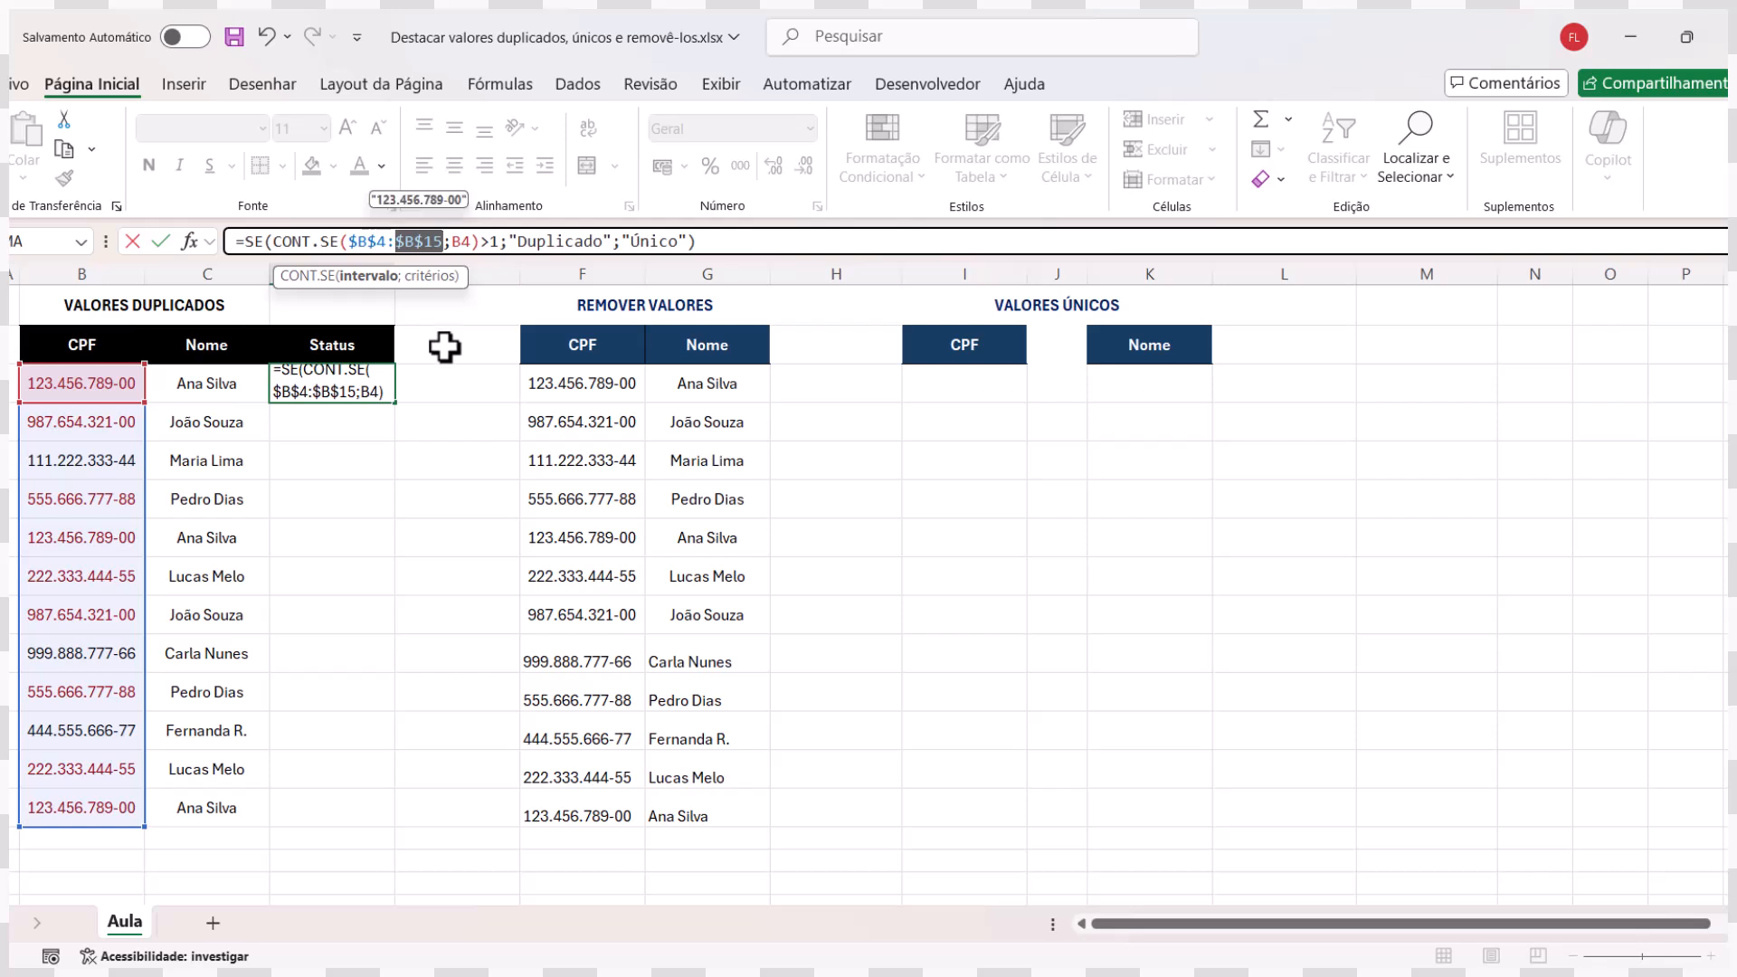
left_click(366, 243)
left_click(426, 243)
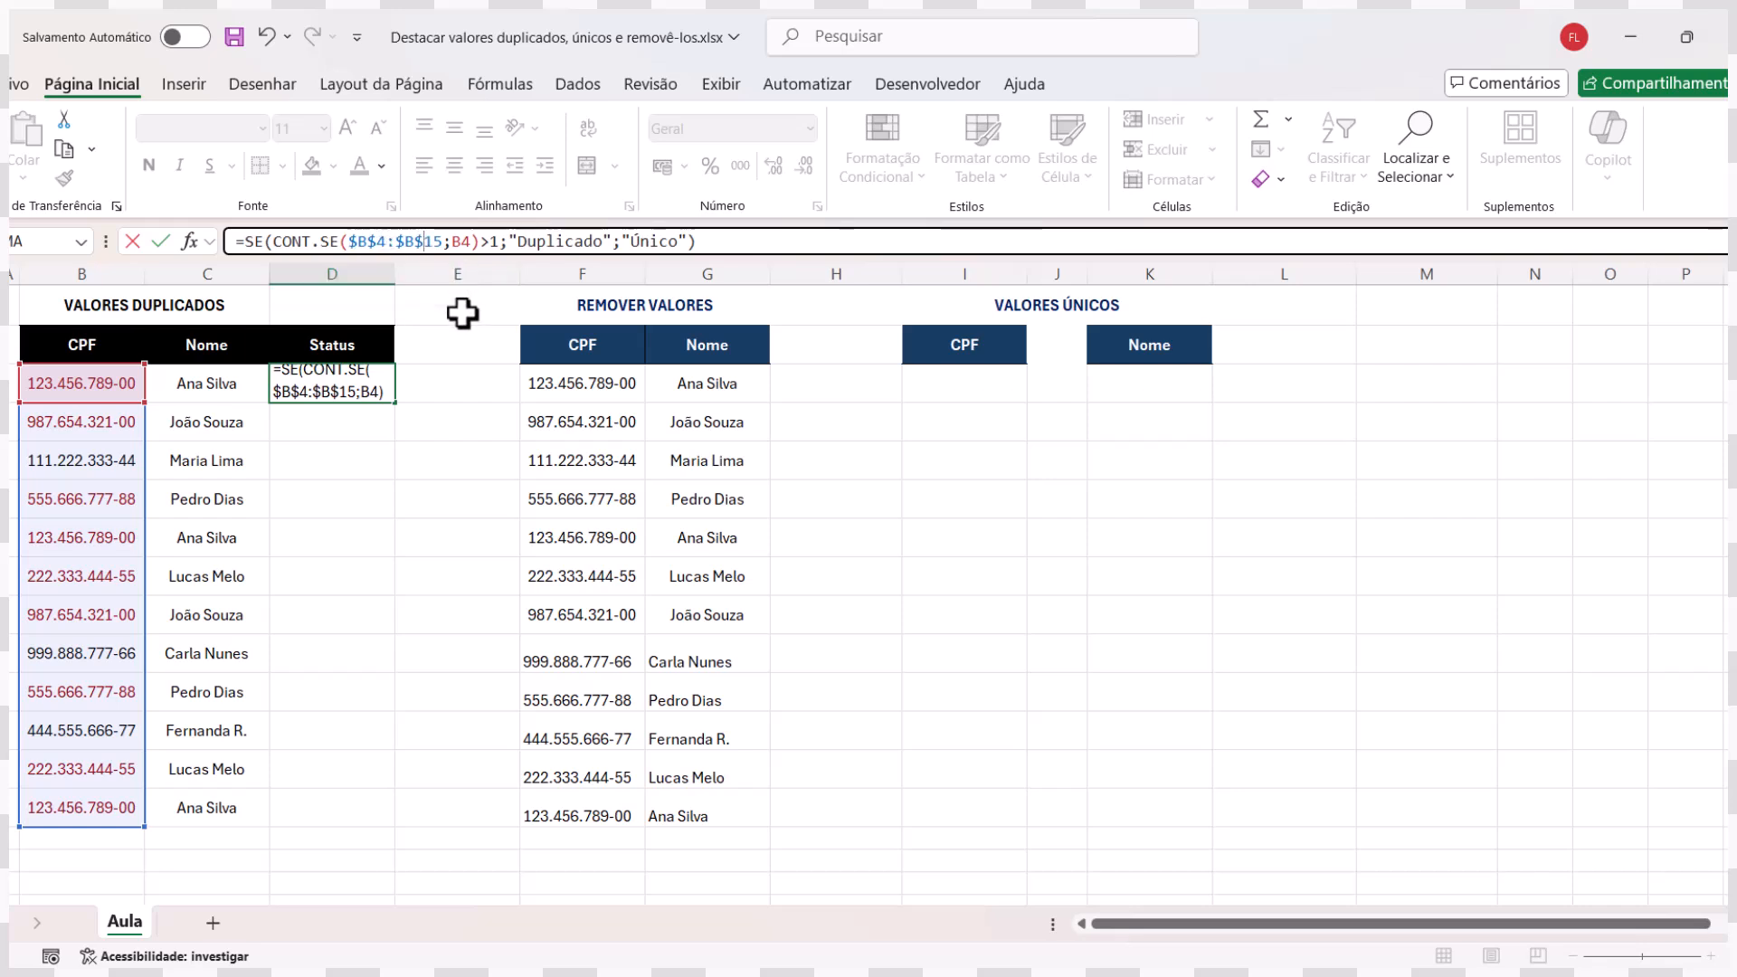
key("Return")
- Fill D4's formula with the locked range down to D15 and check the references in D6
left_click(378, 380)
left_click_drag(394, 404, 391, 816)
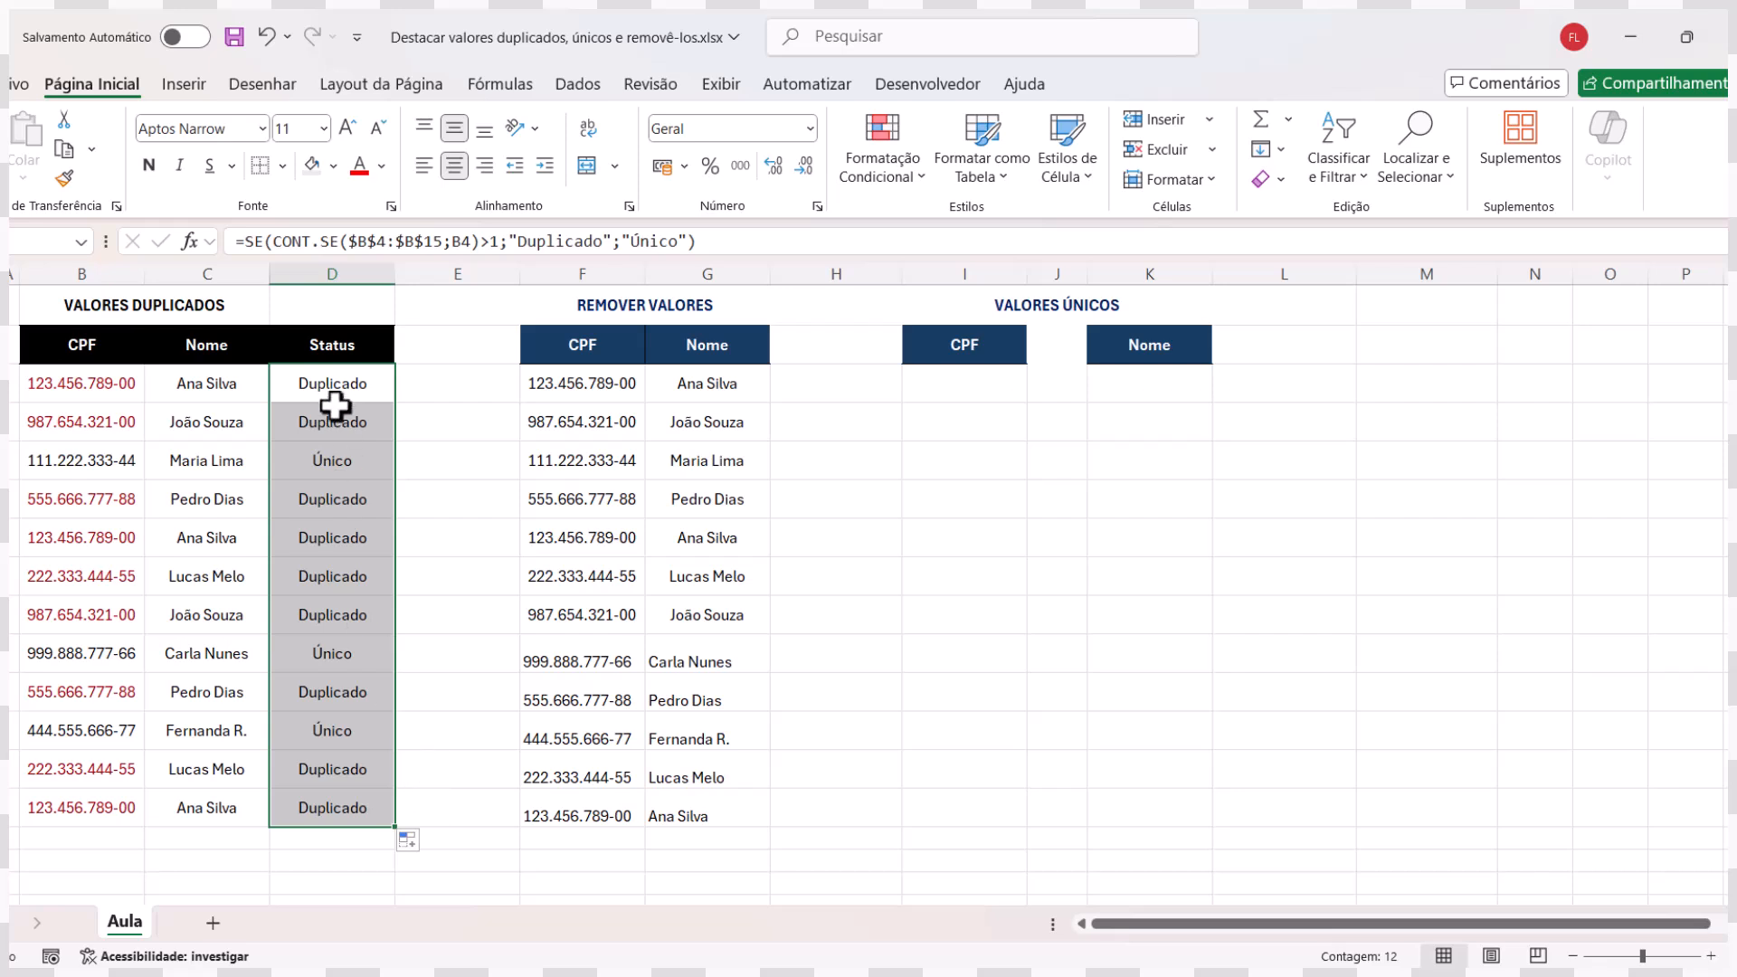
left_click(339, 459)
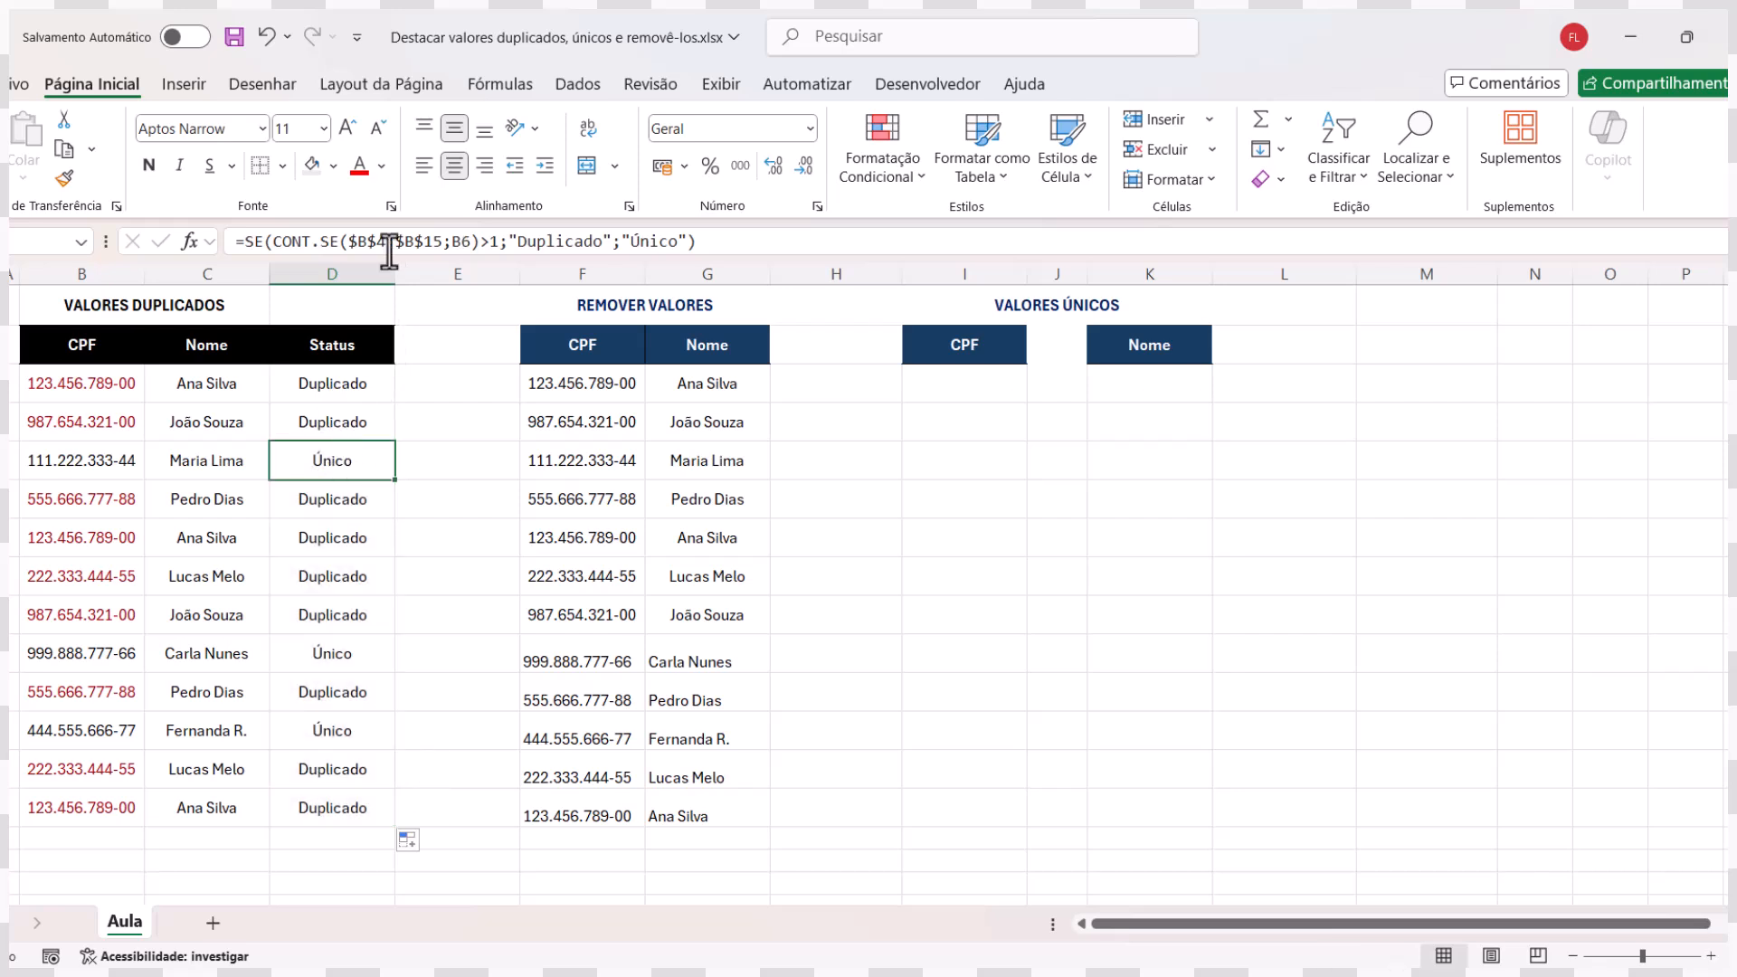
left_click(465, 242)
key("Escape")
- Clear D5:D15 and automatically fill the status formula from D4 down to the last row of the table
left_click_drag(360, 411, 369, 799)
key("Delete")
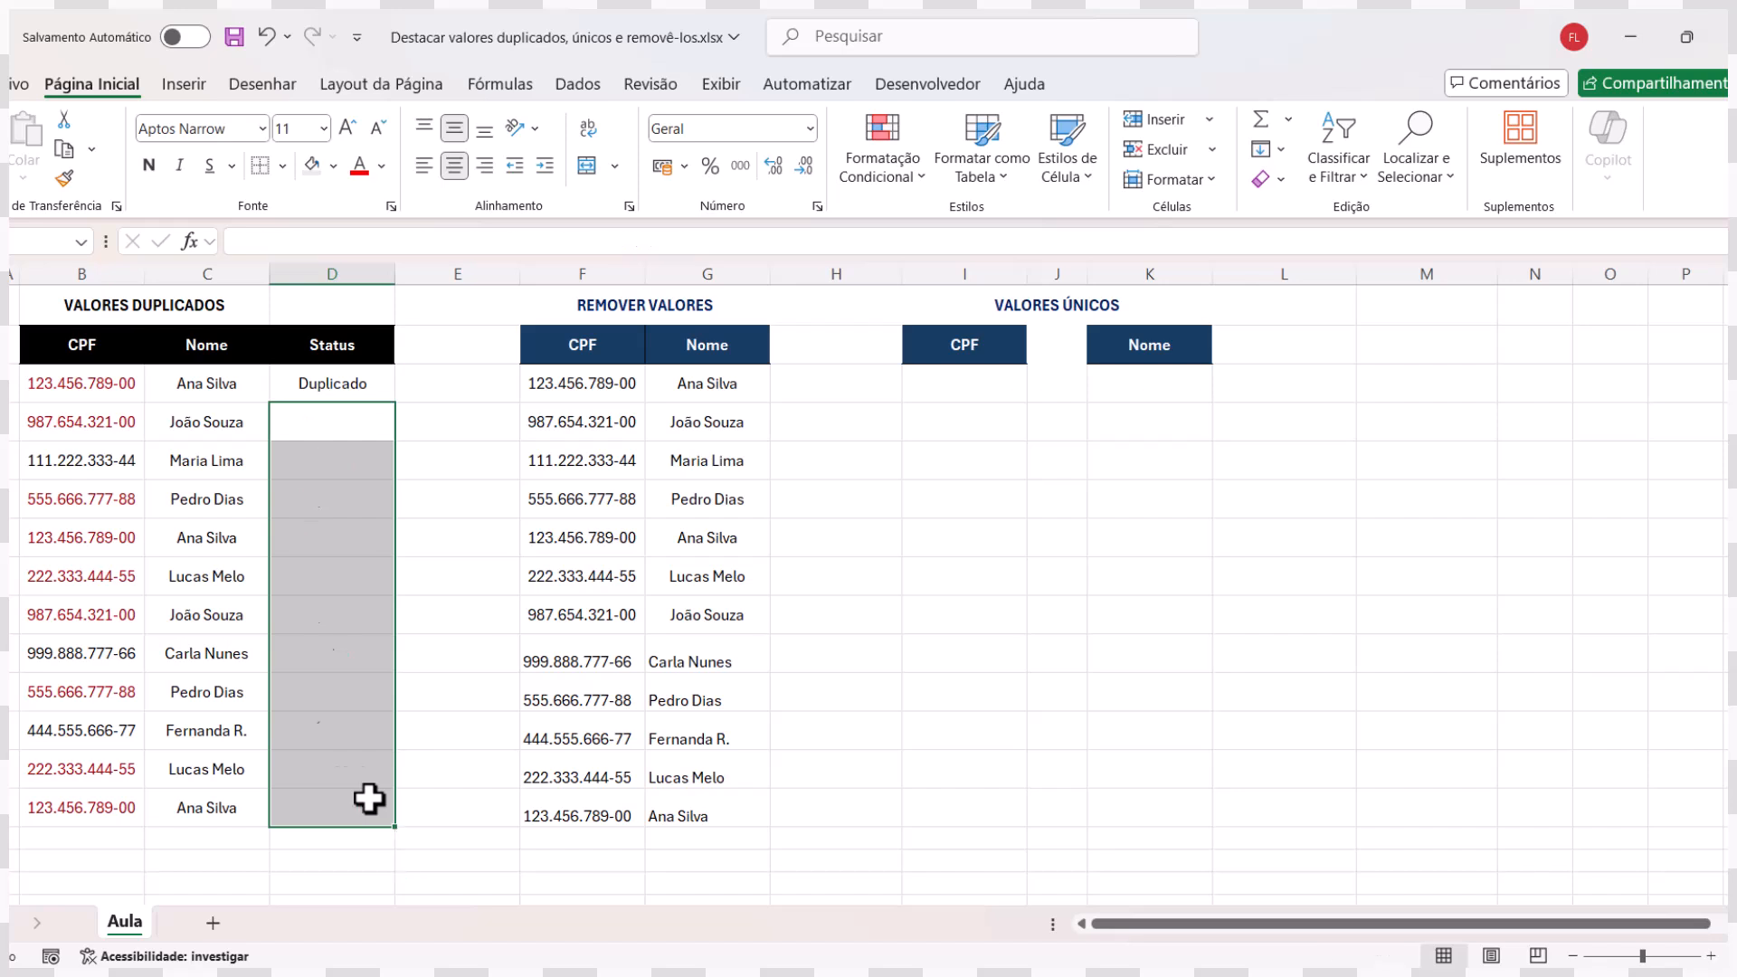
left_click(367, 384)
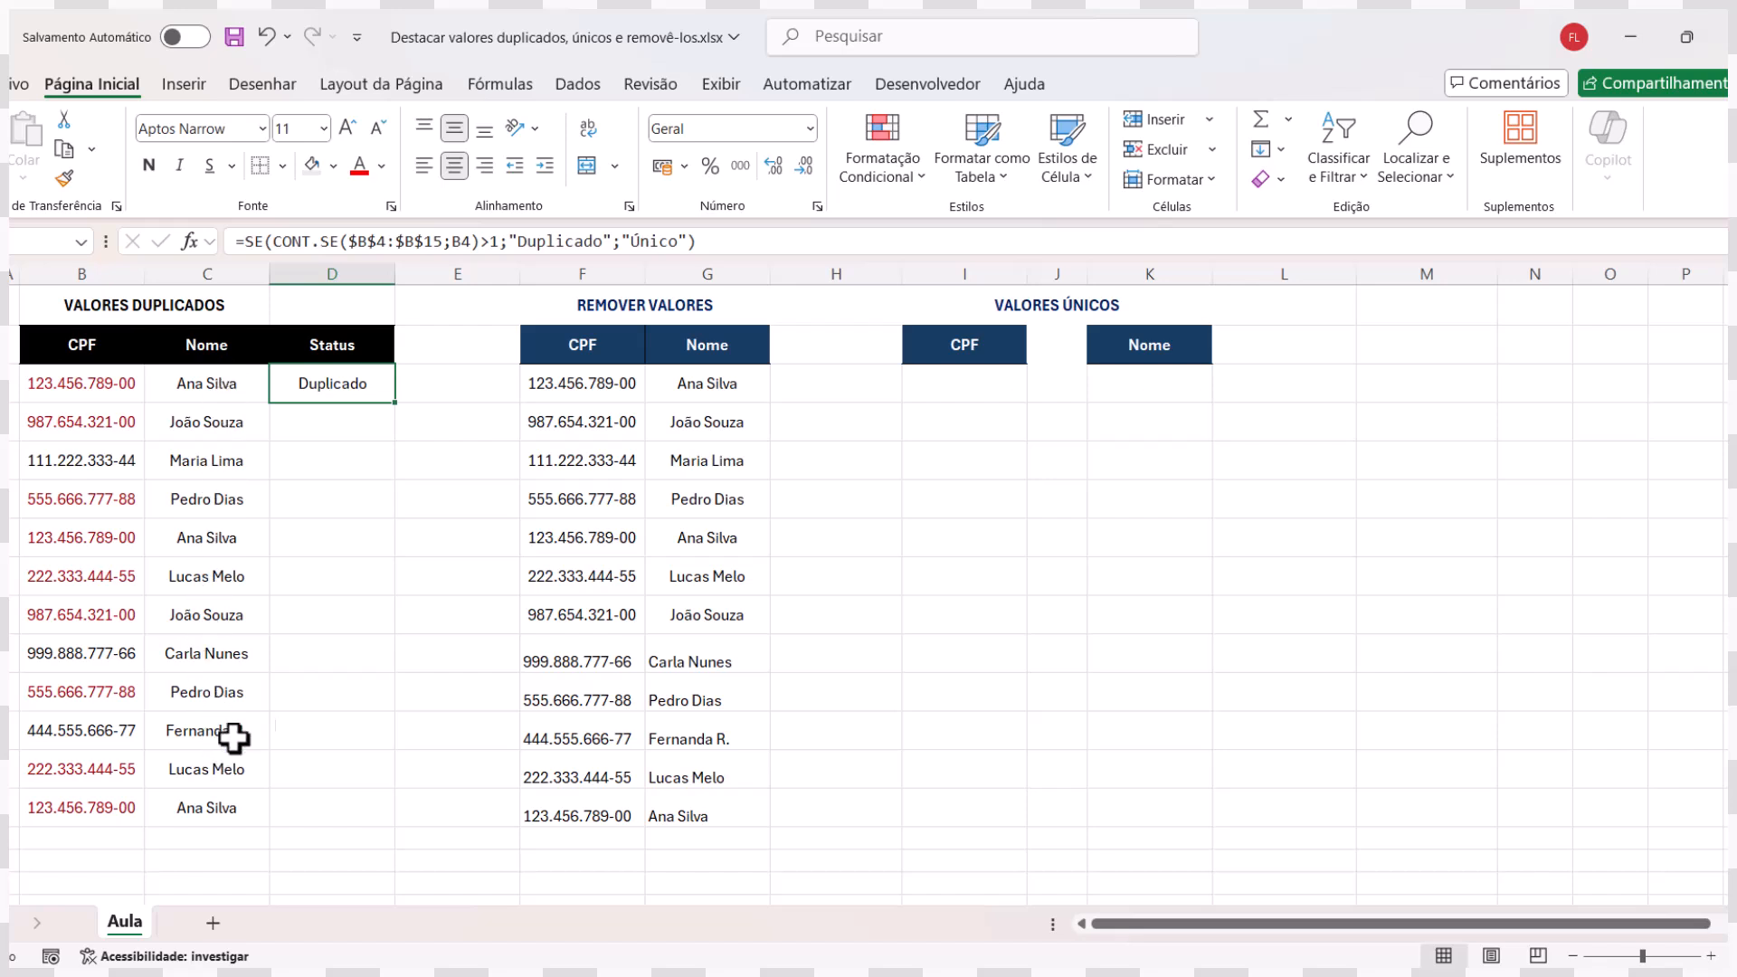
double_click(396, 405)
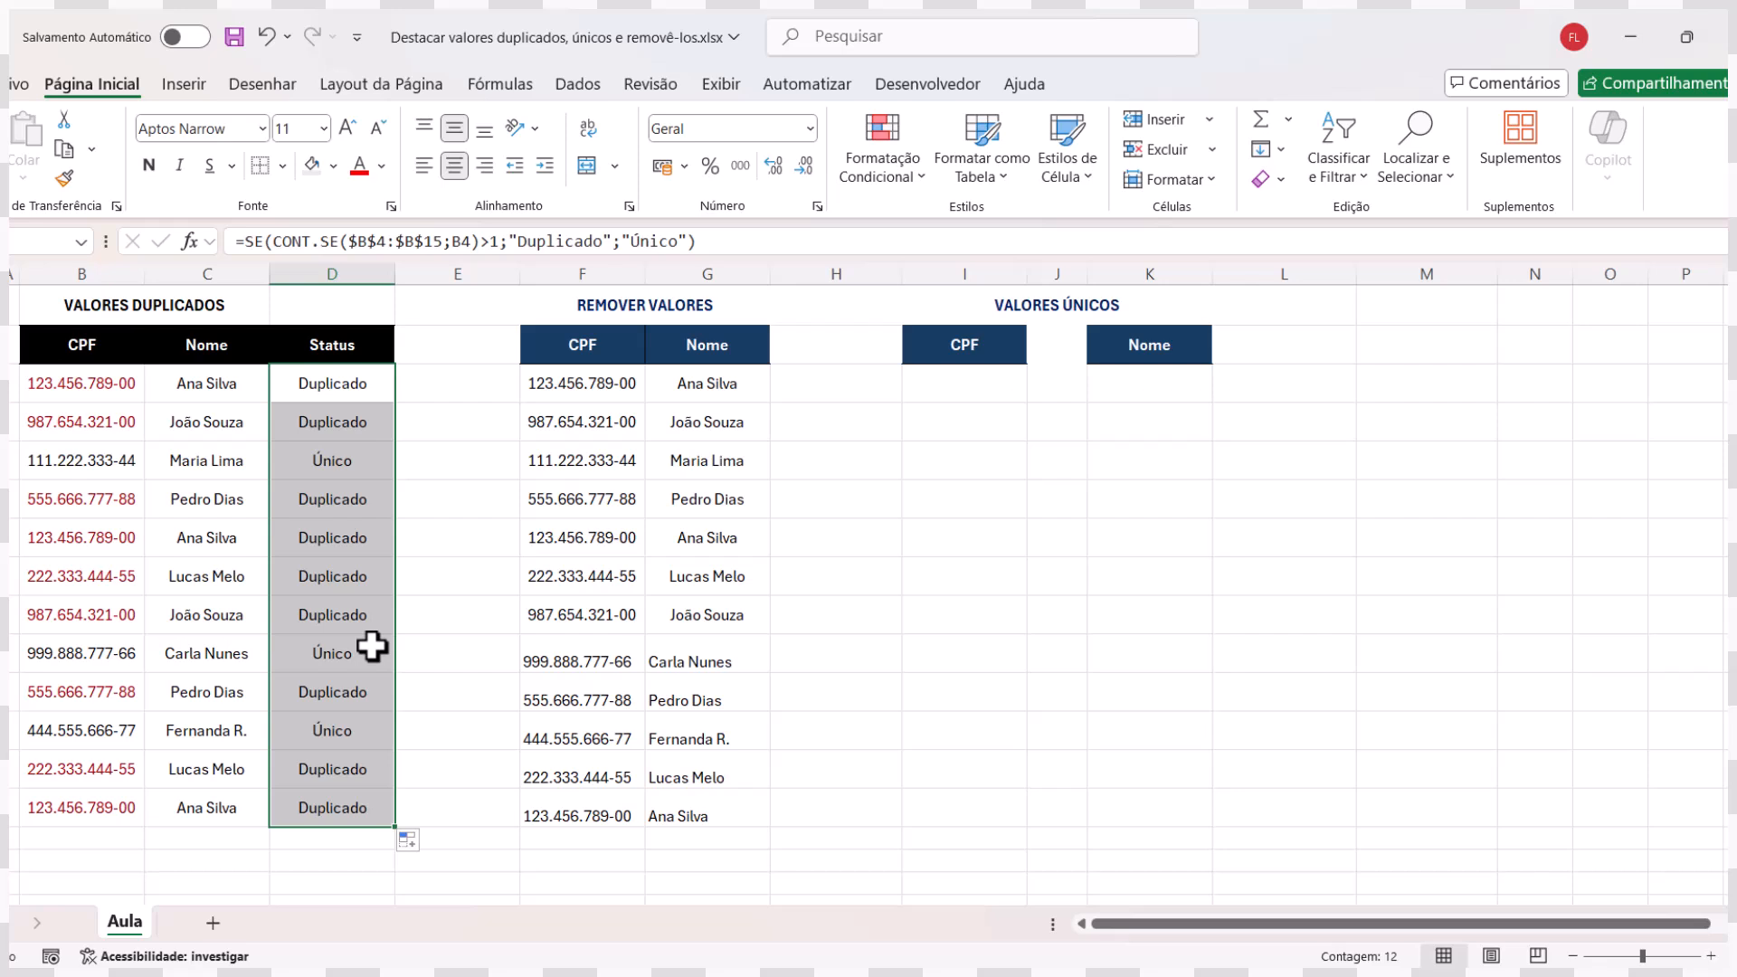
left_click(905, 632)
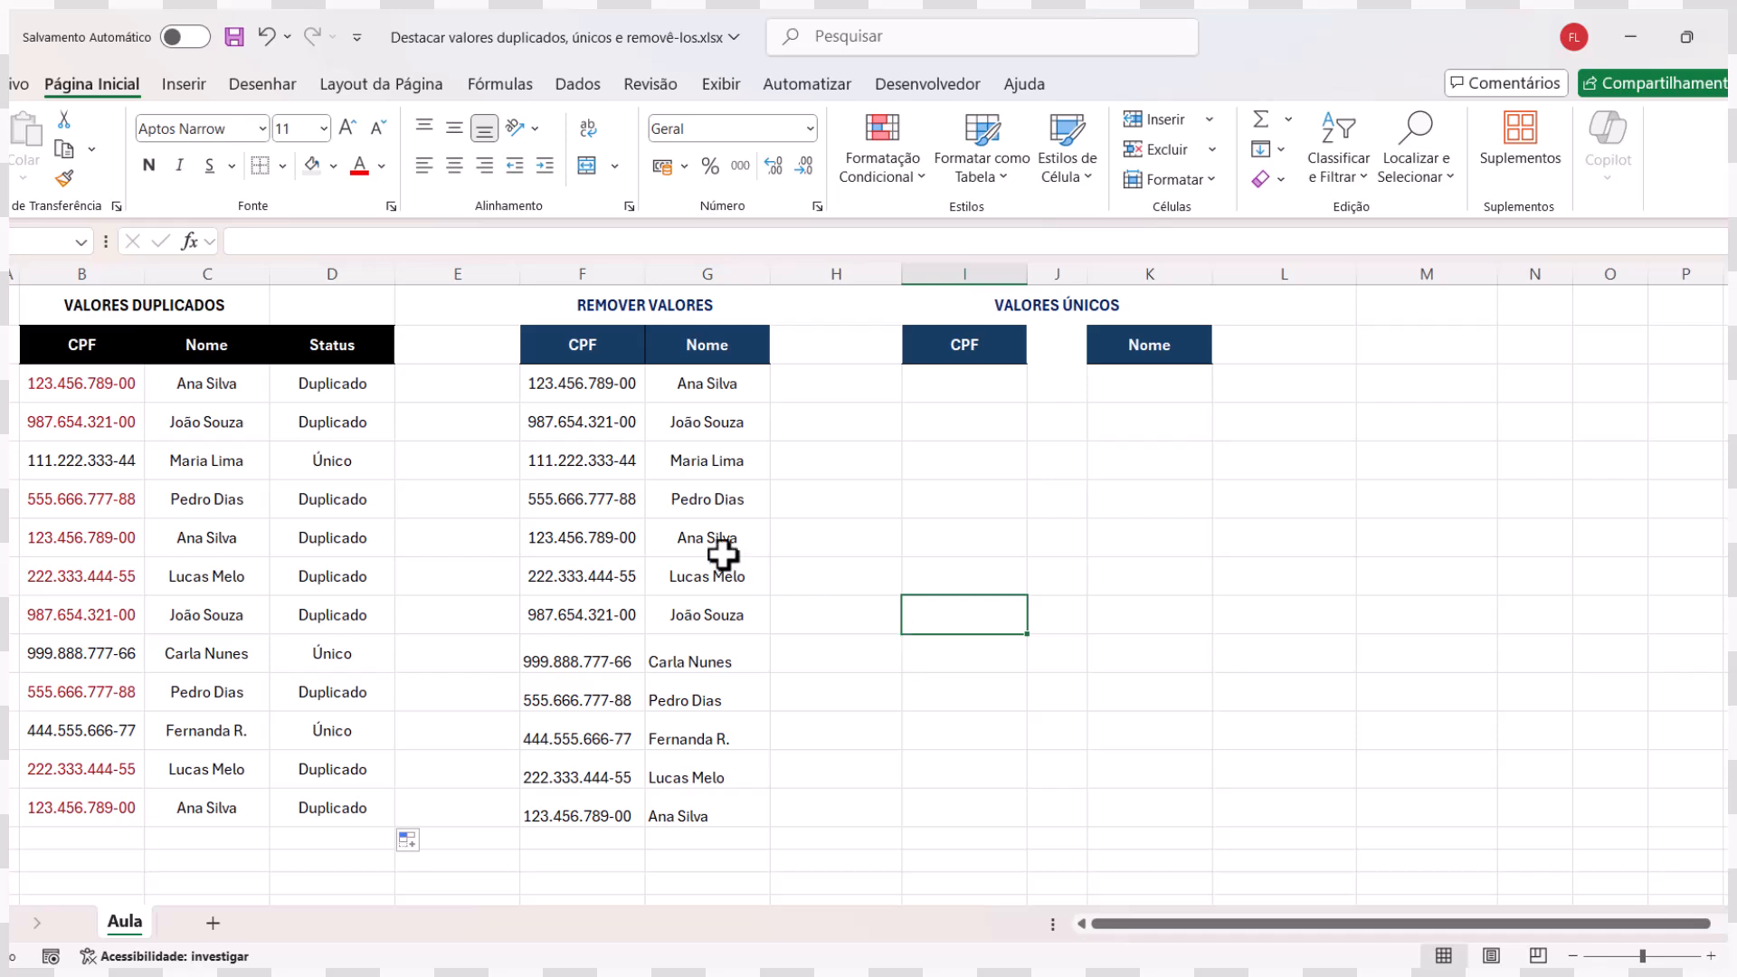
- Remove duplicates from the CPF values F4:F15 under REMOVER VALORES, continuing with the current selection only, and count the remaining CPFs
left_click(609, 385)
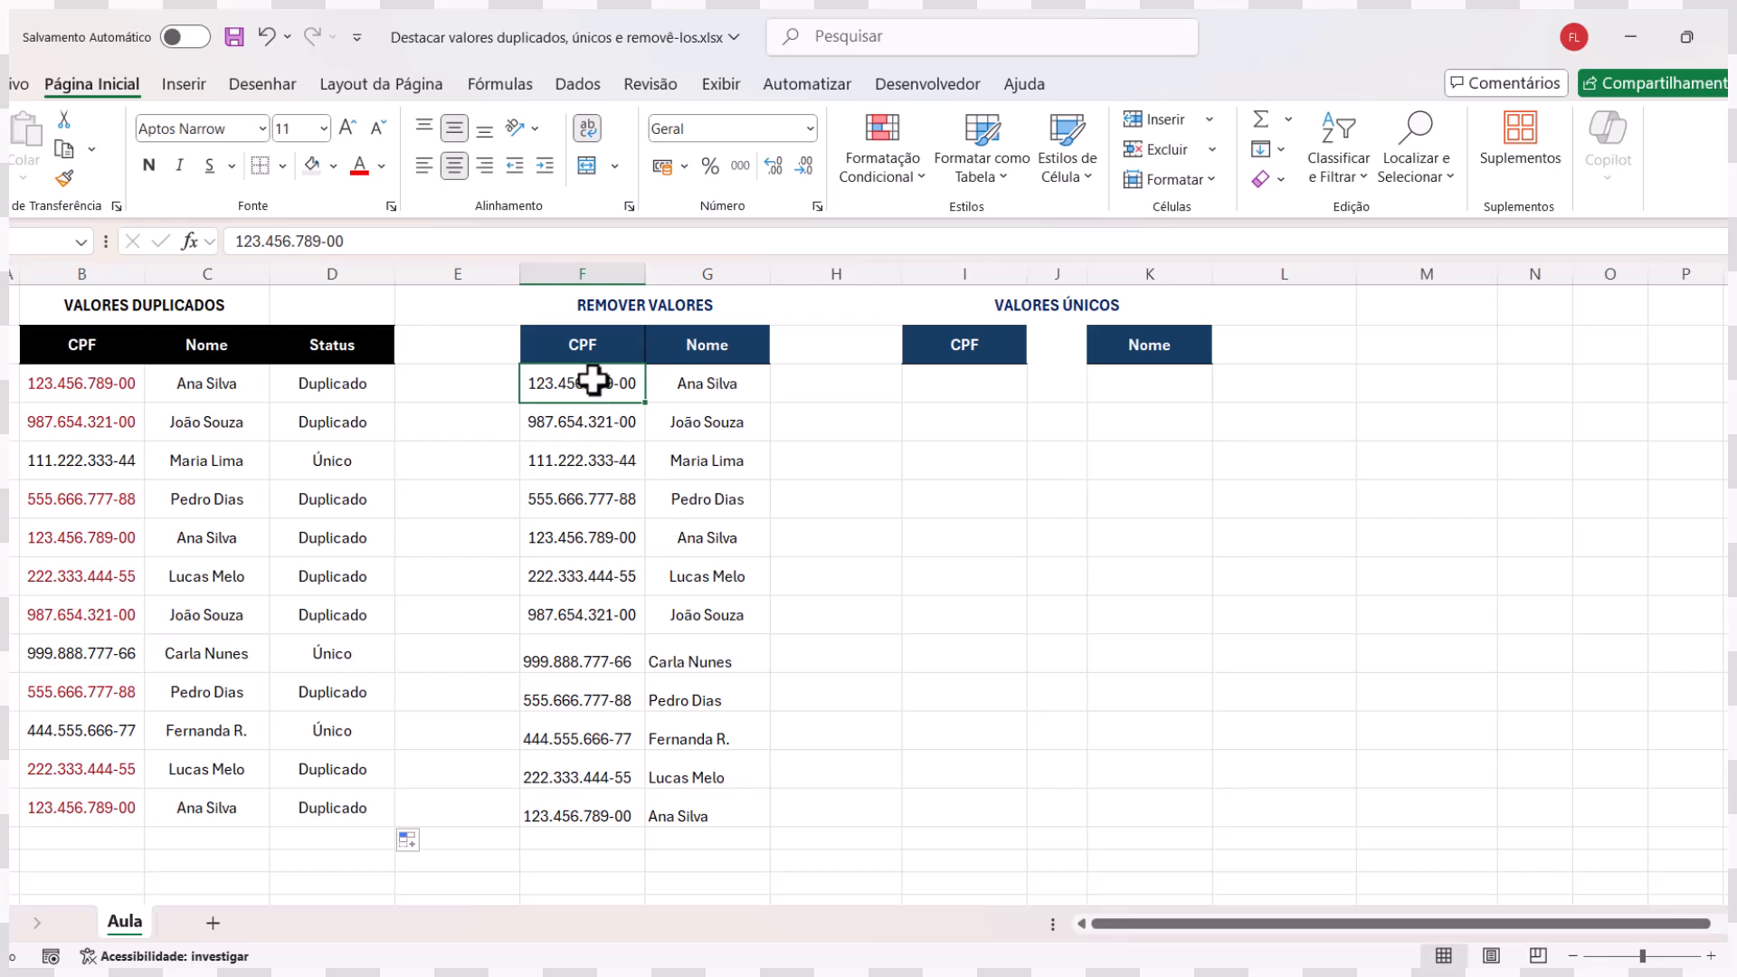
left_click_drag(589, 388, 623, 795)
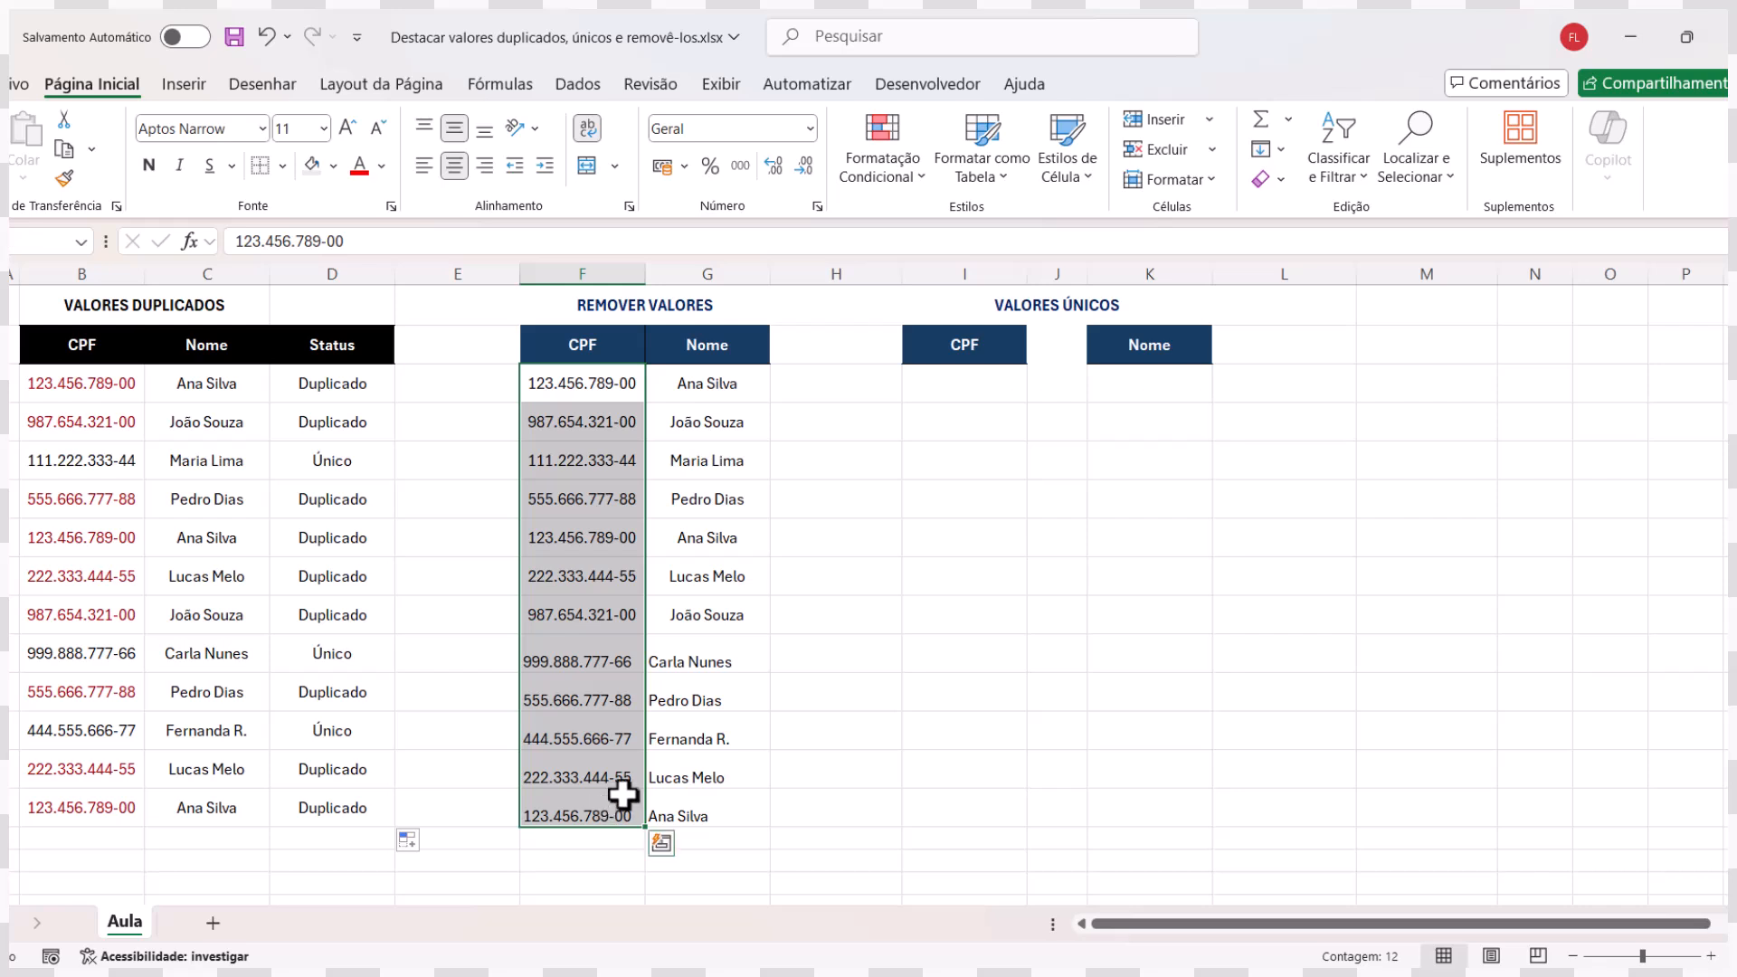
left_click(579, 87)
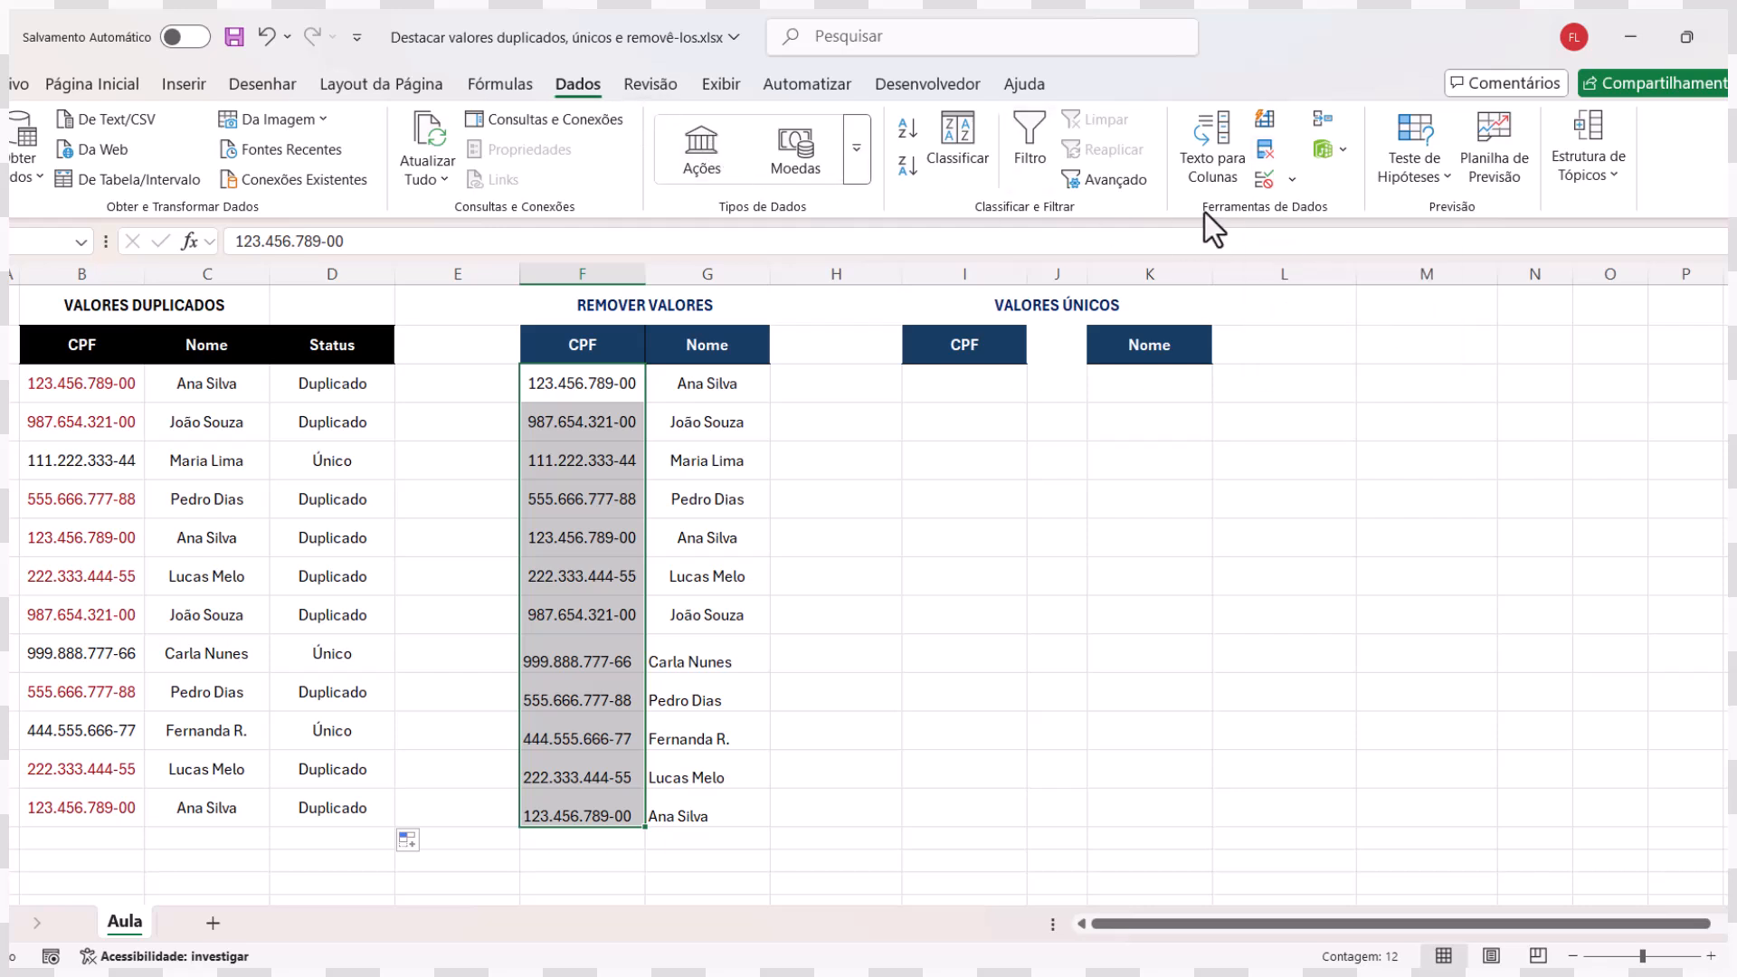
left_click(1267, 156)
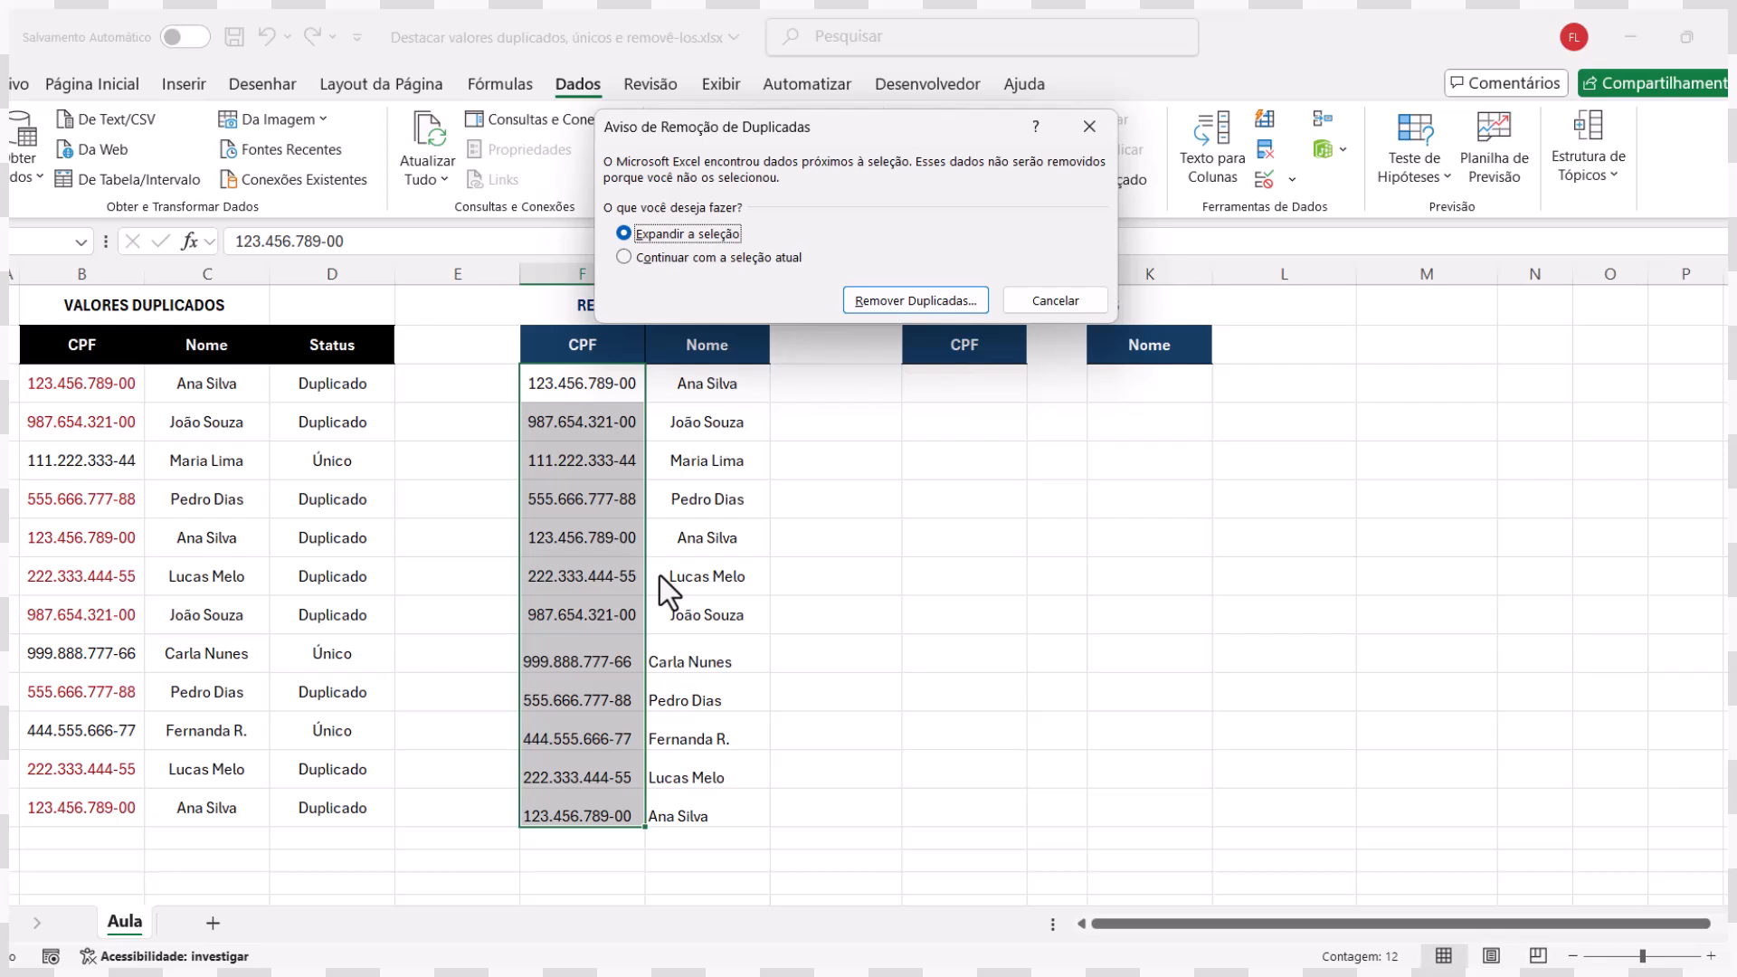
left_click(682, 257)
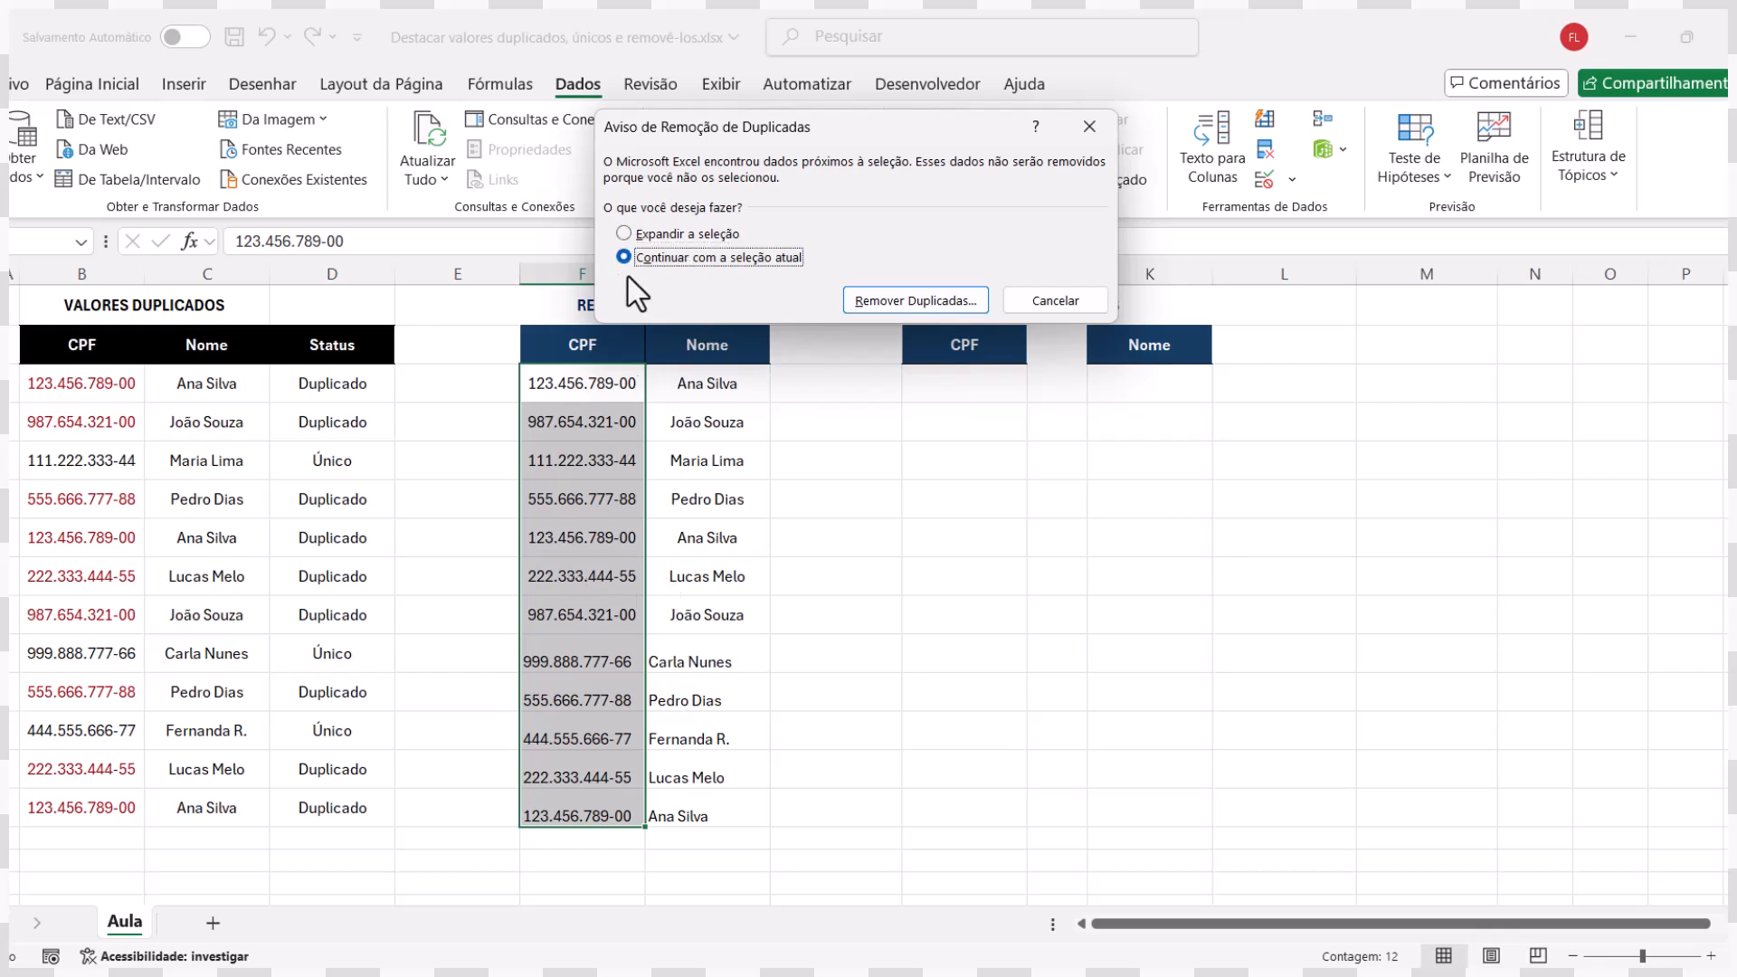
left_click(905, 302)
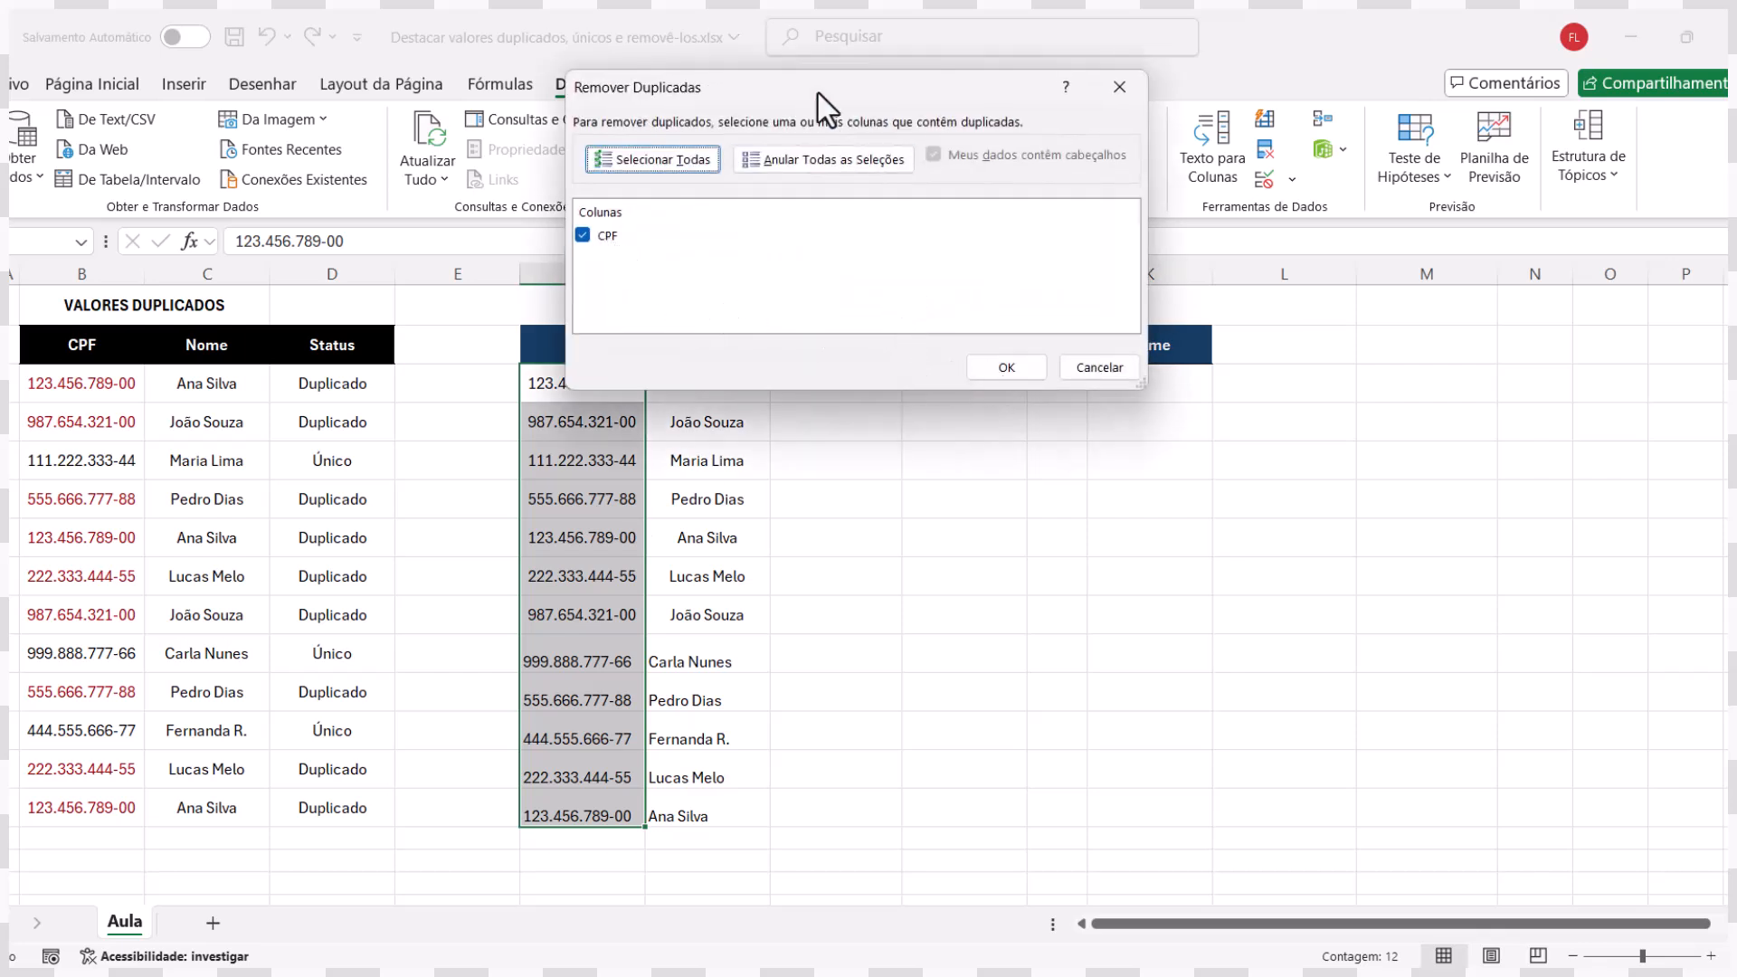
left_click_drag(818, 96, 992, 93)
left_click(1177, 370)
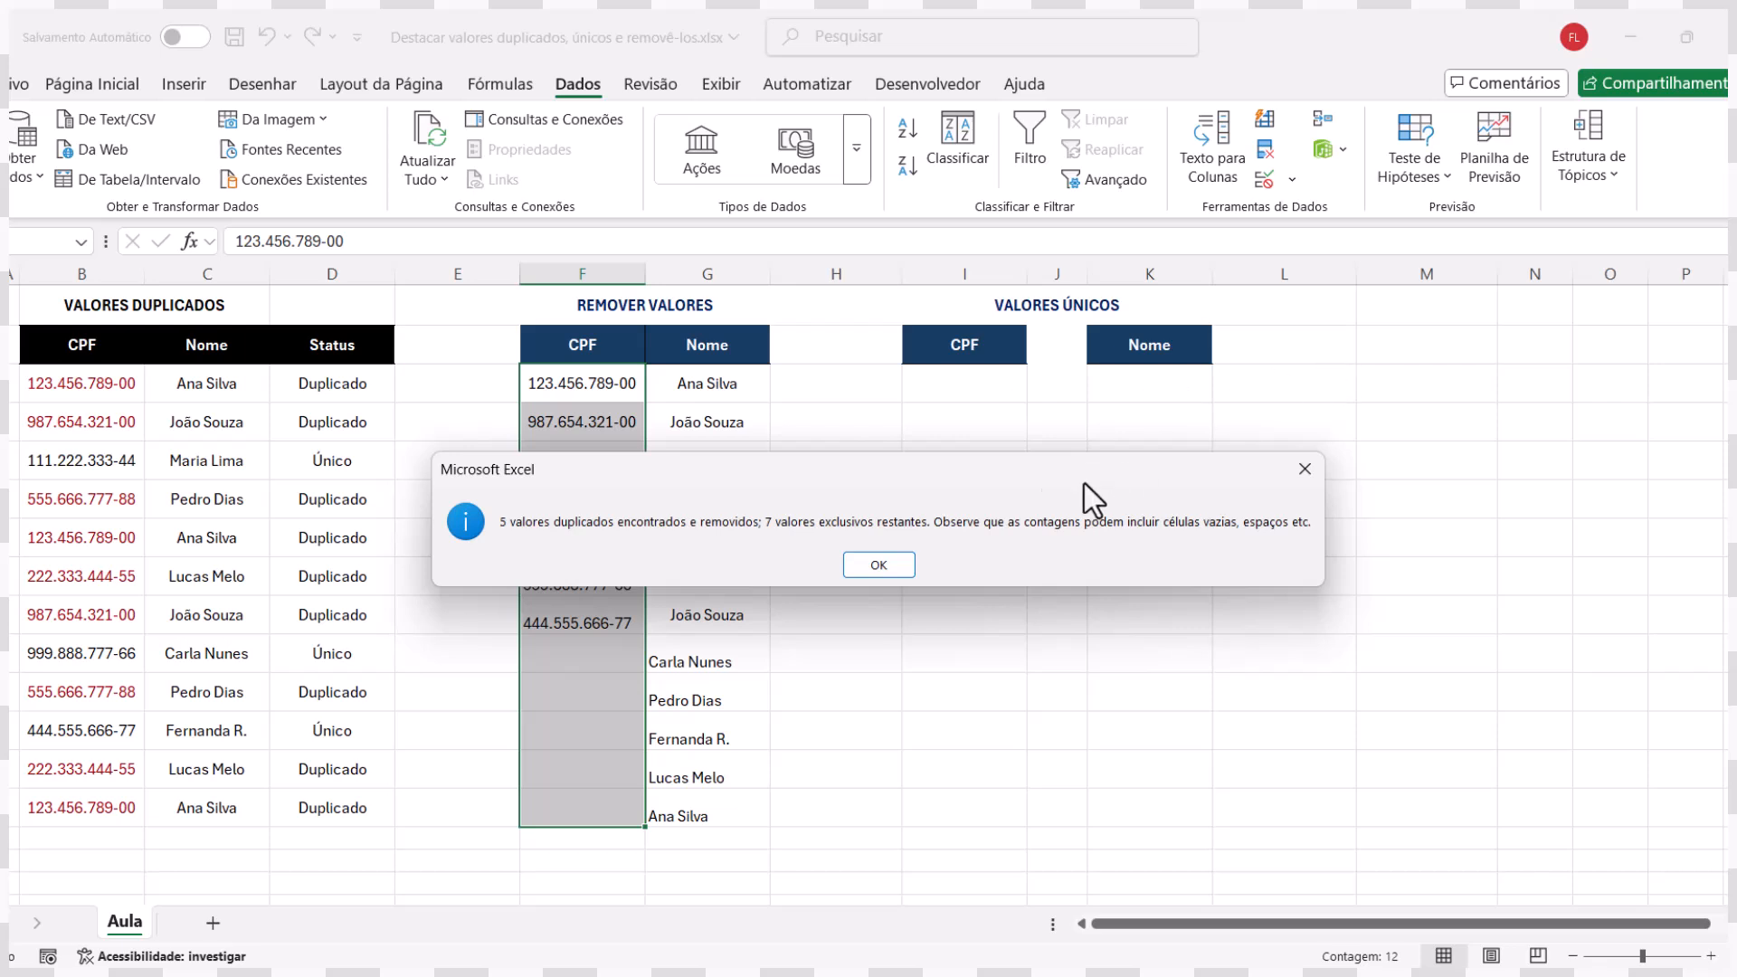
left_click(883, 568)
left_click(1001, 581)
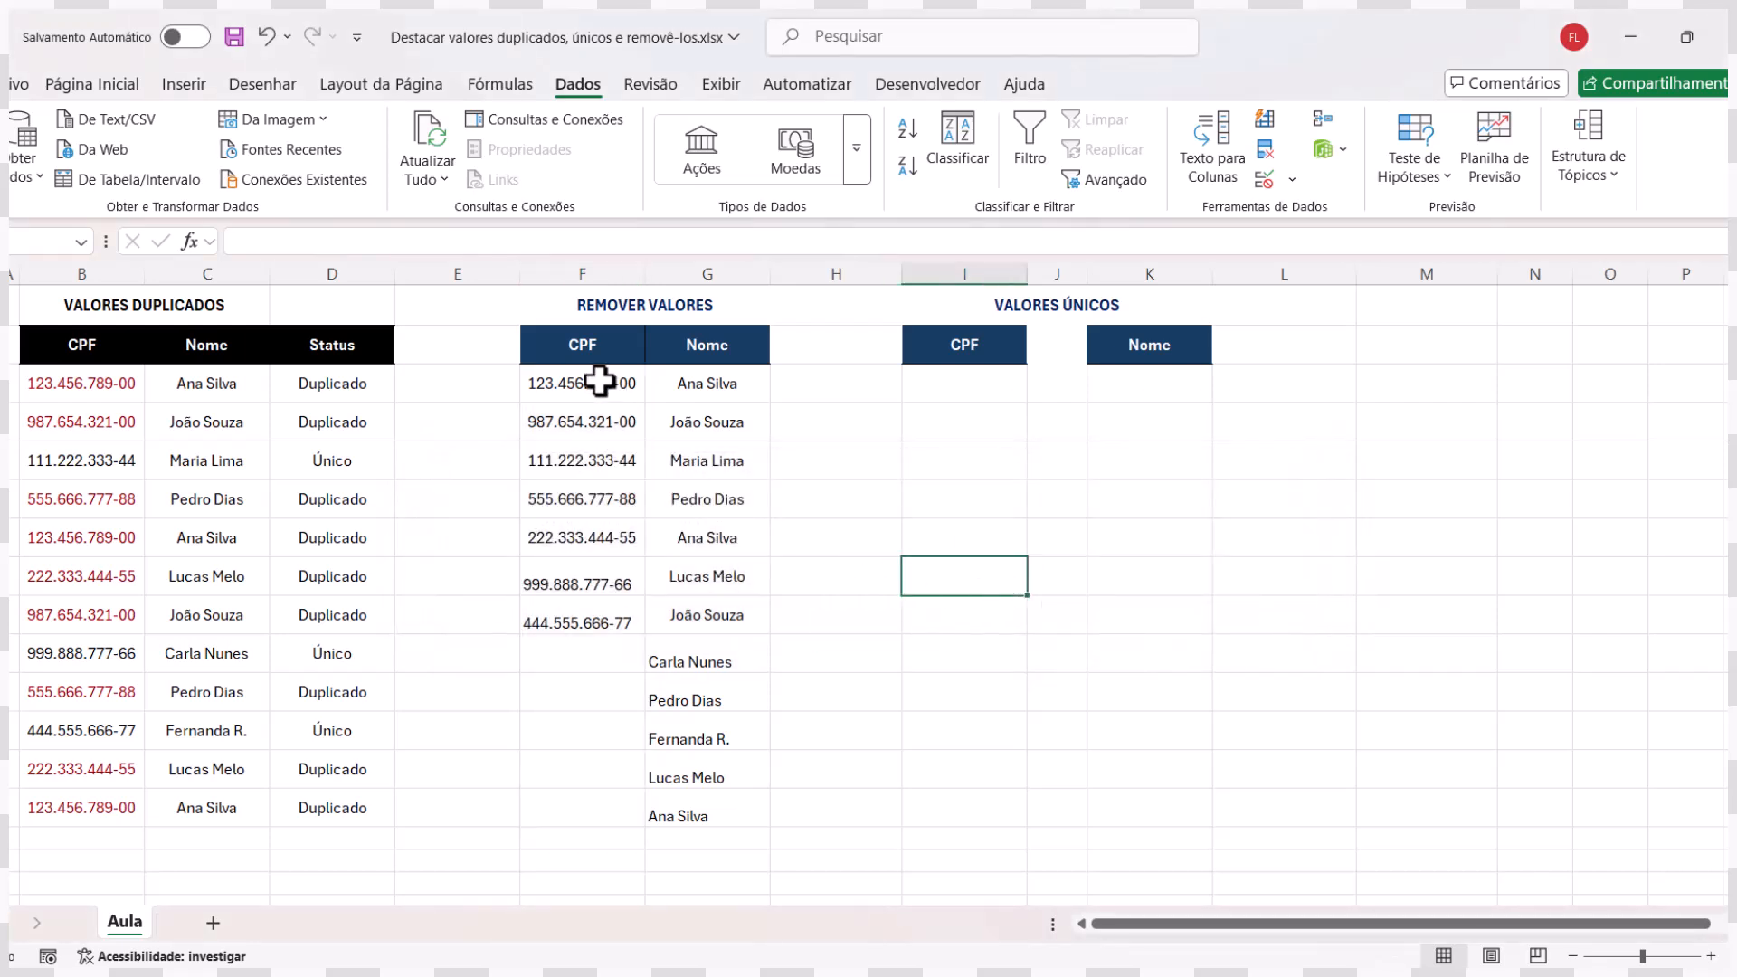
left_click_drag(611, 387, 608, 596)
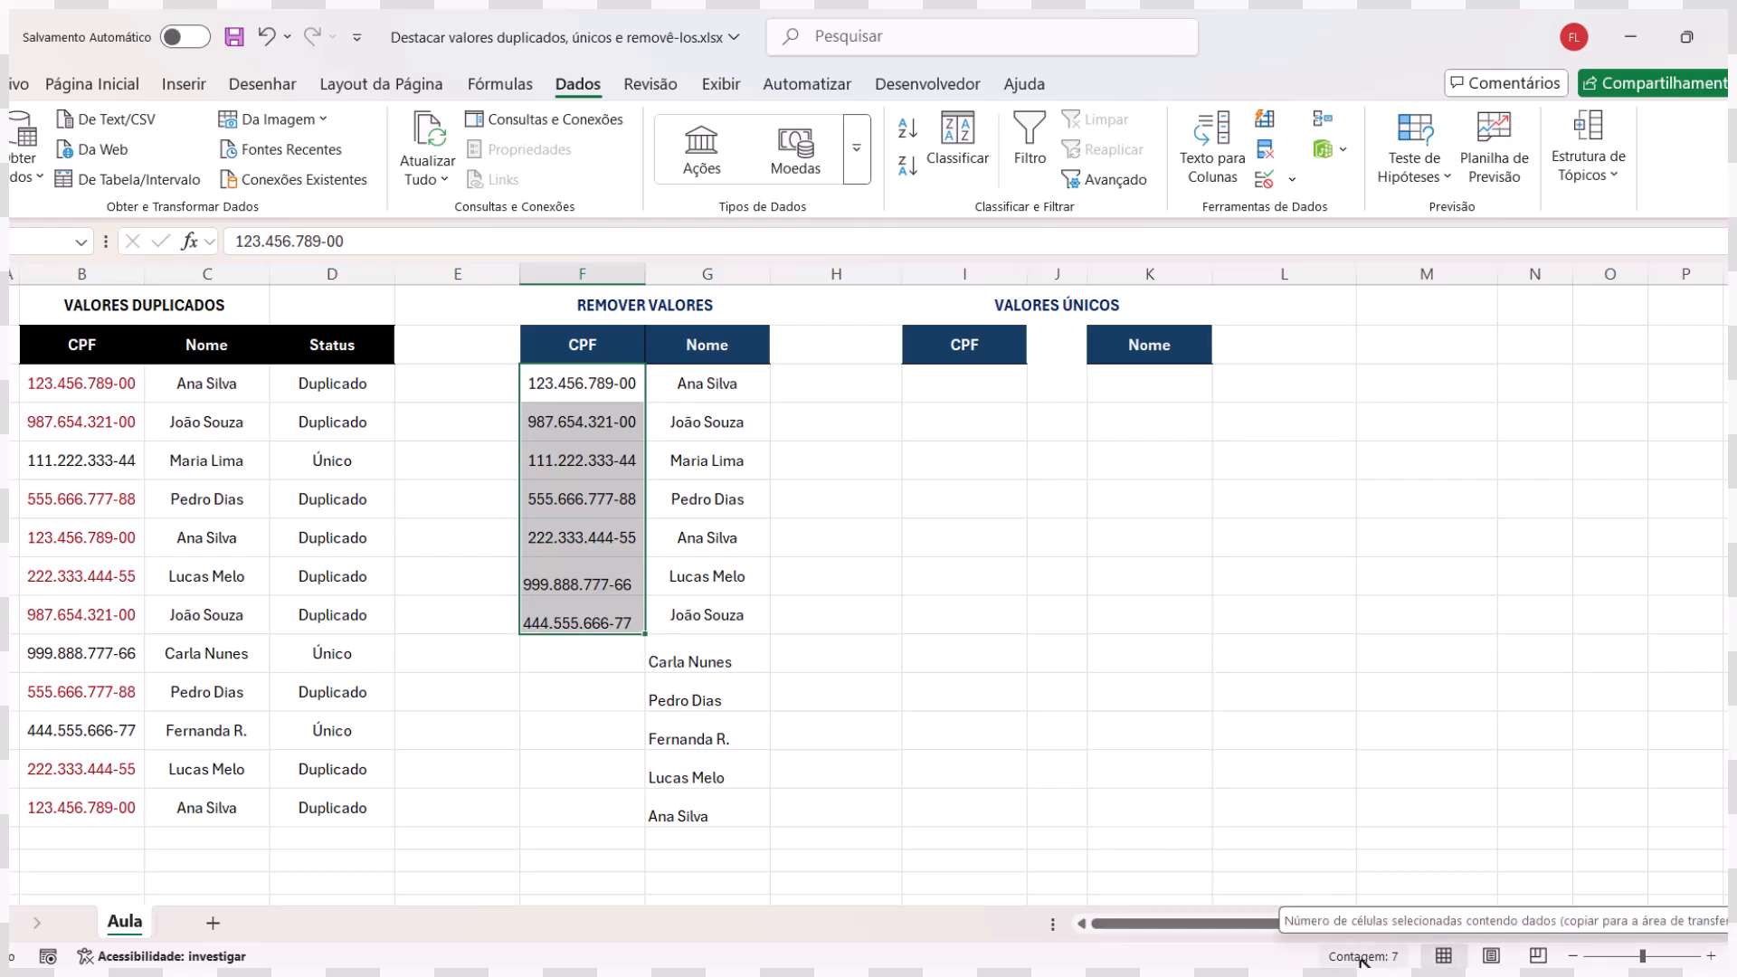
- Remove duplicates from the Nome values G4:G15 under REMOVER VALORES, continuing with the current selection only
left_click_drag(764, 388, 745, 790)
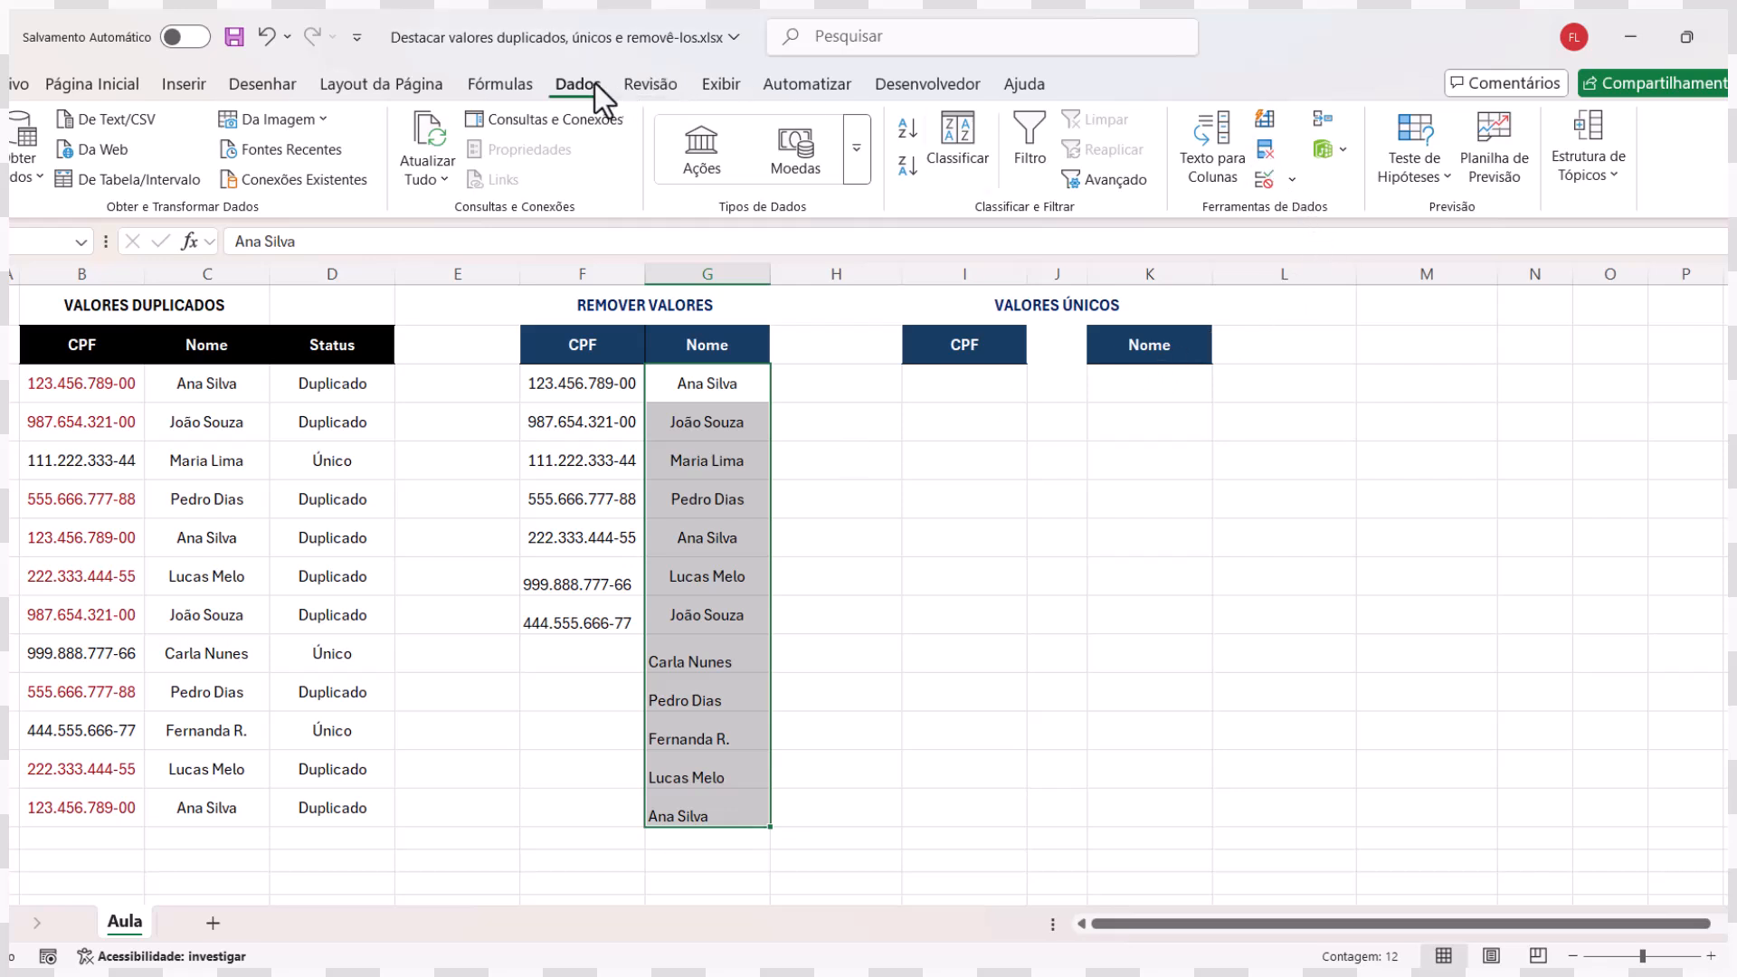
left_click(1267, 151)
left_click(904, 263)
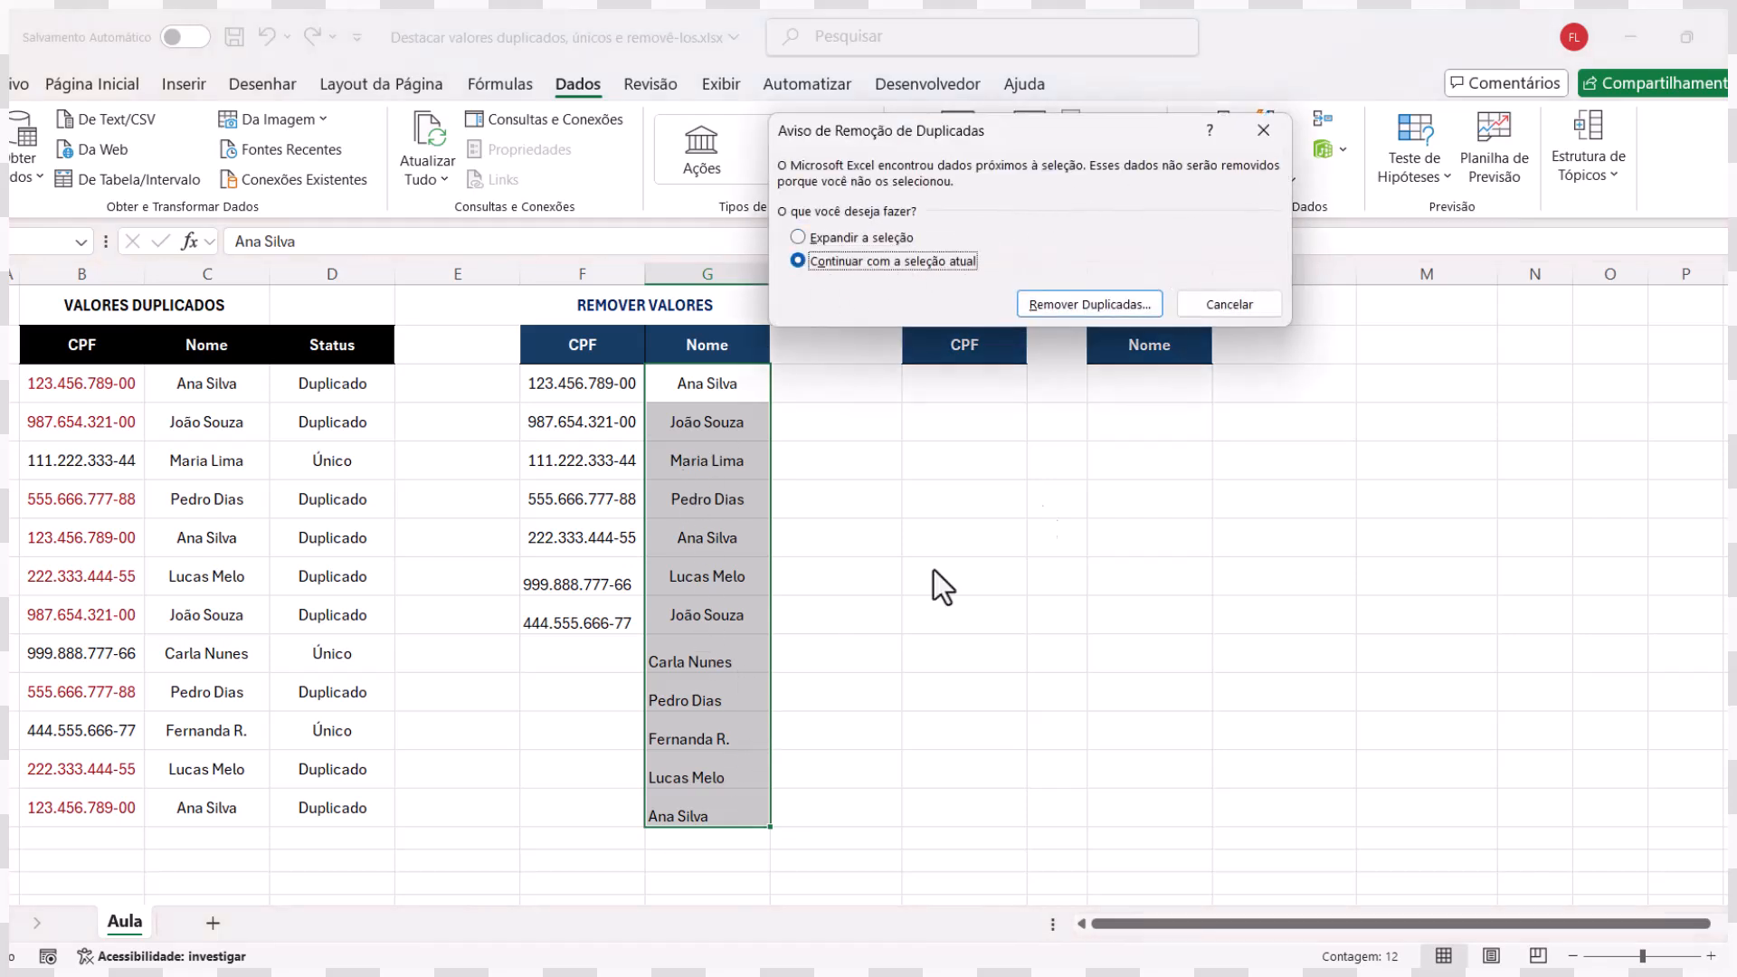
left_click(1117, 308)
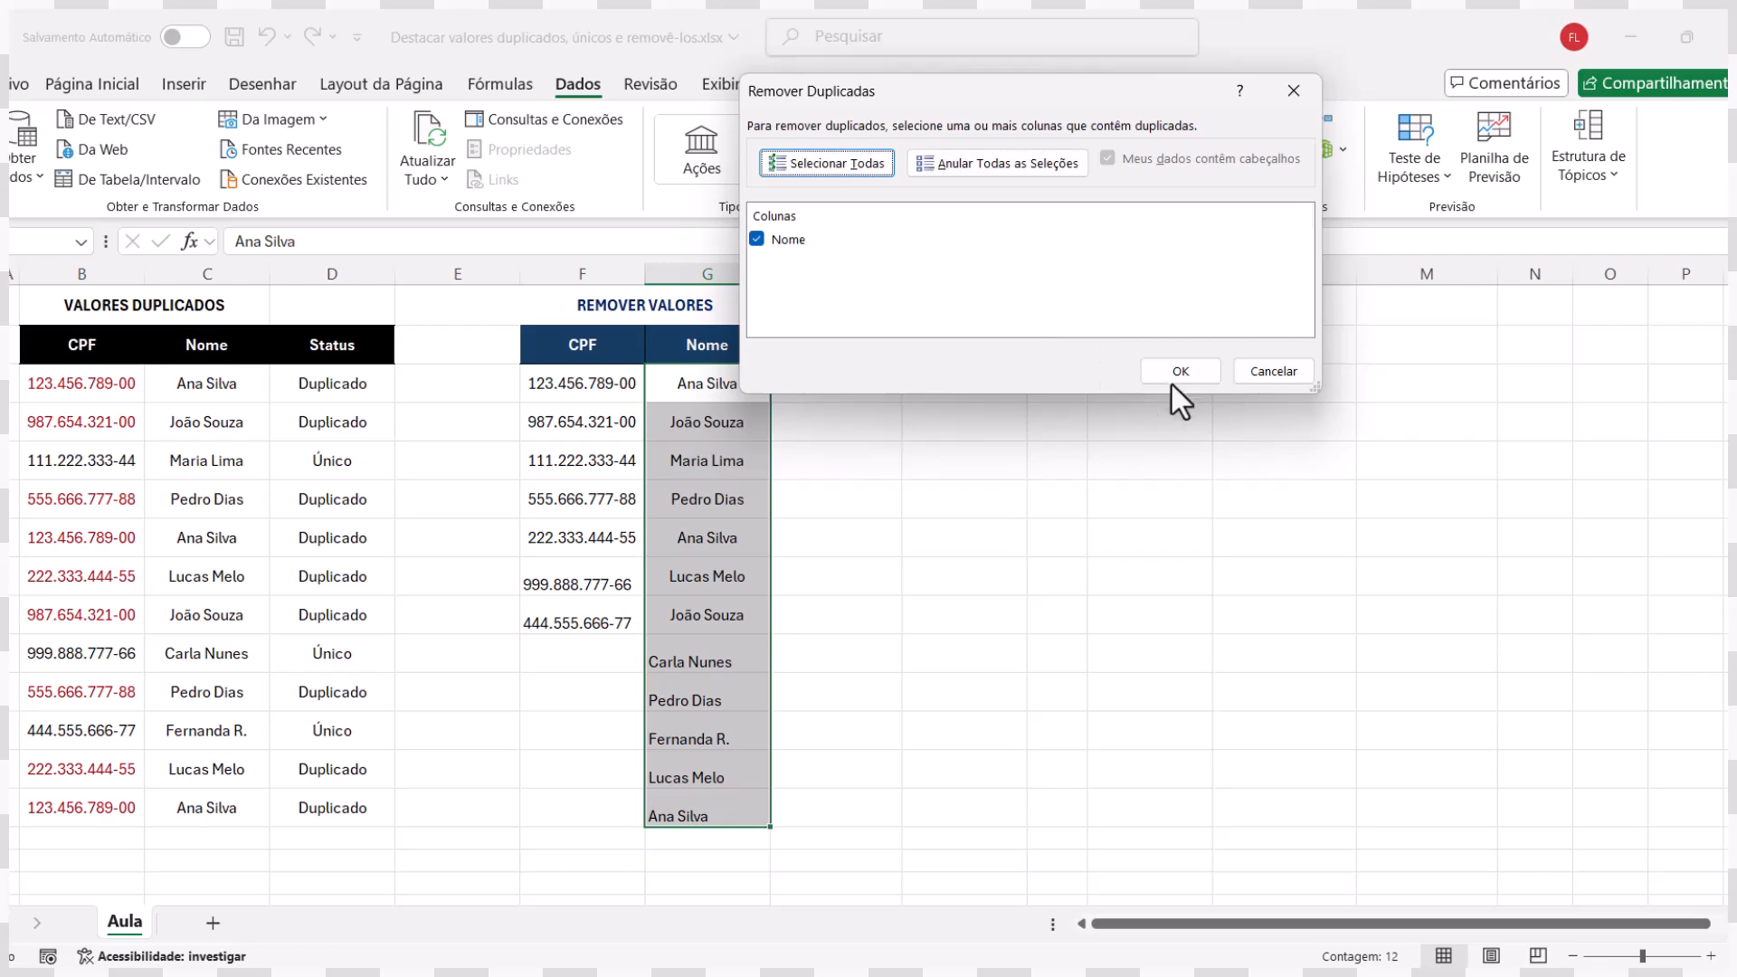
left_click(1174, 367)
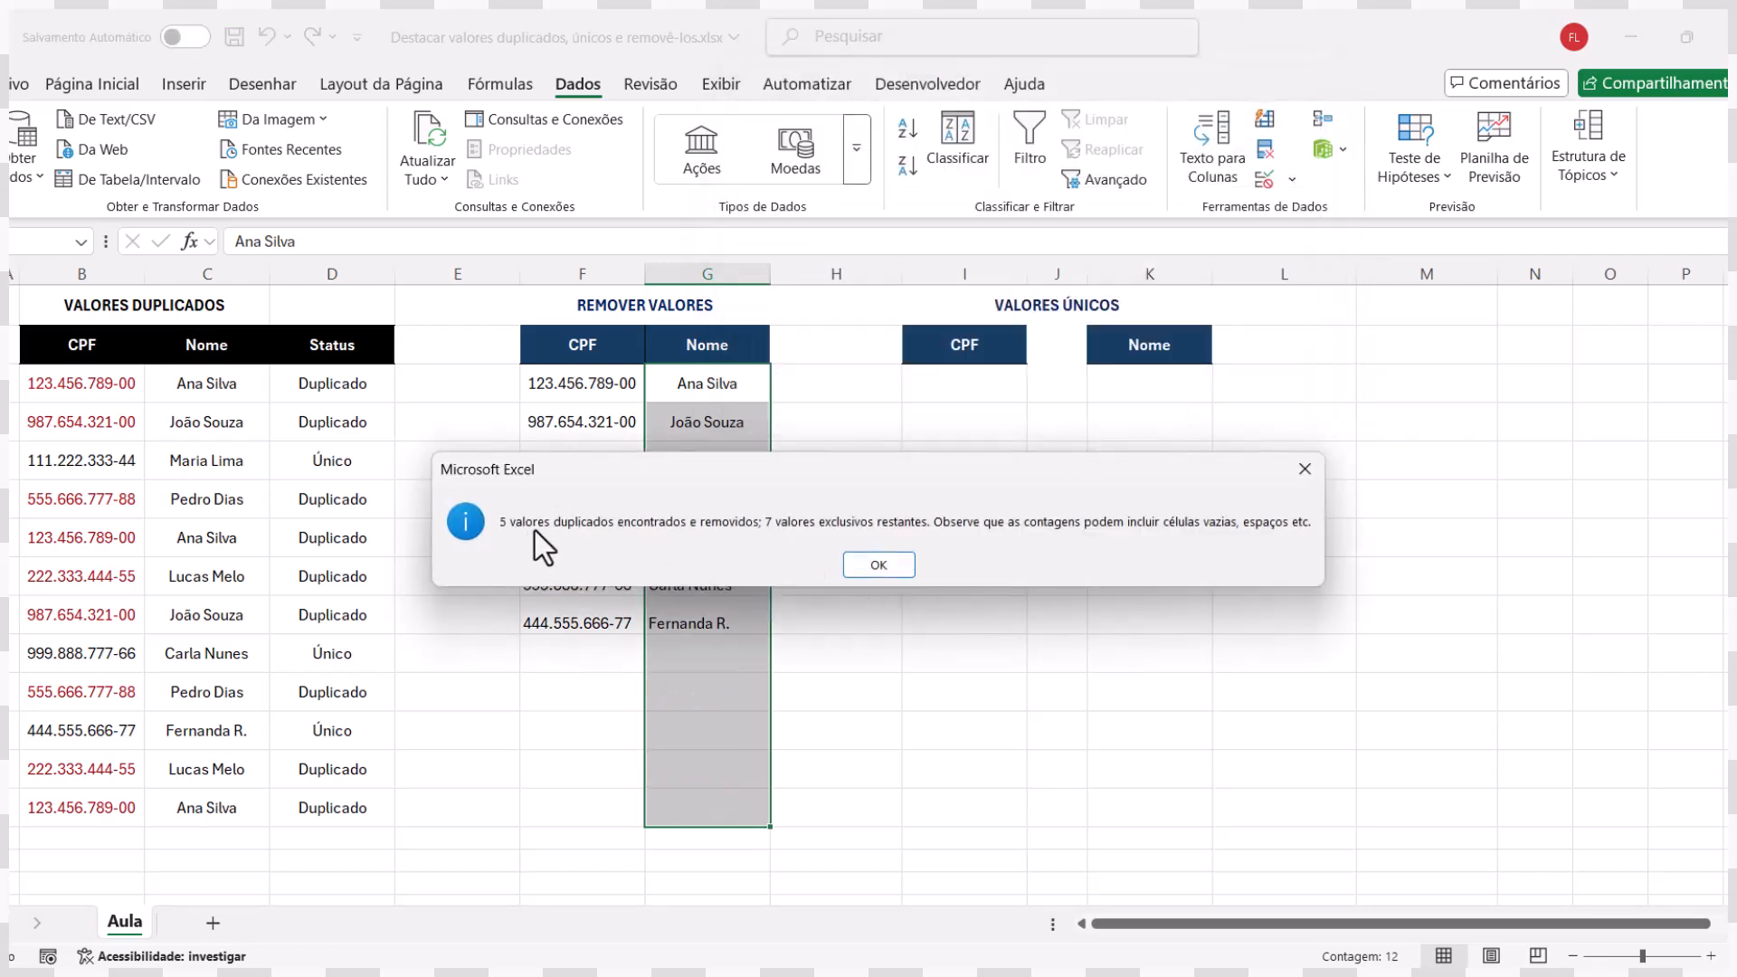
left_click(878, 565)
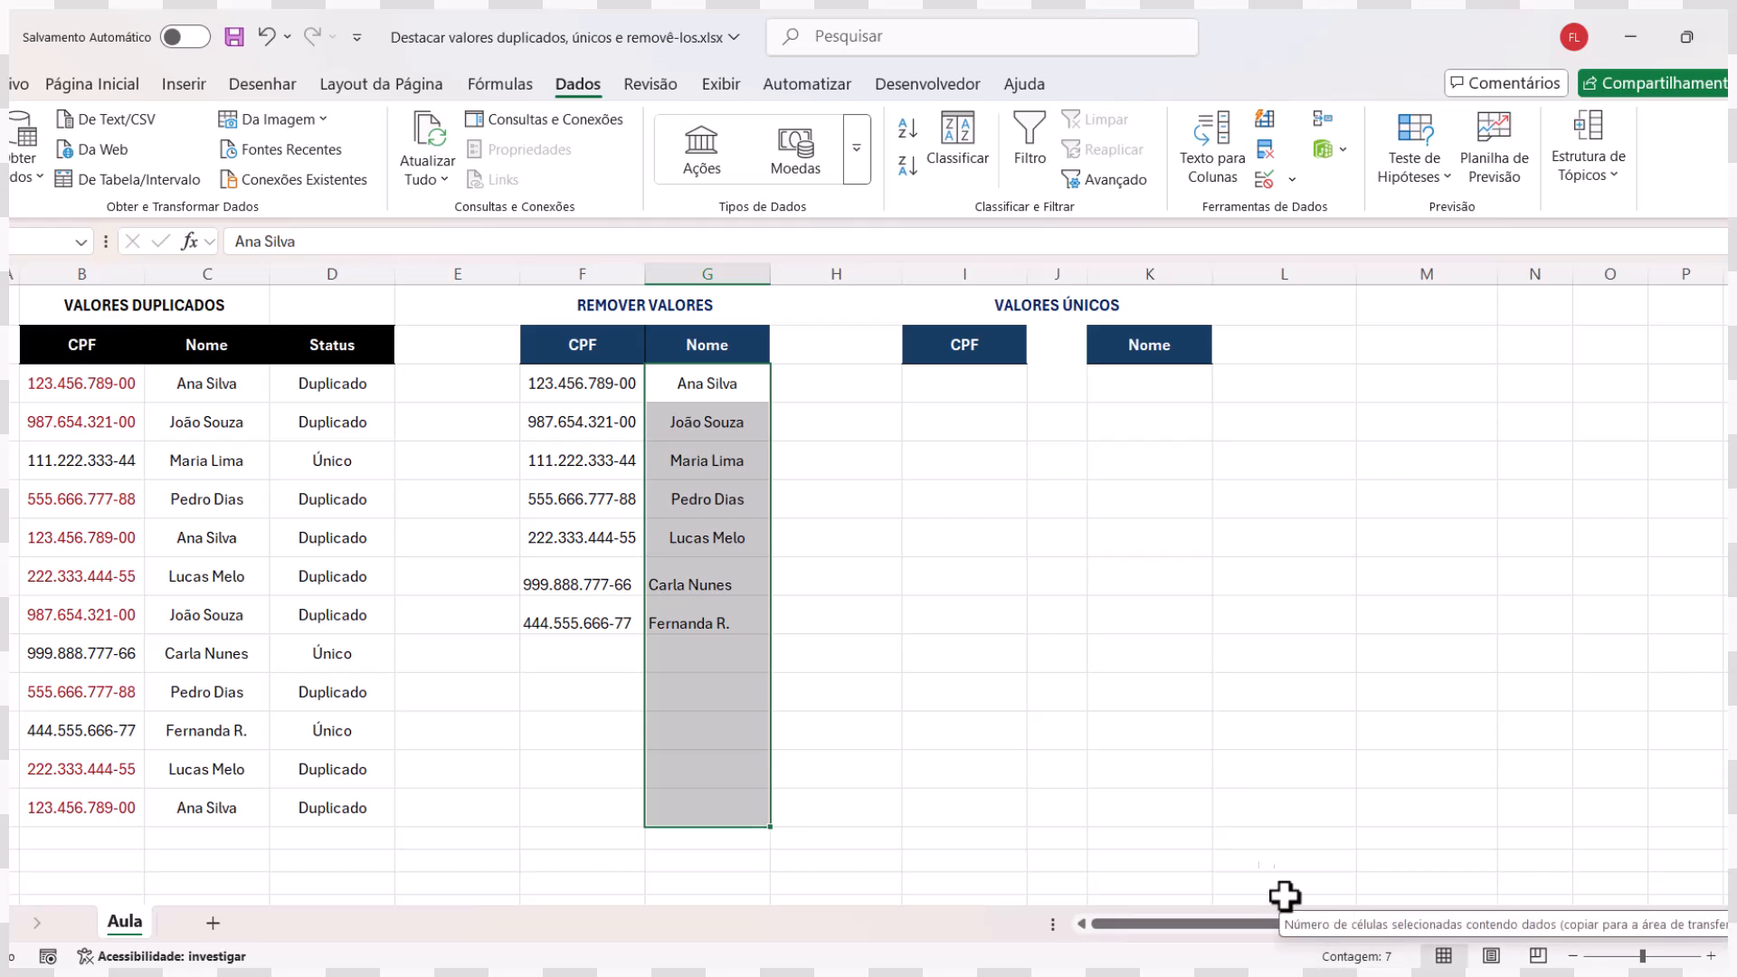
left_click(865, 505)
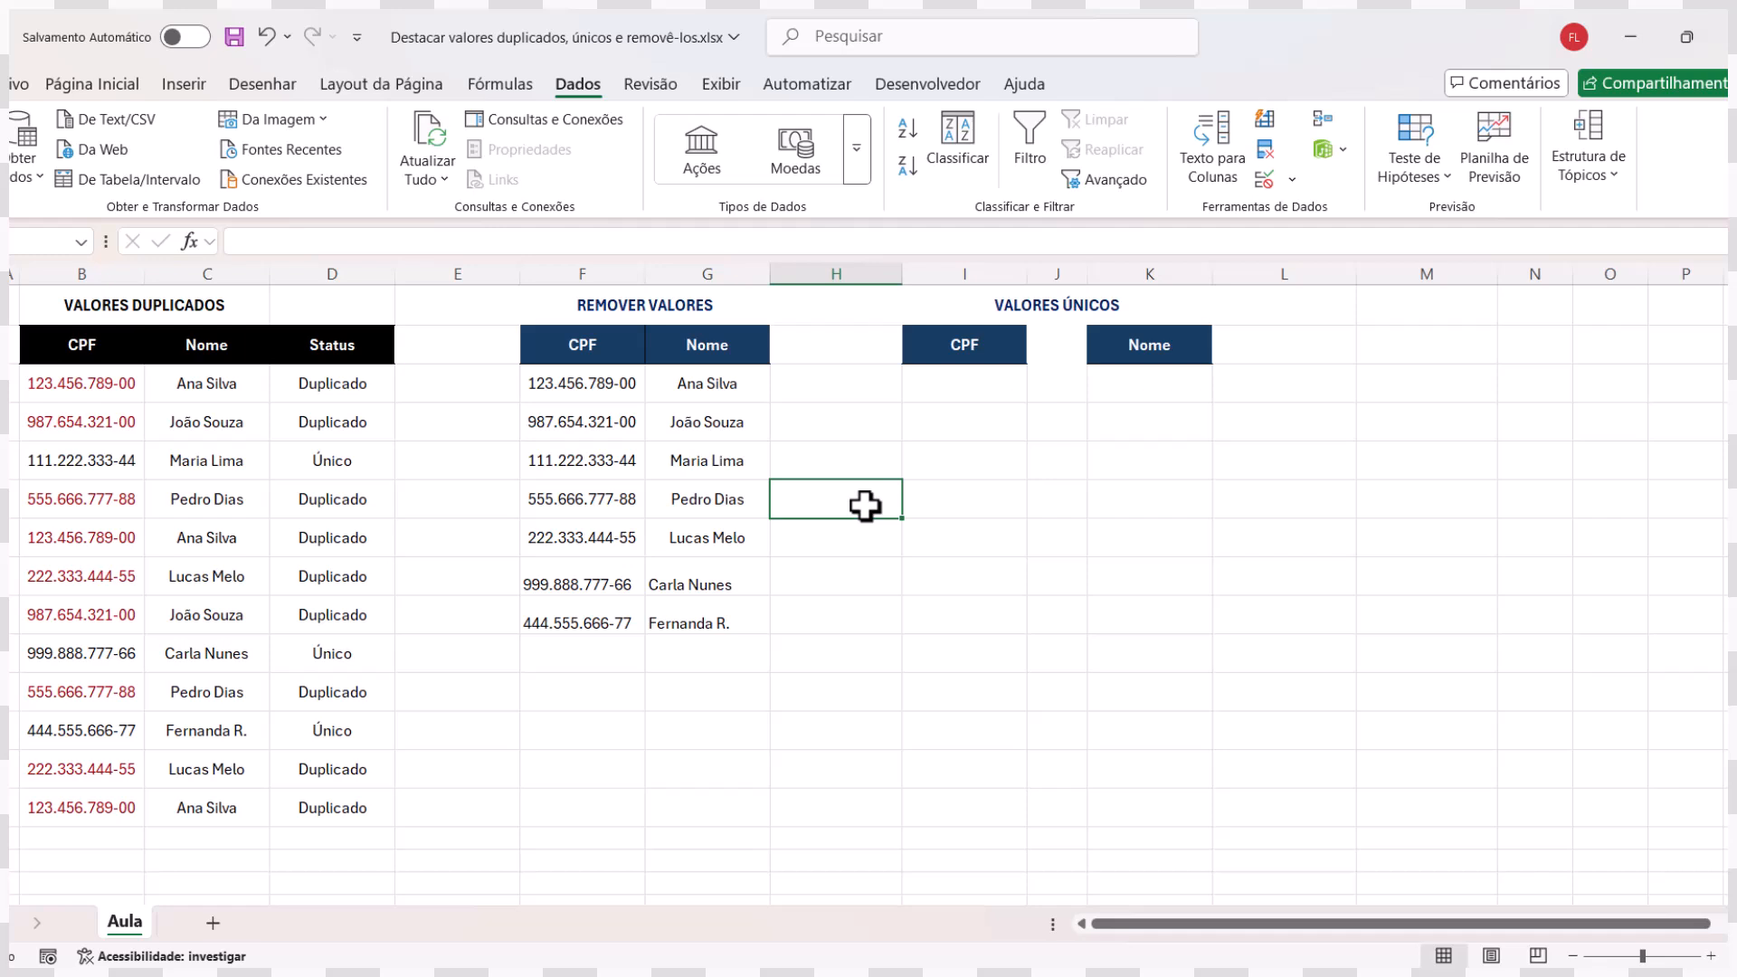
- List the unique CPFs under VALORES ÚNICOS by entering =ÚNICO(B4:B15) in I4, and compare the resulting list with the original CPF column
left_click_drag(117, 395, 112, 768)
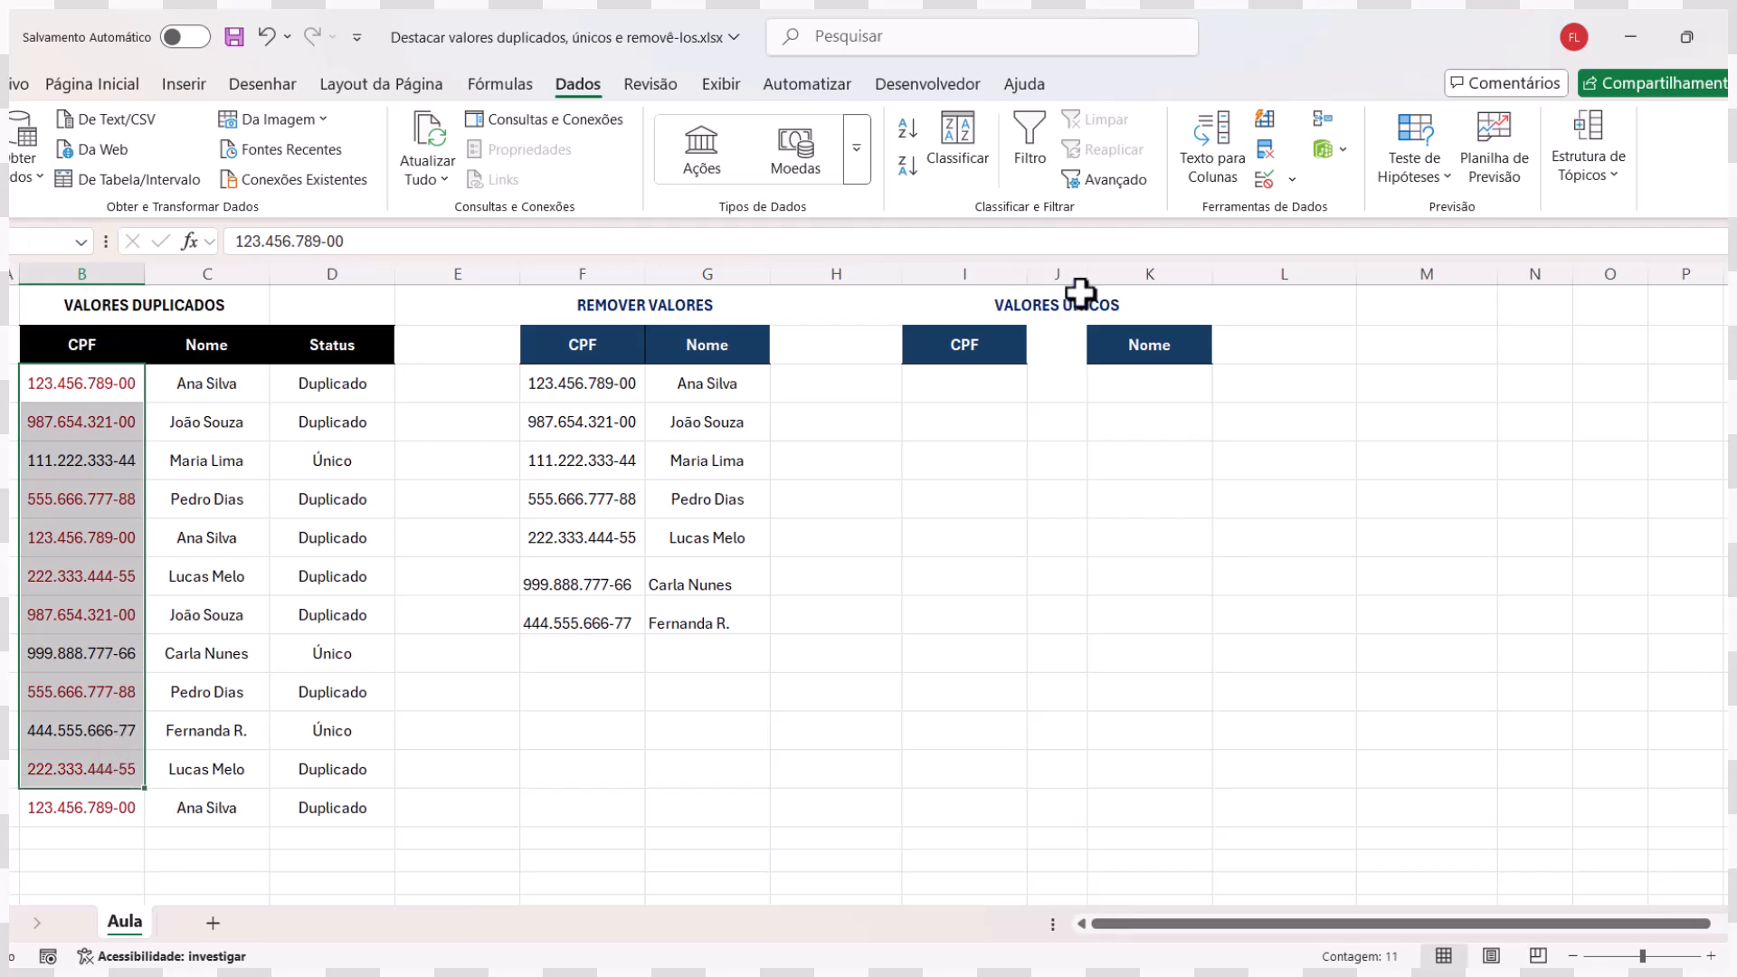
left_click(979, 373)
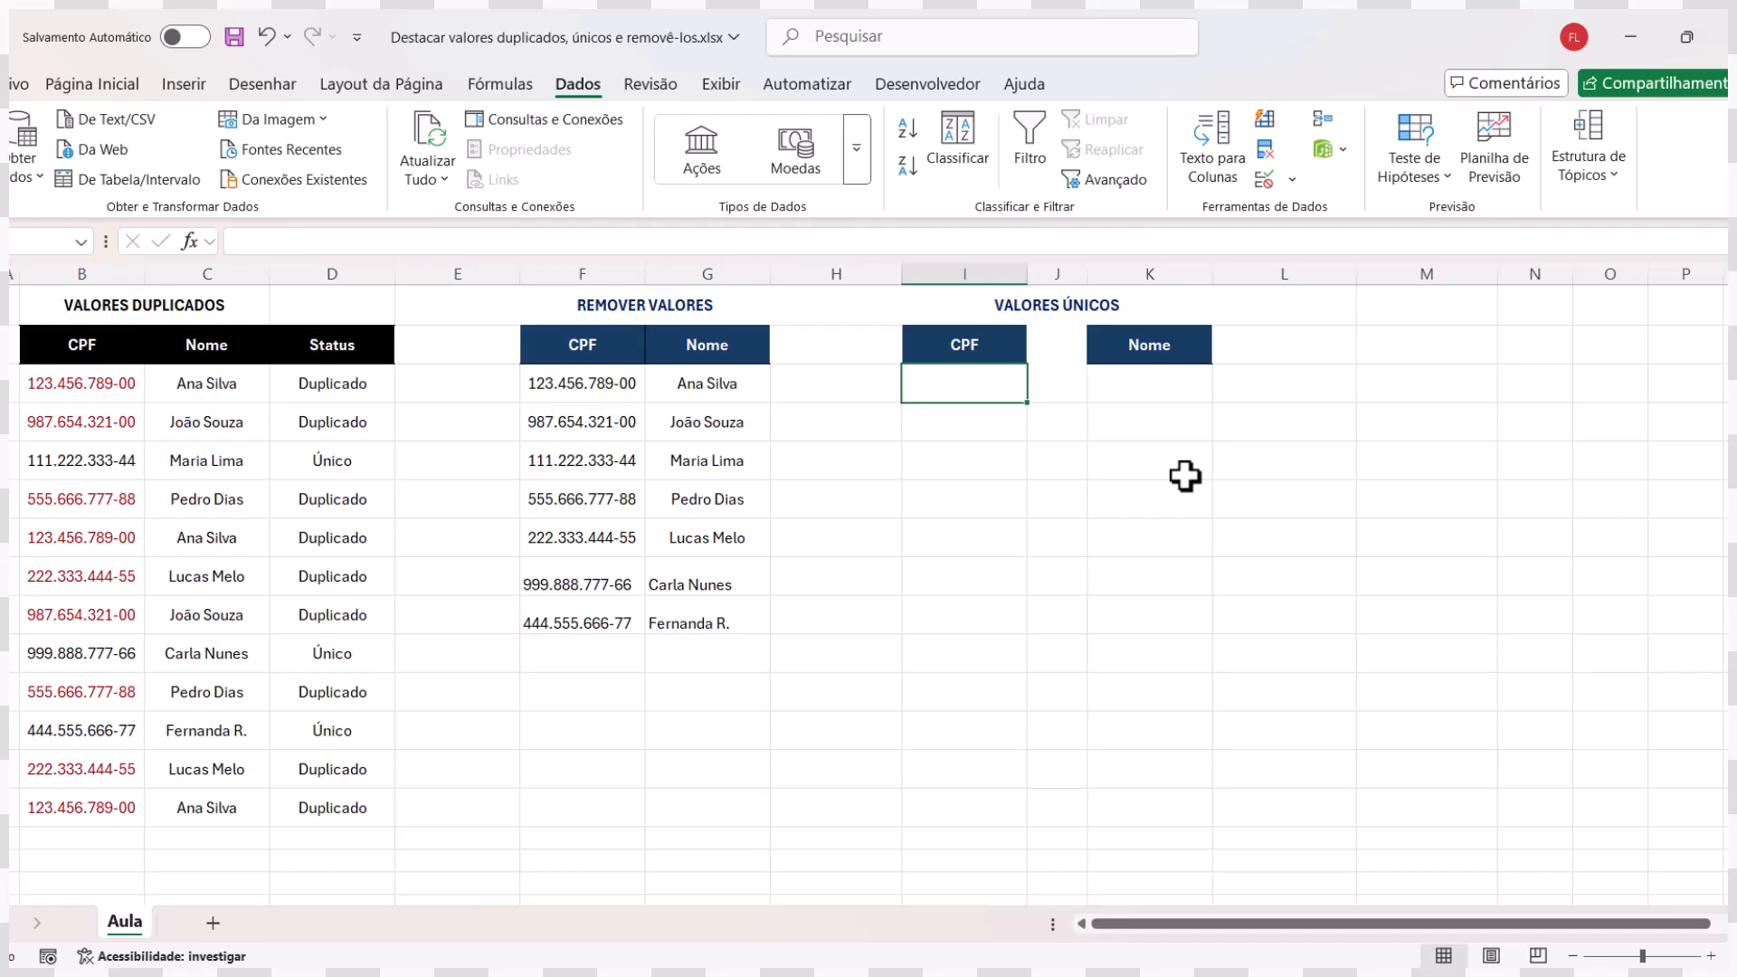
type("=")
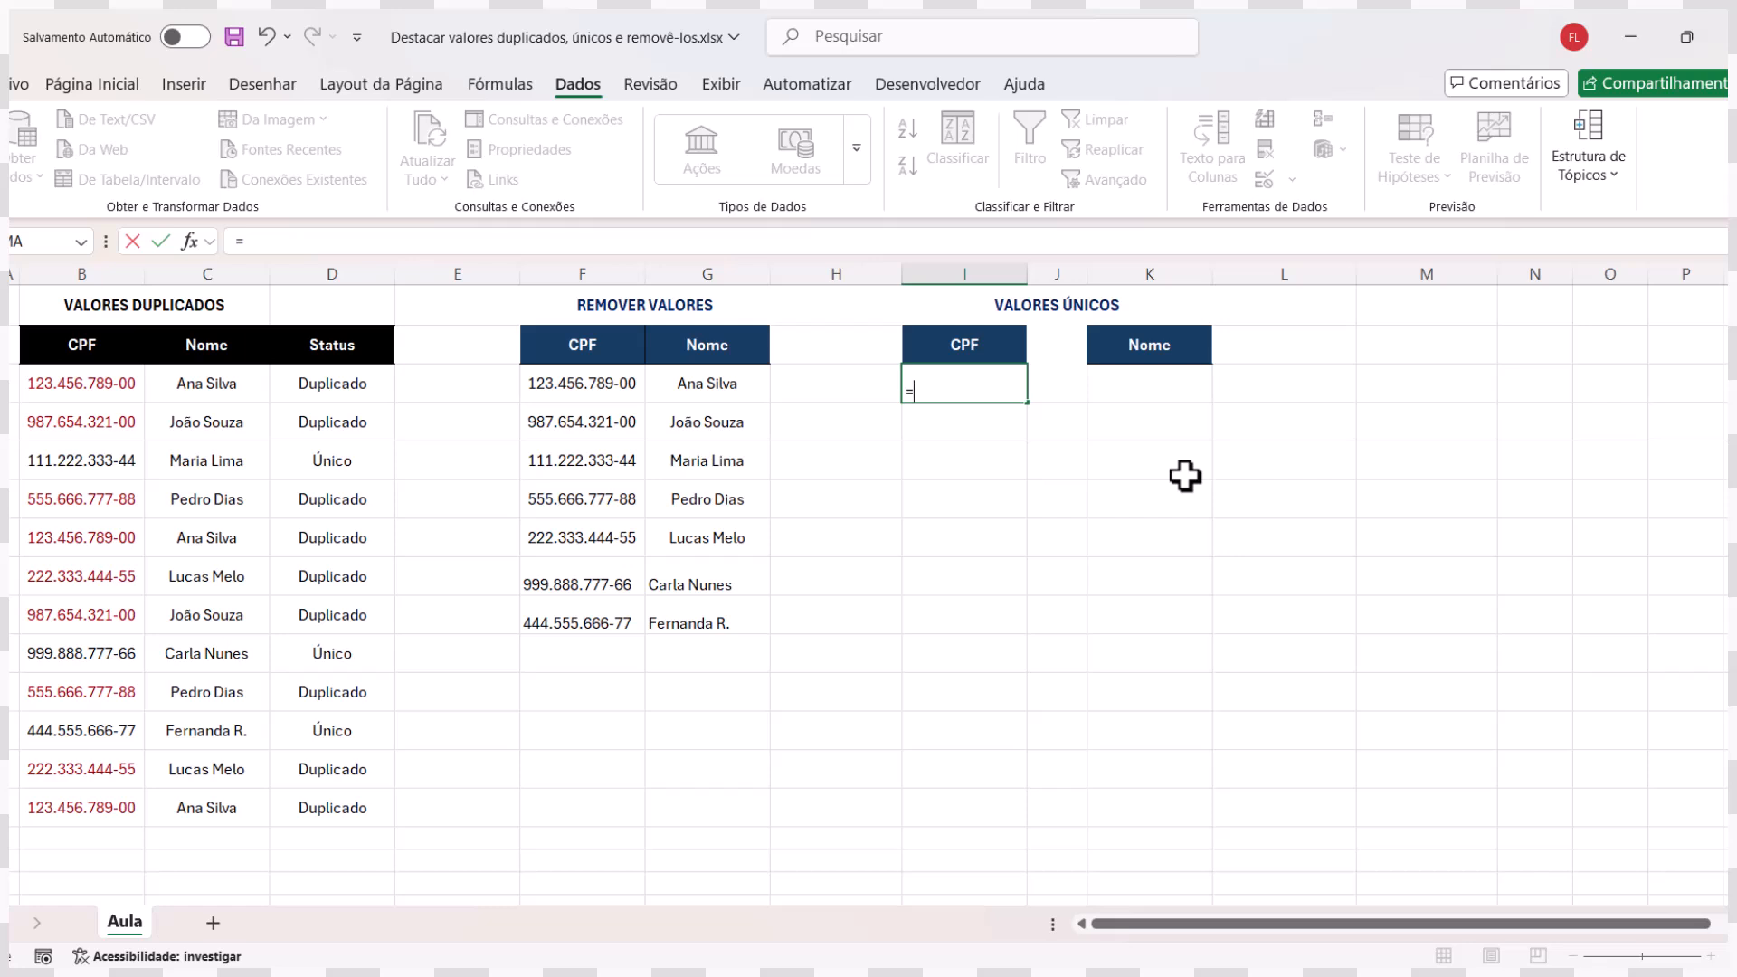
type("úni")
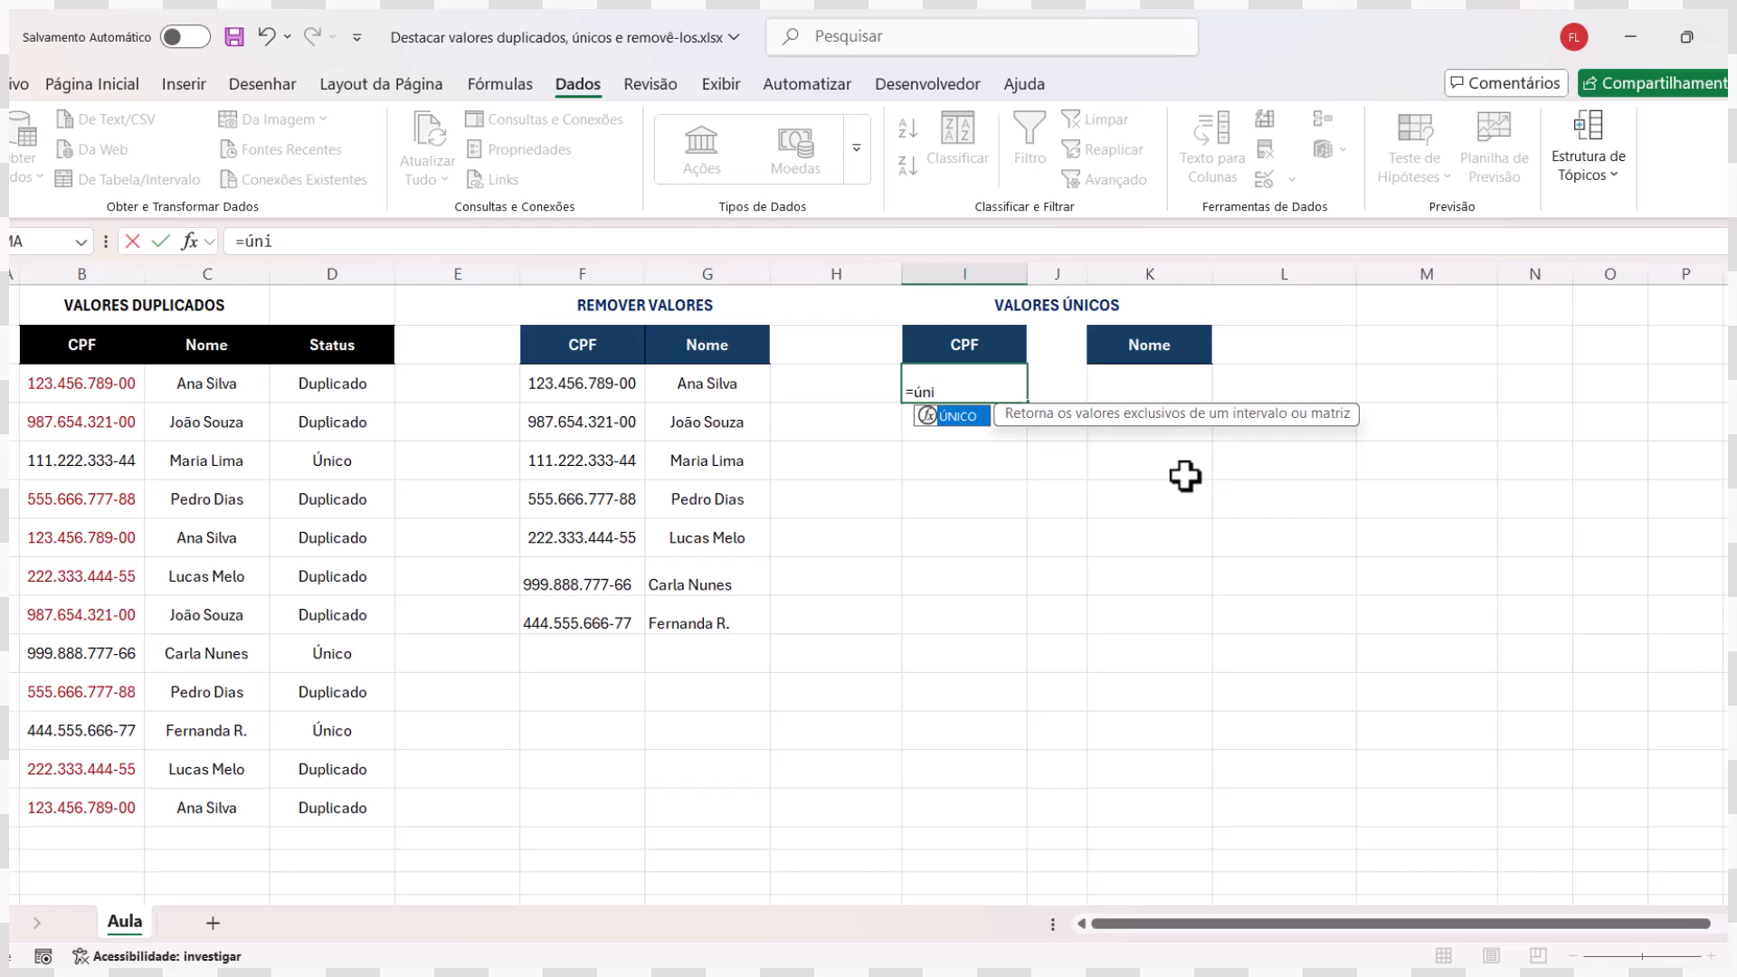
key("Tab")
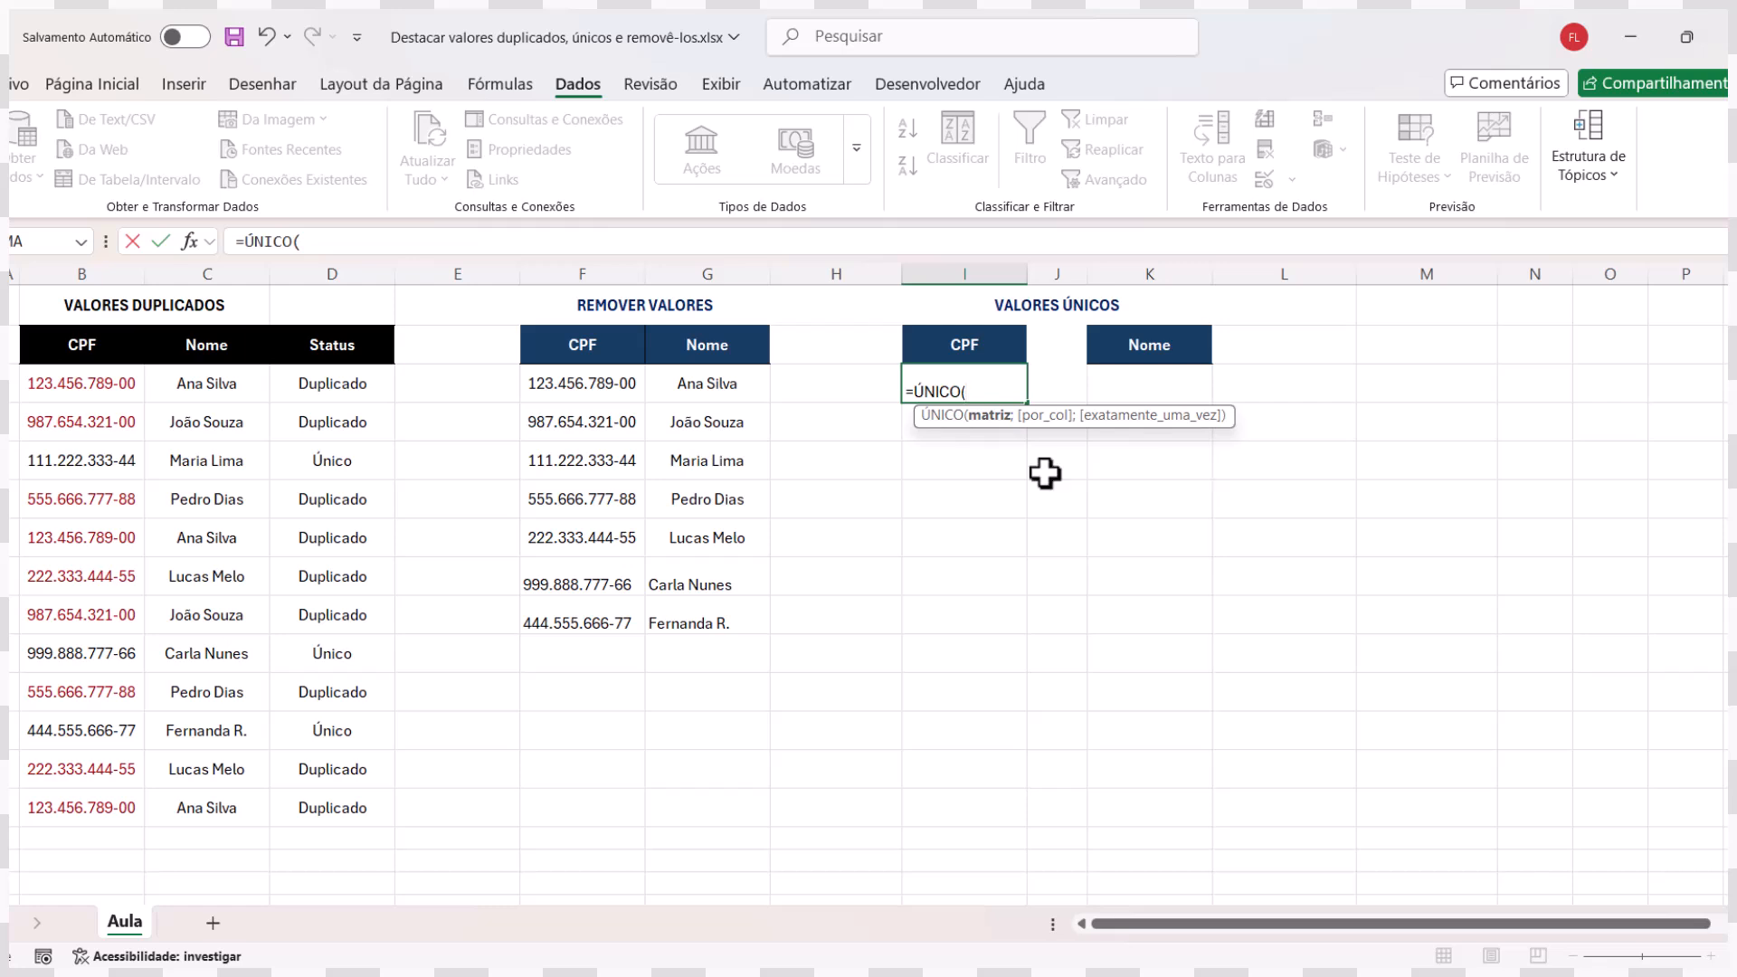
left_click_drag(90, 384, 90, 795)
type(")")
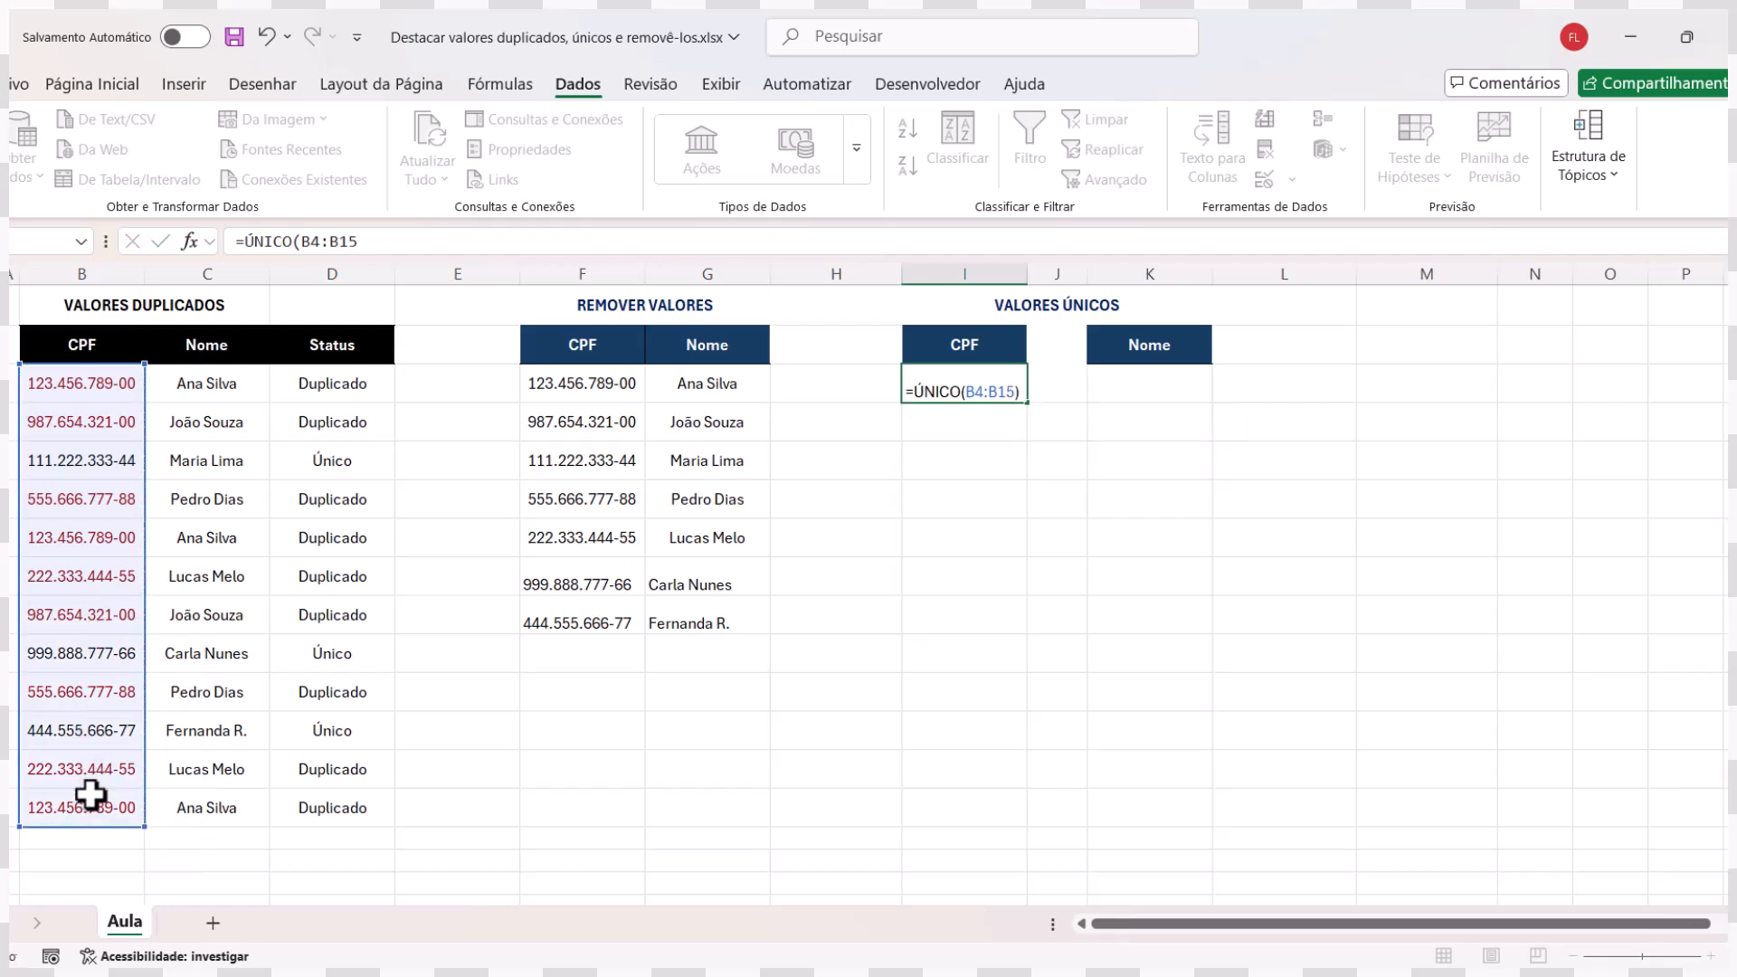
key("Return")
left_click(1075, 538)
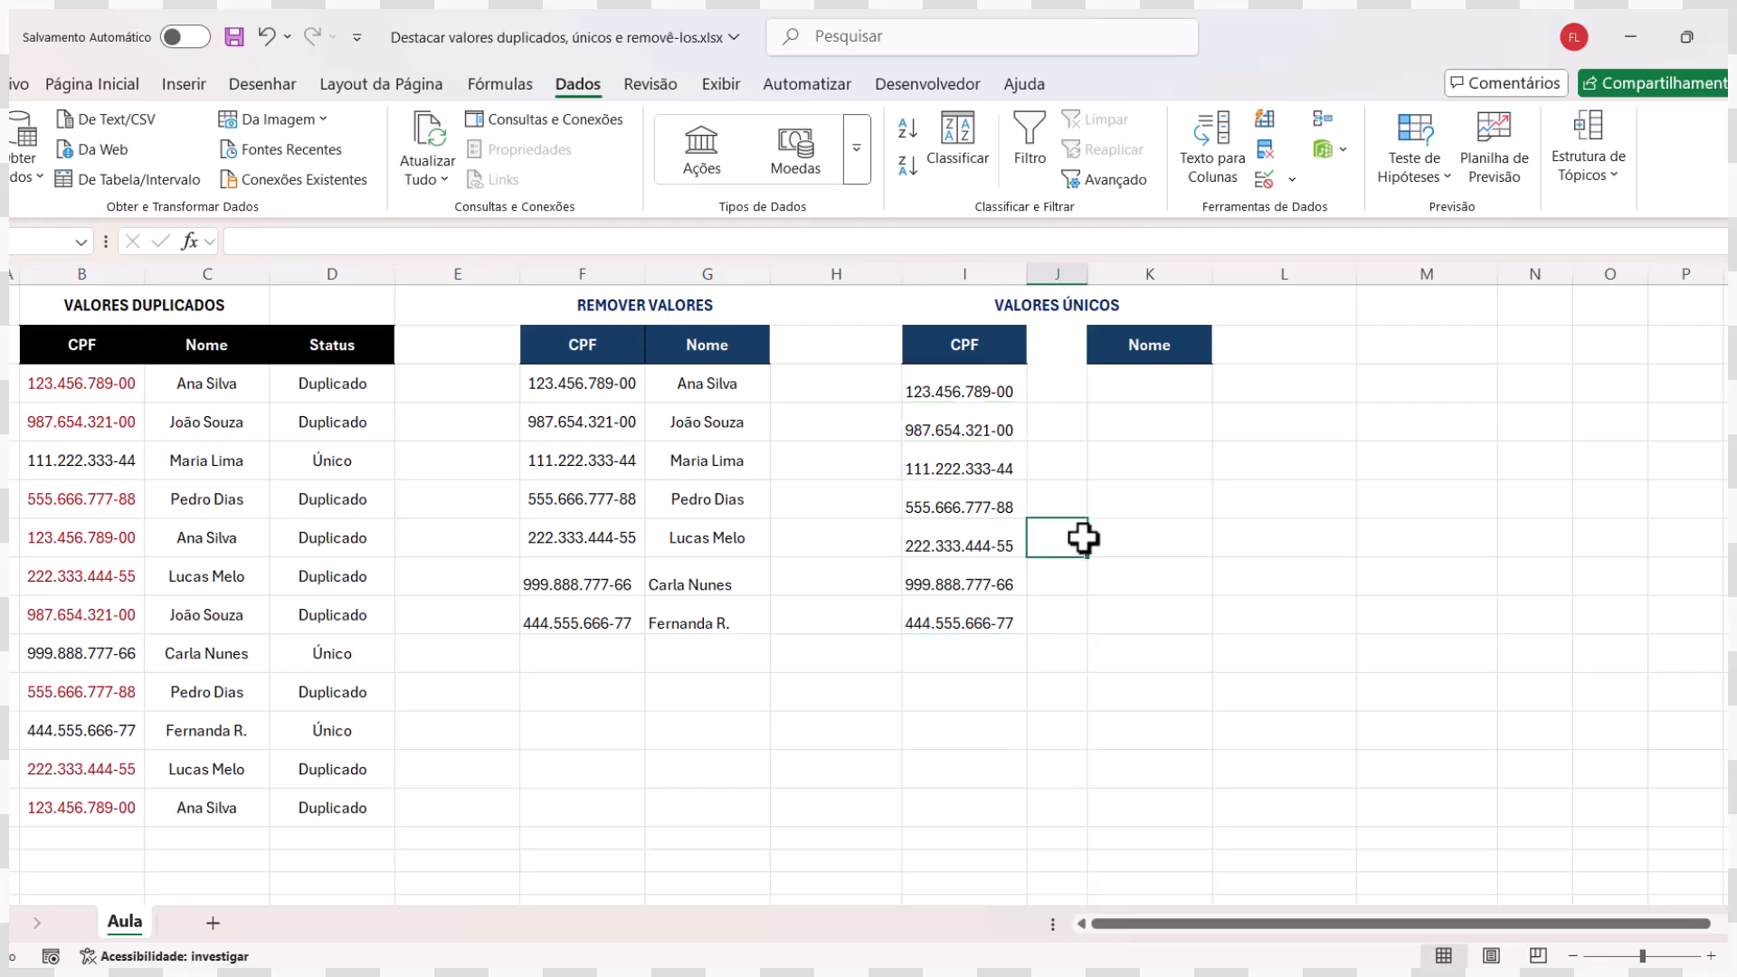
left_click_drag(990, 391, 977, 605)
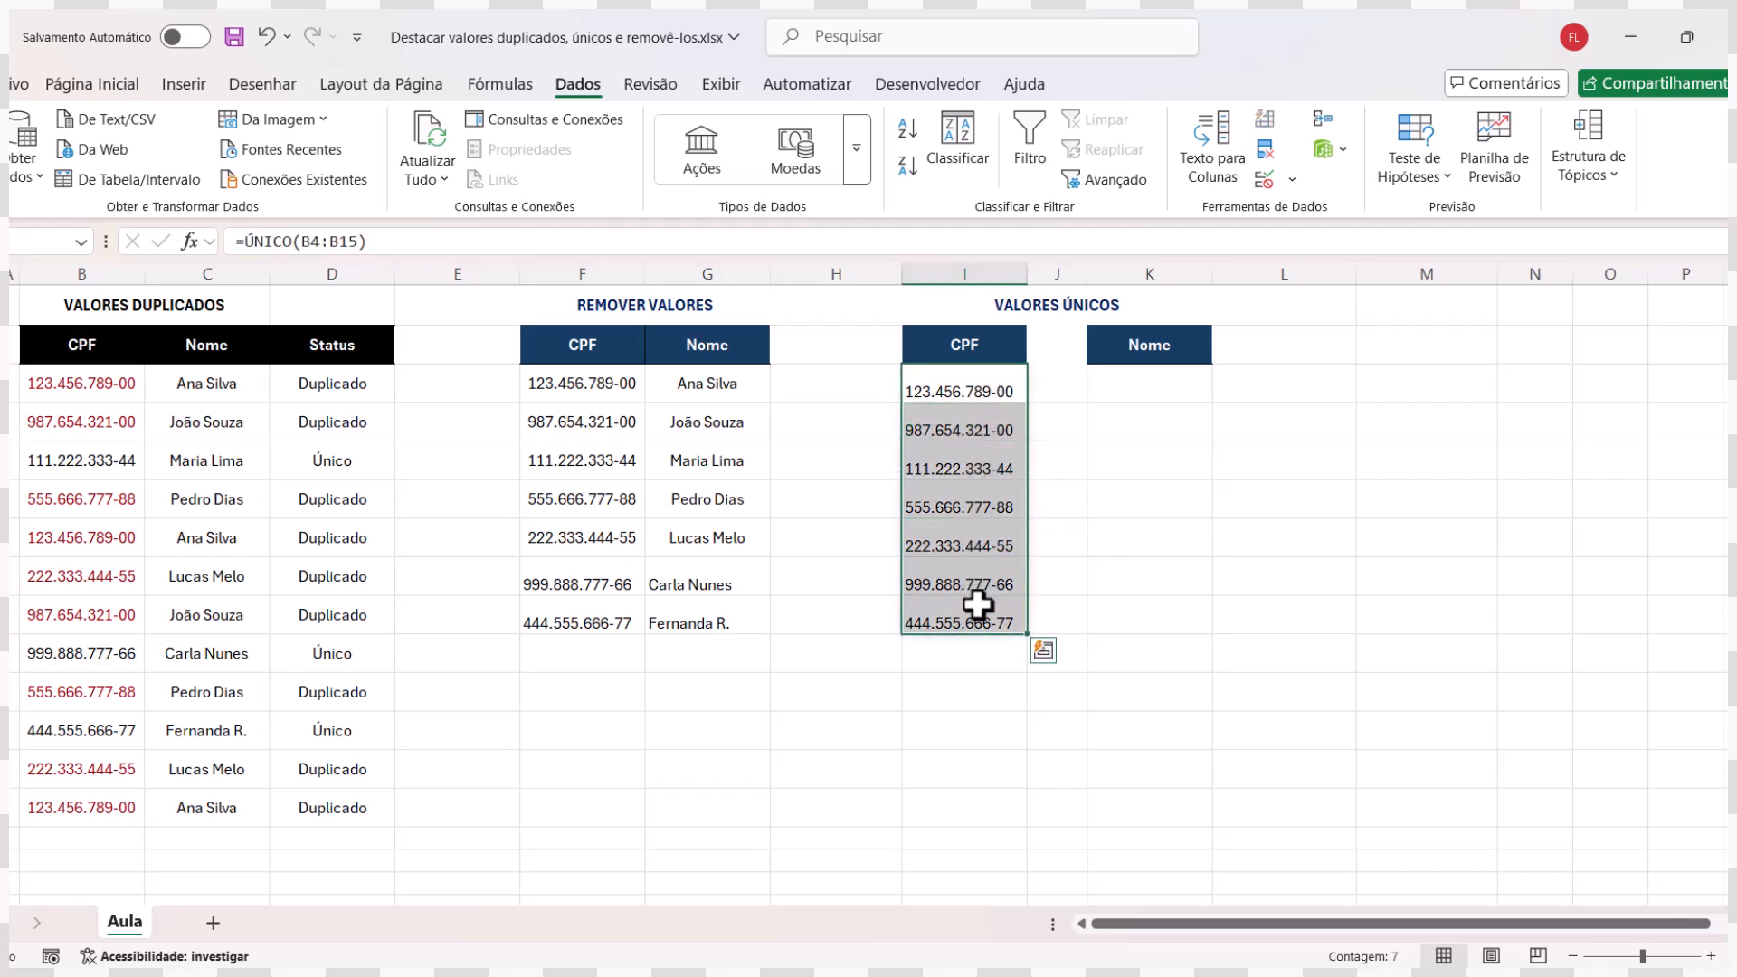
left_click(1233, 494)
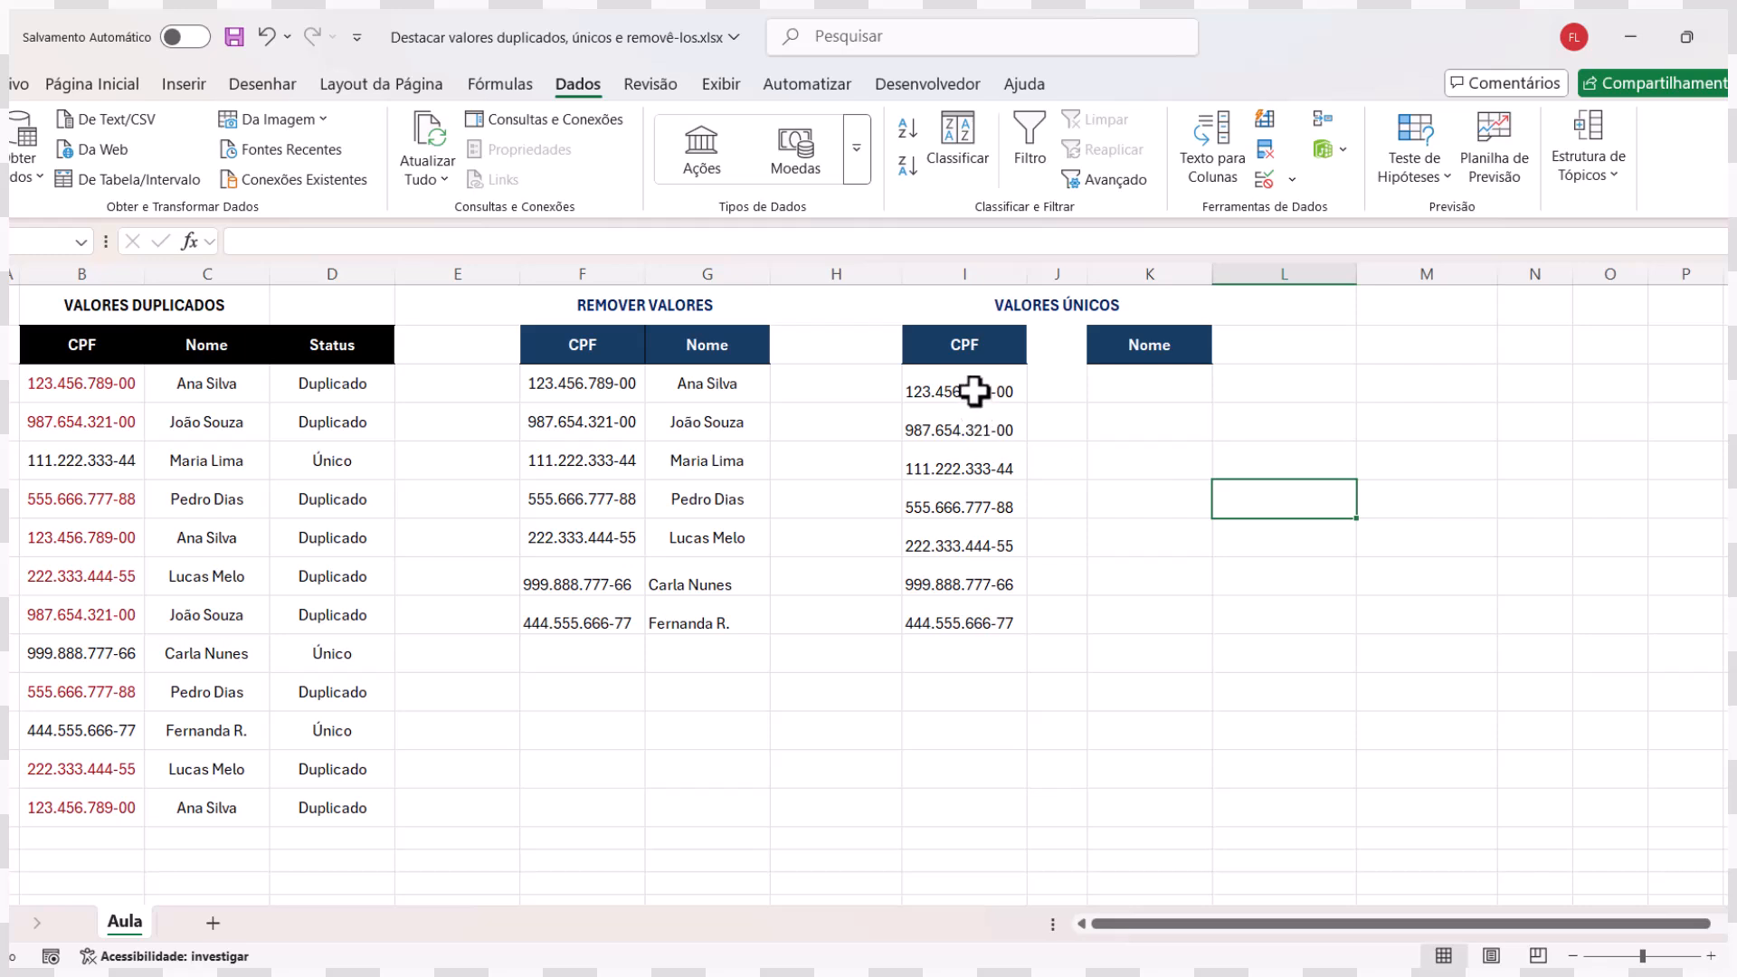
left_click(87, 389)
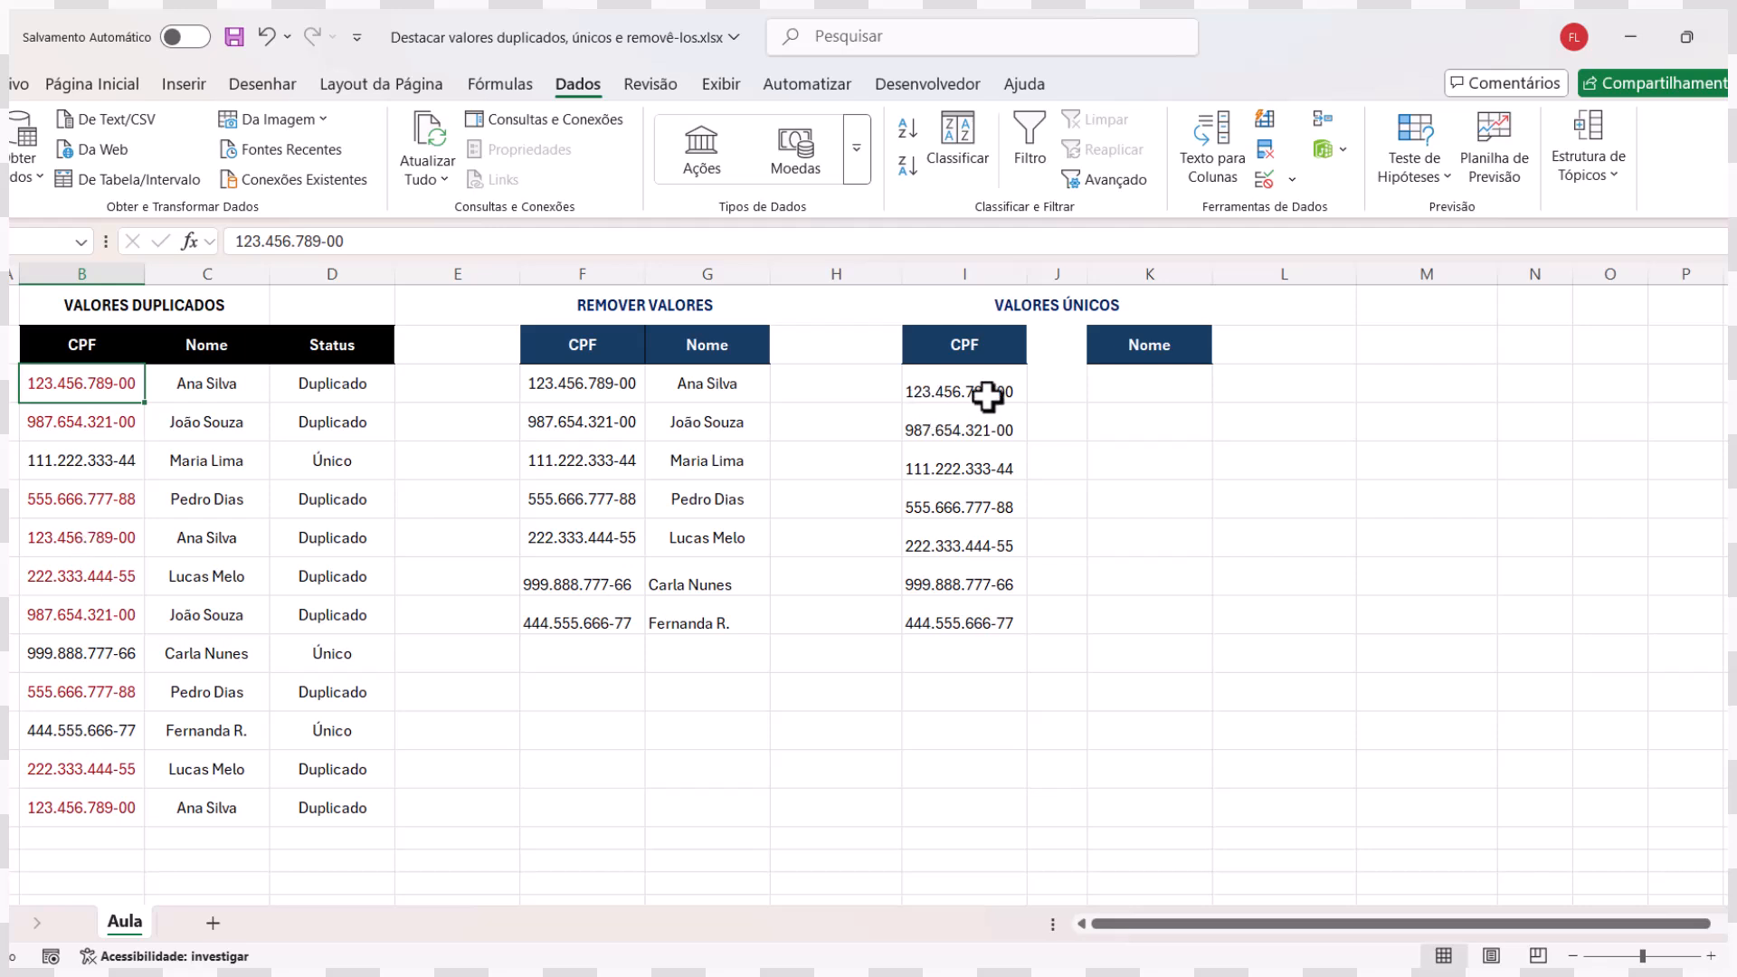
- List the unique names under VALORES ÚNICOS by entering =ÚNICO(C4:C15) in K4
left_click(1181, 391)
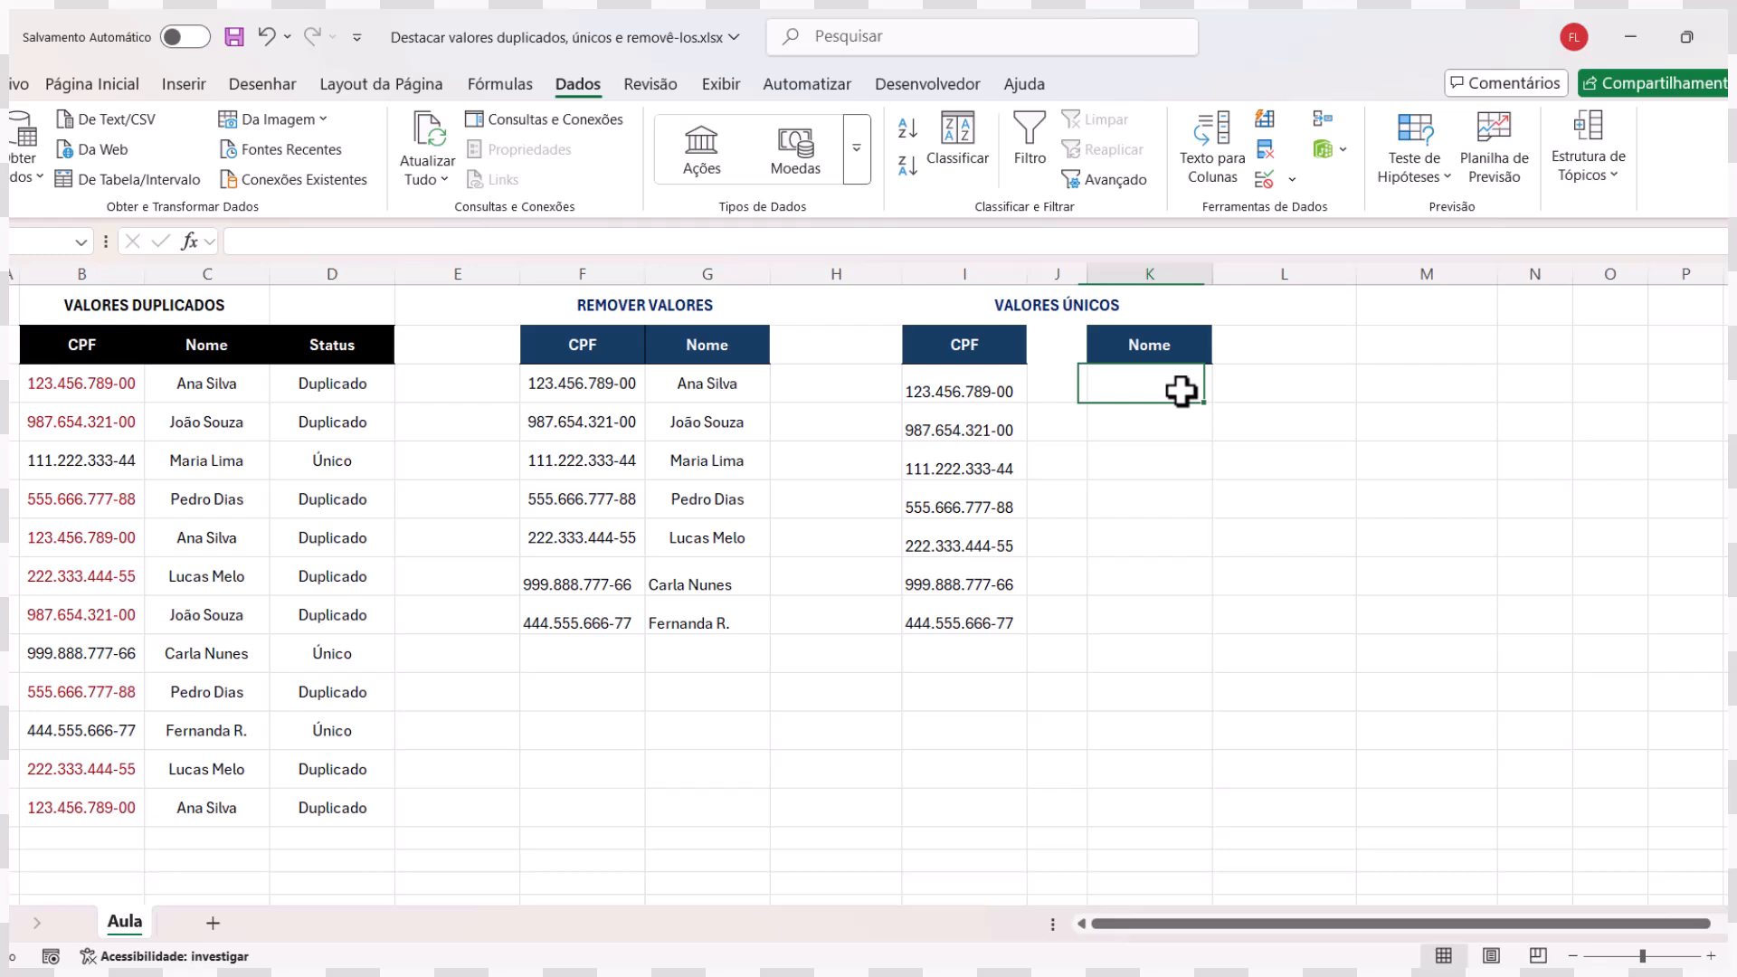
type("=único")
key("Tab")
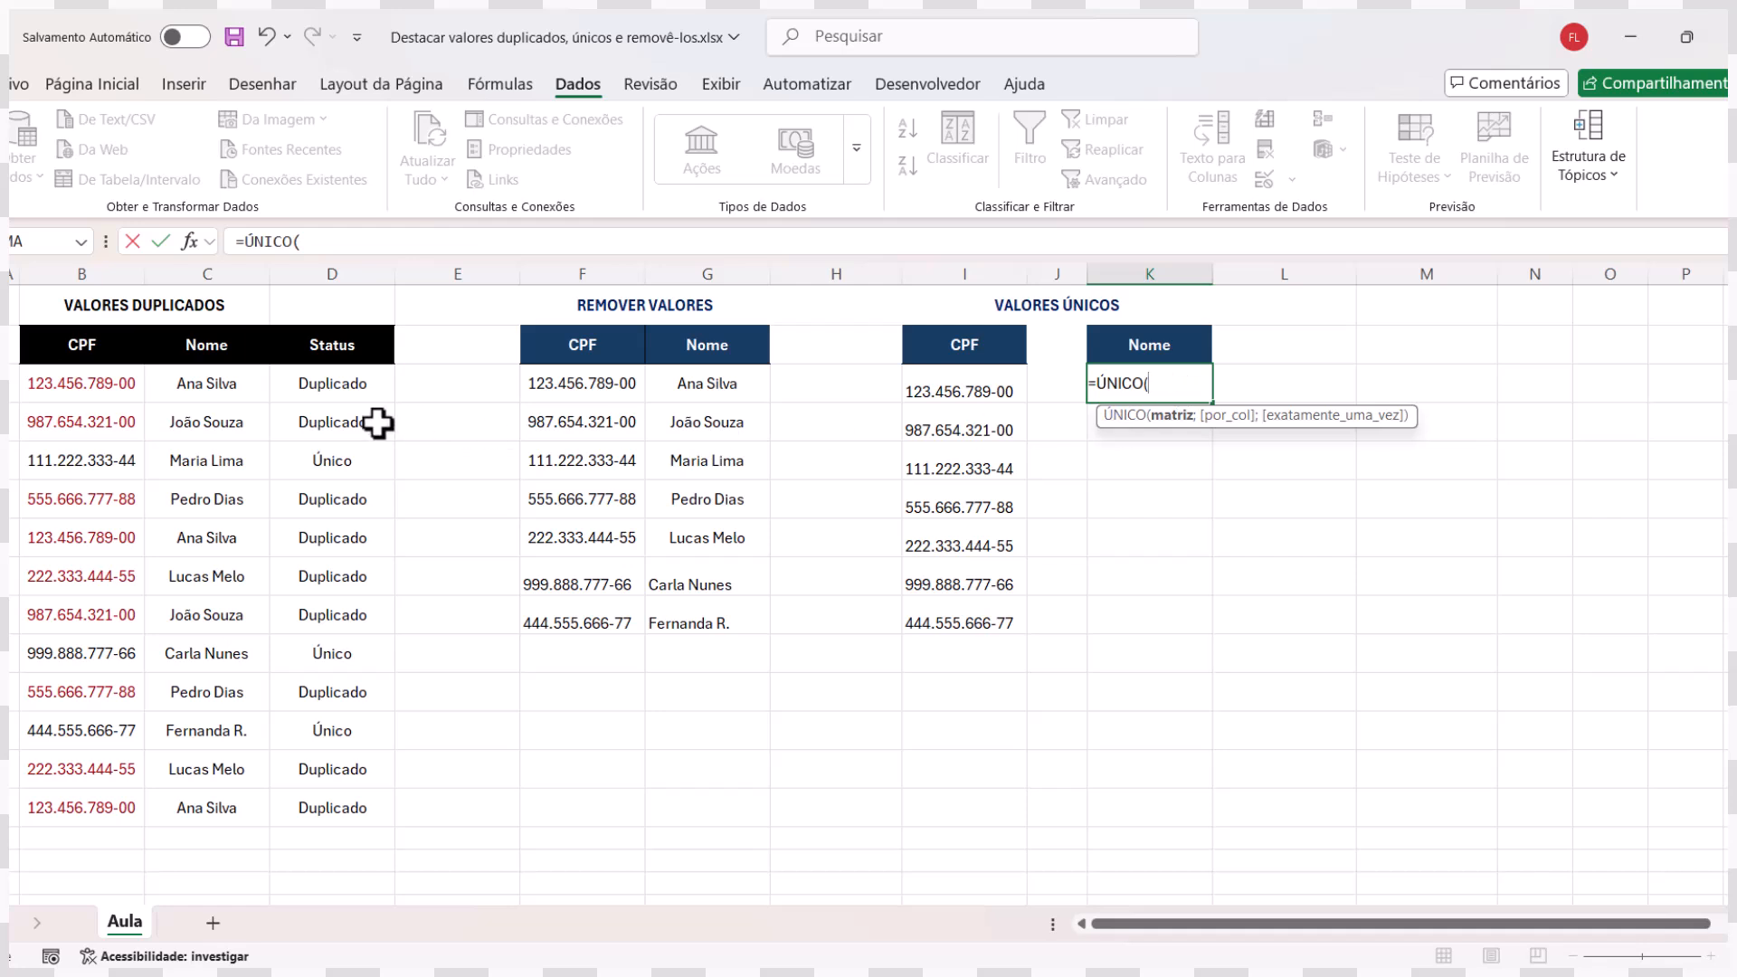
left_click(194, 391)
left_click_drag(195, 394, 206, 804)
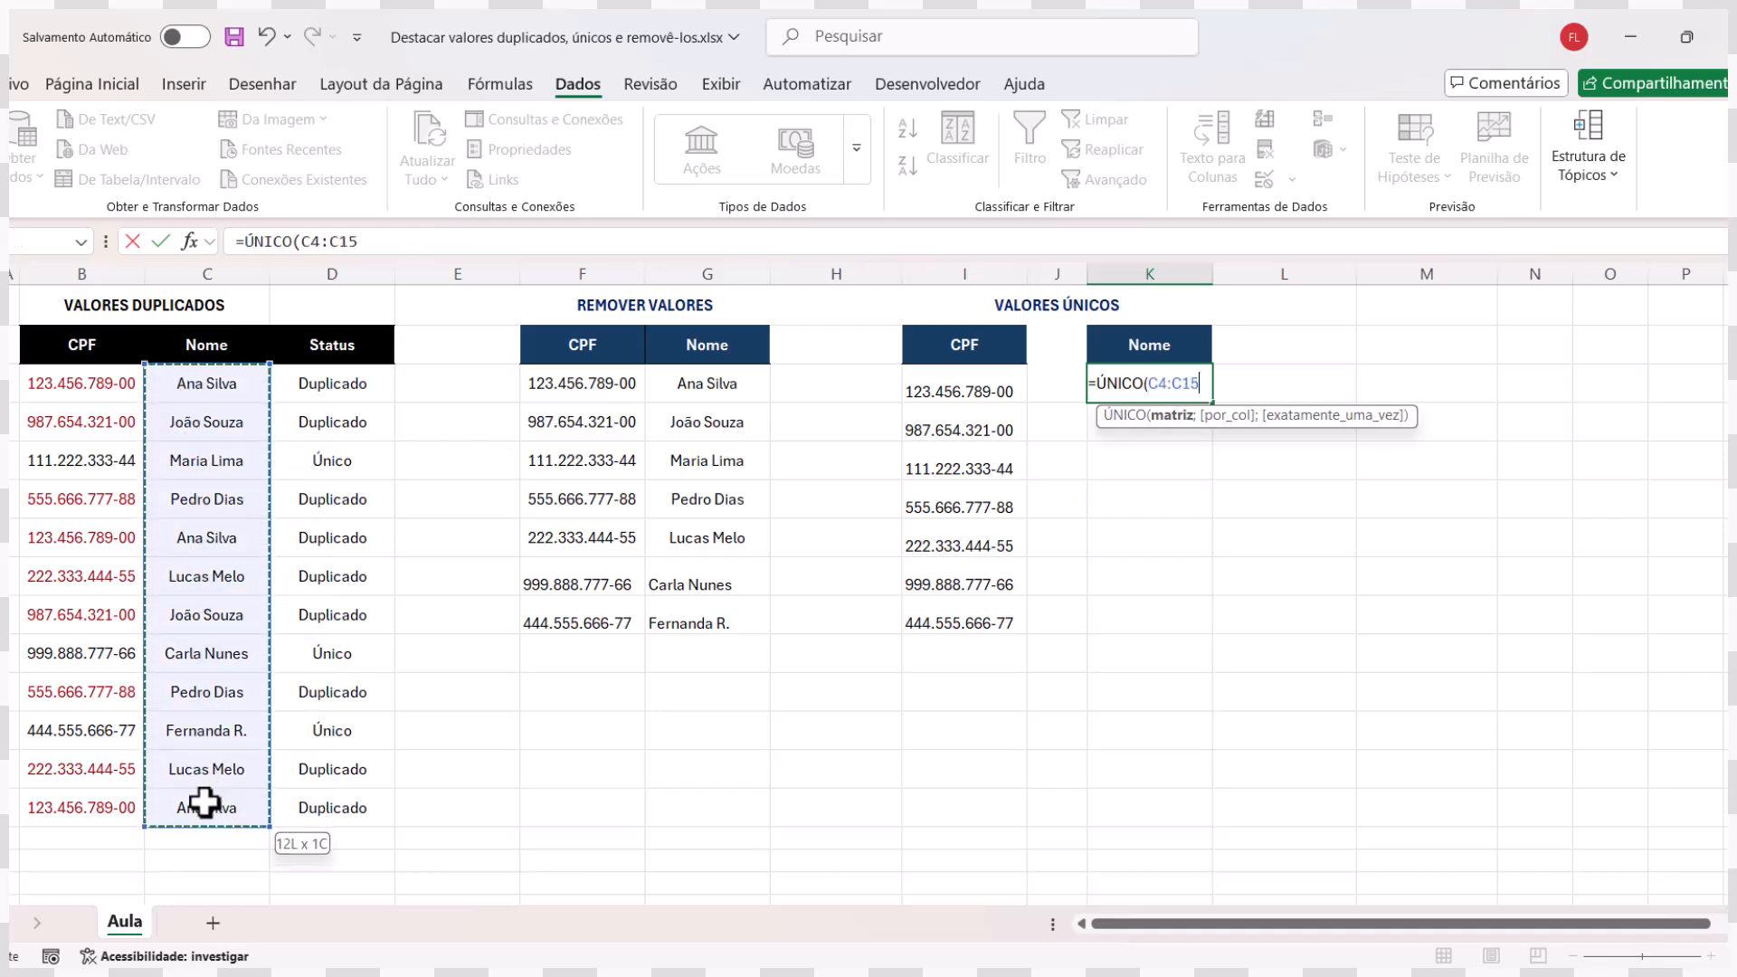
key("Return")
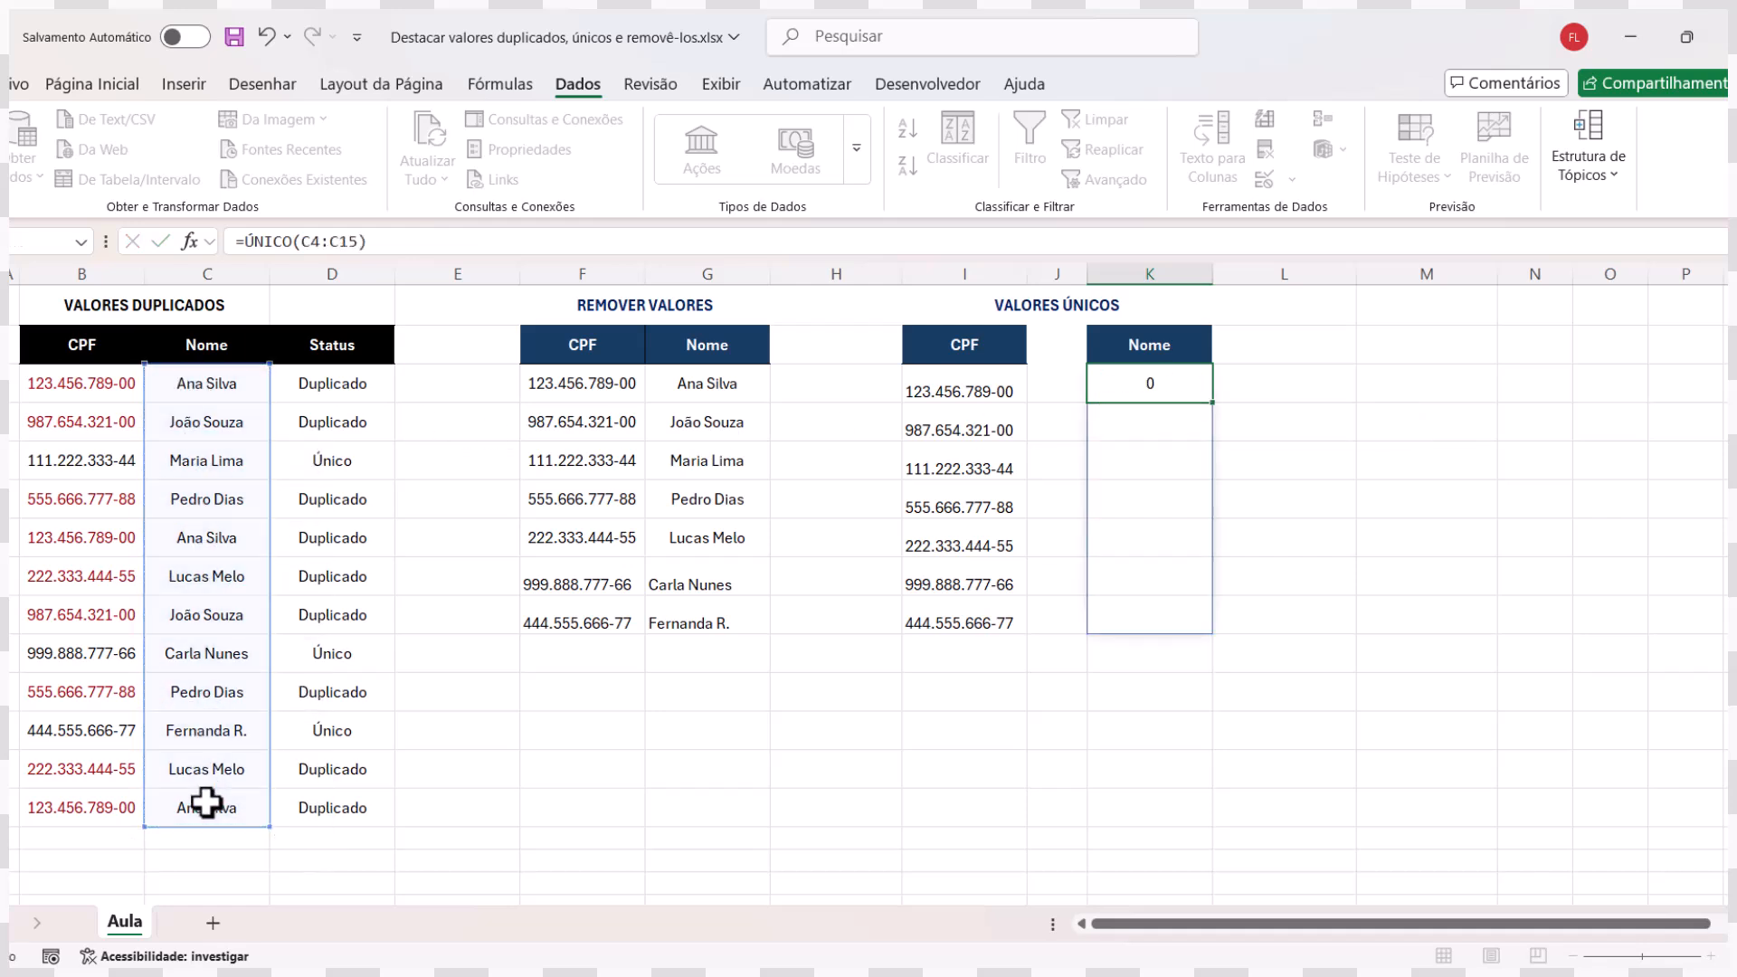